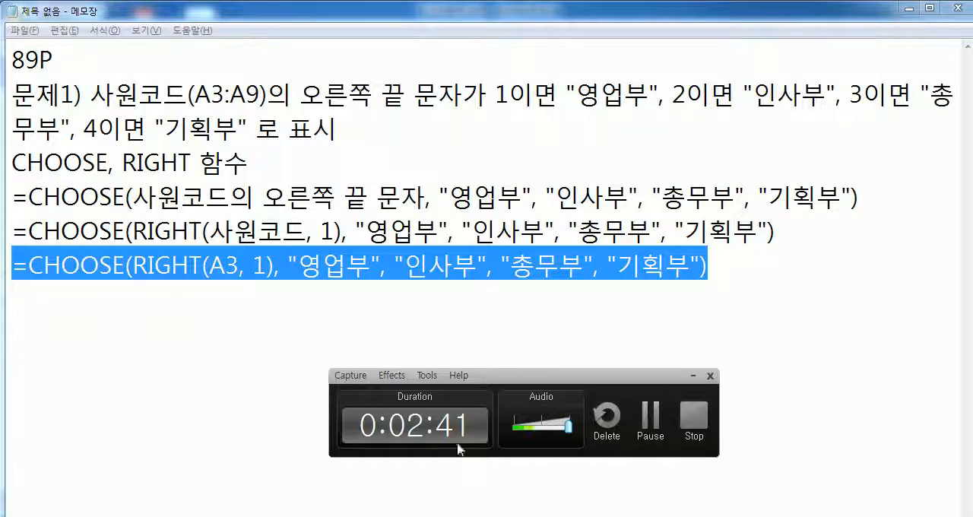
- Switch to Excel, enter =CHOOSE(RIGHT(A3, 1), "영업부", "인사부", "총무부", "기획부") in D3 and fill it down to D9
key(alt+Tab)
key(Escape)
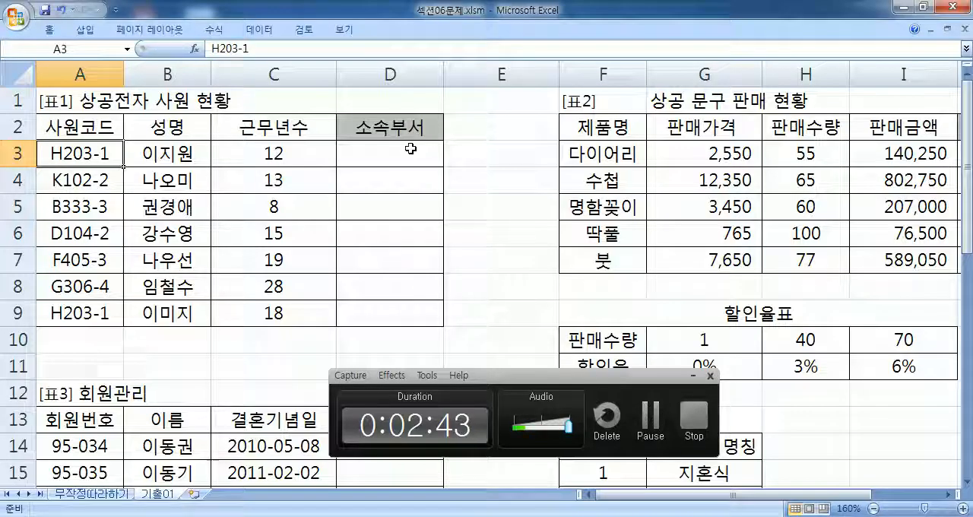
click(411, 149)
click(691, 379)
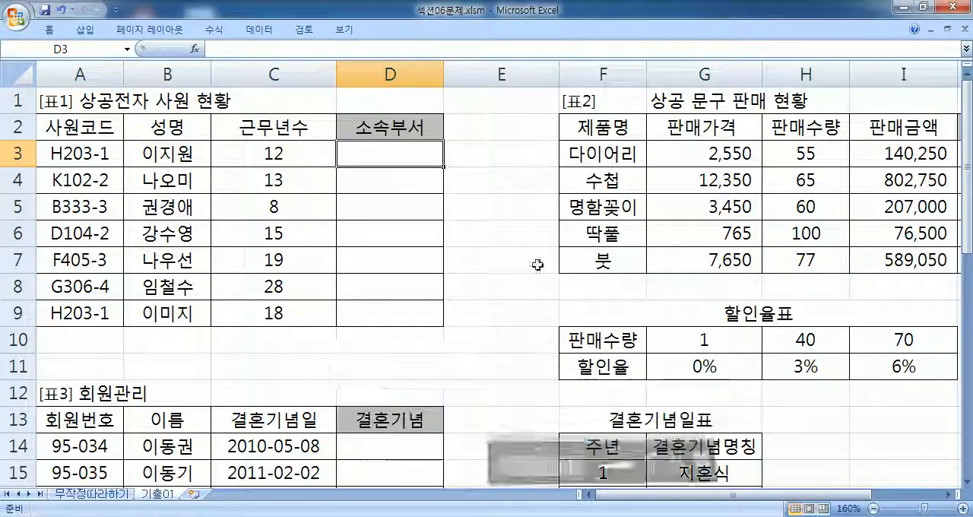
text(=CHOOSE(RIGHT(A3, 1), "영업부", "인사부", "총무부", "기획부"))
key(Return)
click(414, 153)
drag(443, 167, 444, 326)
- Inspect the formulas in D3 and D4 to compare their cell references, leaving both unedited
click(369, 155)
key(F2)
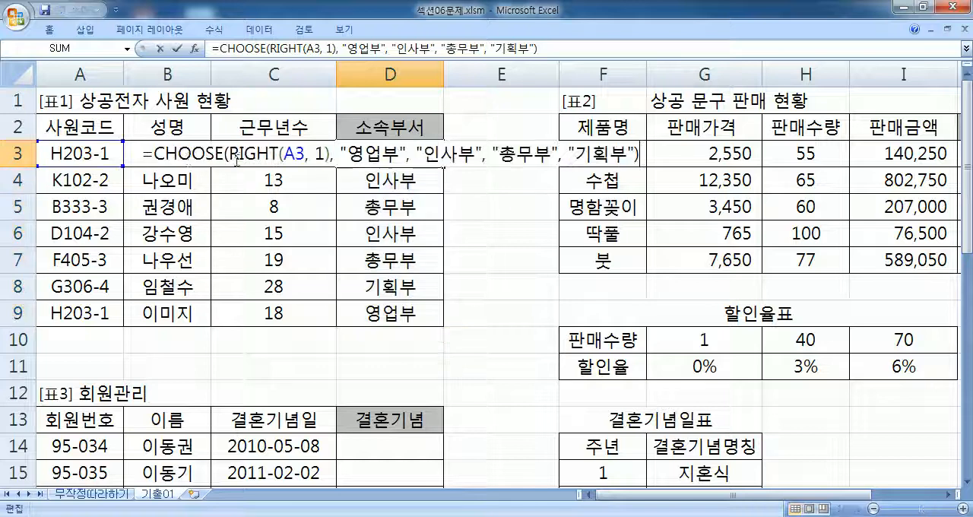
key(Escape)
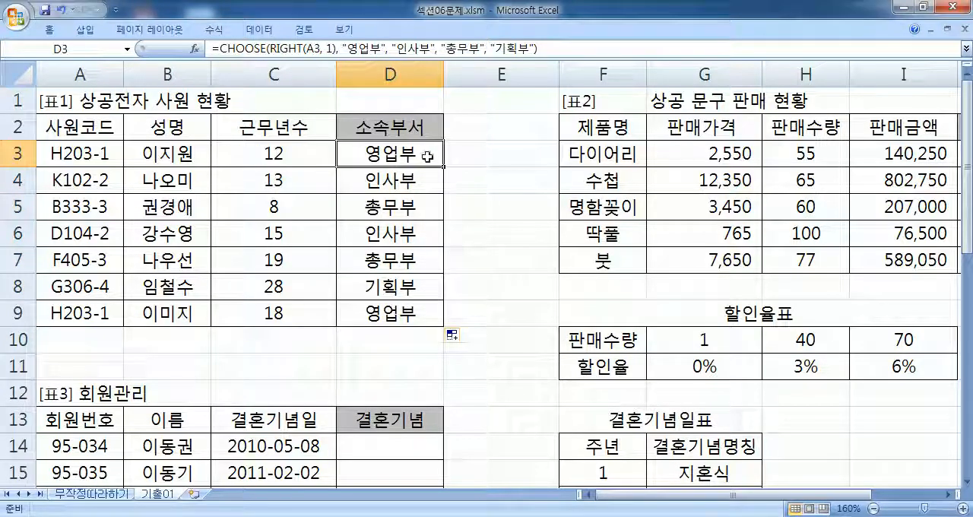
double_click(400, 180)
key(Escape)
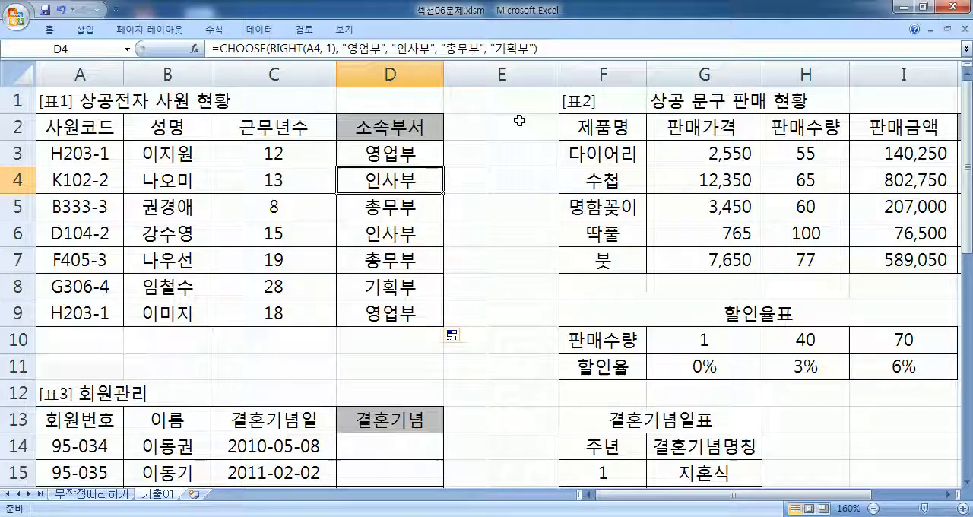
- Switch to Notepad and add the heading "문제2)" below the last CHOOSE formula, leaving one blank line between them
key(alt+Tab)
click(111, 309)
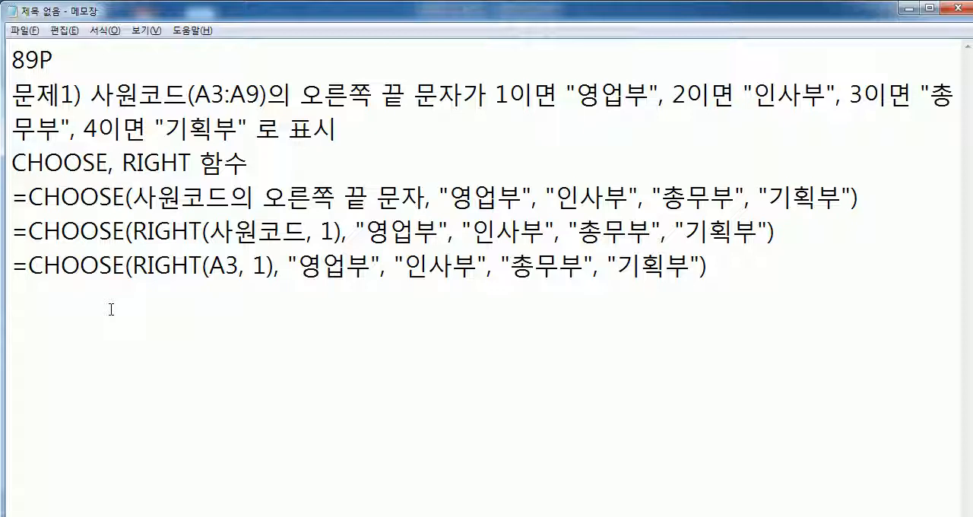
key(Return)
key(Return)
key(Return)
key(Return)
key(Return)
key(Return)
key(Return)
key(Return)
key(Return)
key(Return)
scroll(137, 248, up, 4)
click(60, 318)
text(ANSWP)
key(BackSpace)
key(BackSpace)
key(BackSpace)
key(BackSpace)
key(BackSpace)
text(문제2))
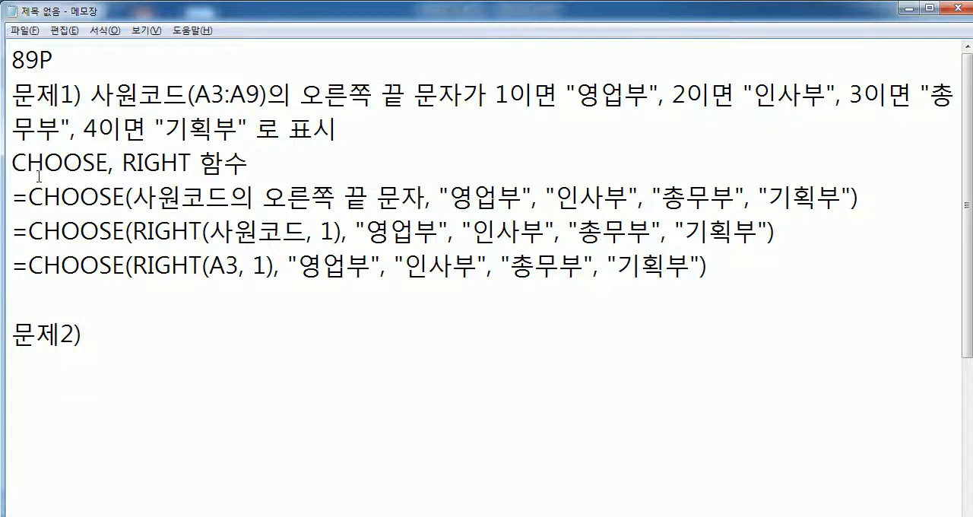
- Bring Excel's [표2] table with its 할인액 column into view and dock the Notepad window beside it at half the screen width
key(alt+Tab)
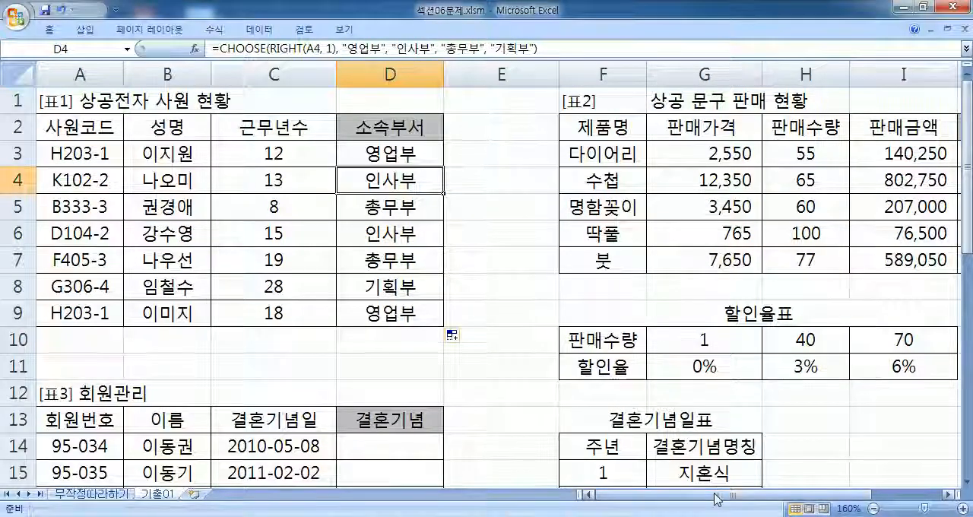
drag(715, 499, 783, 499)
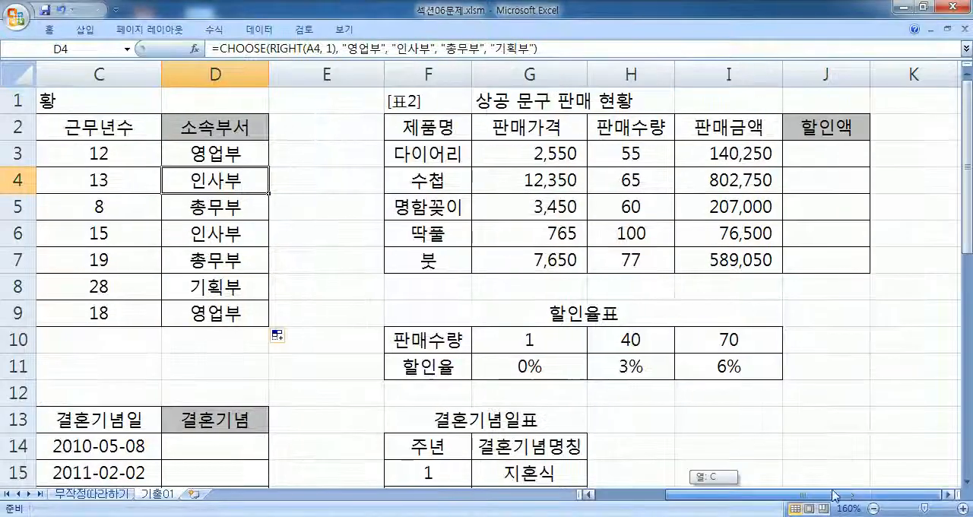
click(950, 499)
click(950, 499)
click(951, 498)
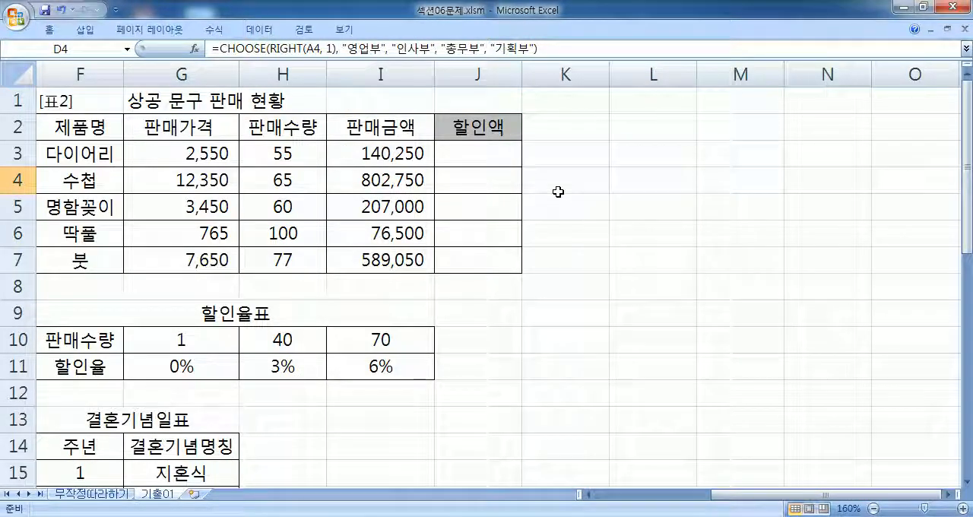
key(alt+Tab)
drag(371, 9, 972, 9)
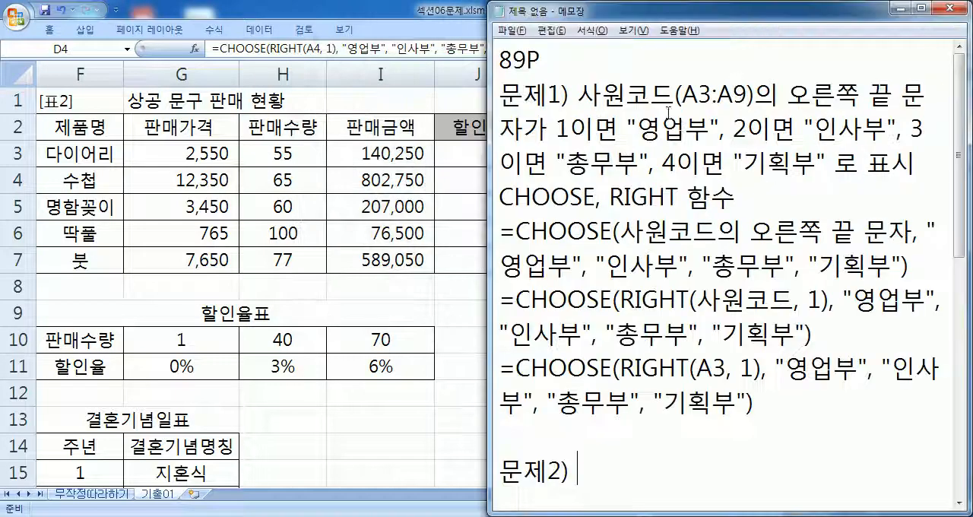
- Write "판매수량과 할인율표를 이용하여 할인금액을 계산" after the "문제2)" heading and end the line
scroll(593, 277, down, 5)
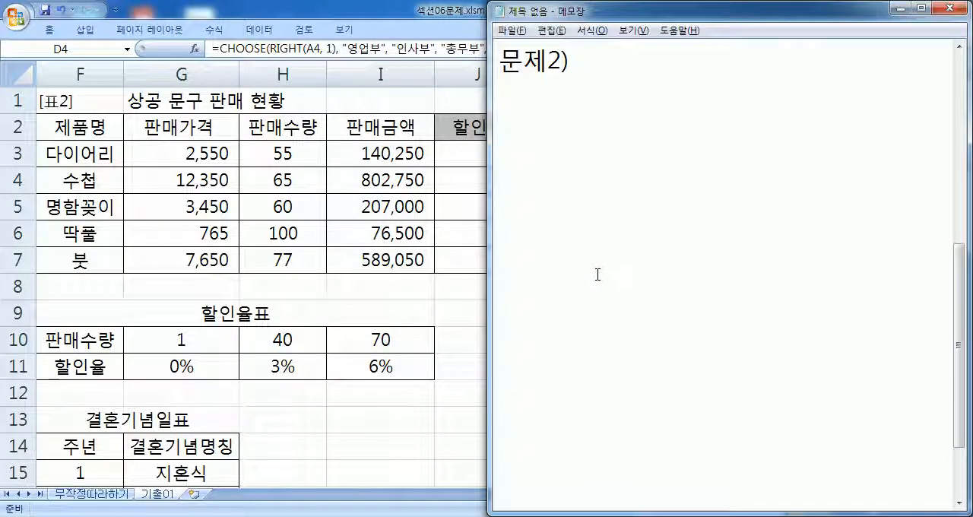
text(판매수량)
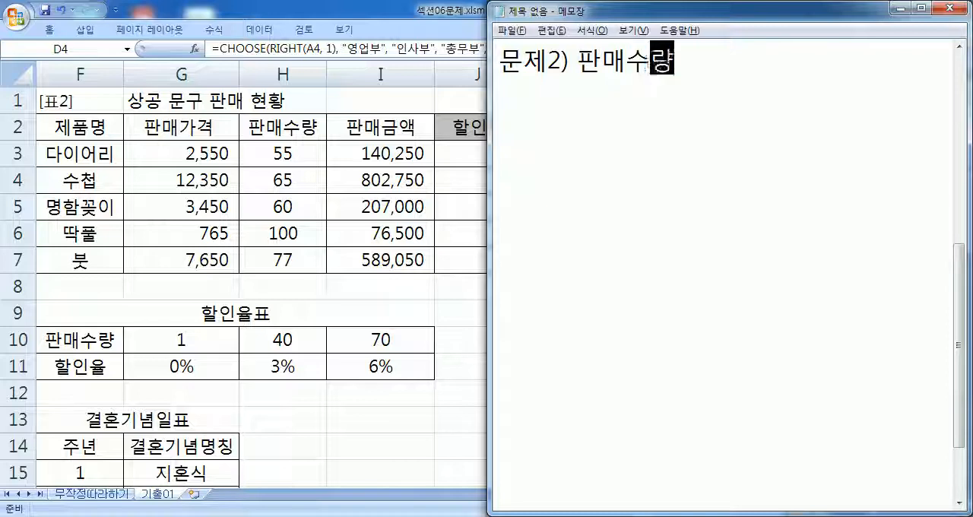
text(고ㅏ)
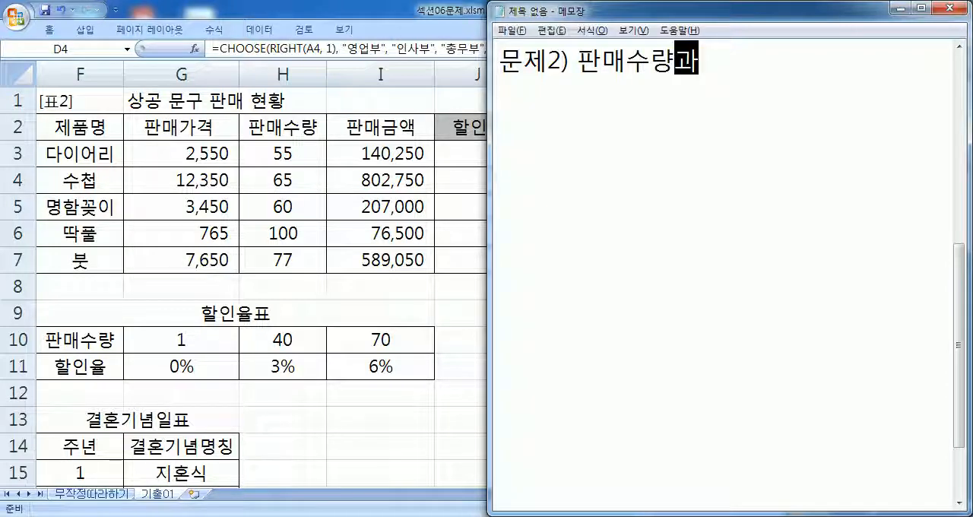
text( 할)
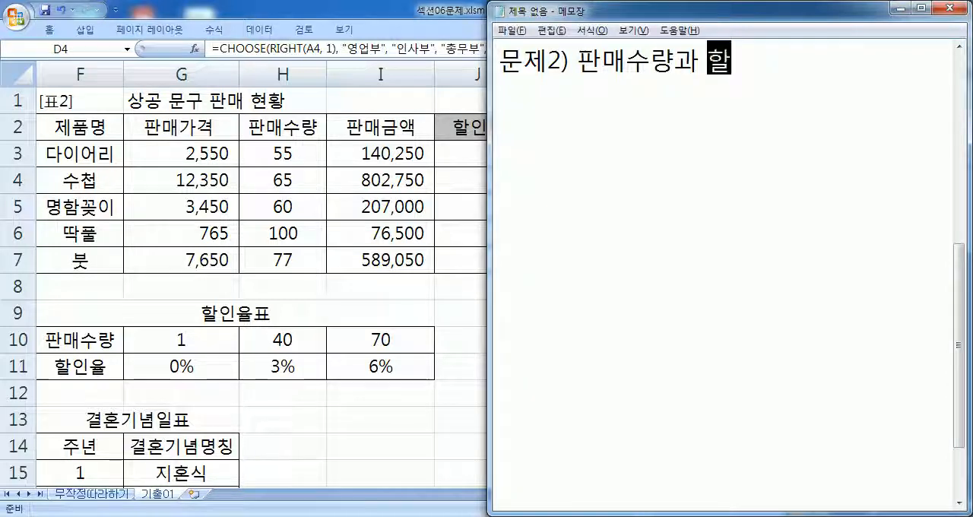
text(인율표를 )
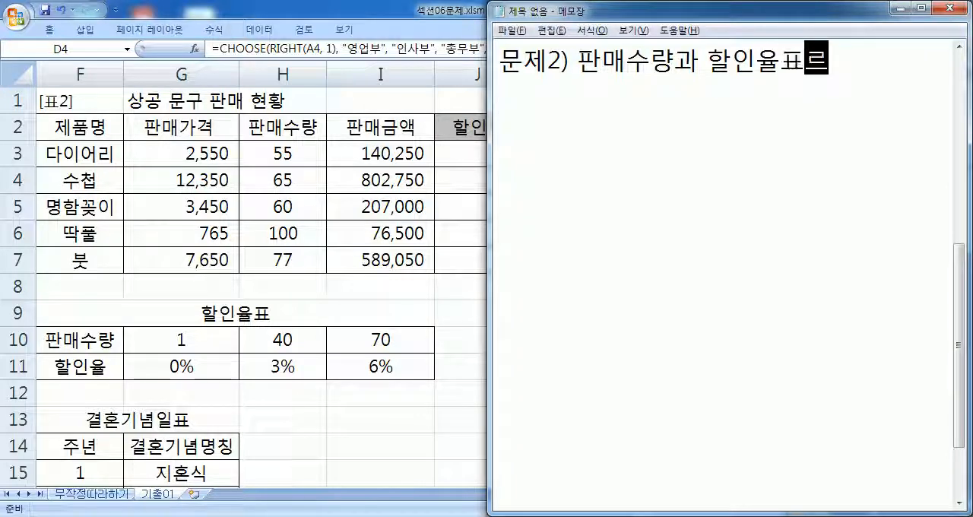
text(이여ㅛㅇ)
key(BackSpace)
key(BackSpace)
key(BackSpace)
text(요ㅇ하여 할임)
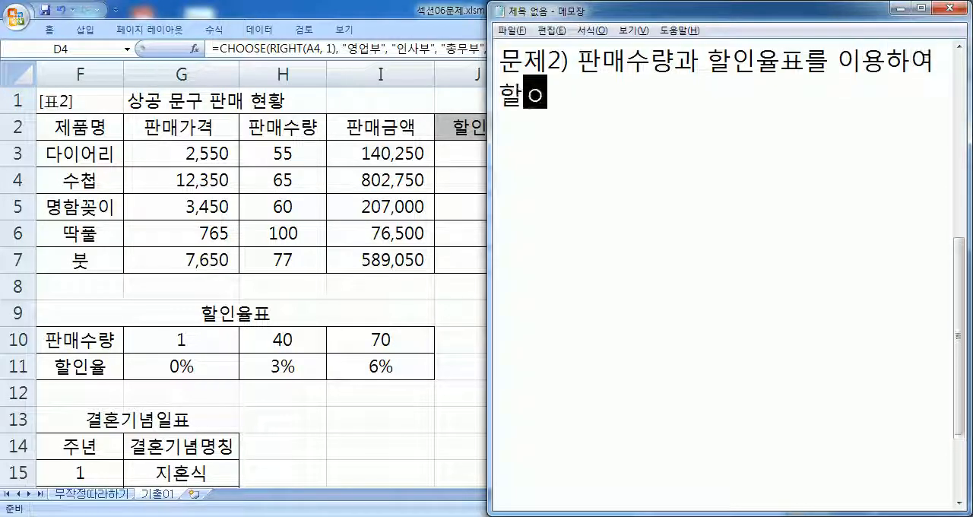
text(금액을 )
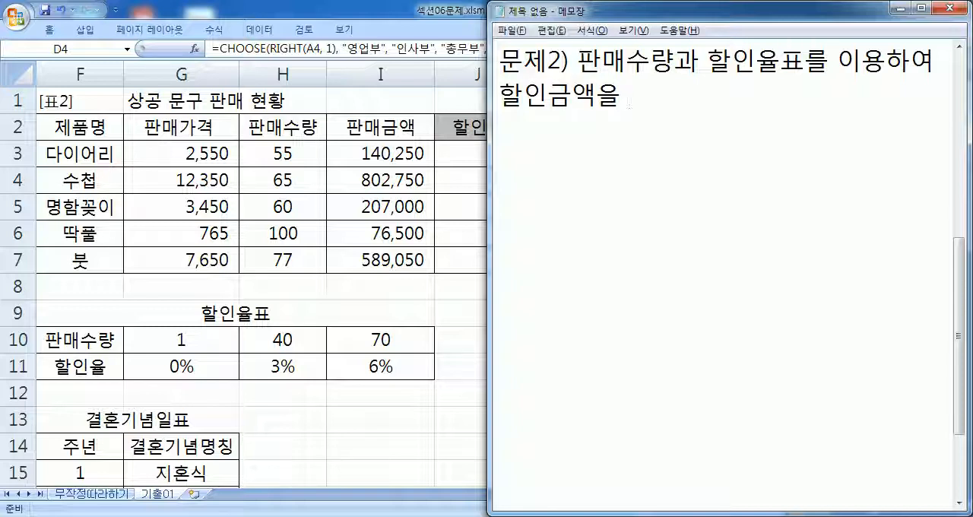
text(계산)
key(Return)
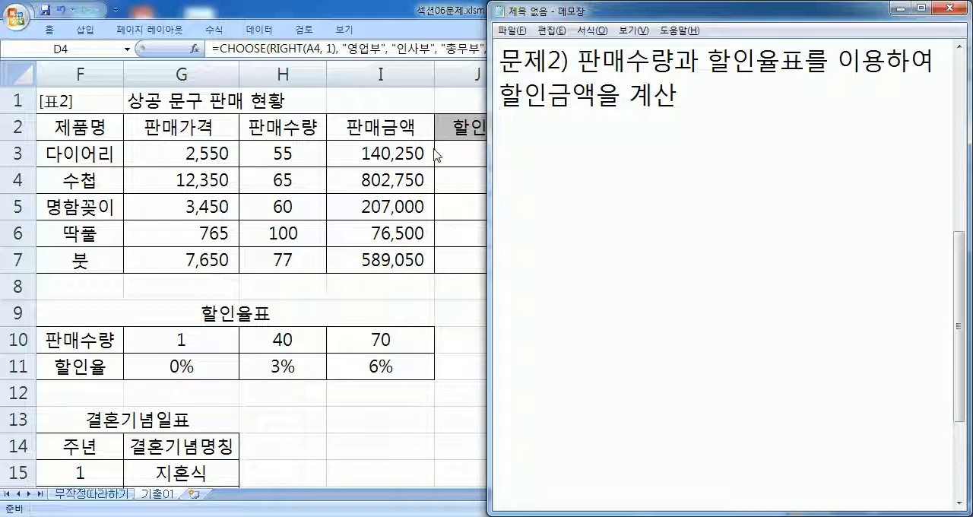
- Switch to Excel and examine the first product's quantity and sales amount, the discount table's 40-unit column, and cell J3
key(alt+Tab)
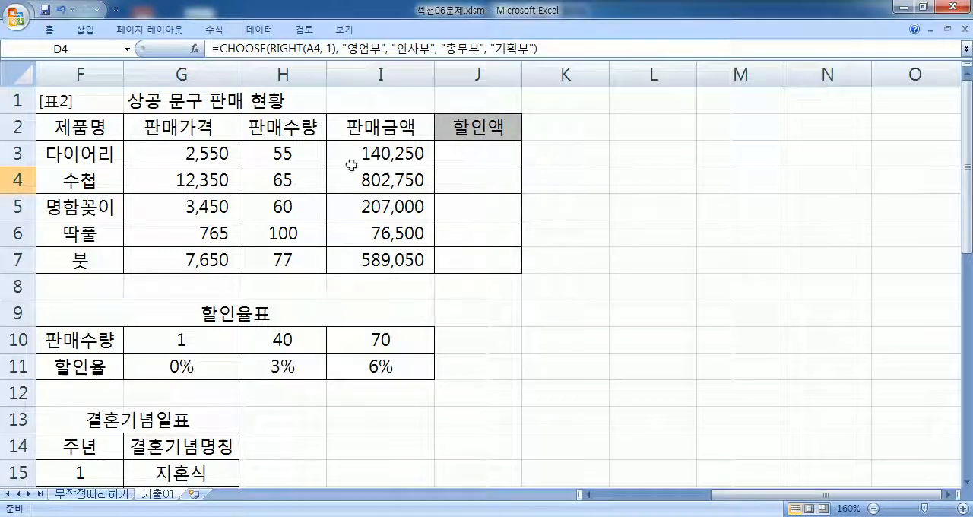
click(269, 159)
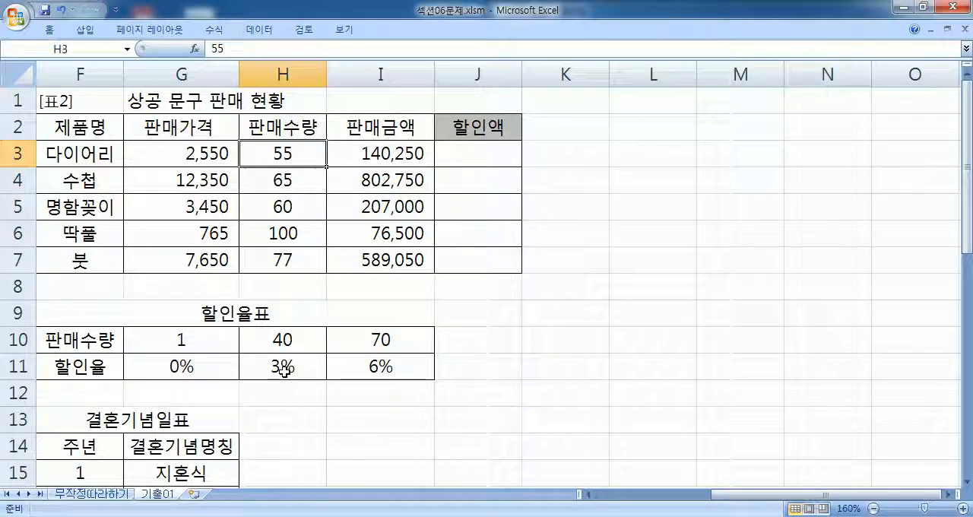
drag(282, 340, 300, 368)
click(371, 147)
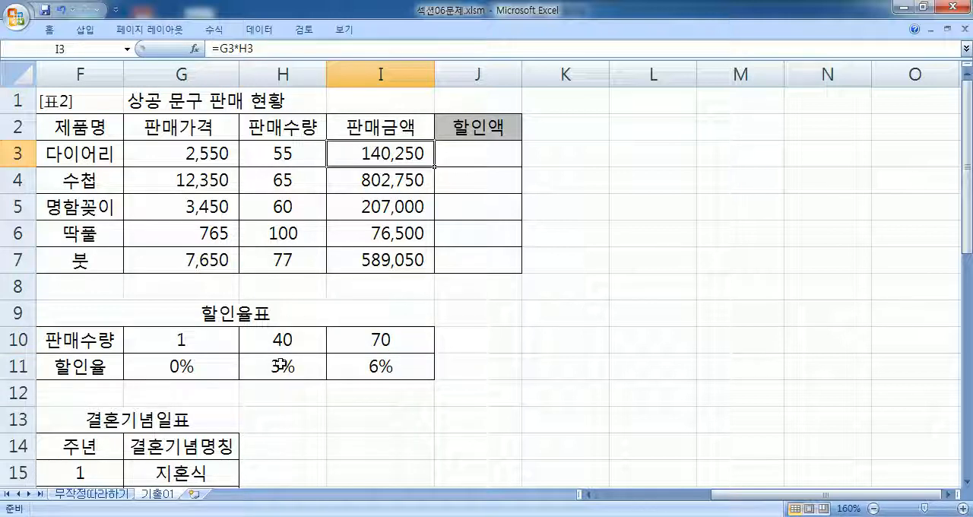
click(282, 362)
click(457, 154)
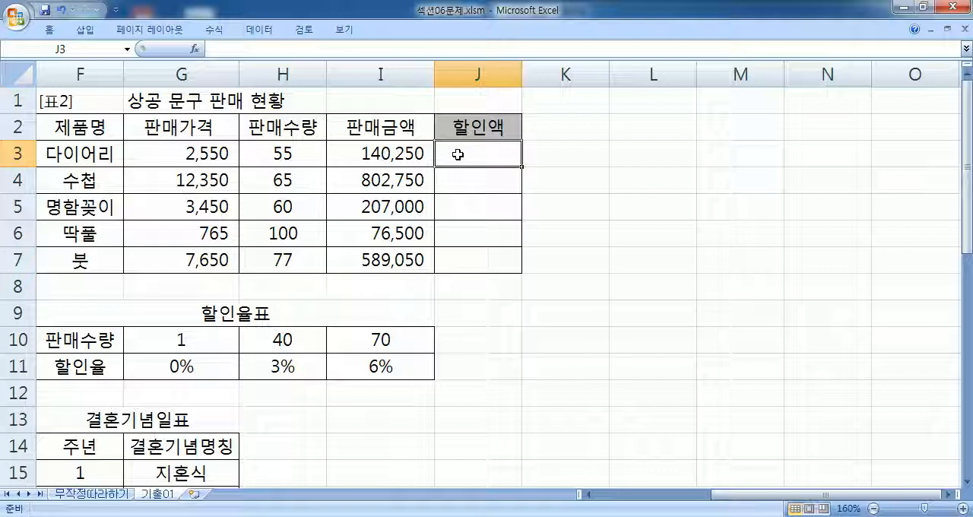
- Switch back to Notepad and write the calculation rule "할인액=판매금액*할인율" under the 문제2 description
key(alt+Tab)
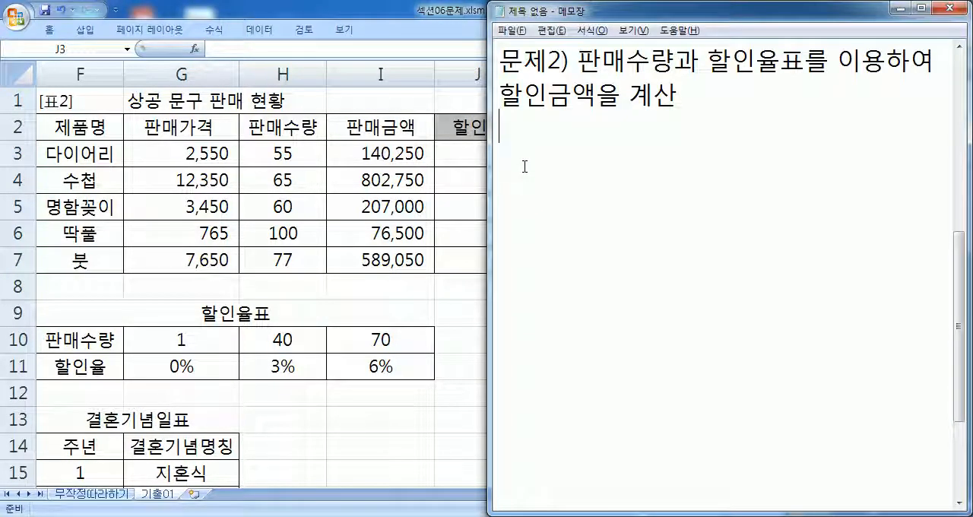
text(할)
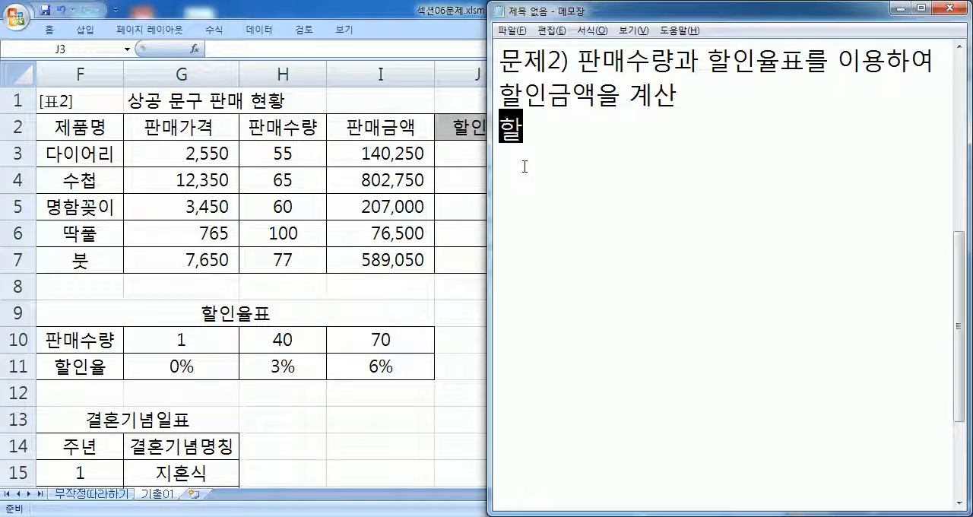
text(인액=판매금액)
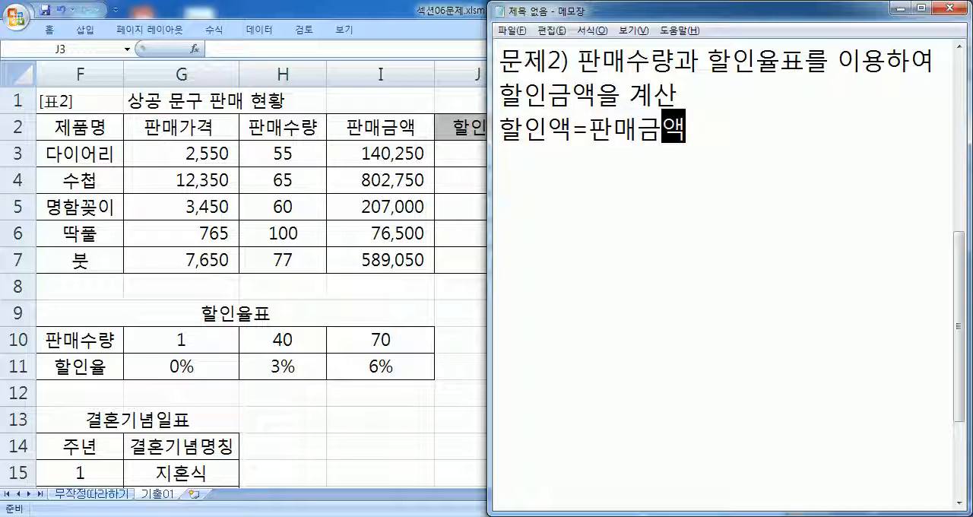
text(*할)
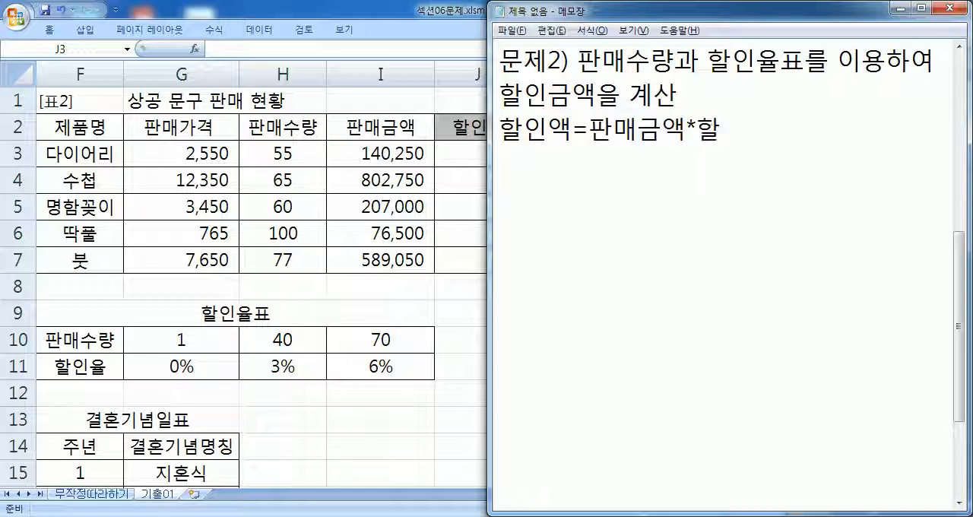
text(인ㅇ율)
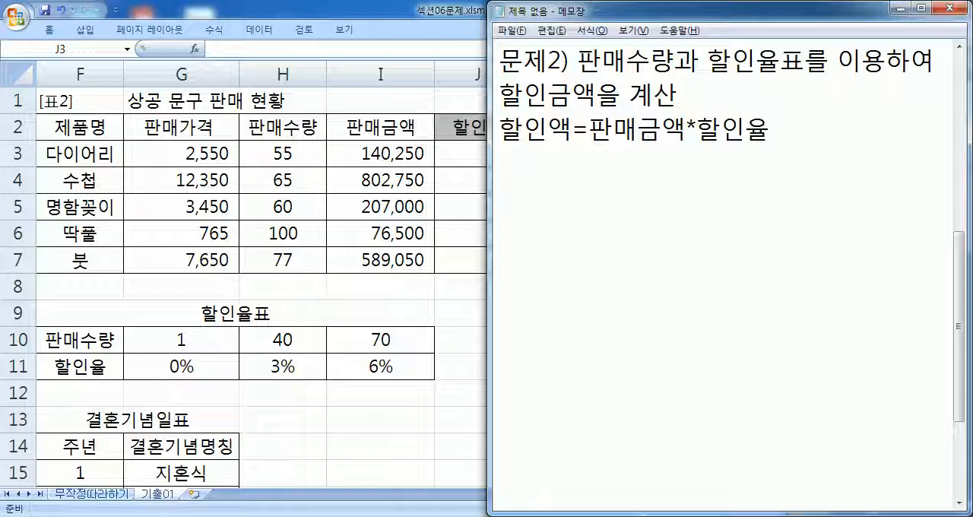
- Start a new line below the calculation rule reading "할인액을 십의 자리", spelling the place value in Hangul
key(Return)
text(할)
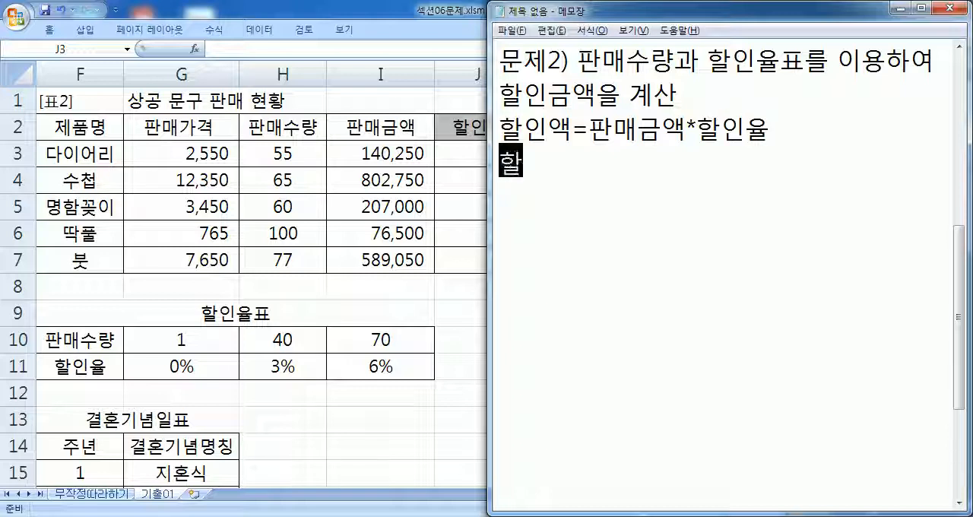
text(인액ㅇ을 )
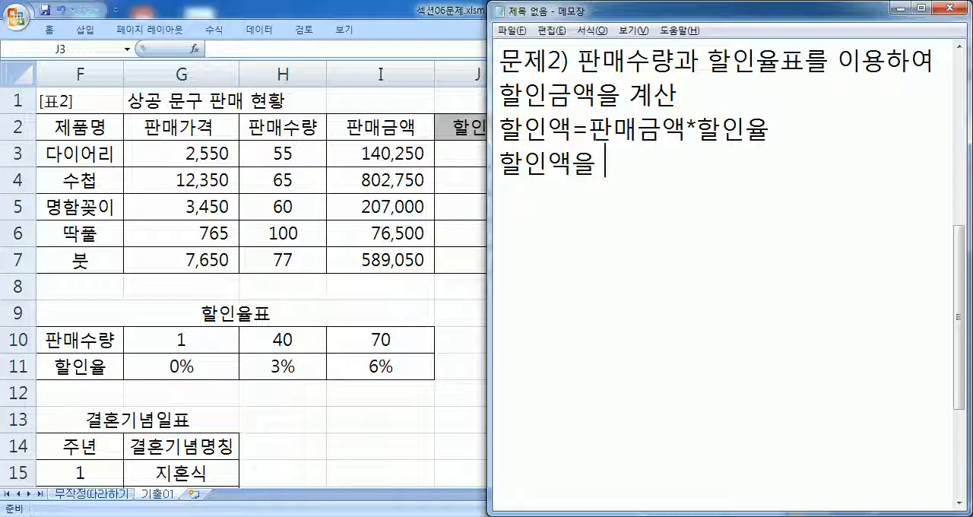
text(10의 자)
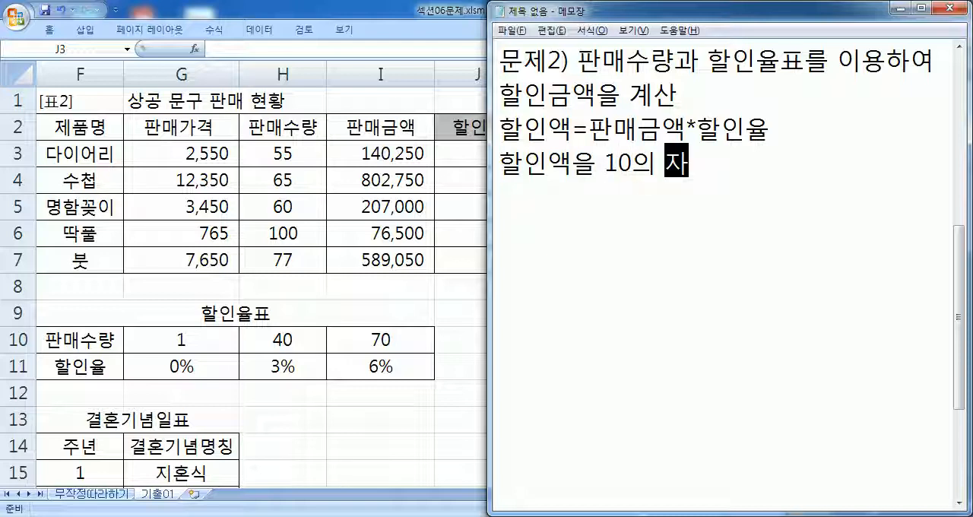
text(리)
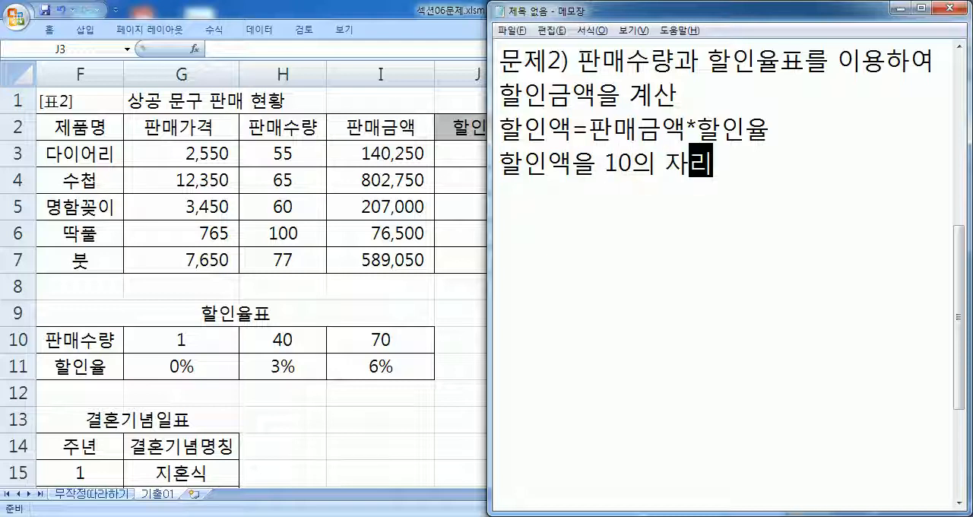
key(Left)
key(Left)
key(Left)
key(Left)
key(Left)
text(십)
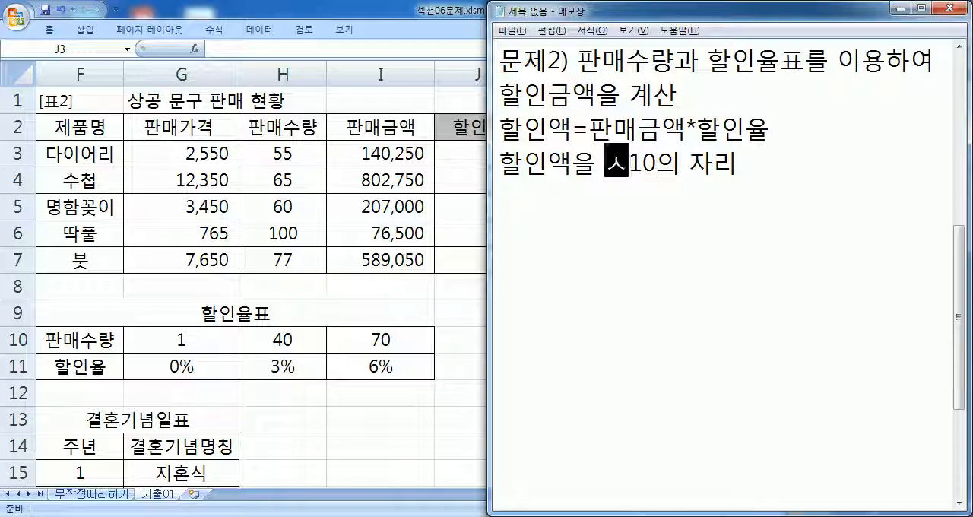
key(Delete)
key(Delete)
key(End)
- Complete the rounding note by appending "에서 올림하여 백 단위까지 표시" to the last line
text(에서 반올)
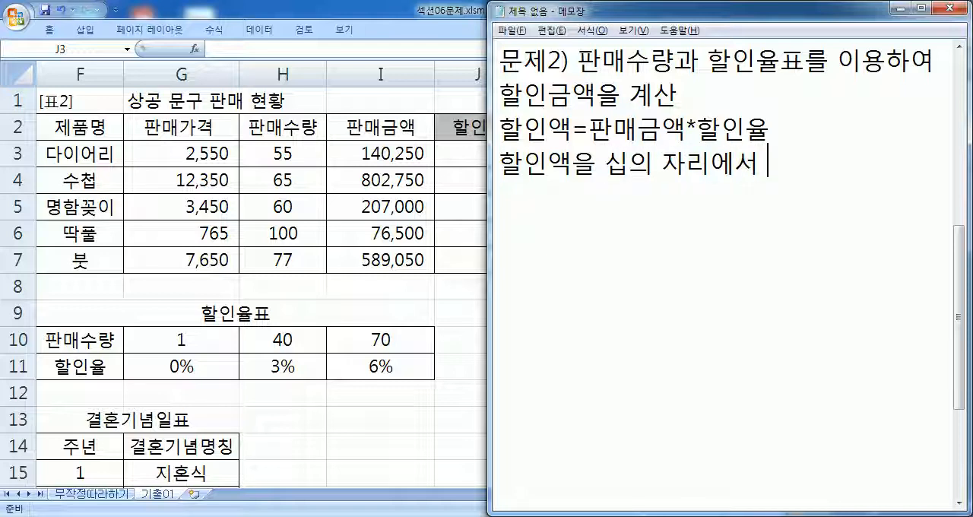
key(BackSpace)
key(BackSpace)
key(BackSpace)
key(BackSpace)
text(올림ㅎ)
text(하여 )
text(백 단위우)
key(BackSpace)
key(BackSpace)
text(까지 표시)
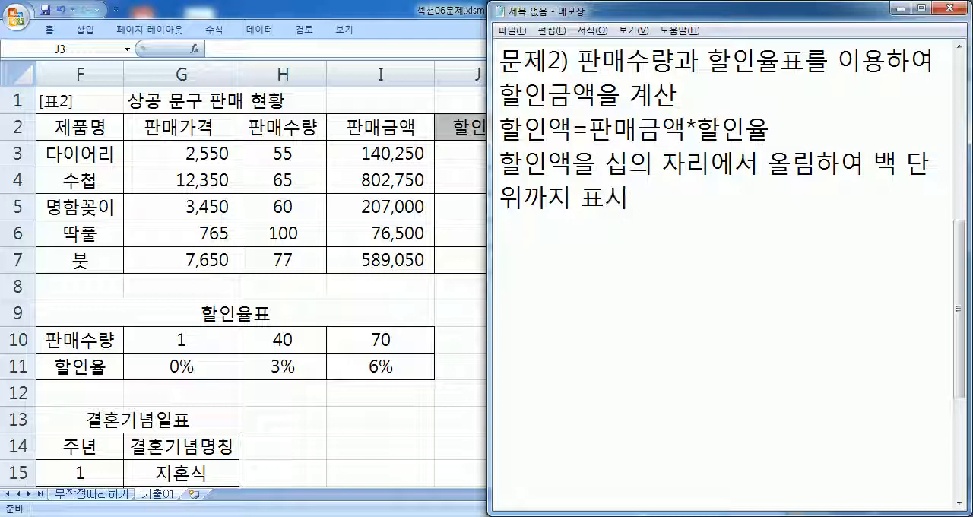
- Add a line below the rounding note naming the functions to use: "HLOOKUP, ROUNDUP 함수"
key(Return)
text(HLLOK)
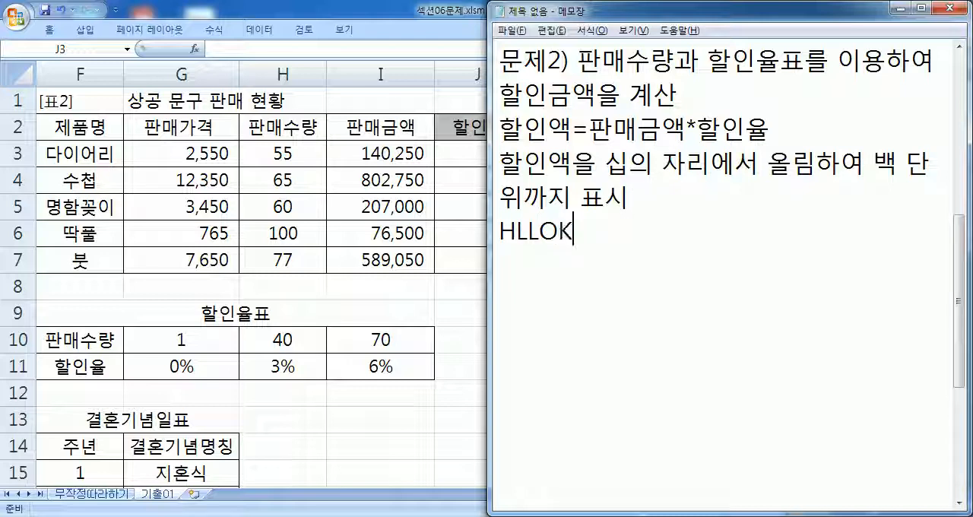
key(BackSpace)
key(BackSpace)
key(BackSpace)
text(OOKU)
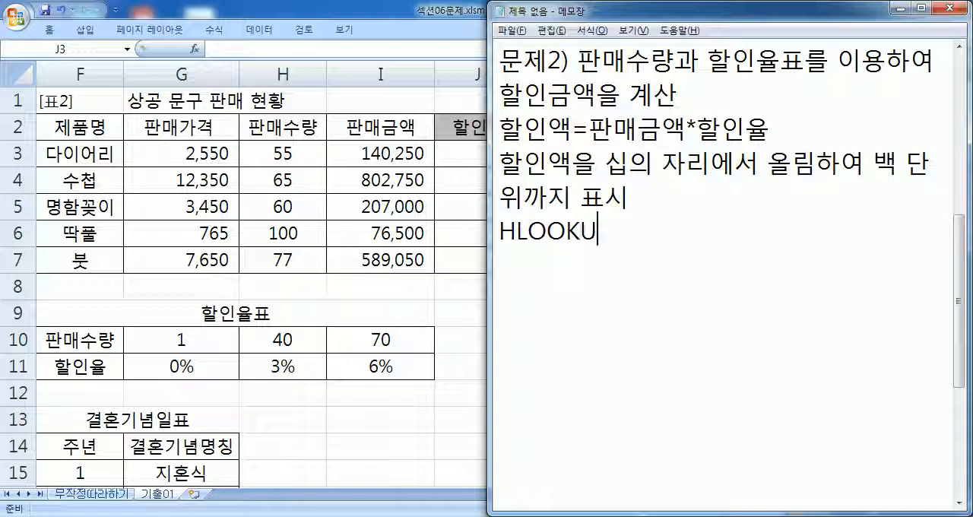
text(P, ROUND)
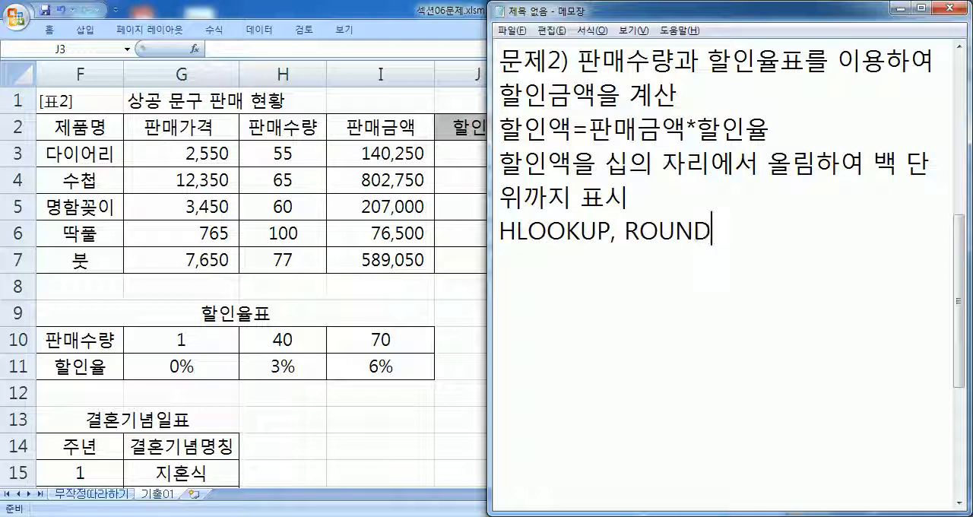
text(UP 함ㅅㅜ)
key(Return)
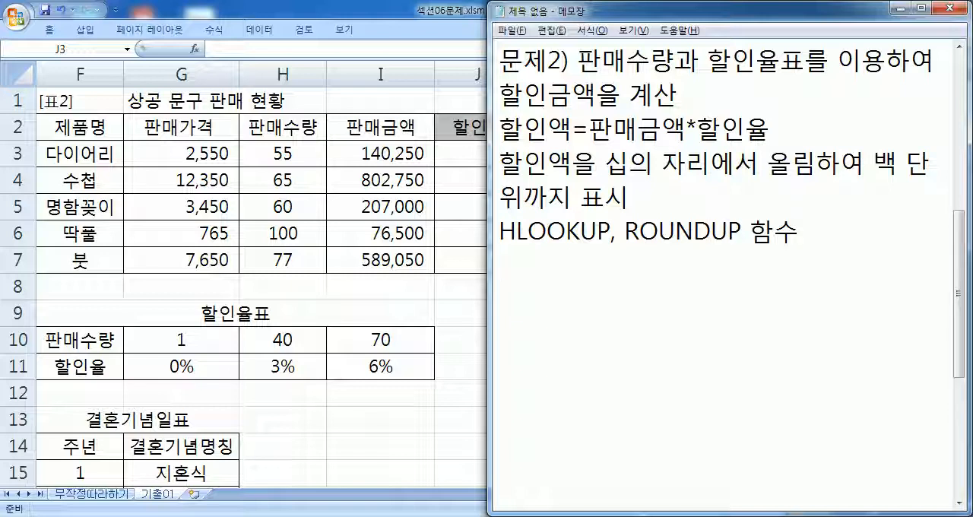
- Write the ROUNDUP syntax "=ROUNDUP(값, 자리수)" on its own line under the function names, with the arguments in Hangul
text(ROUN)
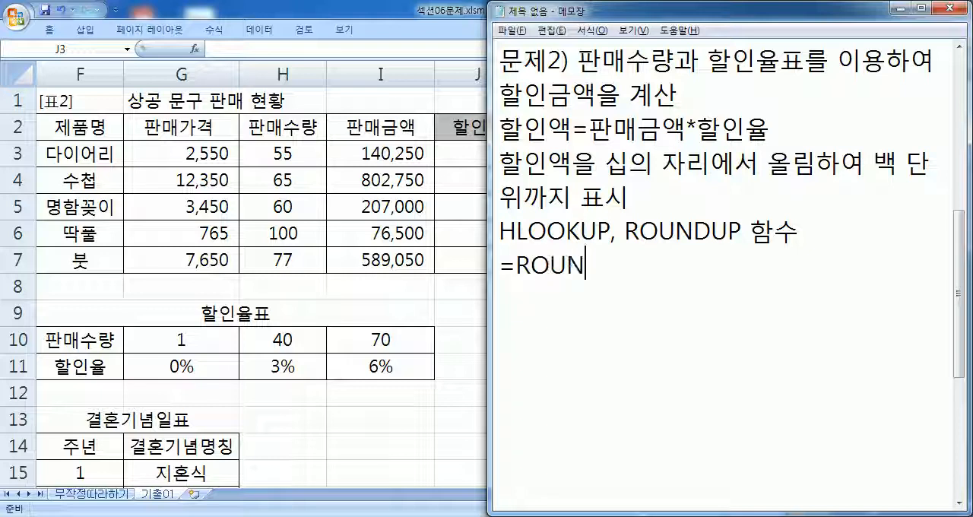
text(DUP(RKQ)
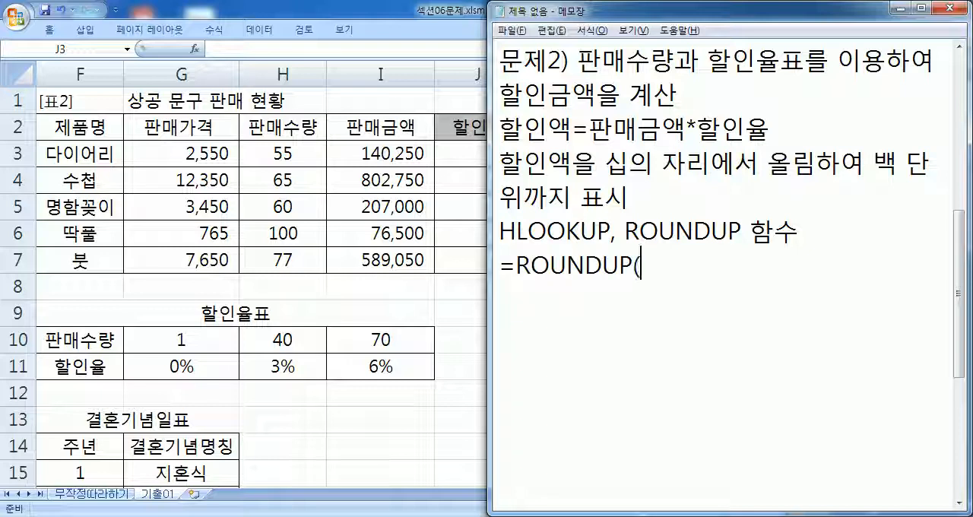
key(BackSpace)
key(BackSpace)
key(BackSpace)
key(Hangul)
text(값,)
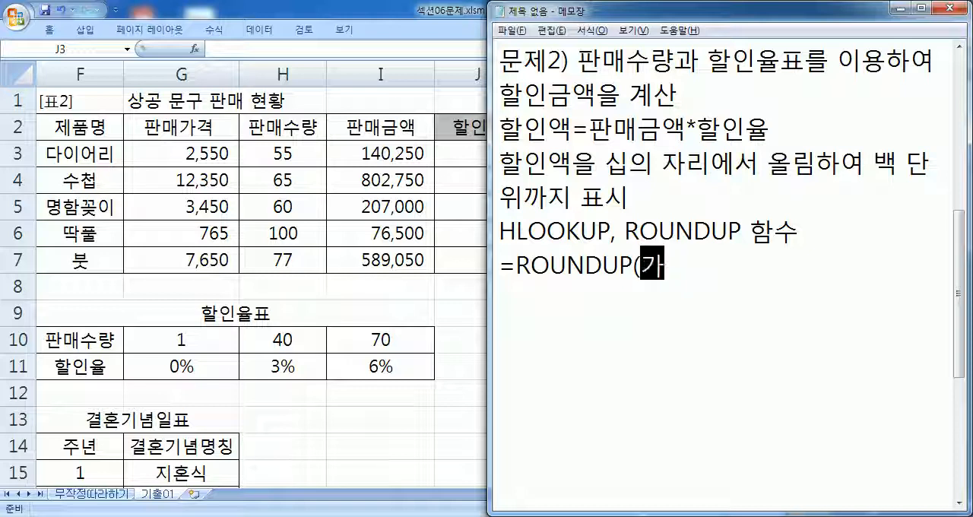
text( 자리수))
key(Return)
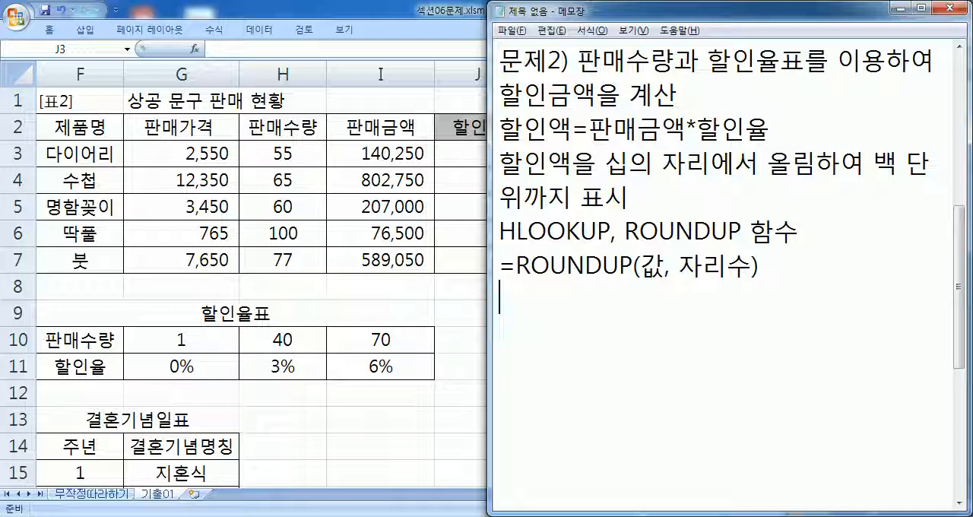
- Write a ROUNDUP example with 2 as the digit argument, "=ROUNDUP(값, 2)", below the syntax line
text(=ROUND)
text(UP(RKQ)
key(BackSpace)
key(BackSpace)
key(BackSpace)
key(Hangul)
text(값, 2)
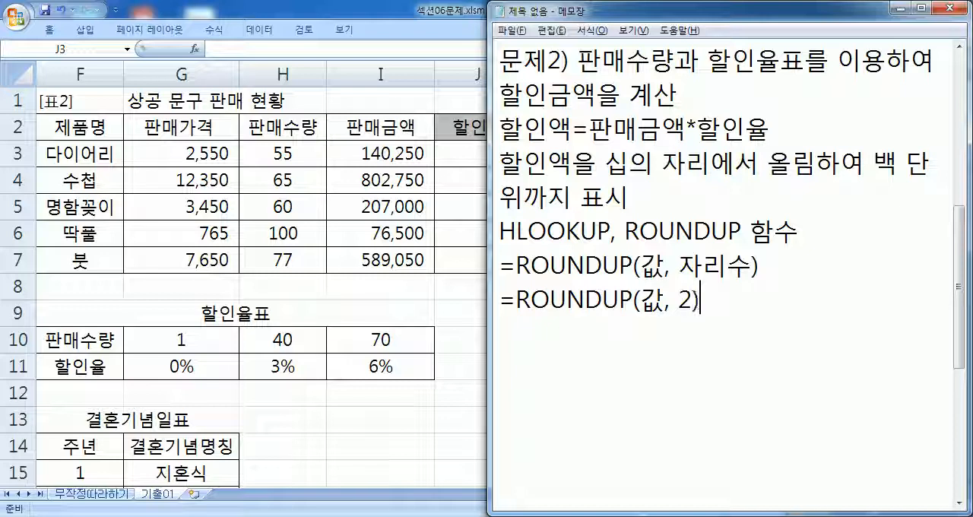
text() : TMN)
- Append the explanation " : 소수 둘째자리까지 표시" to the ROUNDUP example that uses 2 digits
key(BackSpace)
key(BackSpace)
key(BackSpace)
key(Hangul)
text(솟ㅜ 둘째)
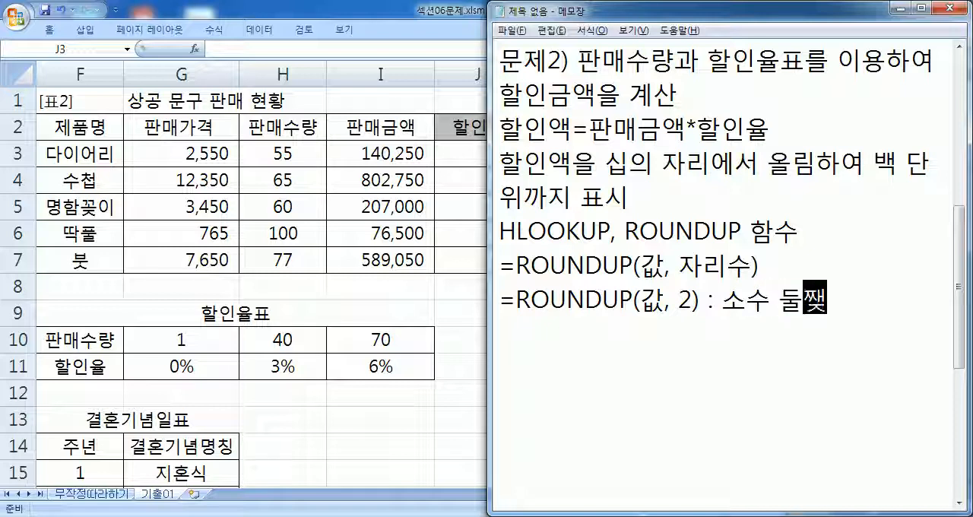
text(자리까지 표시)
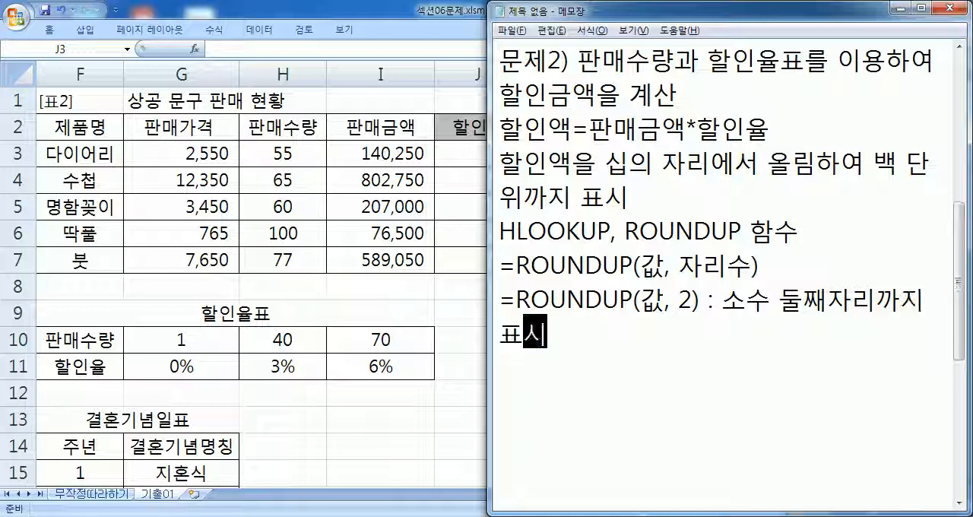
key(Return)
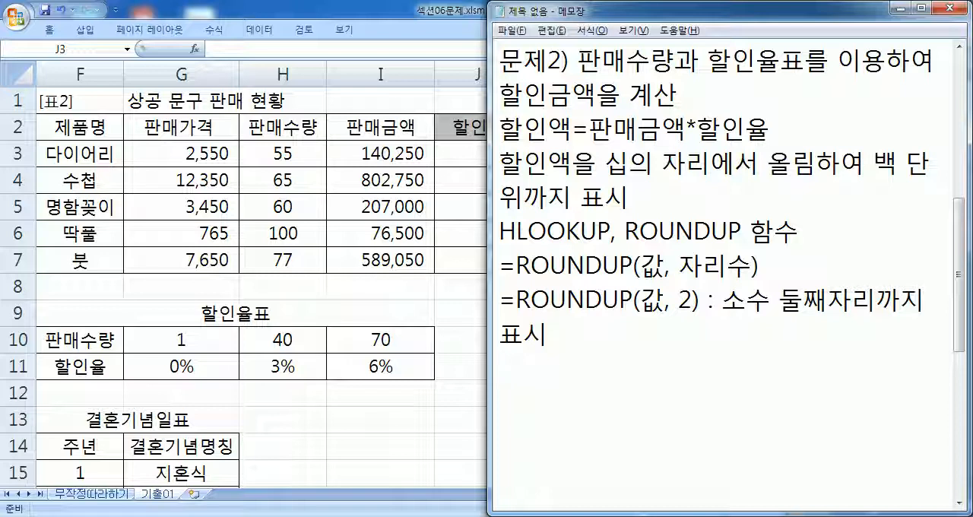
- Write the line "=ROUNDUP(값, -2) : 십의 자리에서 올림하여 백의 자리까지 표시" as the second ROUNDUP example
text(ROUND)
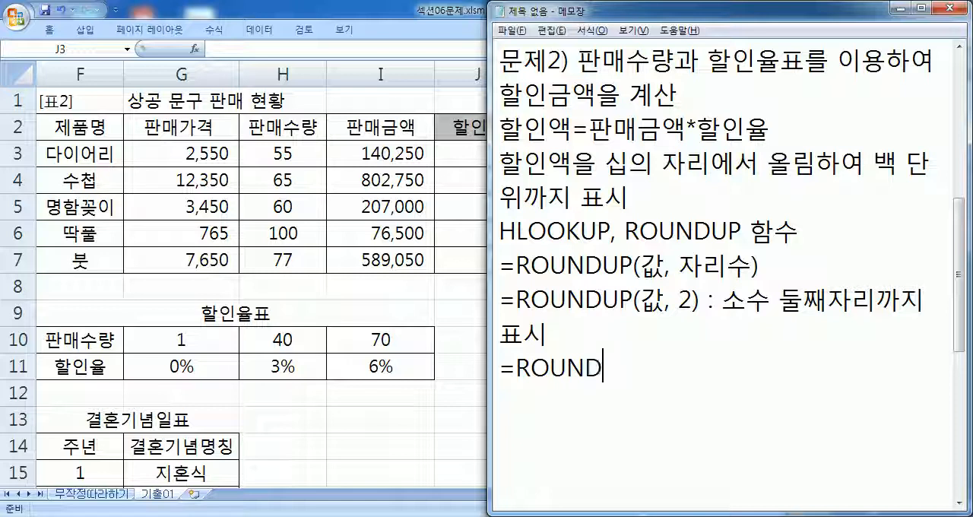
text(UP(값,)
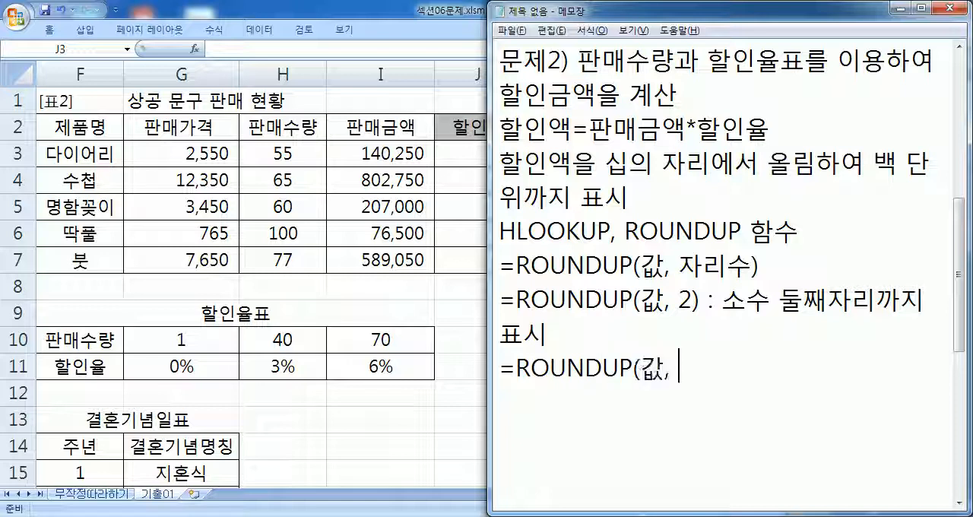
text( -2))
scroll(737, 94, down, 2)
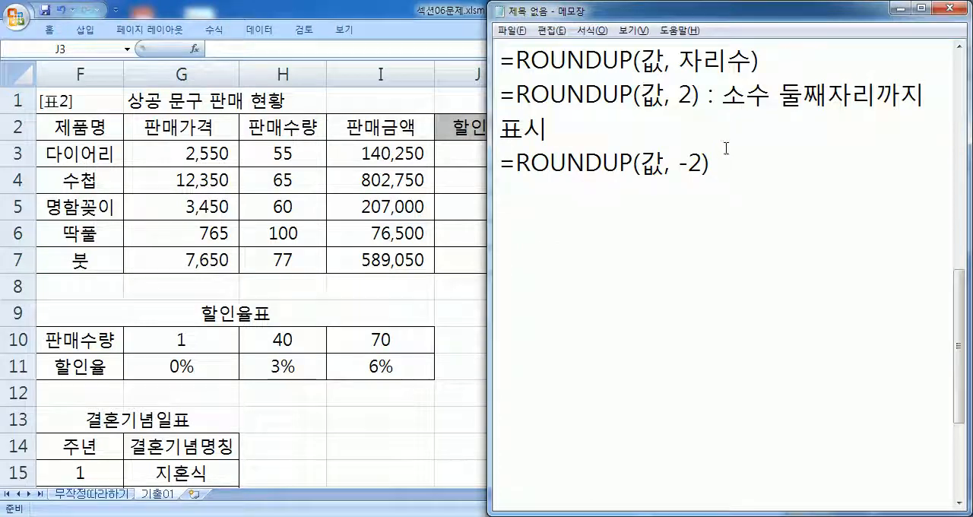
text(: 십의 자리)
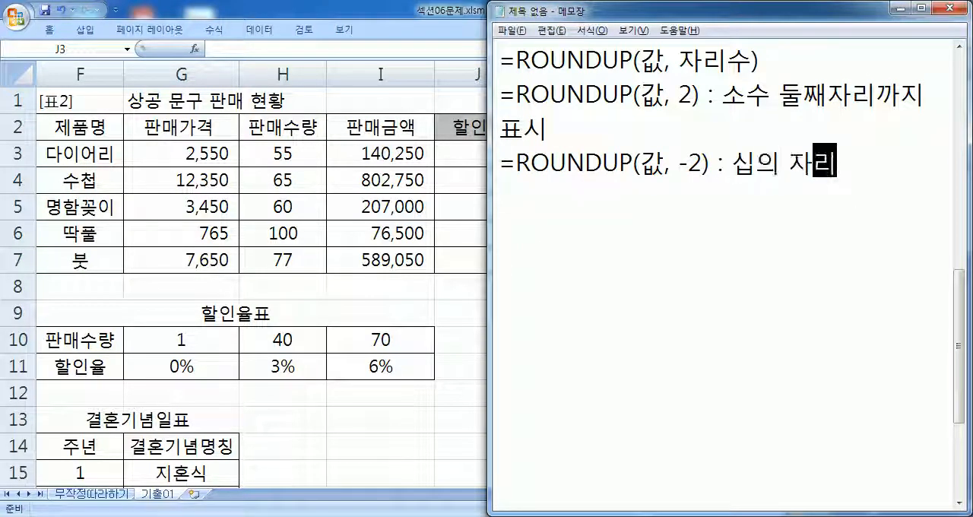
text(에서 오)
text(림 하여 백ㅇ)
text(의 자리까지 표시)
key(Return)
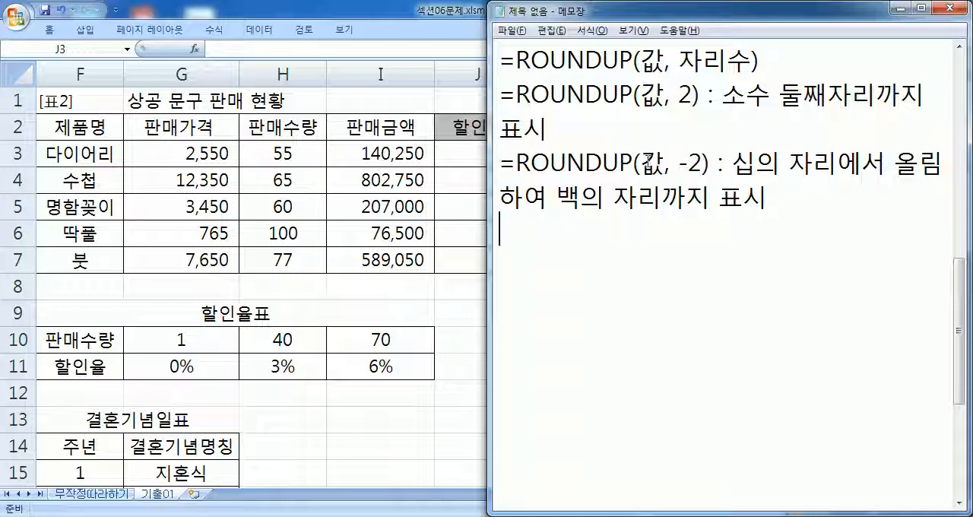
- Copy "=ROUNDUP(값, -2)" onto the line below its explanation and replace 값 with 할인액 in the copy
drag(642, 161, 664, 162)
scroll(658, 172, up, 2)
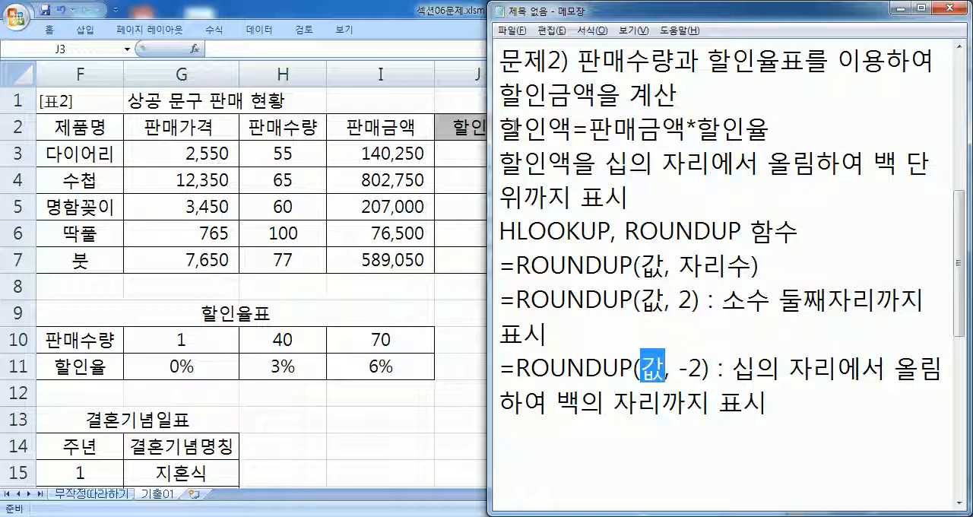
scroll(646, 338, down, 1)
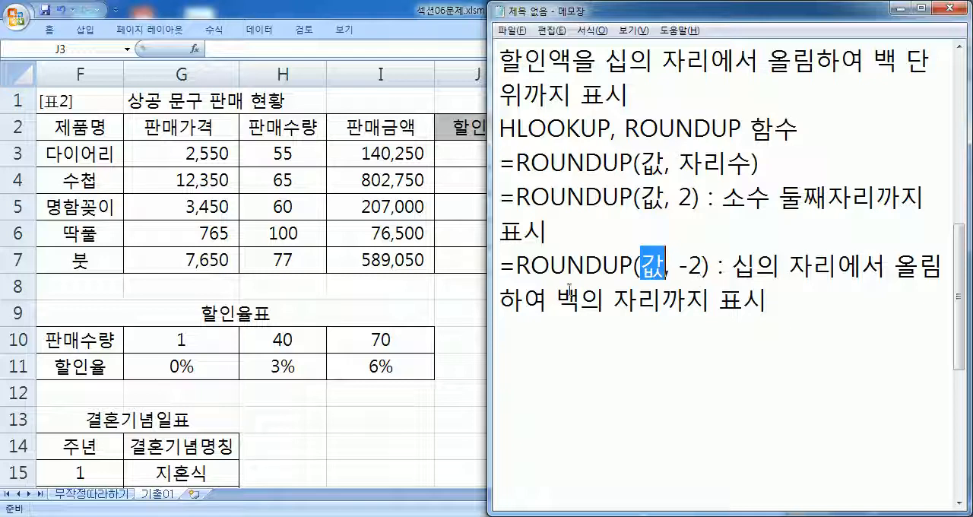
drag(500, 265, 711, 266)
key(ctrl+c)
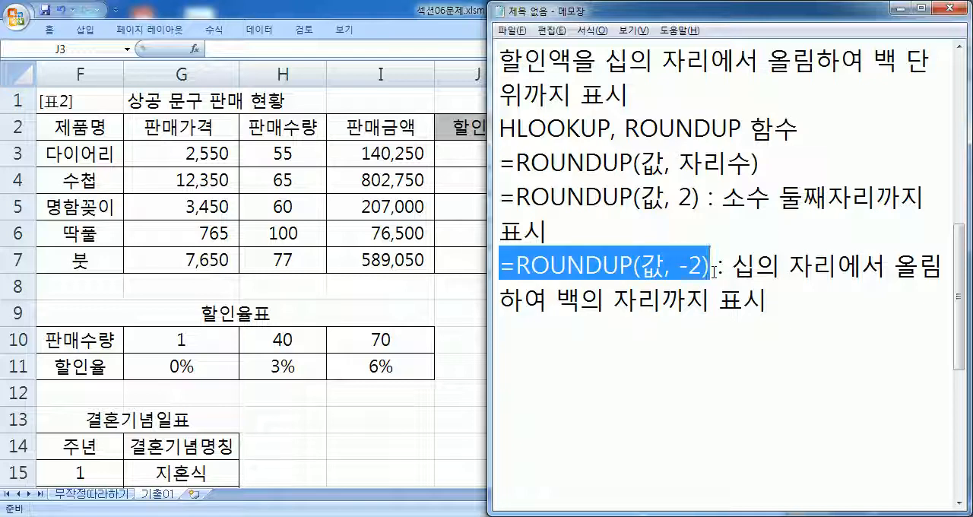
click(522, 335)
key(ctrl+v)
double_click(650, 335)
text(할ㅇ)
text(인액)
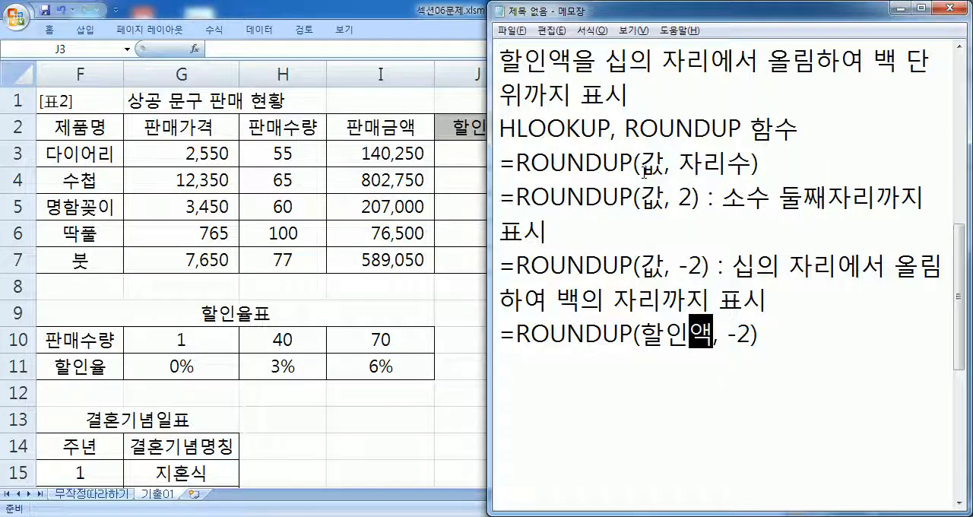
- Switch to Excel and examine the first product's sales amount in I3 and the discount table range G10:I11
scroll(605, 194, up, 1)
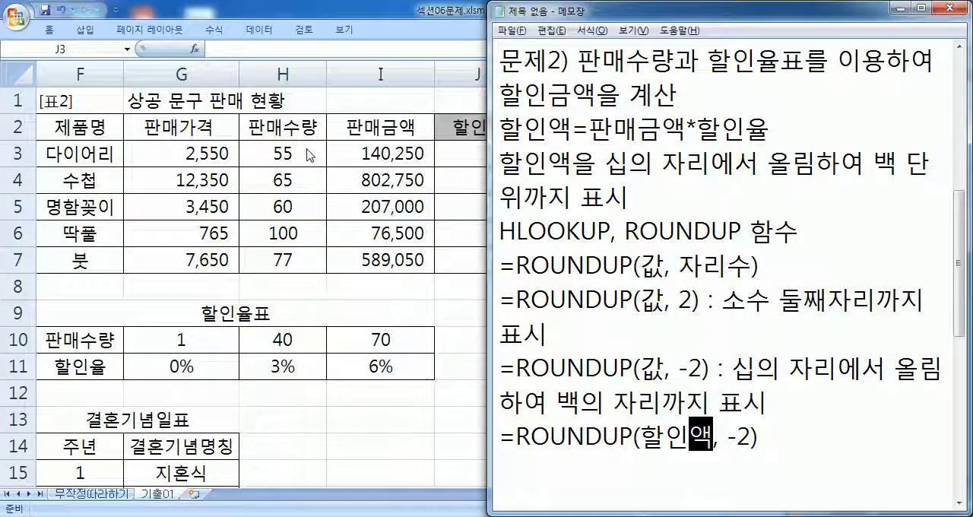
click(390, 156)
click(357, 150)
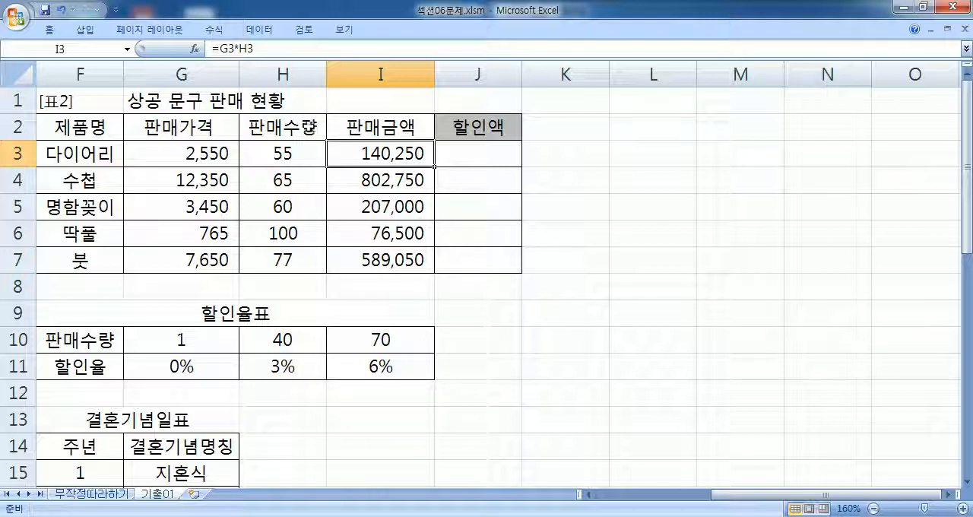
drag(148, 341, 360, 372)
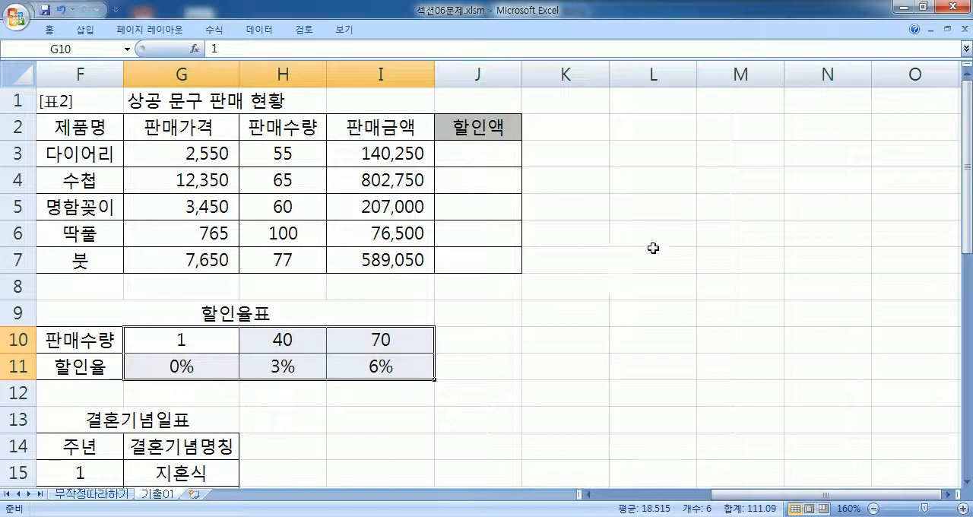
- Return to Notepad and write "할인액 = 판매금액 * 할인율" below the 할인액 ROUNDUP line, leaving one blank line between
key(alt+Tab)
scroll(691, 241, down, 3)
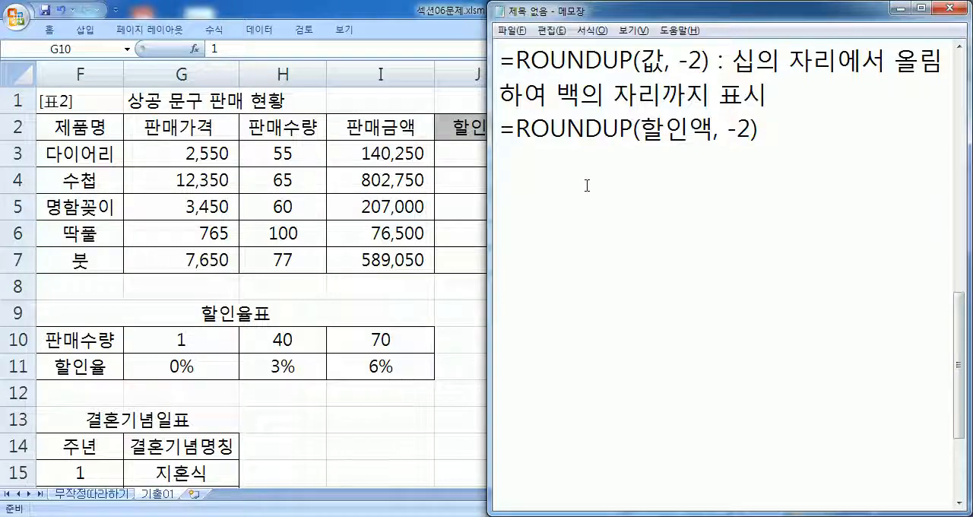
text(할인ㅇ)
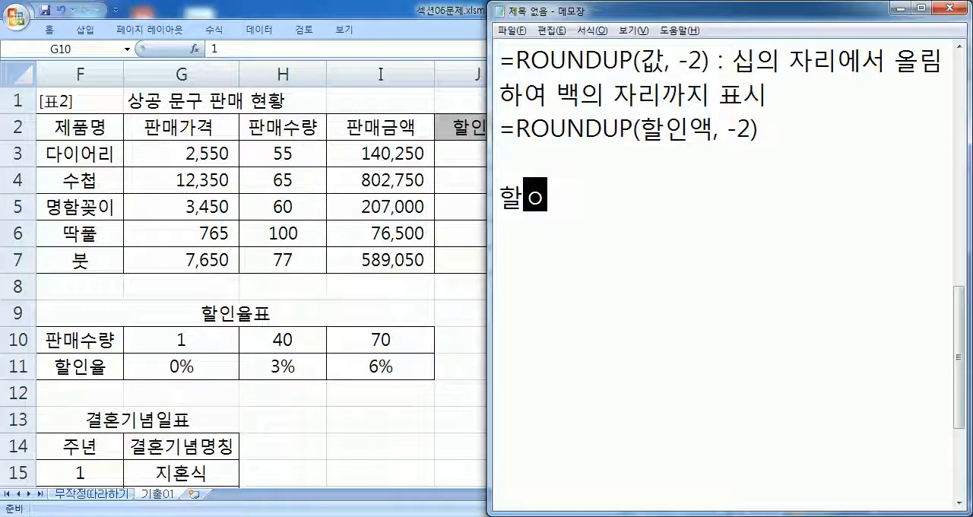
text(ㅐㄱ = )
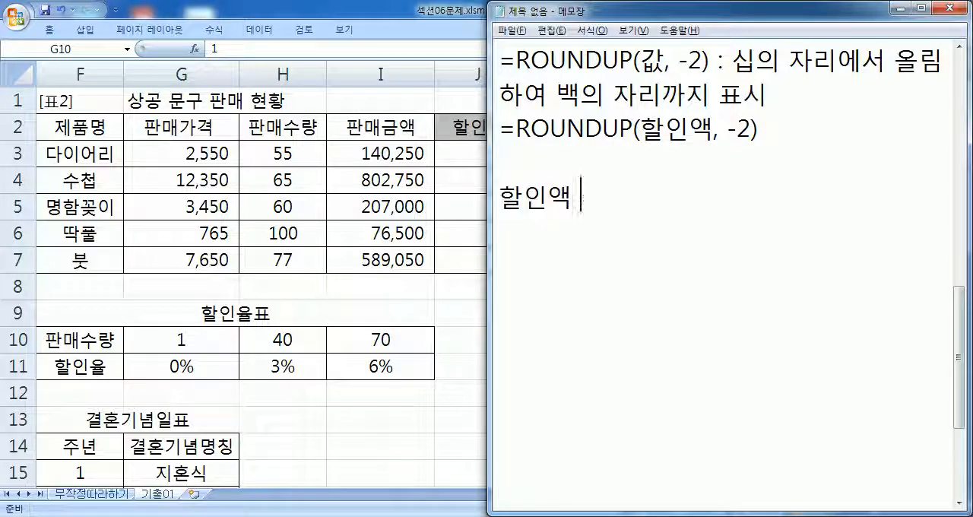
text(판매금)
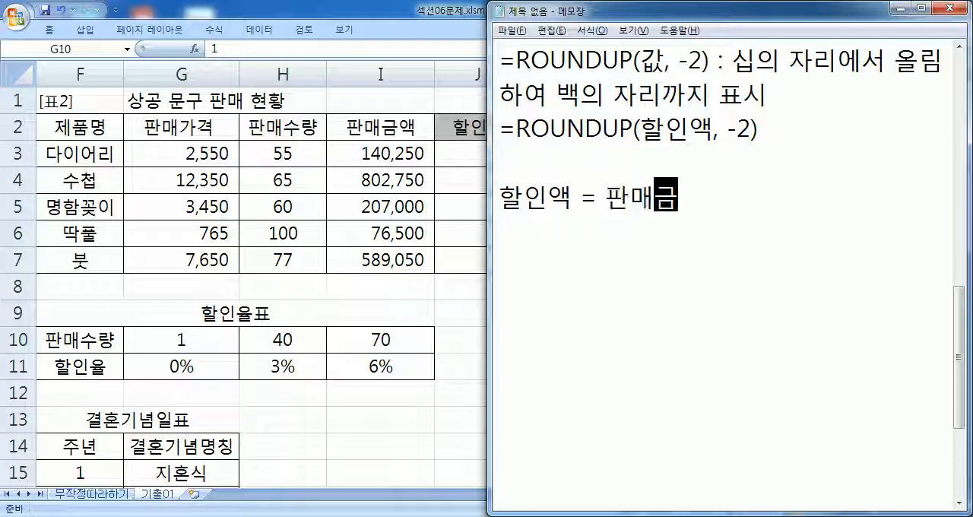
text(액 * 할인율)
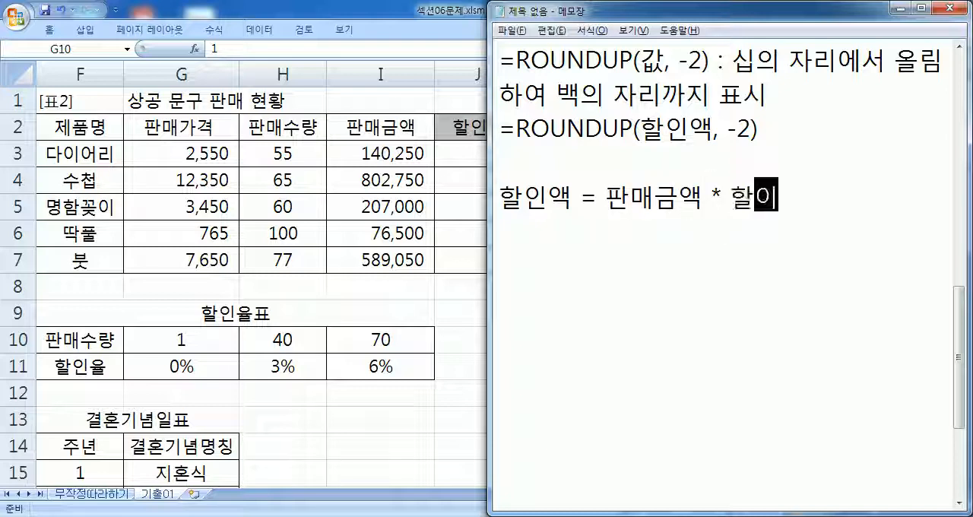
key(Return)
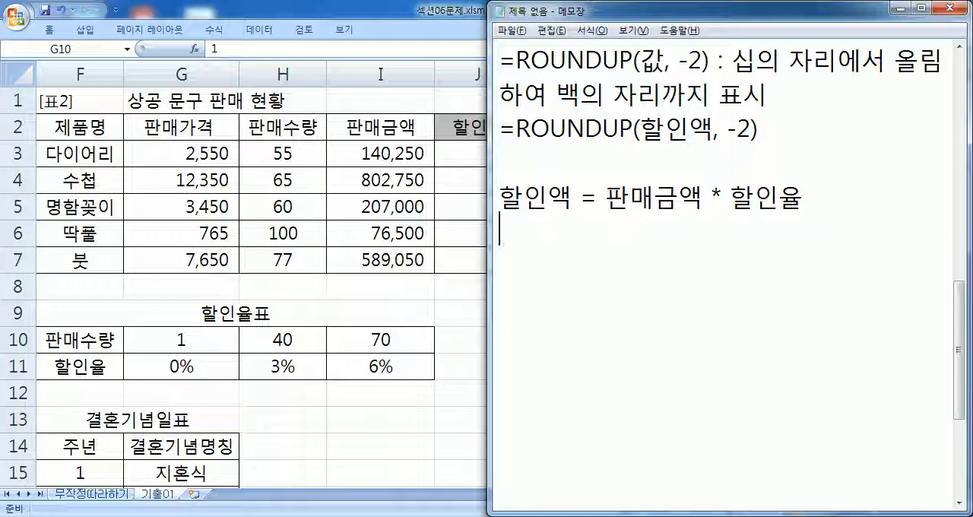
- Begin the discount formula on the line below as "=I3*HLOOKUP(", with I3 standing for the sales amount
text(판매금ㅇ)
key(BackSpace)
key(BackSpace)
key(BackSpace)
key(BackSpace)
text(=I3)
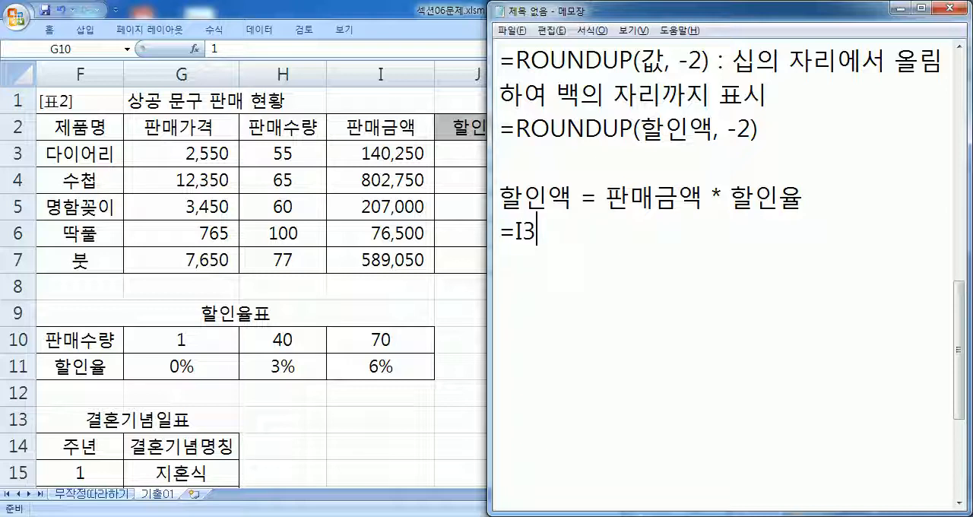
text(*)
text(ㅗ)
key(BackSpace)
text(ㅗ)
key(BackSpace)
text(HLOOKUP()
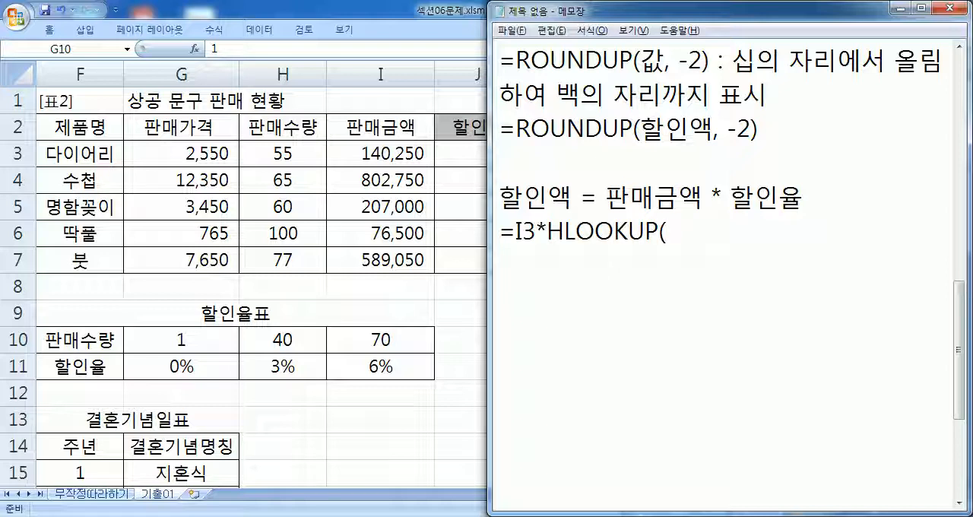
text(ㅗ3,)
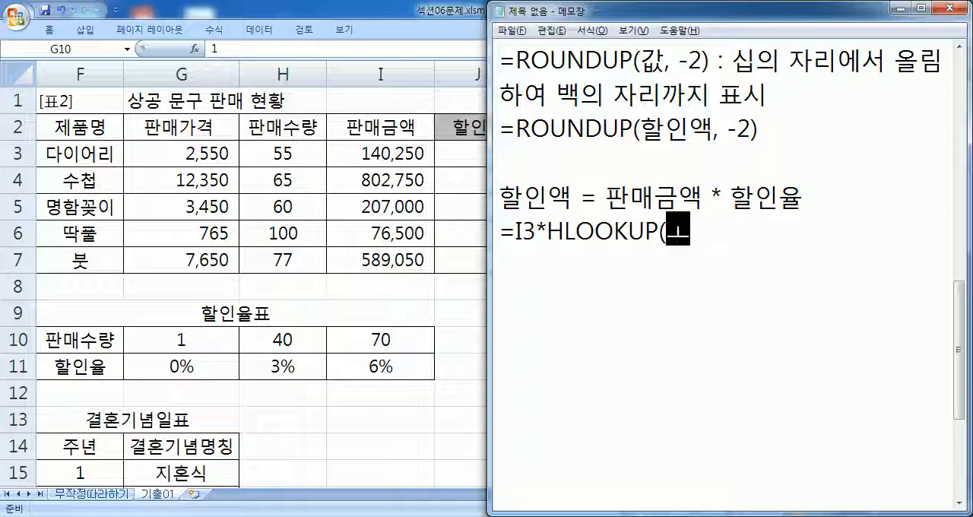
- Give HLOOKUP the lookup value H3 and the table range G10:I11 in the discount formula
key(BackSpace)
key(BackSpace)
key(BackSpace)
text(H3, )
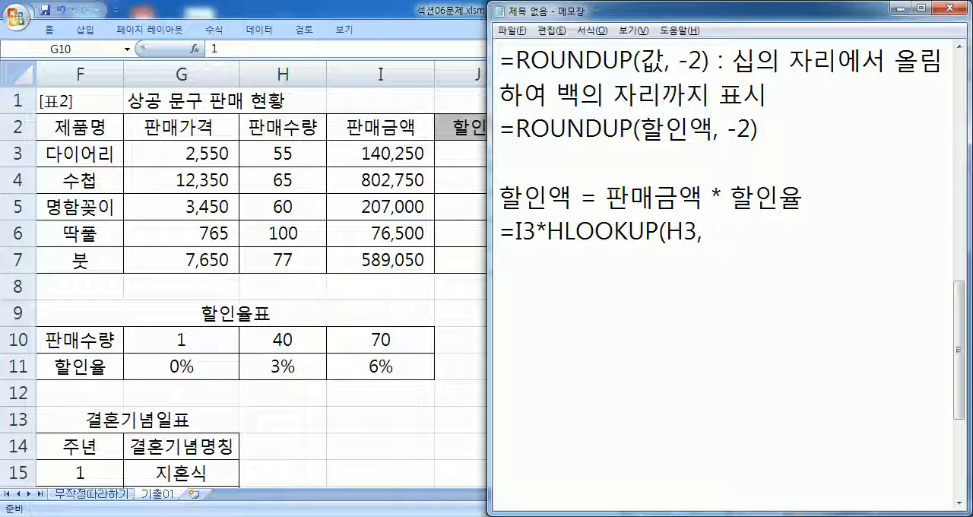
text(H)
key(BackSpace)
text(G10:I11)
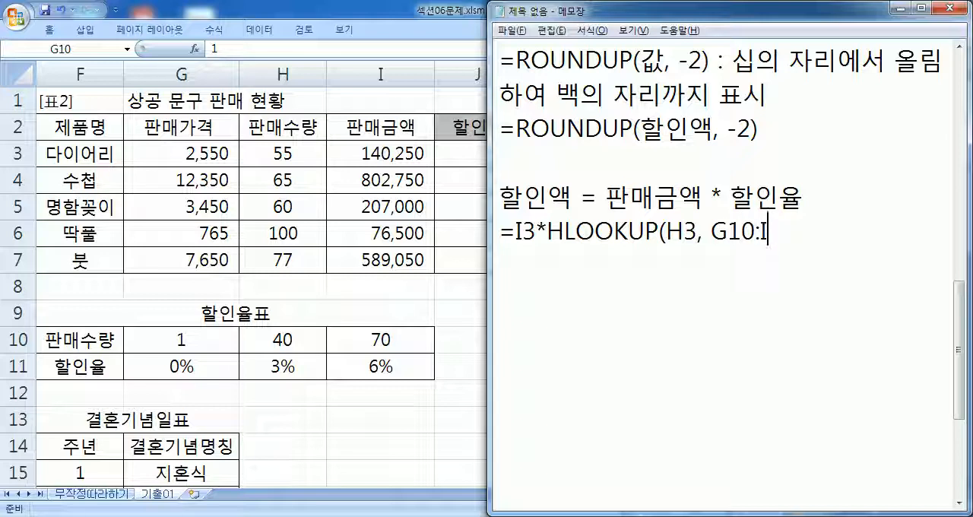
- Make HLOOKUP's table range in the Notepad formula absolute as $G$10:$I$11
key(Left)
key(Left)
key(Left)
key(Left)
key(Left)
key(Left)
key(Left)
key(Left)
key(Right)
text($)
key(Right)
text($)
key(Right)
key(Right)
key(Right)
text($)
key(Right)
text($)
key(Right)
key(Right)
- Give HLOOKUP the row index 2, leave out the match type, and close the formula's parenthesis
text(, )
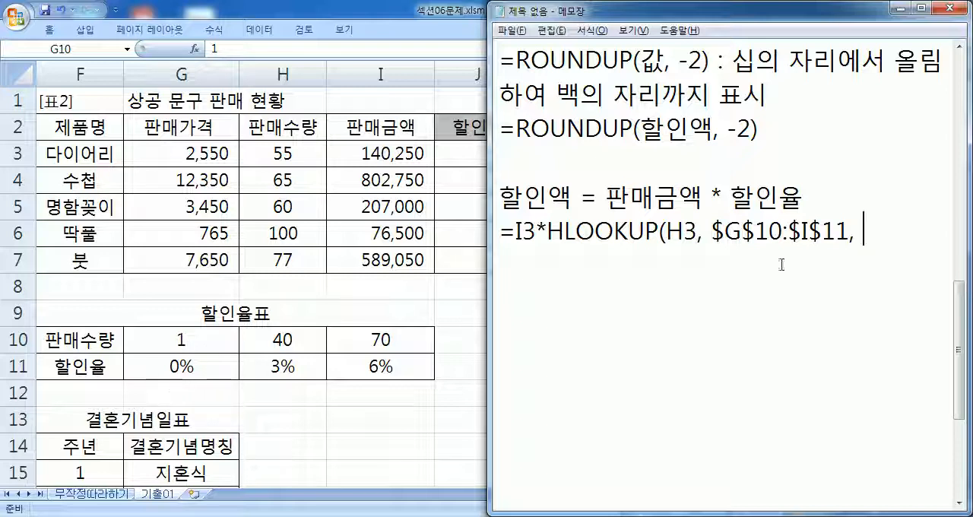
text(2,)
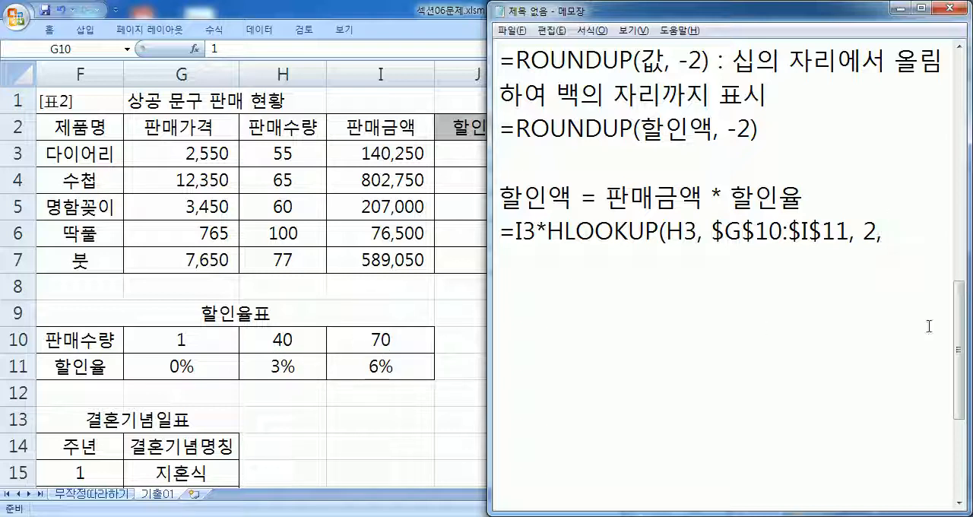
key(BackSpace)
text())
- Copy the line "=ROUNDUP(할인액, -2)" below the HLOOKUP formula, with one blank line between them
drag(503, 129, 502, 154)
key(ctrl+c)
click(508, 272)
key(ctrl+v)
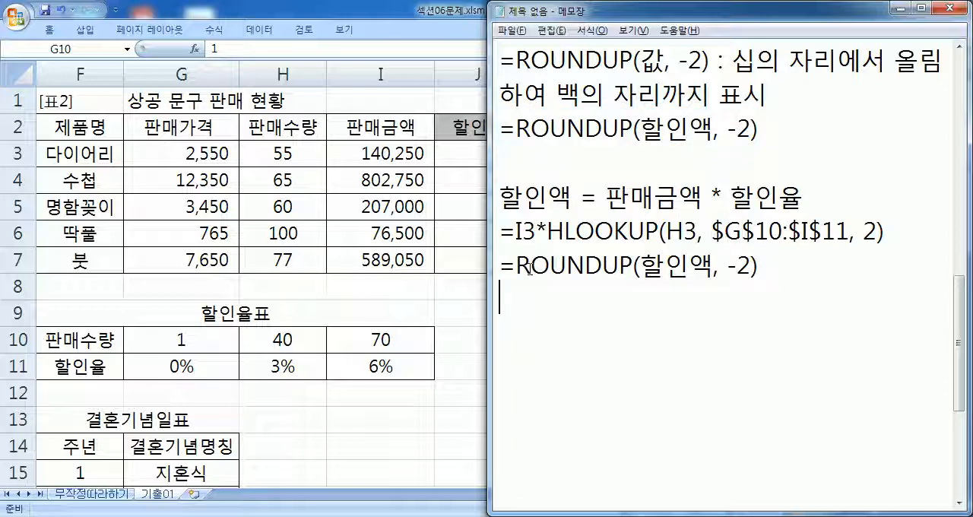
click(500, 267)
key(Return)
- Replace 할인액 in the copied ROUNDUP line with "I3*HLOOKUP(H3, $G$10:$I$11, 2)"
drag(515, 231, 884, 231)
key(ctrl+c)
drag(640, 300, 713, 301)
key(ctrl+v)
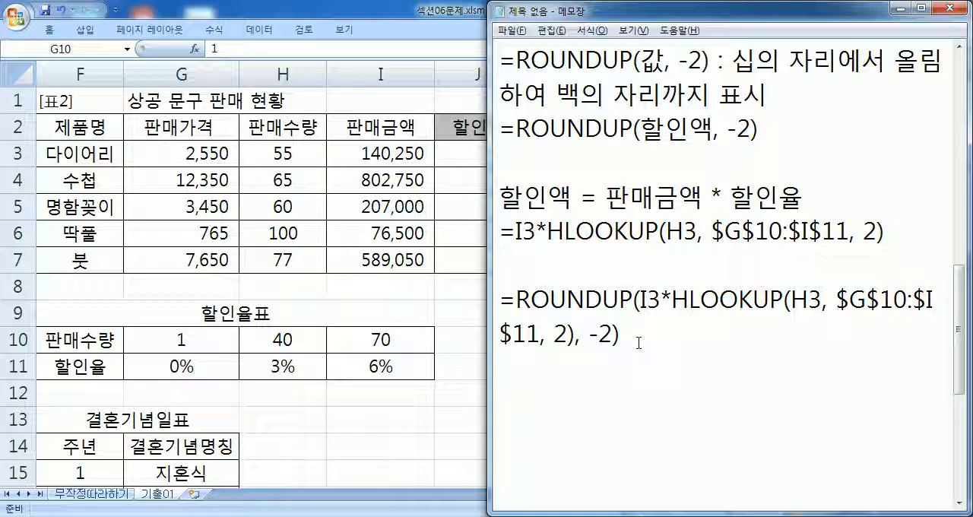
- Switch to Excel and begin the discount formula in J3 as "=I3*HLOOKUP(H3"
click(462, 158)
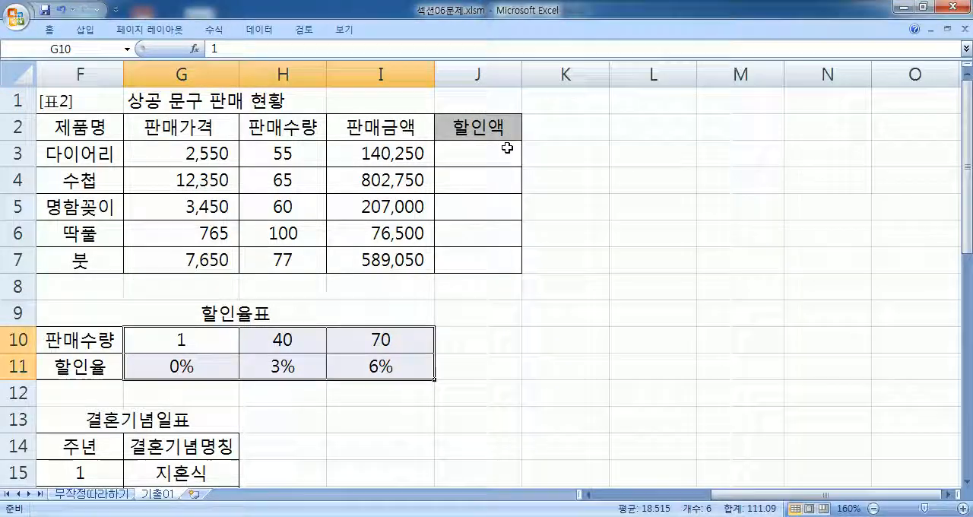
click(507, 148)
text(=)
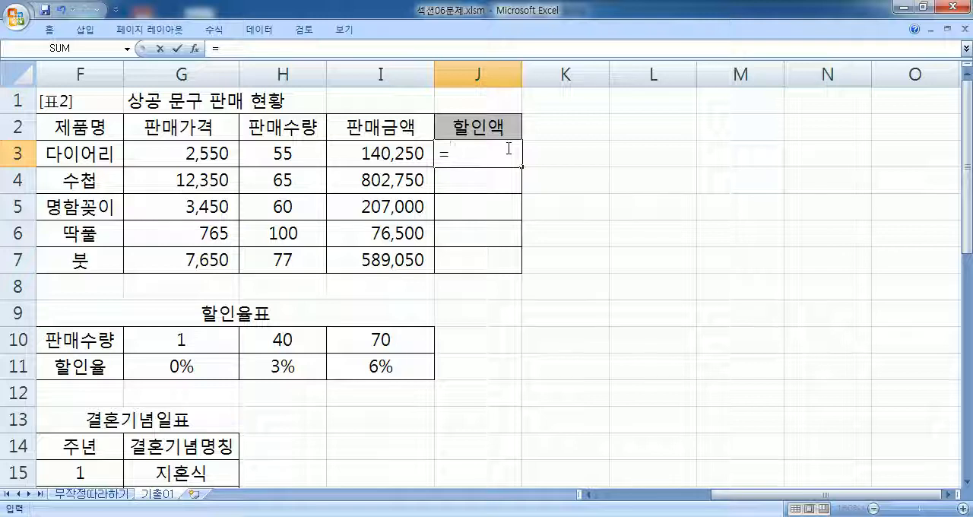
click(355, 153)
text(*HLOOKUP()
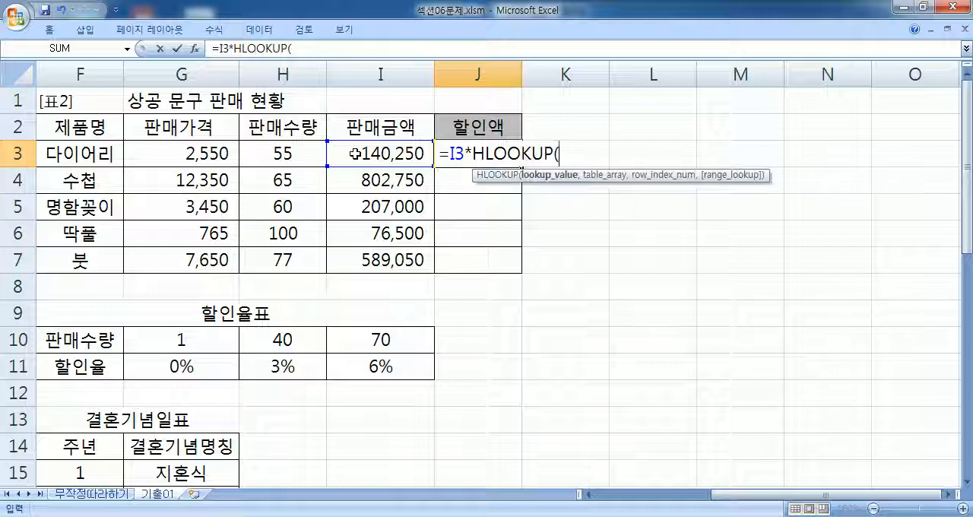
click(259, 153)
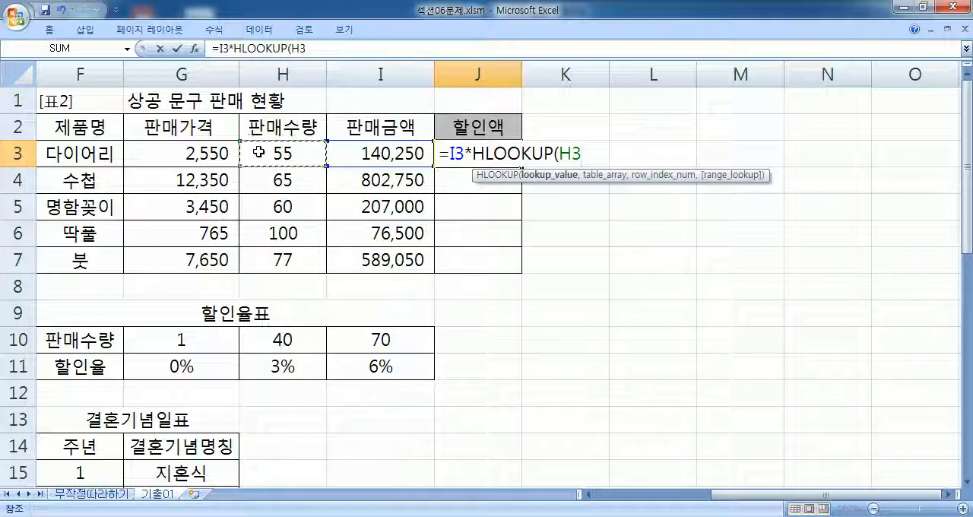
- Complete J3's HLOOKUP with the absolute table range $G$10:$I$11, row index 2 and match type TRUE
text(,)
drag(190, 338, 374, 367)
key(F4)
text(,)
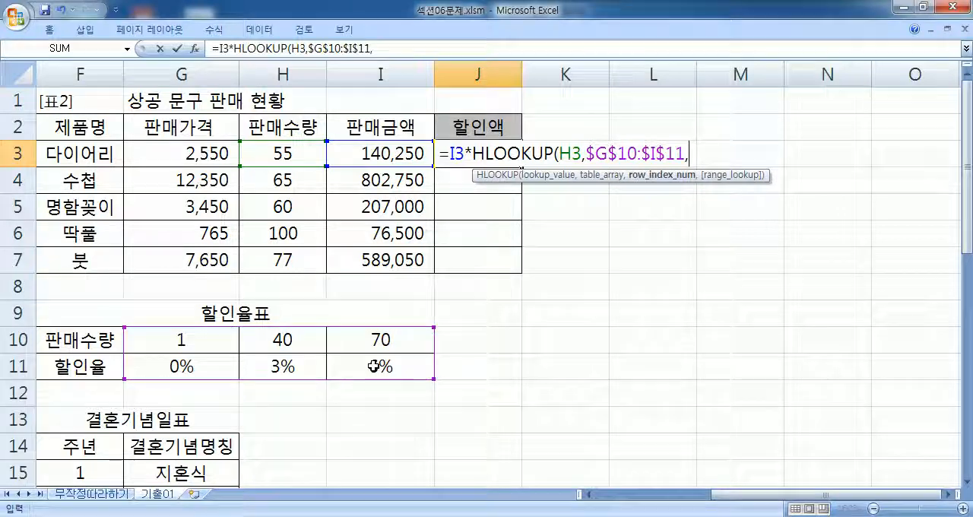
text(2,)
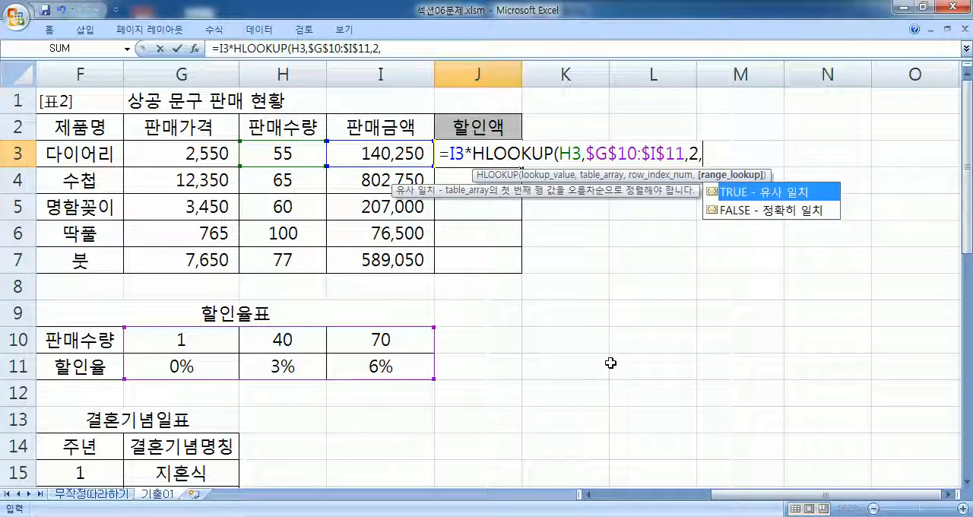
double_click(734, 196)
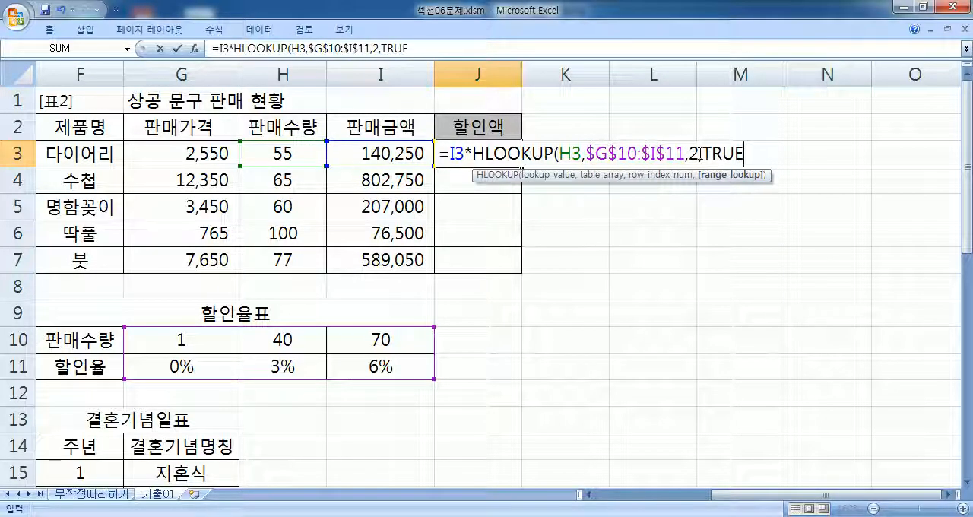
text())
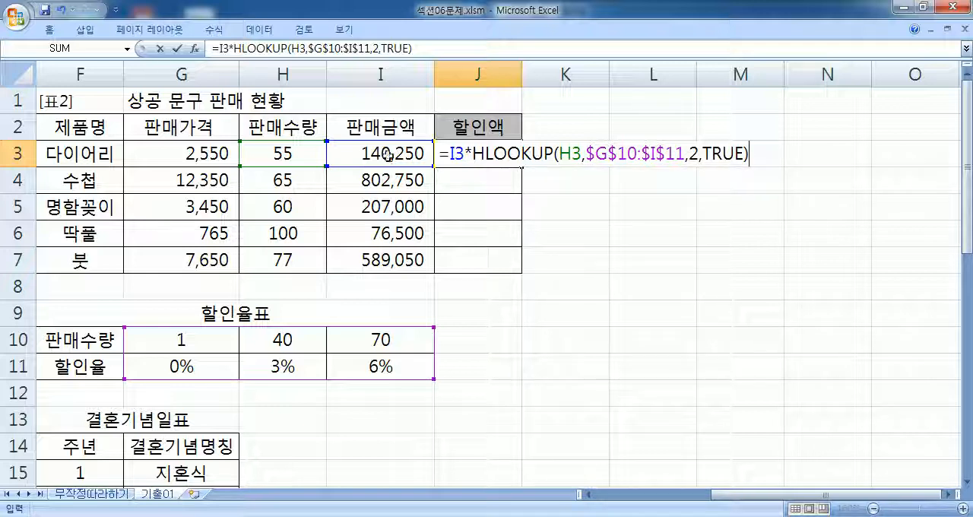
key(Return)
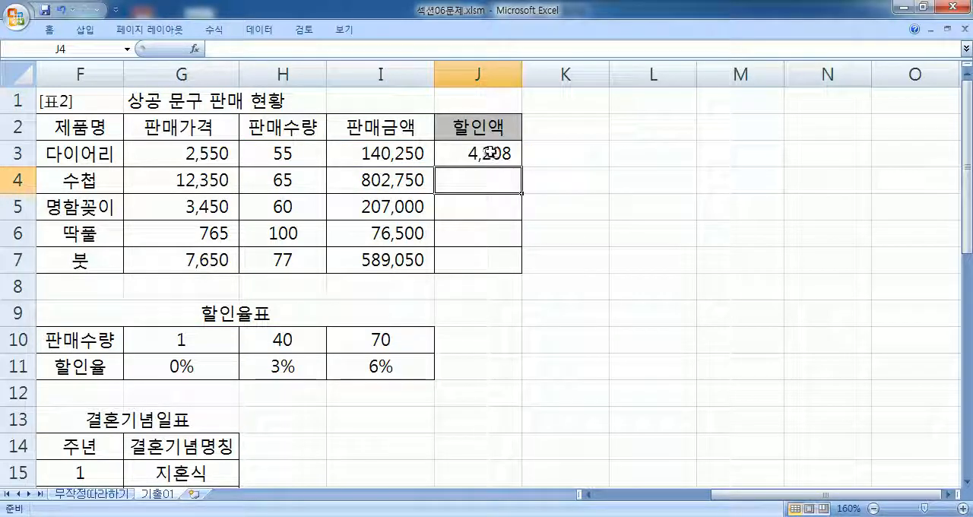
- Fill the HLOOKUP discount formula from J3 down to J7 and check the copied formula in J4
click(491, 152)
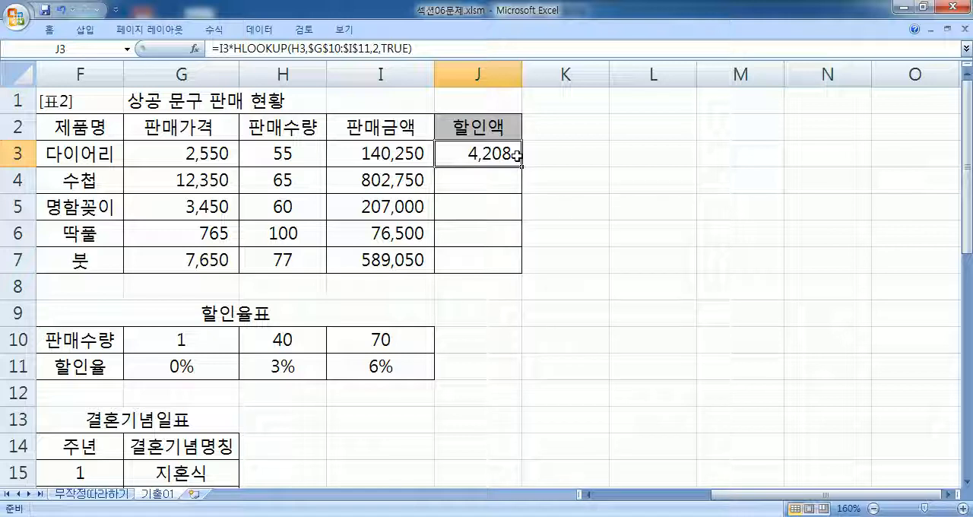
drag(518, 155, 517, 271)
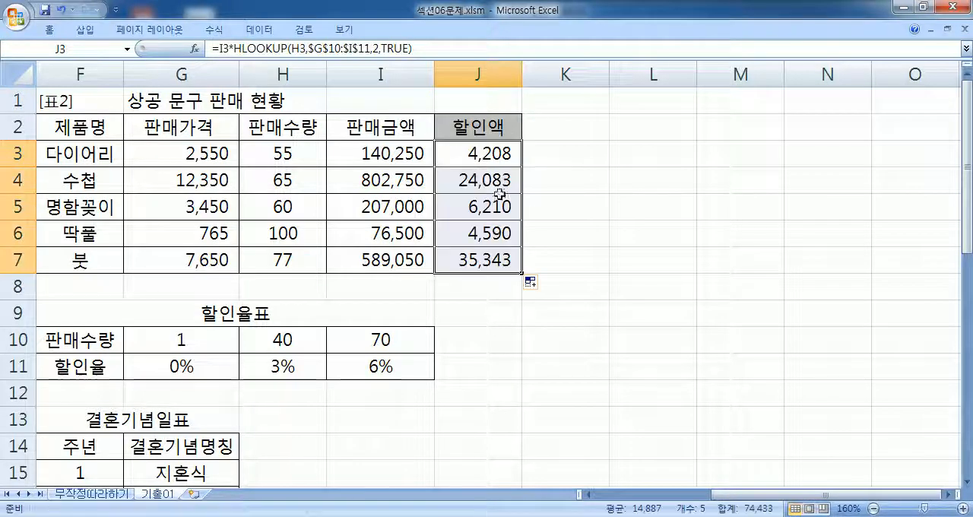
click(502, 185)
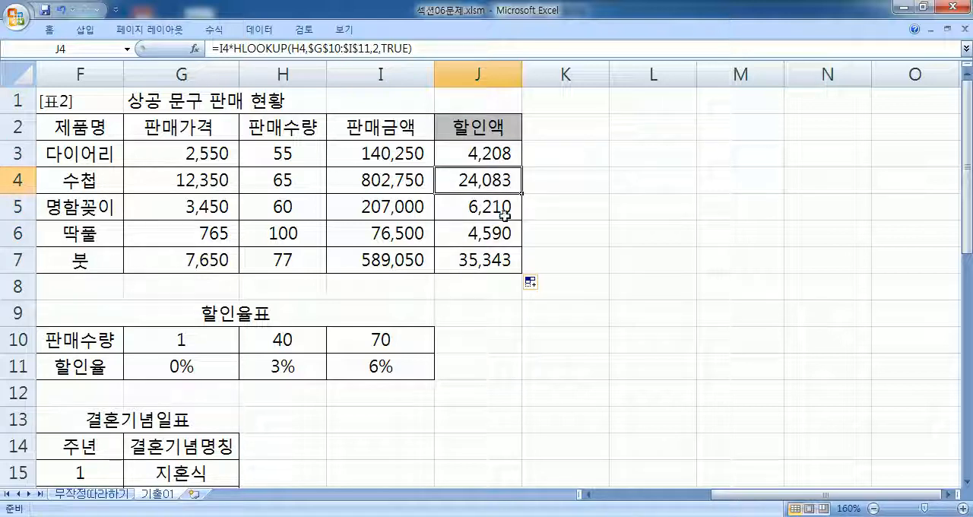
- Wrap J3's discount formula in ROUNDUP with -2 as the number of digits and fill it down to J7
double_click(489, 158)
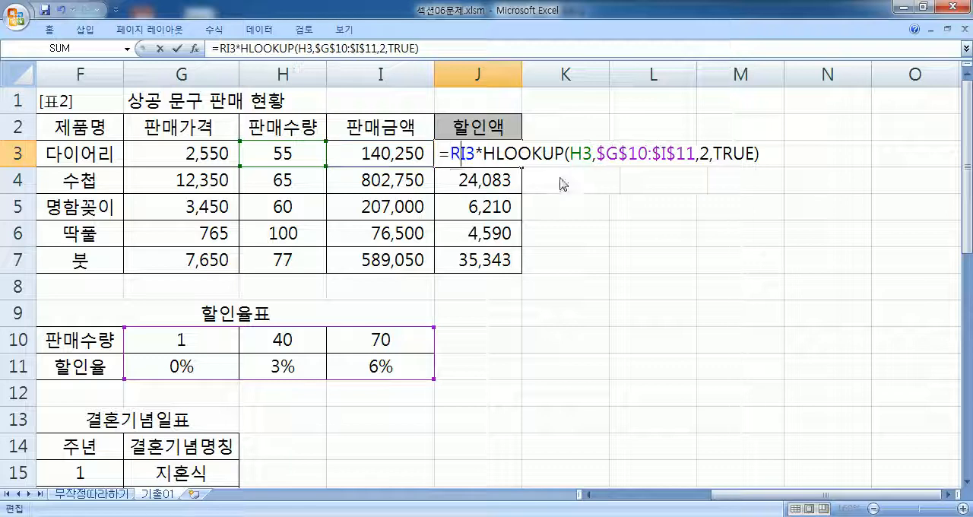
text(ROUND)
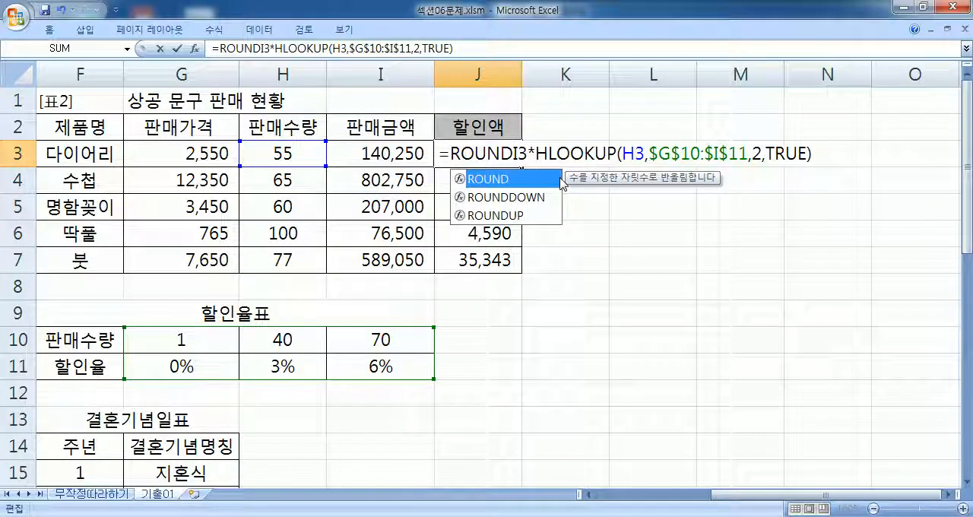
text(UP()
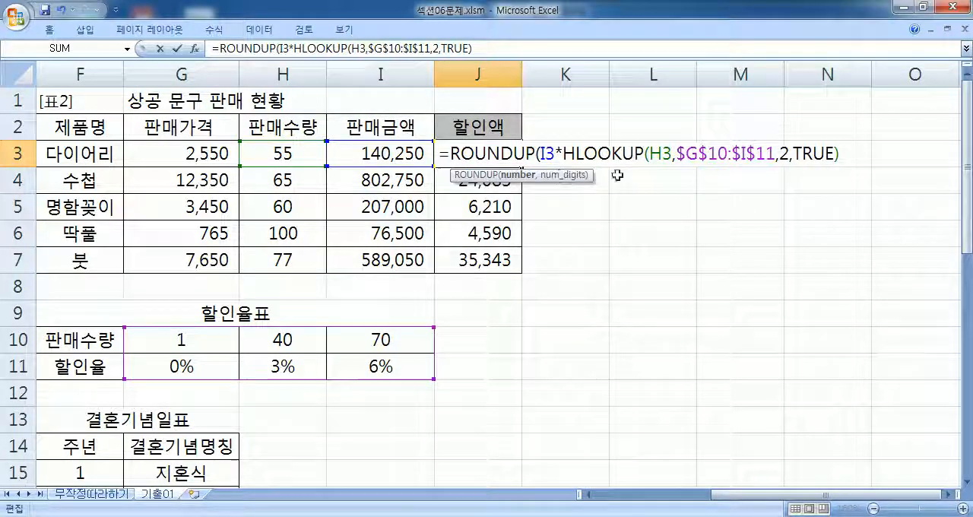
click(854, 156)
text(,-2))
key(Return)
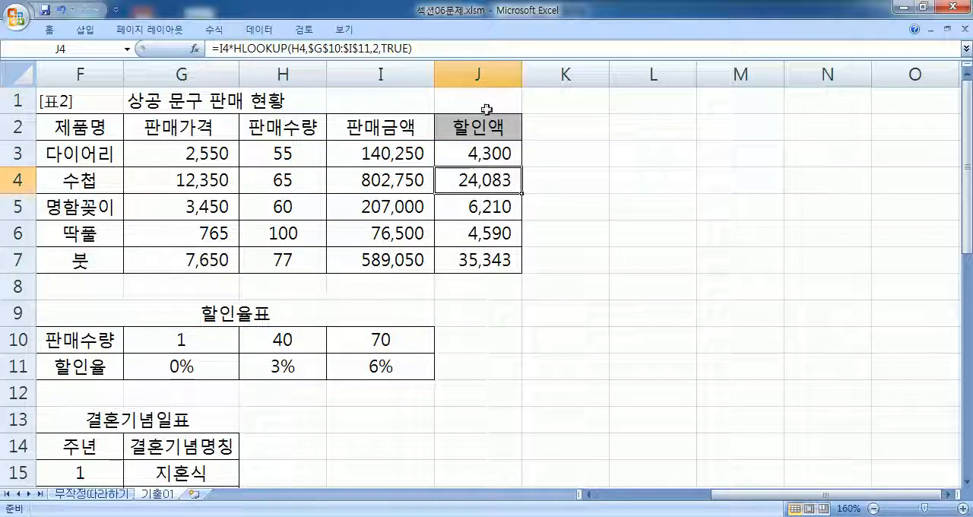
click(502, 152)
drag(521, 166, 522, 273)
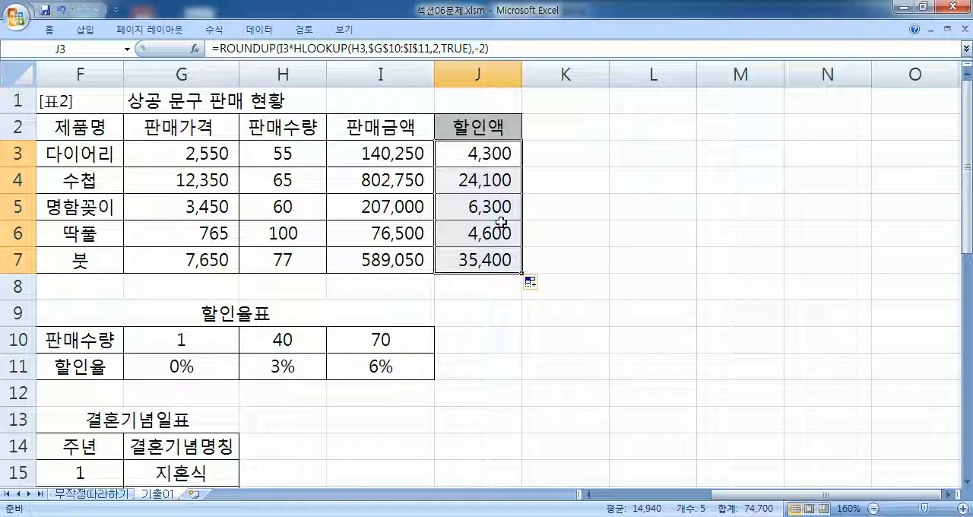
- Copy J3's complete ROUNDUP formula into Notepad, on the line below the ROUNDUP version worked out there
click(488, 49)
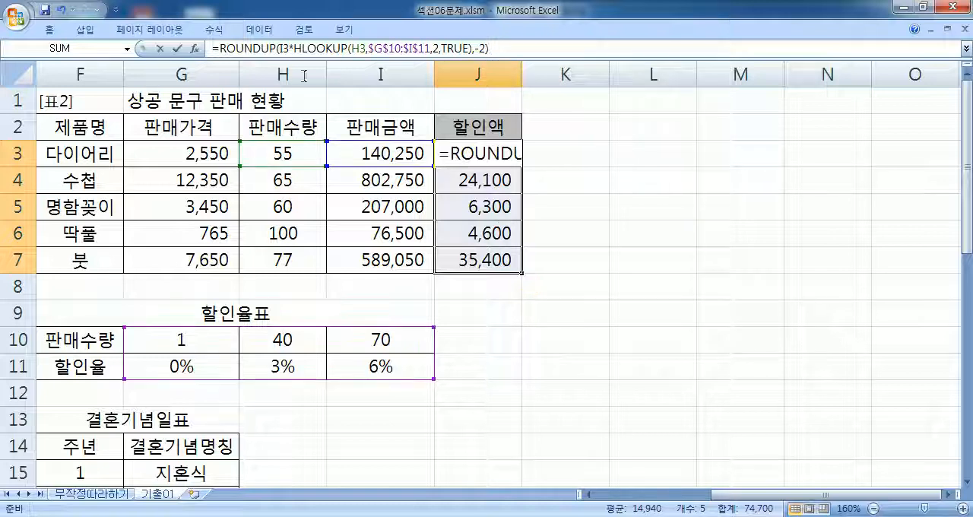
click(177, 48)
key(alt+Tab)
click(545, 368)
text(=ROUNDUP(I3*HLOOKUP(H3,$G$10:$I$11,2,TRUE),-2))
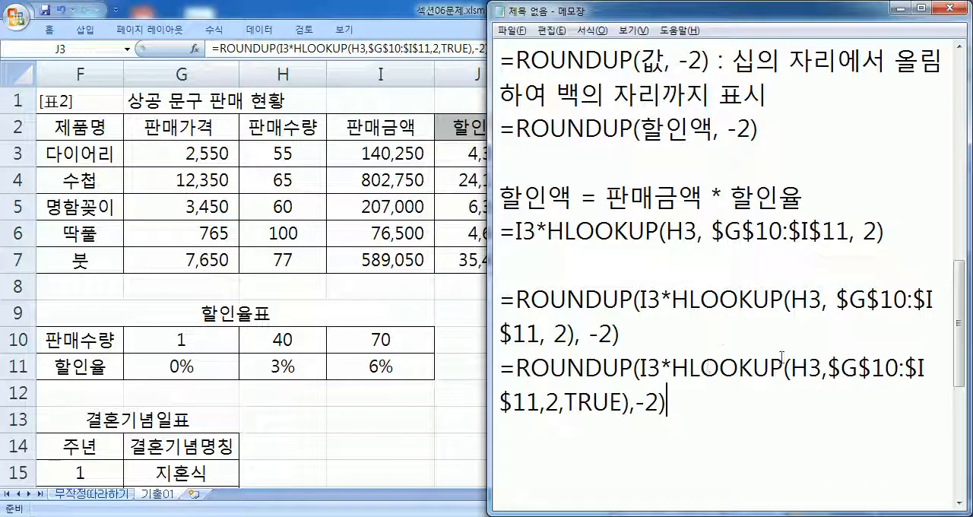
- Maximize Notepad, put a space after each comma in the pasted formula, and leave a blank line below it
double_click(834, 301)
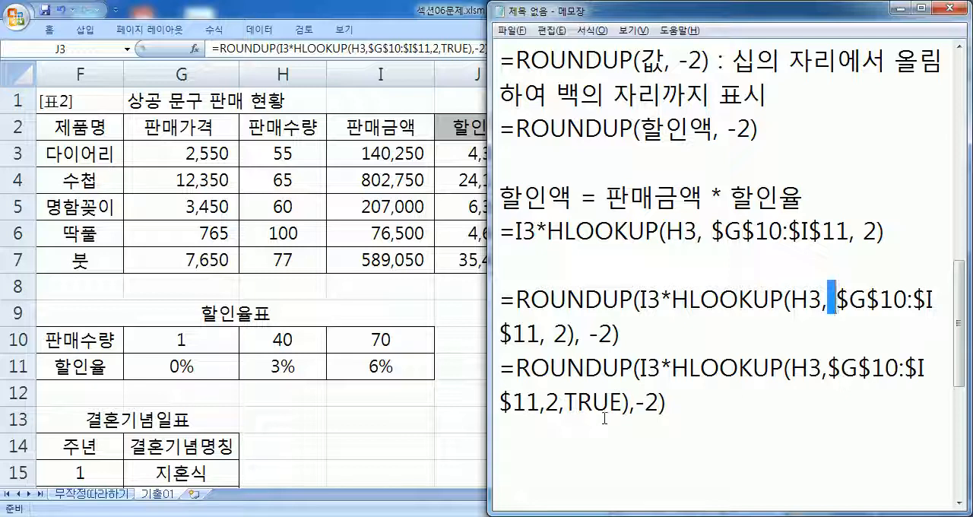
double_click(643, 14)
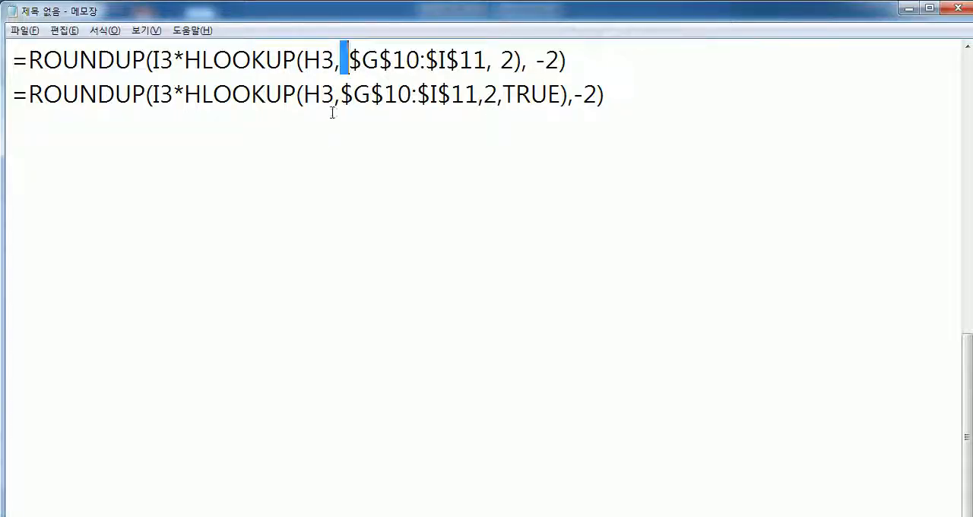
scroll(328, 112, up, 1)
click(340, 198)
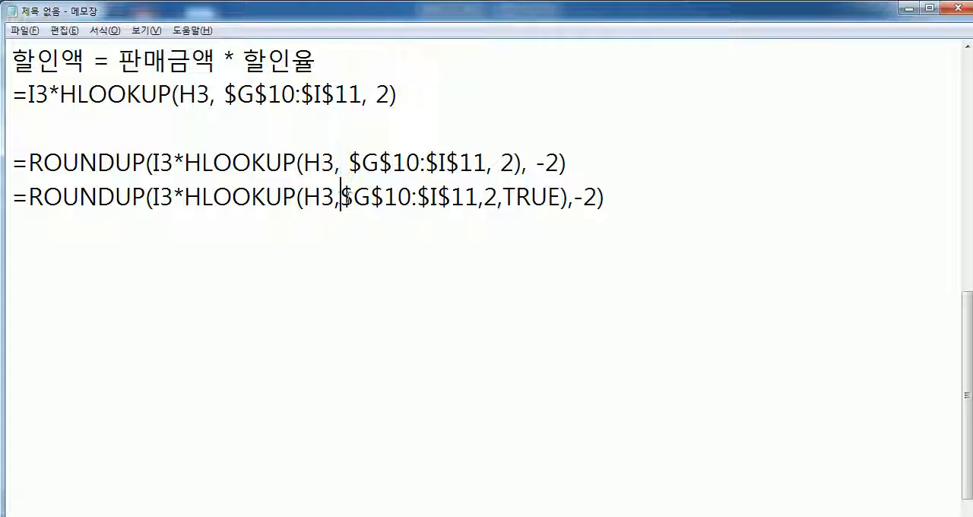
click(492, 197)
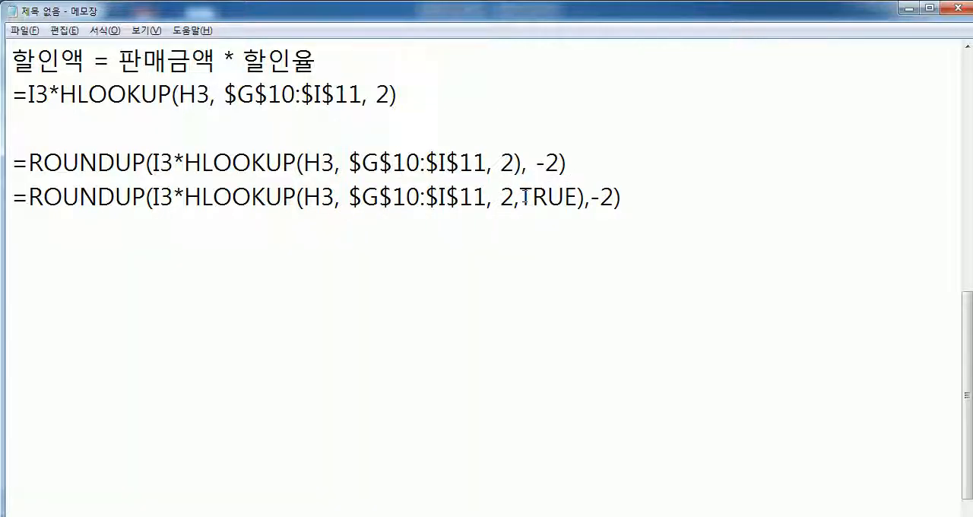
click(525, 196)
click(600, 197)
drag(528, 197, 587, 198)
click(515, 163)
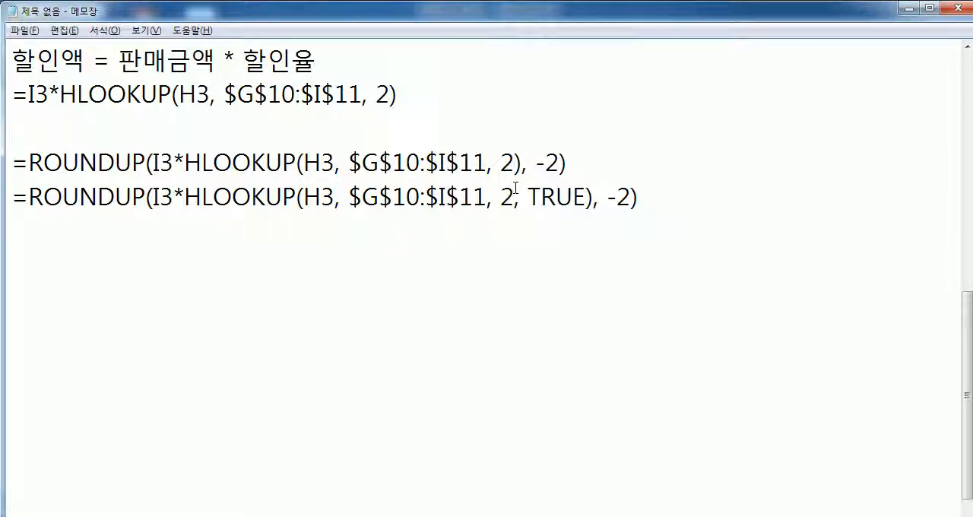
click(220, 264)
- Switch to Excel and examine the [표3] 회원관리 table
key(alt+Tab)
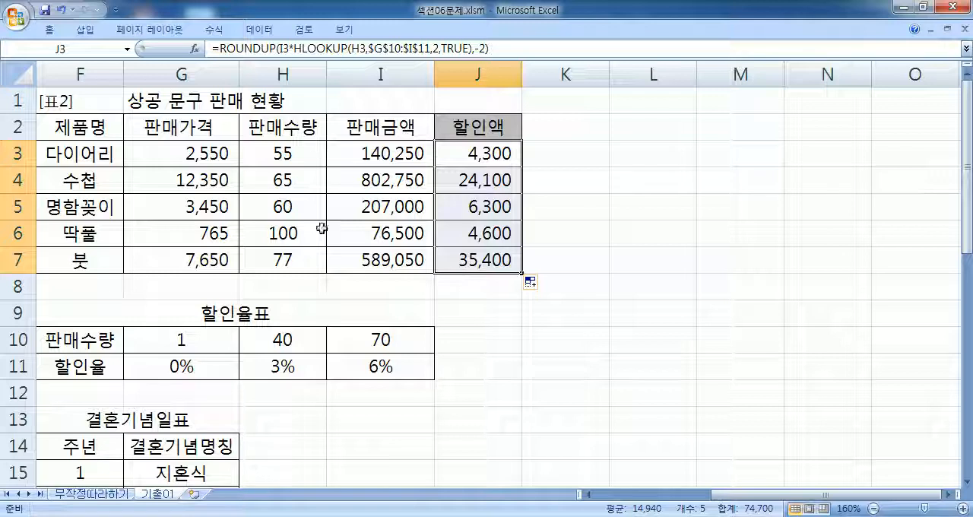
key(Home)
scroll(346, 262, down, 4)
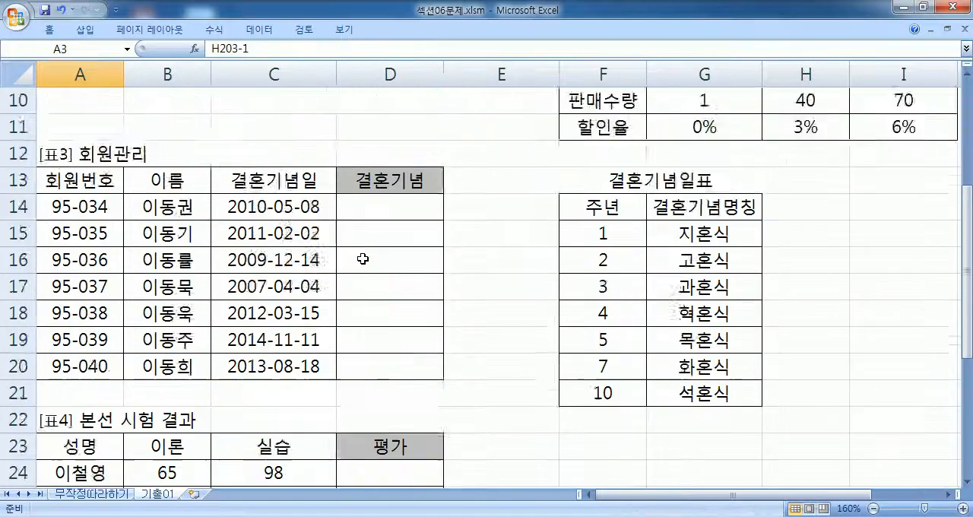
- Return to Notepad and place its window beside the worksheet, widened up to the edge of column D
key(alt+Tab)
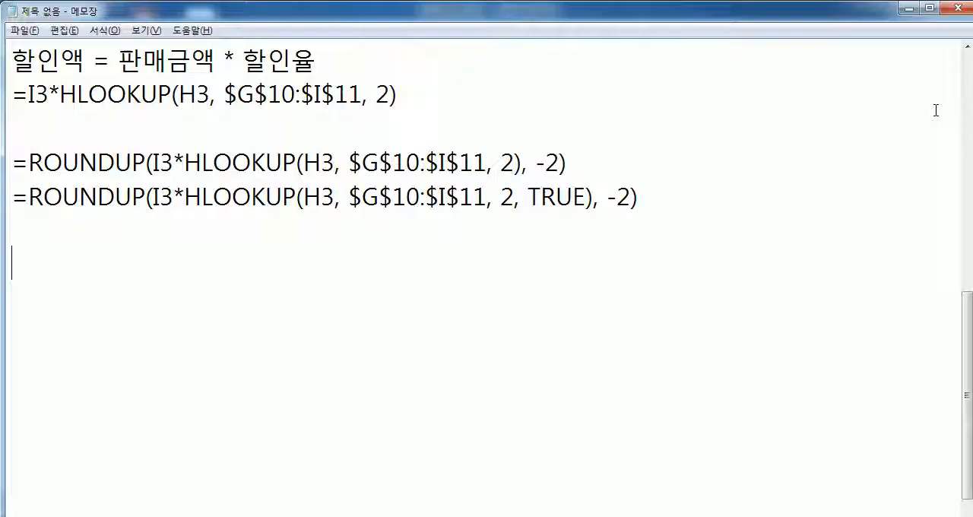
double_click(445, 17)
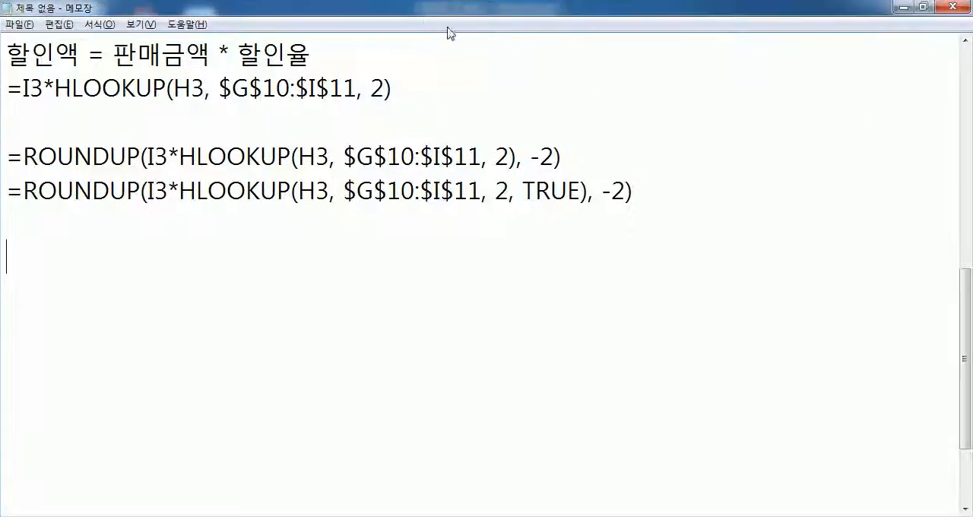
double_click(409, 12)
drag(319, 19, 972, 2)
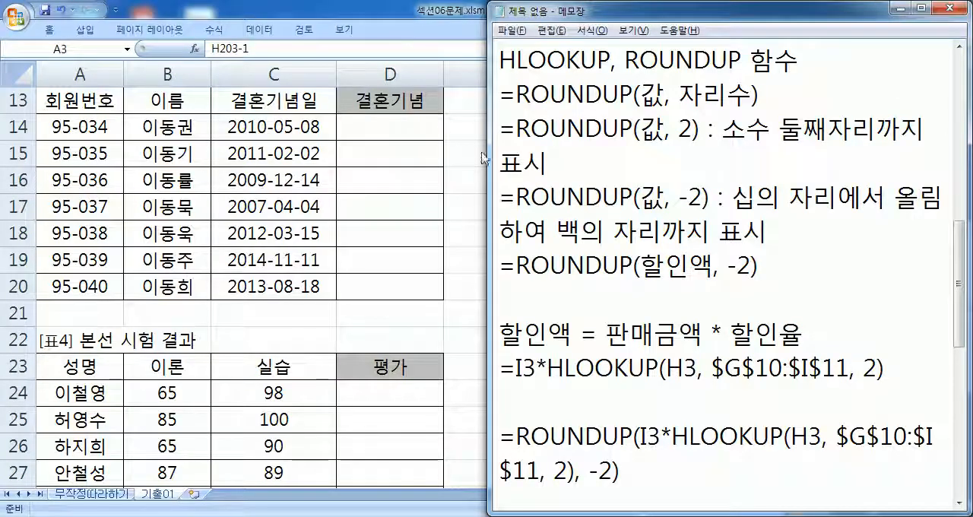
drag(487, 154, 445, 154)
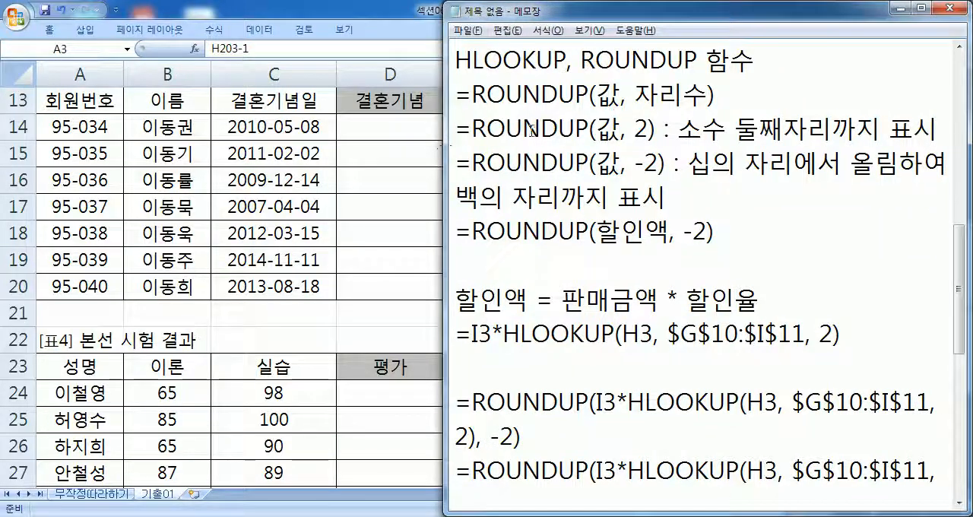
- Write the heading "문제3)" below the last ROUNDUP formula, after the blank line
scroll(537, 132, down, 5)
text(ANS)
key(BackSpace)
key(BackSpace)
key(BackSpace)
text(문제3))
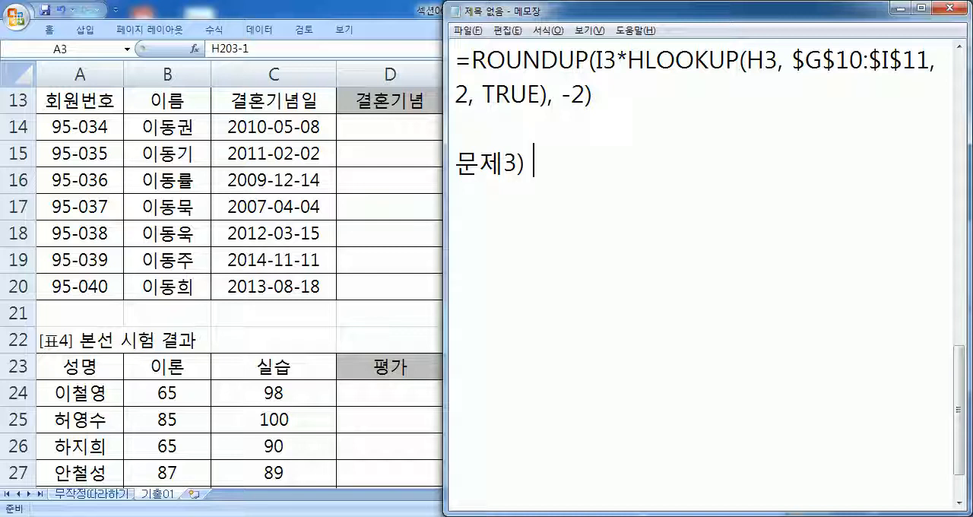
text( 겨롱)
- Add the text "결혼년수에 따른 명칭" after the "문제3)" heading
key(BackSpace)
key(BackSpace)
key(BackSpace)
key(BackSpace)
text(겨ㄹ혼)
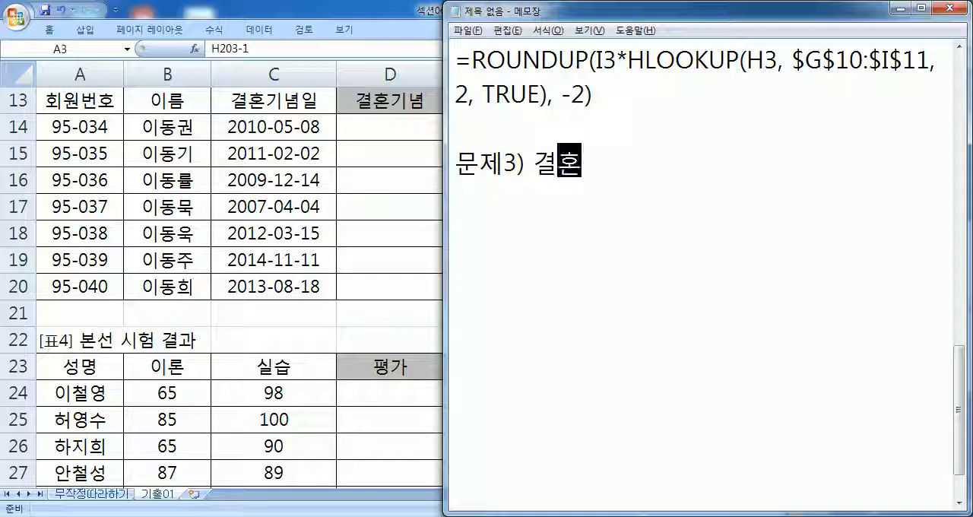
text(년)
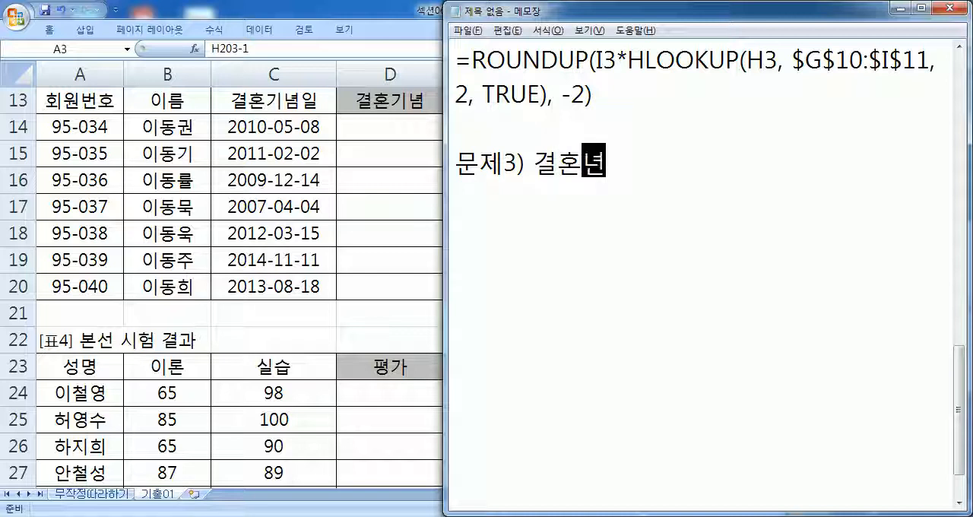
text(수에 따른 )
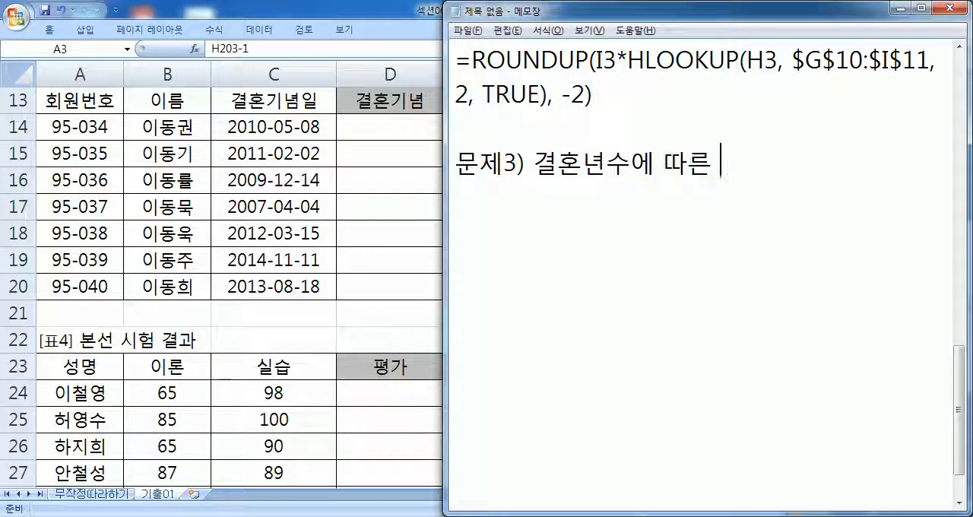
text(명칭)
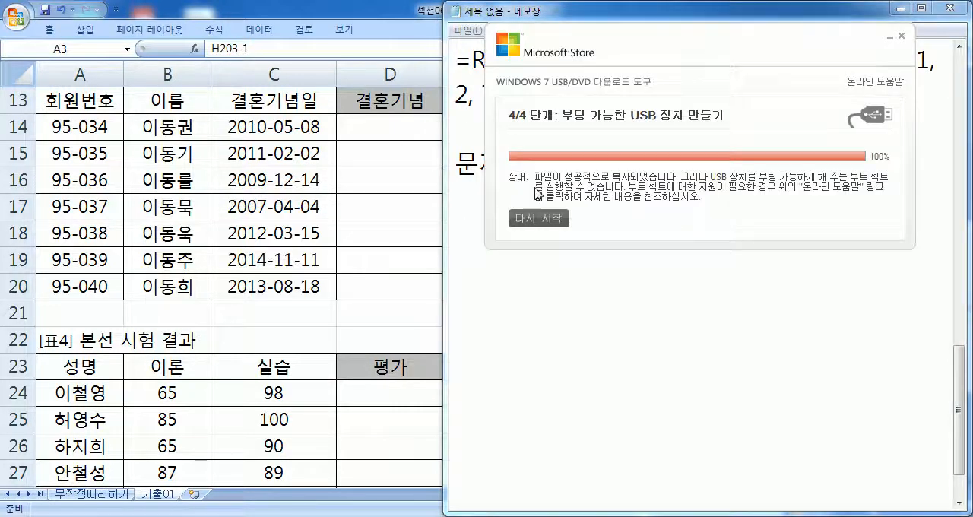
- Dismiss the USB tool window, return to Notepad, complete the heading with "을 기록" and start a new line
key(alt+Tab)
click(412, 241)
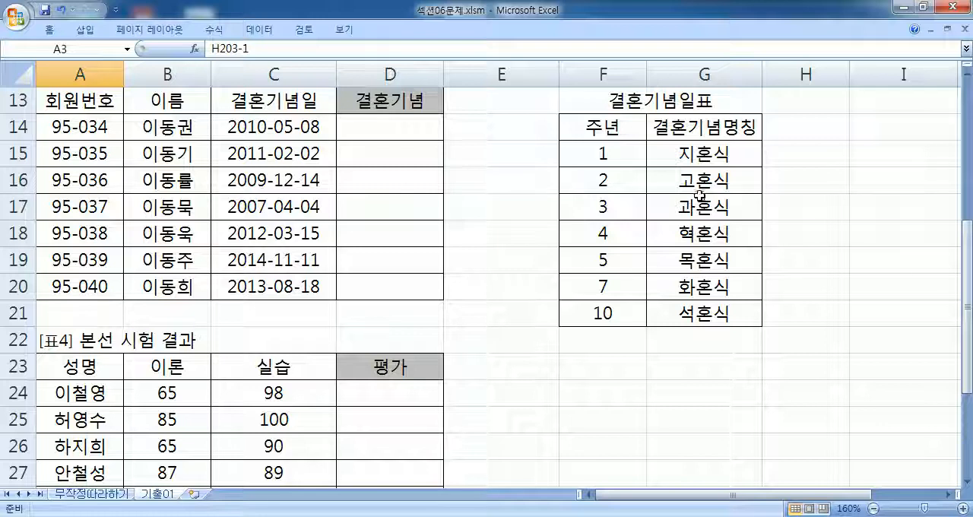
key(alt+Tab)
text(을 기록)
key(Return)
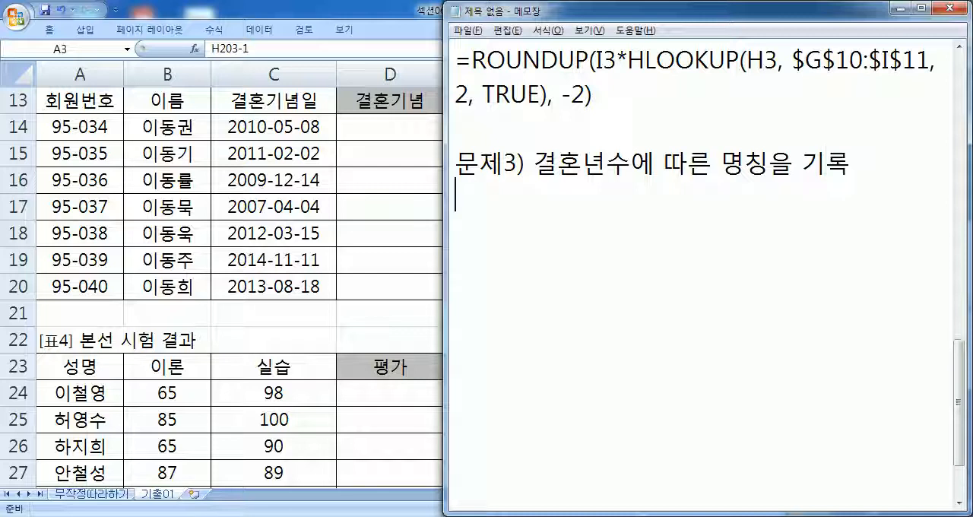
- Check the 결혼기념일표 table in Excel, then write "YEAR, TODAY, VLOOKUP 함수를 사용" under the heading in Notepad
key(alt+Tab)
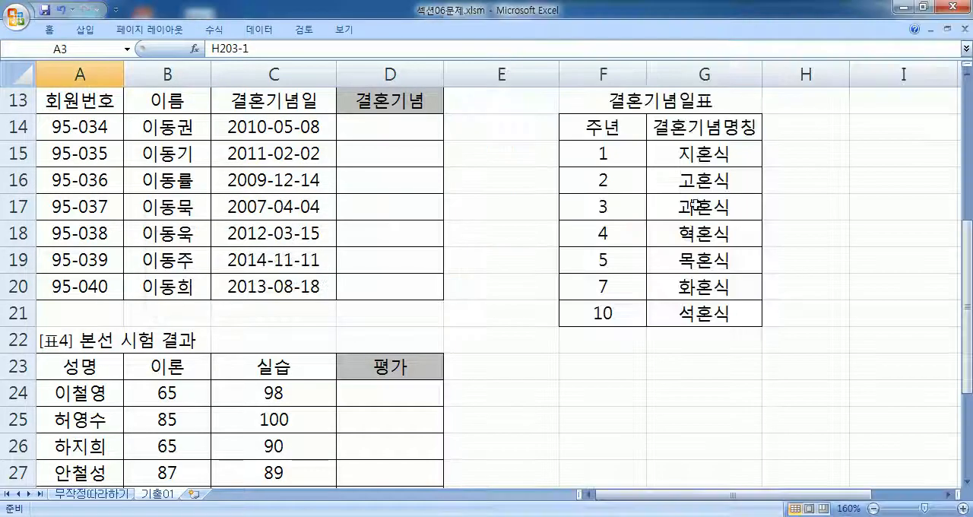
click(613, 287)
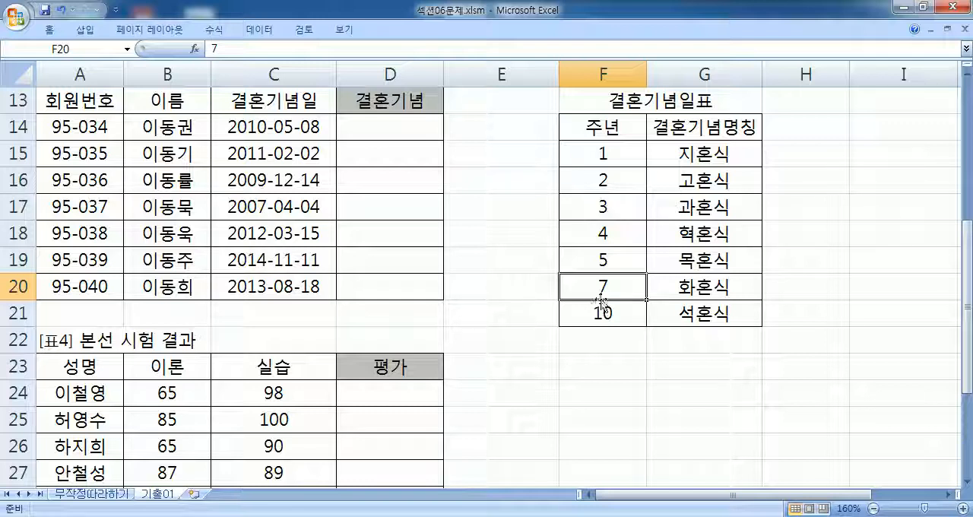
key(alt+Tab)
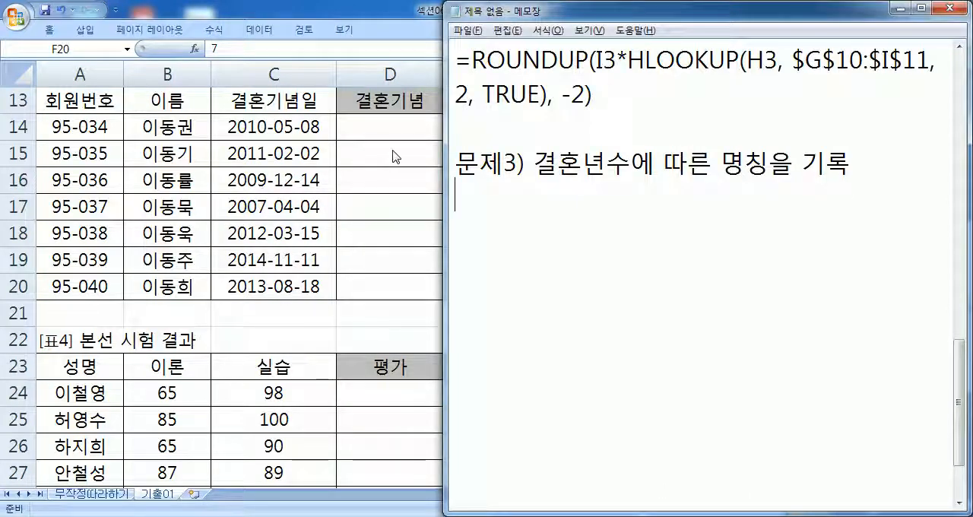
text(YE)
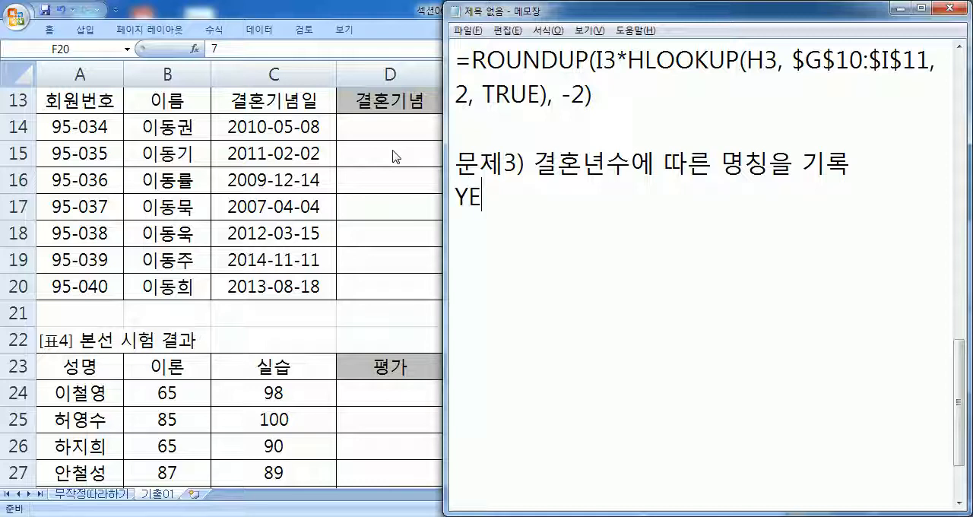
text(AR, TODAY,)
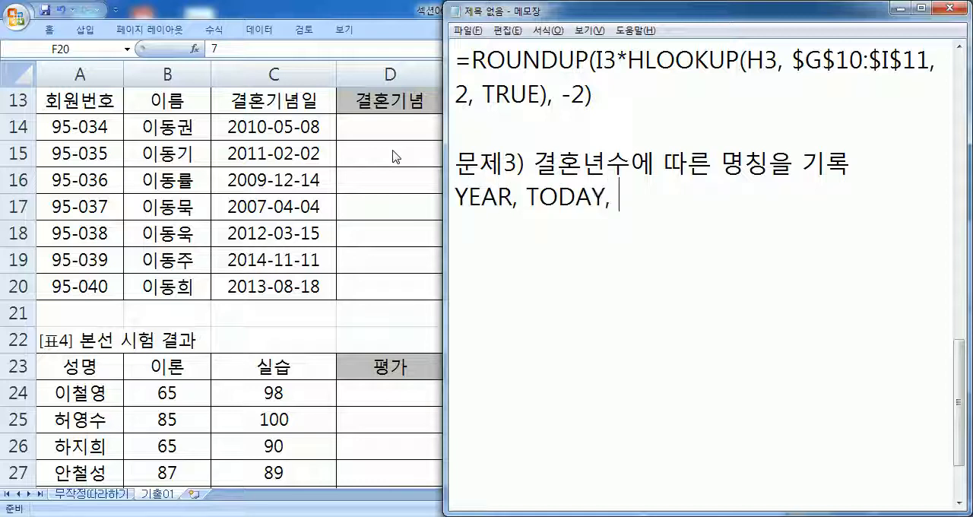
text( VLOOKUP)
key(Hangul)
text(ㅎ함수를 사용)
key(Return)
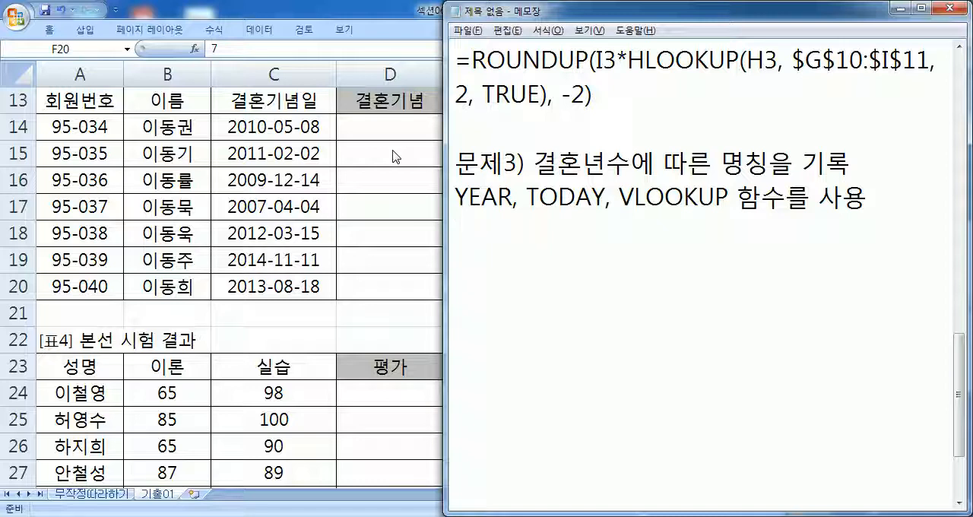
- Write the line "주년 = 현재년도 - 결혼년도" below the function list
text(주)
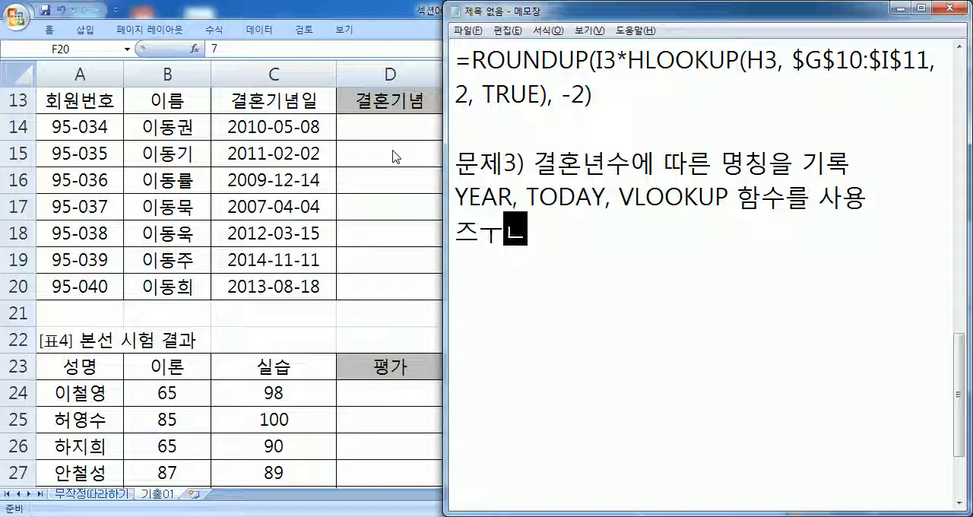
text(년 )
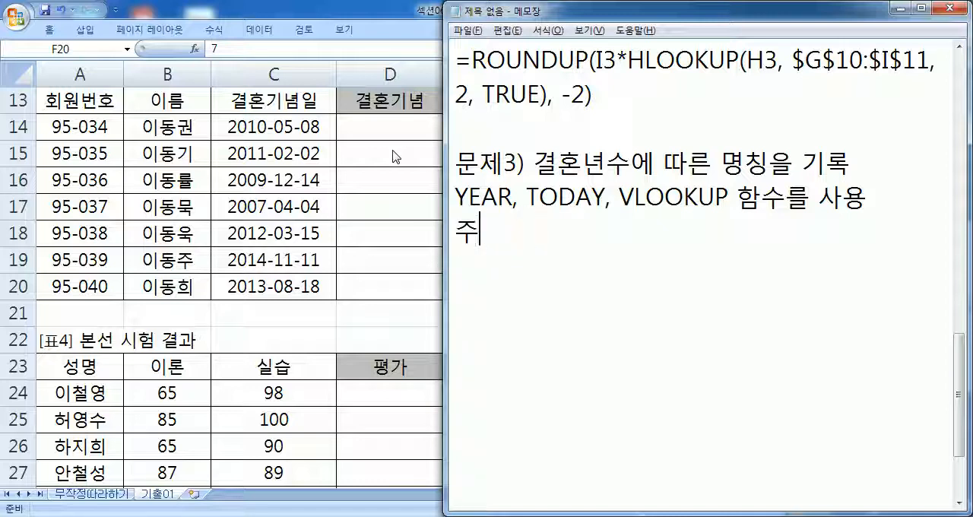
text(= 현재년)
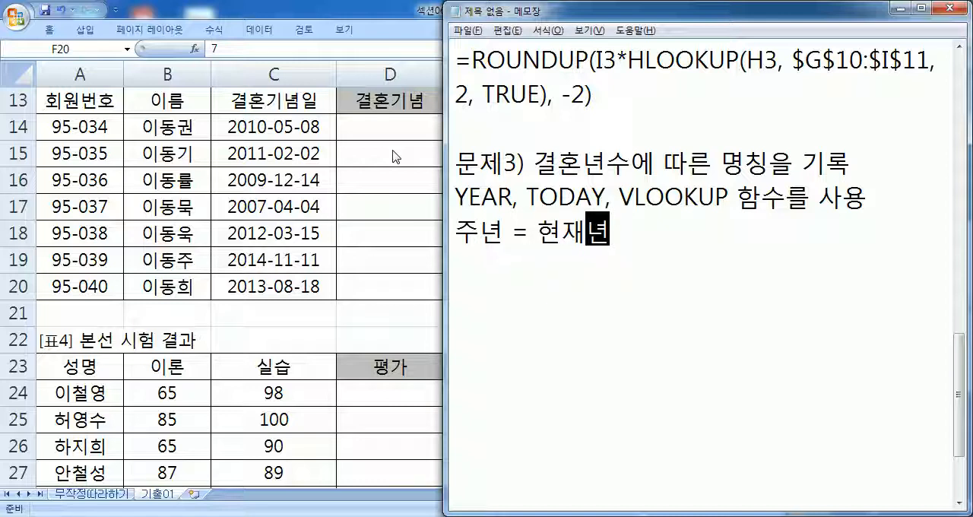
text(도 - ㄱ)
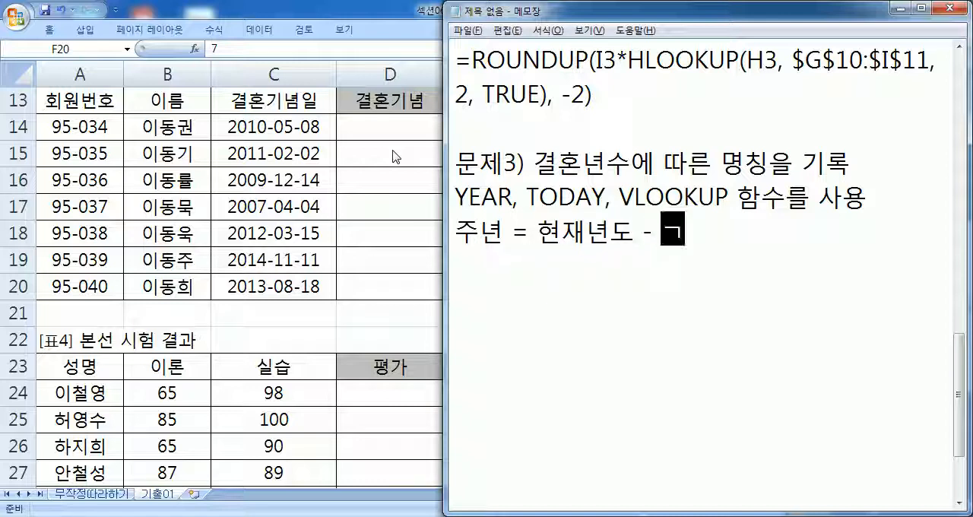
text(결혼)
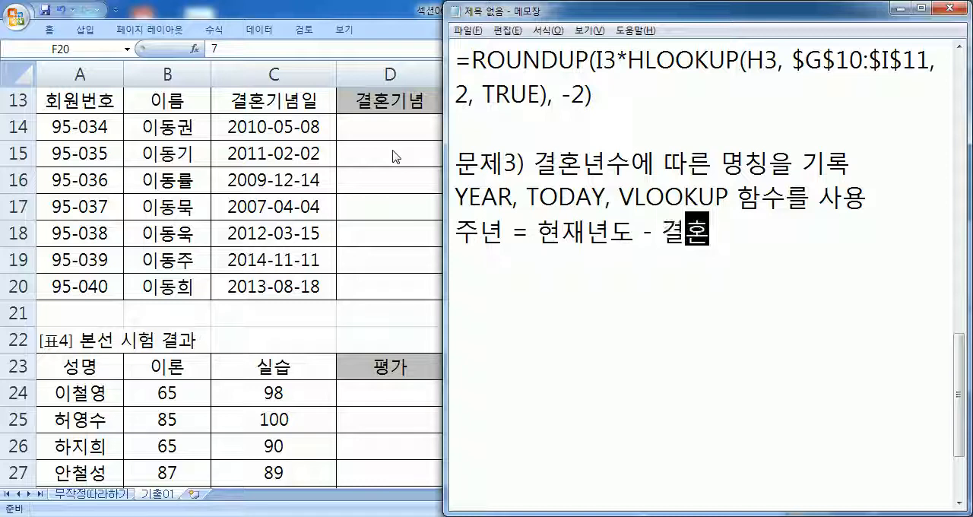
text(기념)
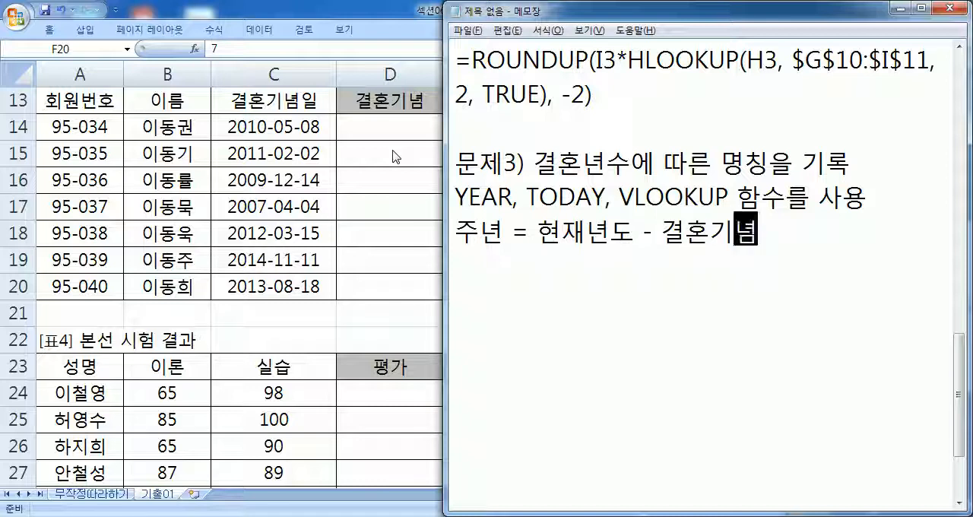
key(BackSpace)
key(BackSpace)
text(년도)
key(Return)
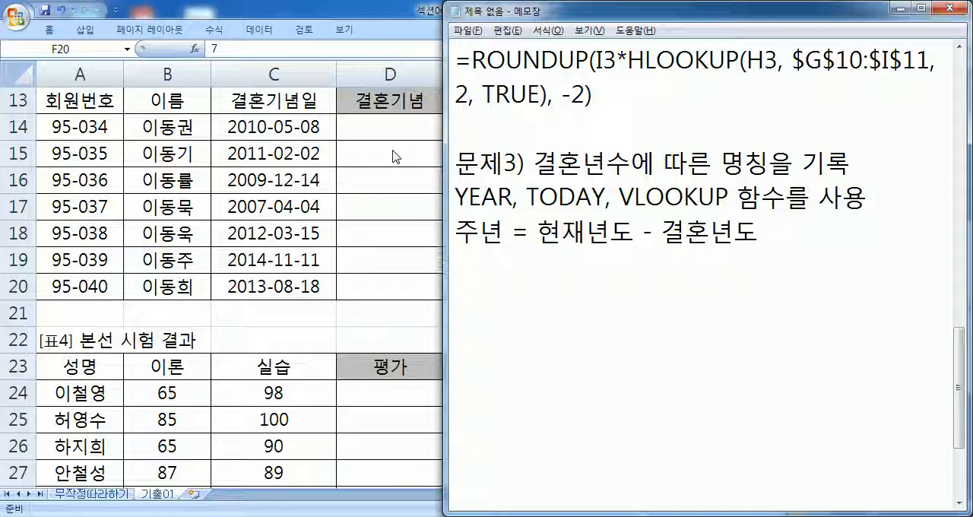
- Below the 주년 definition, write the current-year expression as "* =YEAR(TODAY())"
key(Return)
text(*)
key(Delete)
key(Right)
text(=)
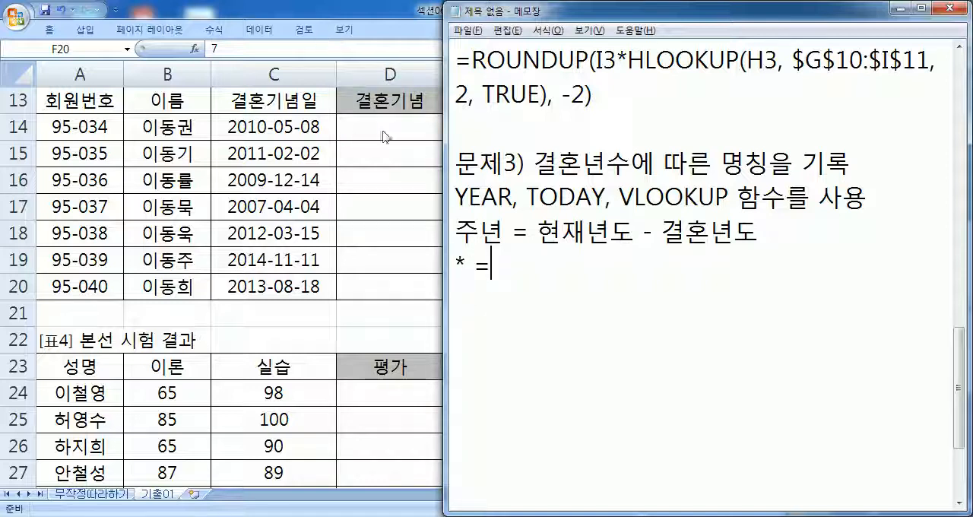
text(TODAY()
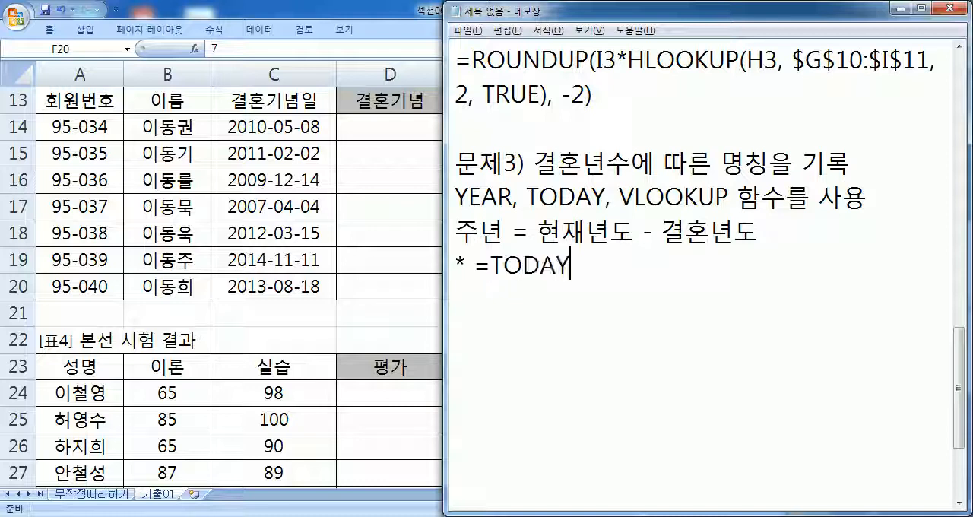
key(Left)
key(Left)
key(Left)
key(Left)
key(Left)
key(Left)
text(YEAR()
key(End)
text()))
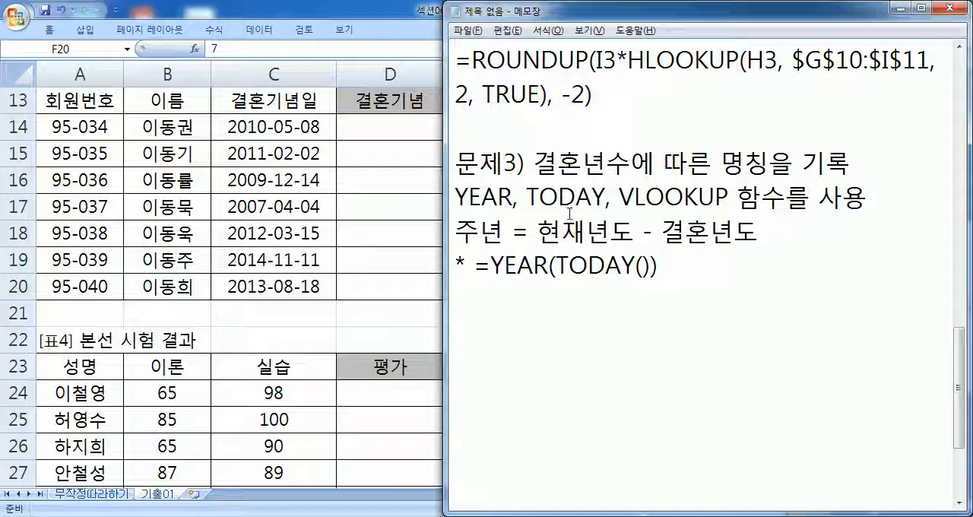
- Review the YEAR and TODAY parts of the expression, then append " - YEAR(C14)" to subtract the wedding year
drag(555, 267, 651, 267)
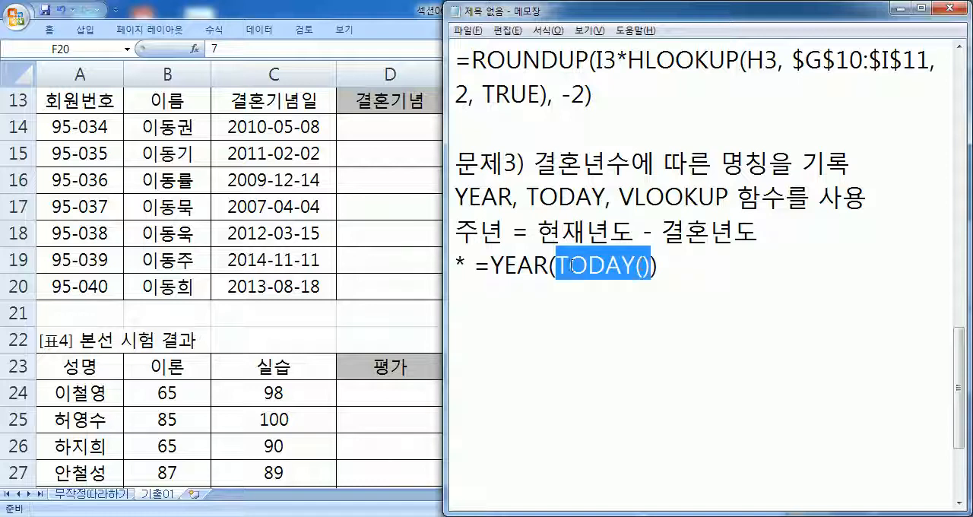
drag(551, 266, 492, 266)
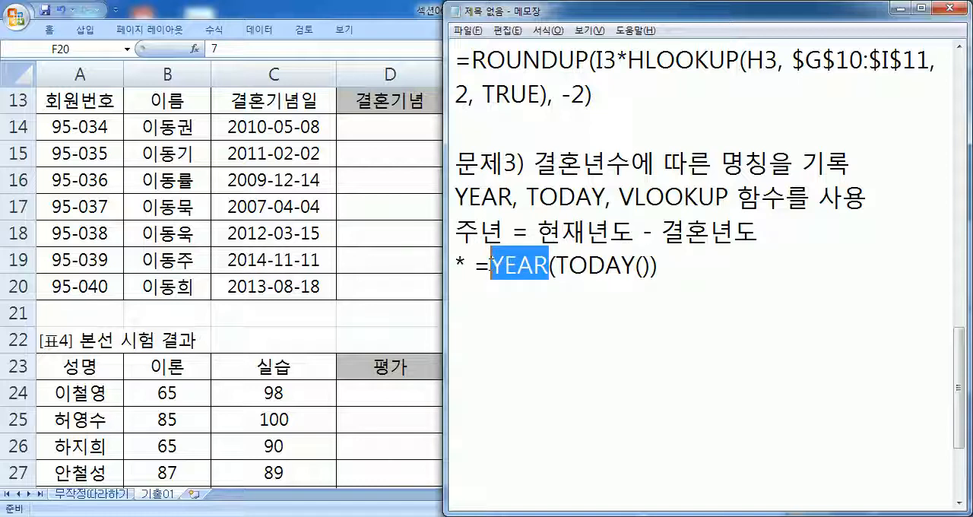
drag(556, 266, 652, 266)
drag(551, 266, 492, 266)
click(690, 257)
text(- YEAR()
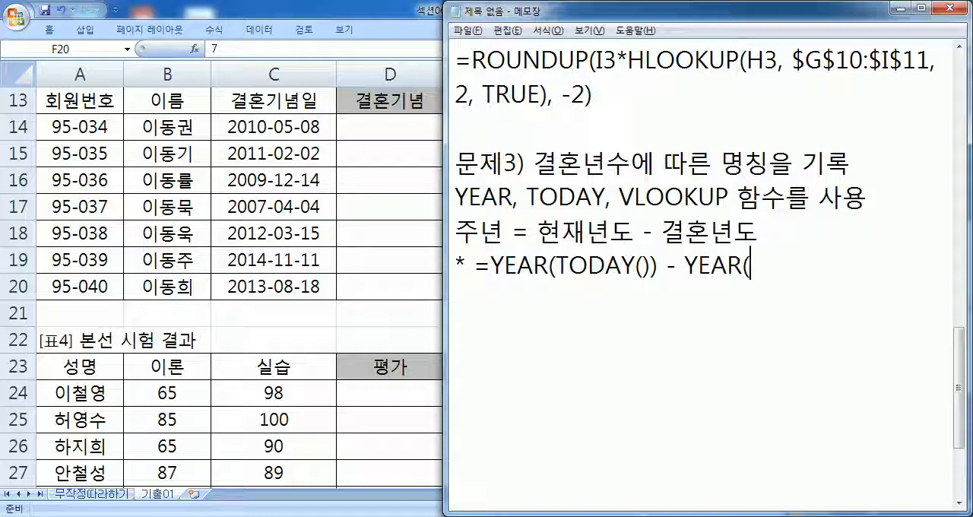
text(C14))
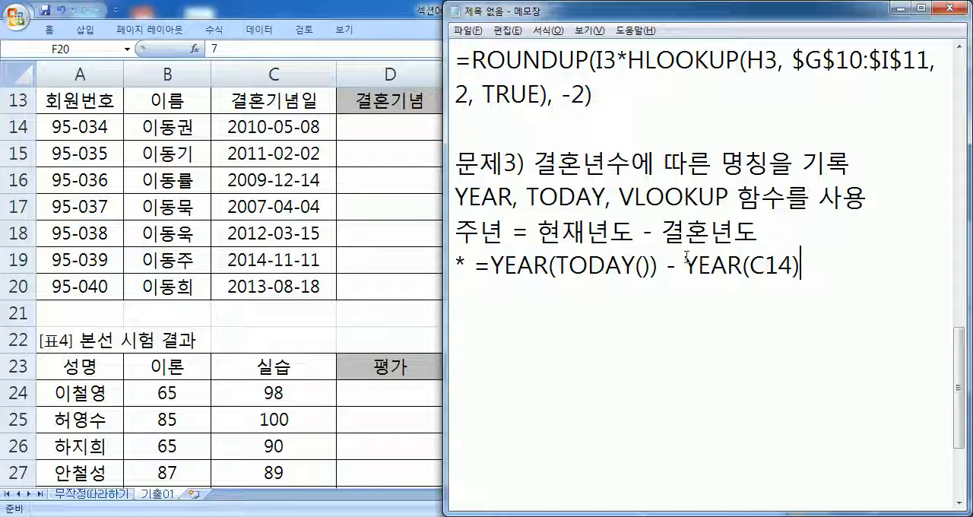
drag(474, 265, 811, 267)
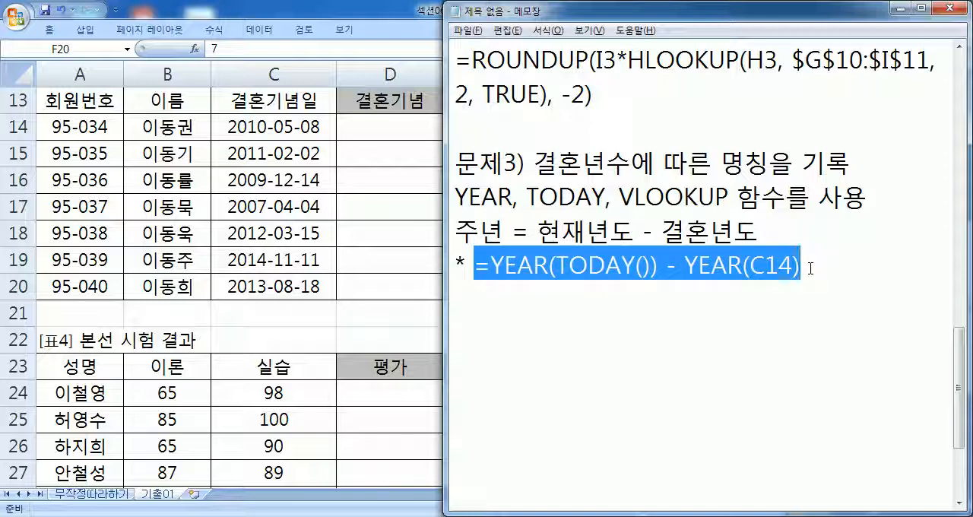
click(811, 267)
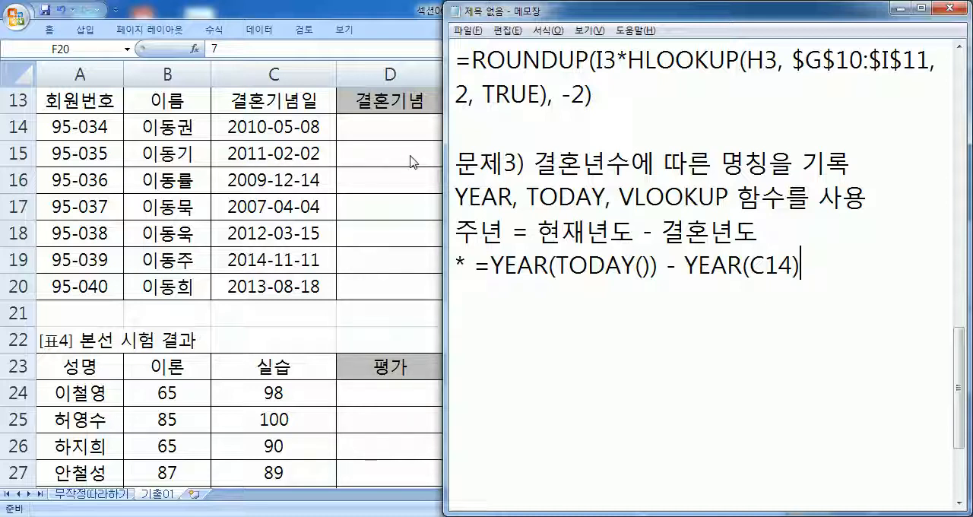
- Select cell D14 in Excel, then start the formula "=VLOOKUP(" in Notepad, one blank line below the year expression
key(alt+Tab)
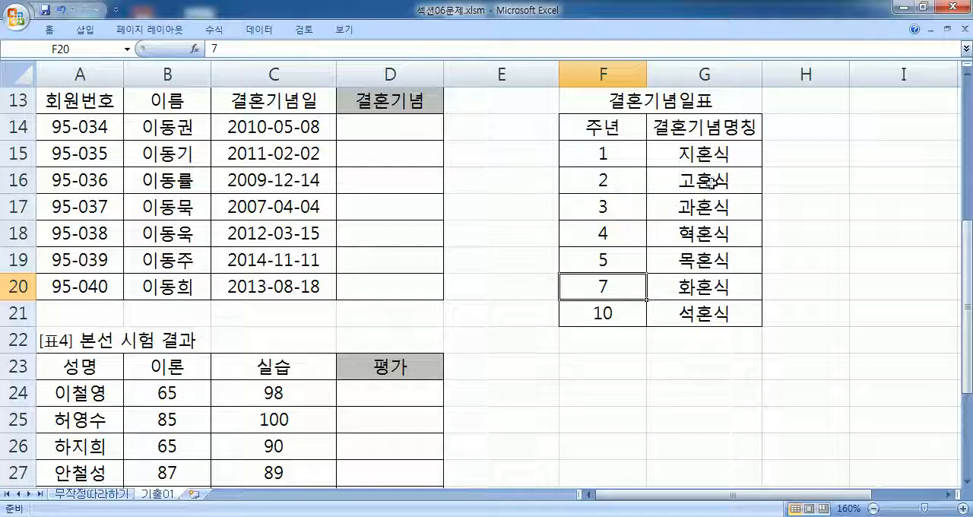
click(372, 129)
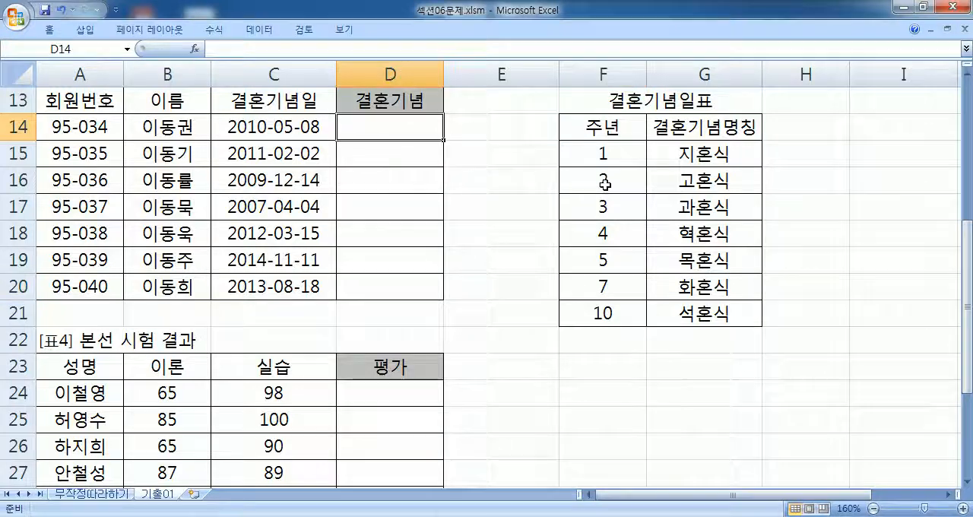
key(alt+Tab)
key(Return)
text(=피ㅐ)
key(BackSpace)
key(BackSpace)
key(BackSpace)
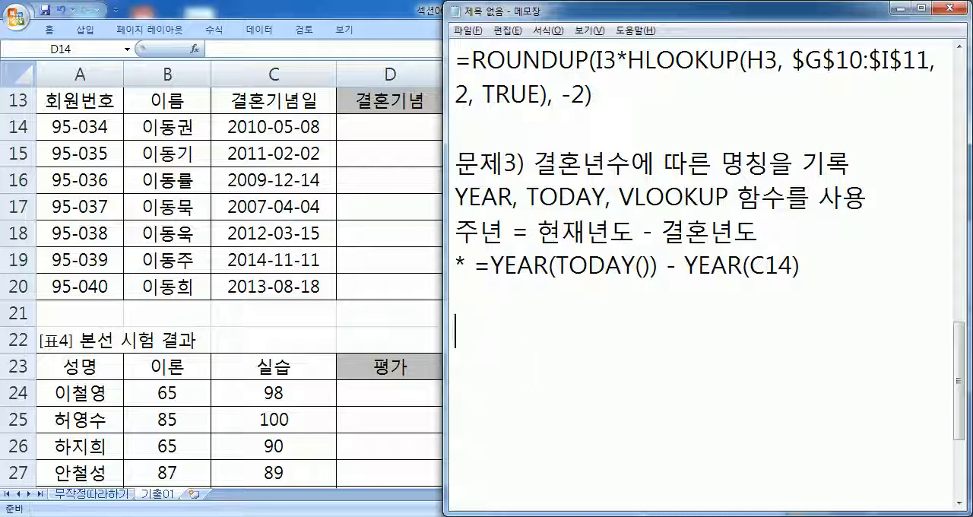
text(VLOOKUP()
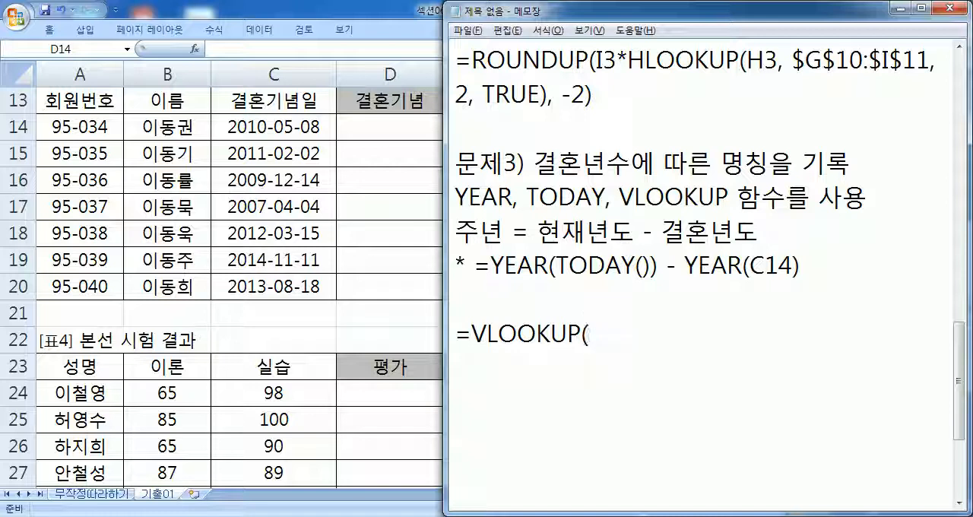
- Copy "YEAR(TODAY()) - YEAR(C14)" from the line above into the VLOOKUP formula as its lookup value
drag(491, 266, 821, 268)
key(ctrl+c)
click(635, 327)
key(ctrl+v)
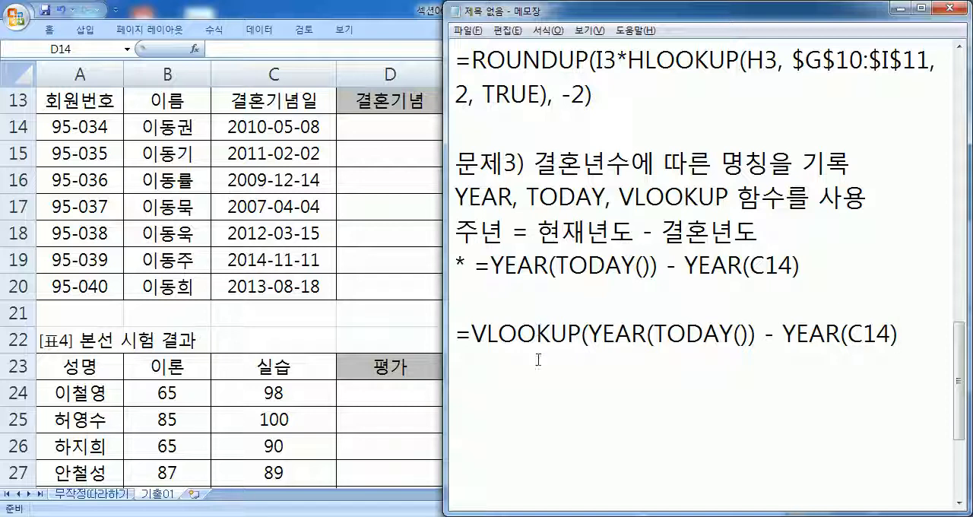
- Check the anniversary table in Excel, then append ", F15:G20" as the table range of the VLOOKUP formula in Notepad
drag(588, 334, 912, 334)
key(alt+Tab)
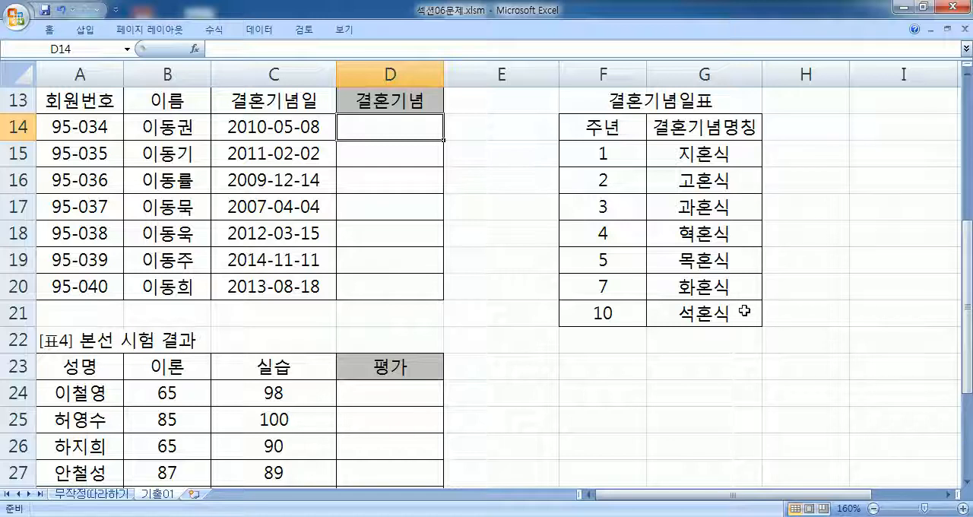
key(alt+Tab)
click(907, 334)
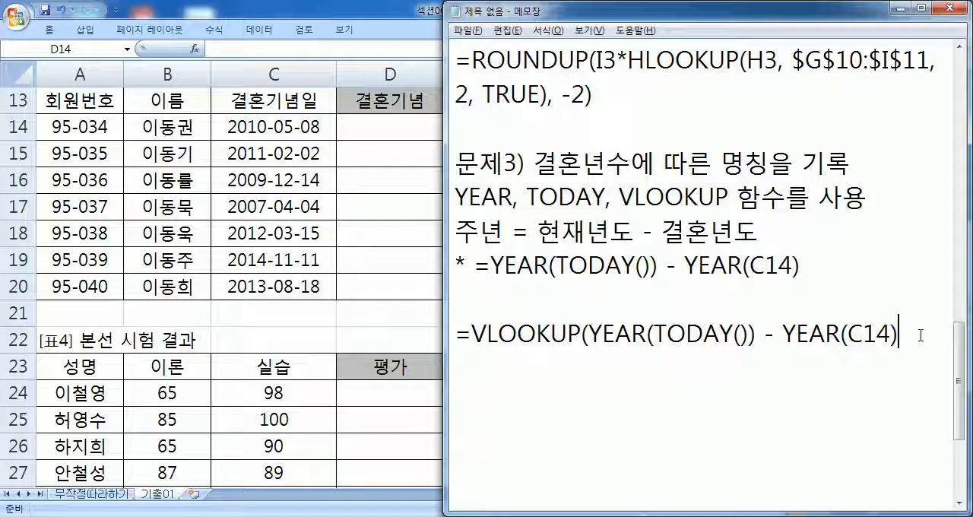
key(alt+Tab)
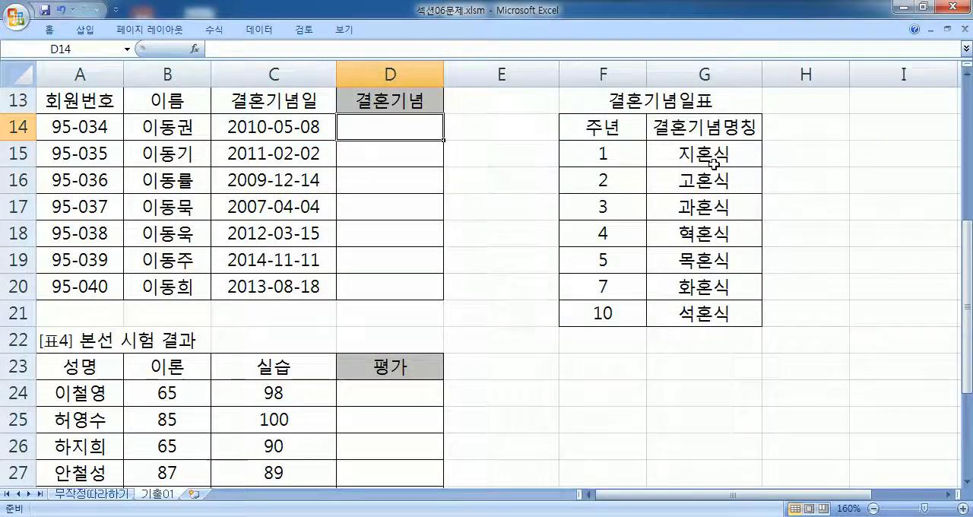
key(alt+Tab)
text(F1)
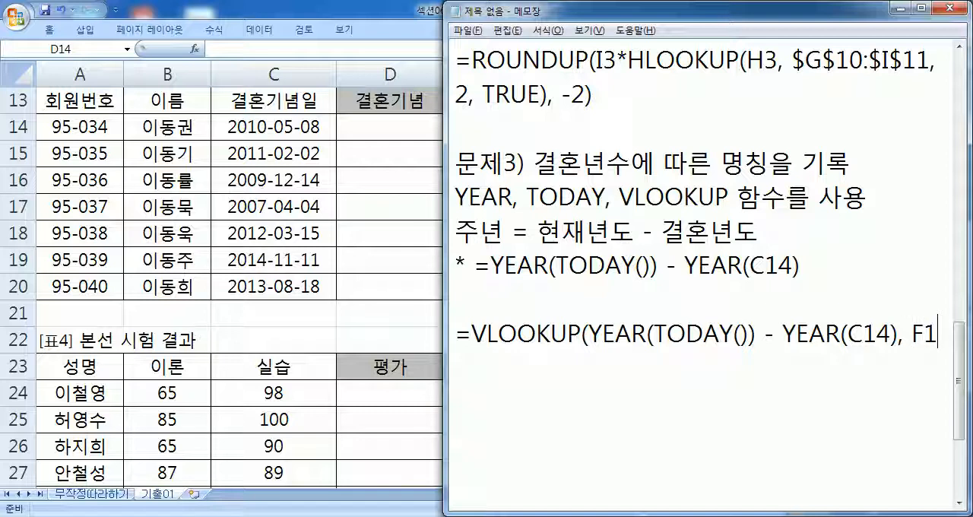
text(5:G20)
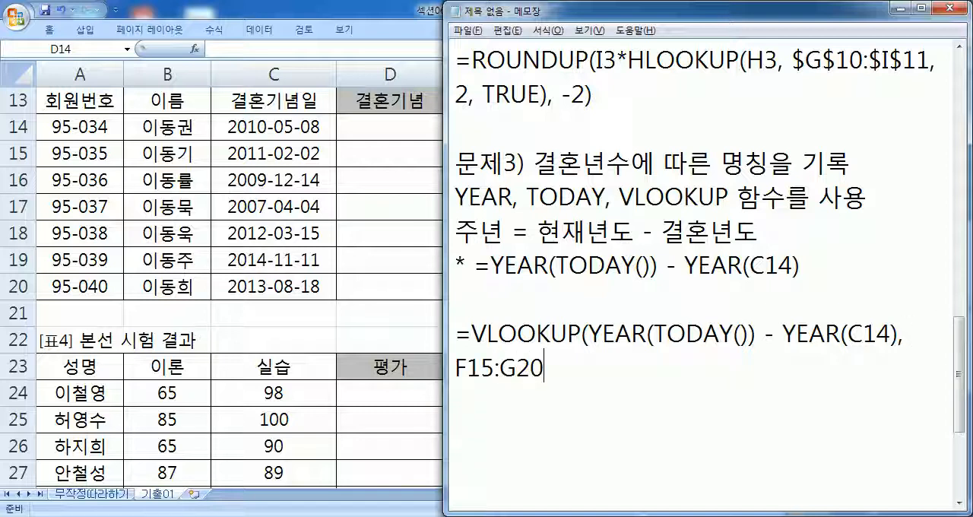
- Make the VLOOKUP table range absolute as "$F$15:$G$20" and add a comma after it
key(Home)
text($)
key(Right)
text($)
key(Right)
key(Right)
text($)
key(Right)
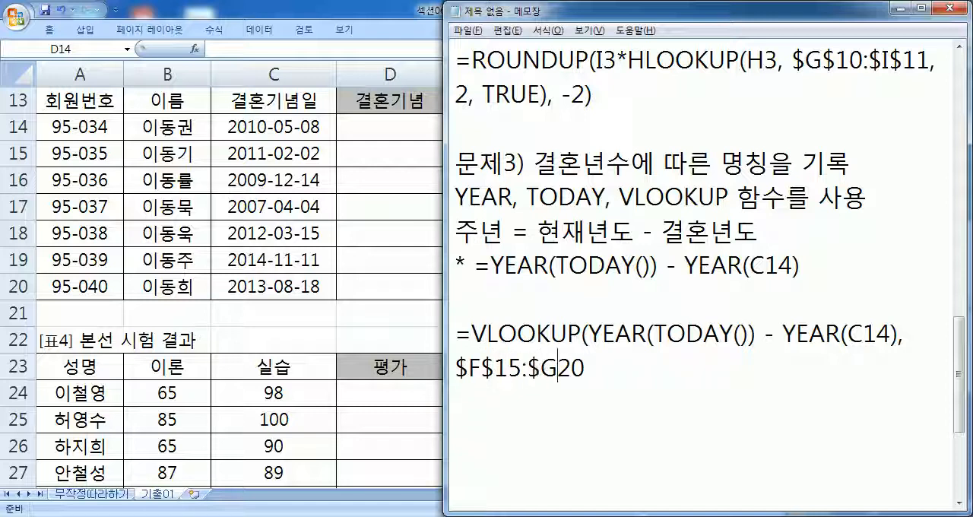
text($20,)
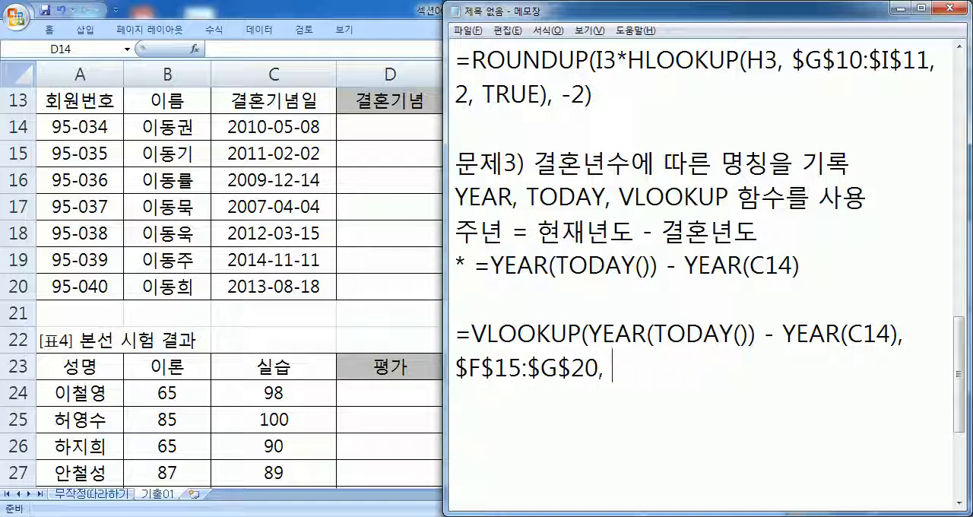
- Check the anniversary table's columns F and G in Excel, then enter 2 as the column index of the VLOOKUP formula in Notepad
key(alt+Tab)
drag(612, 152, 701, 315)
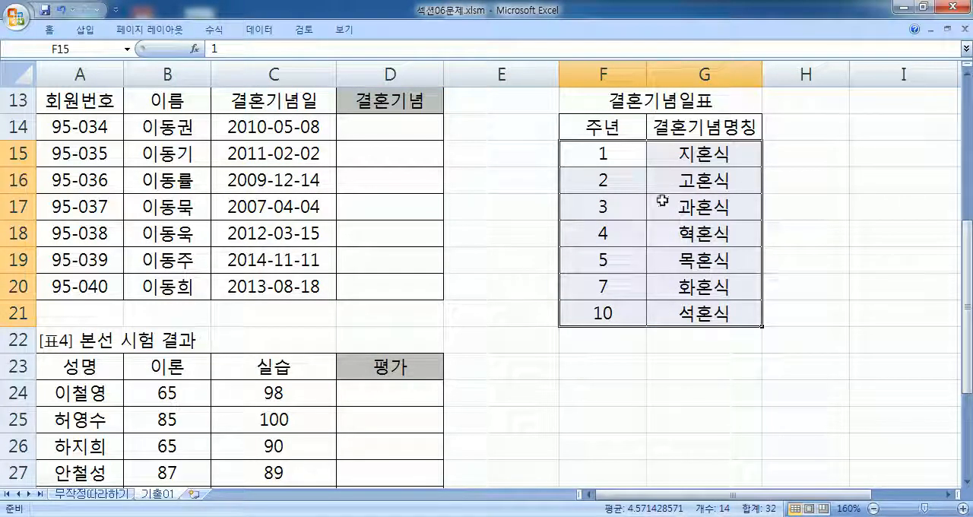
click(616, 69)
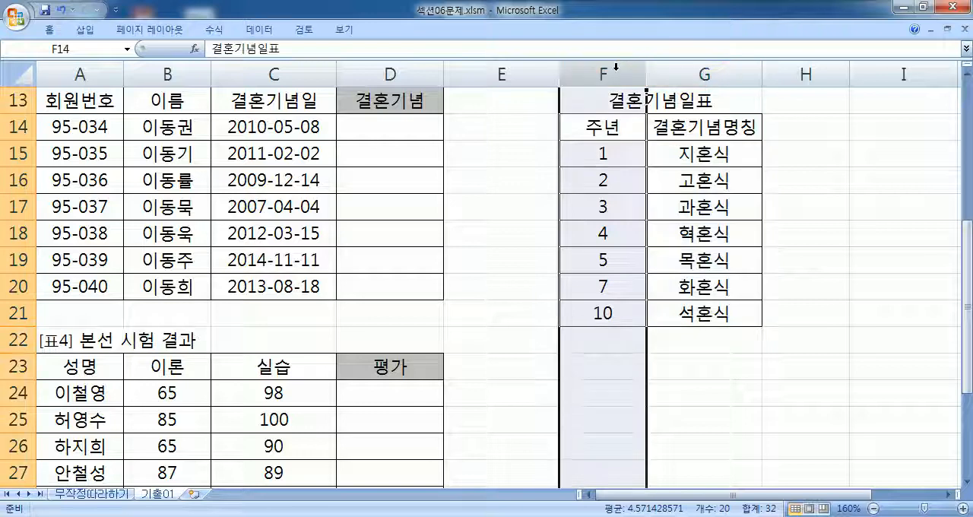
click(682, 67)
key(alt+Tab)
text(2)
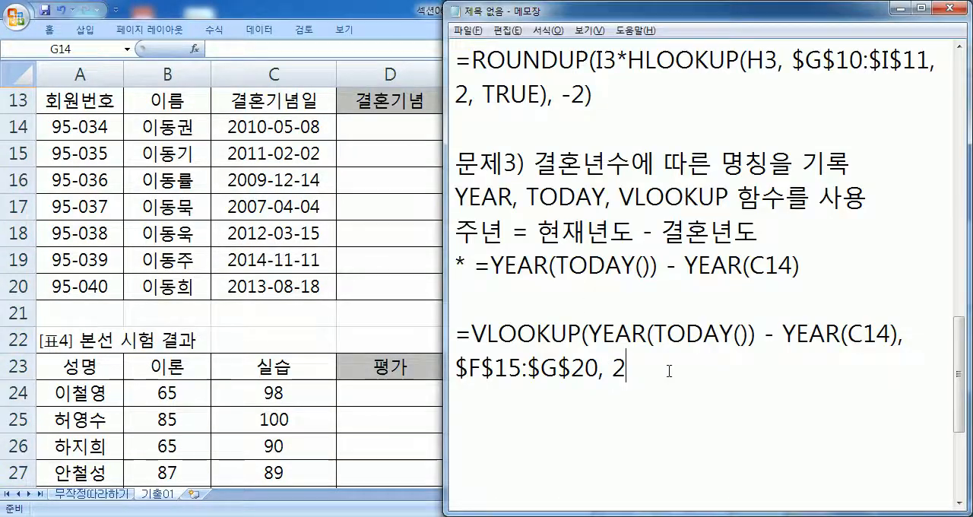
scroll(685, 352, down, 2)
text(, )
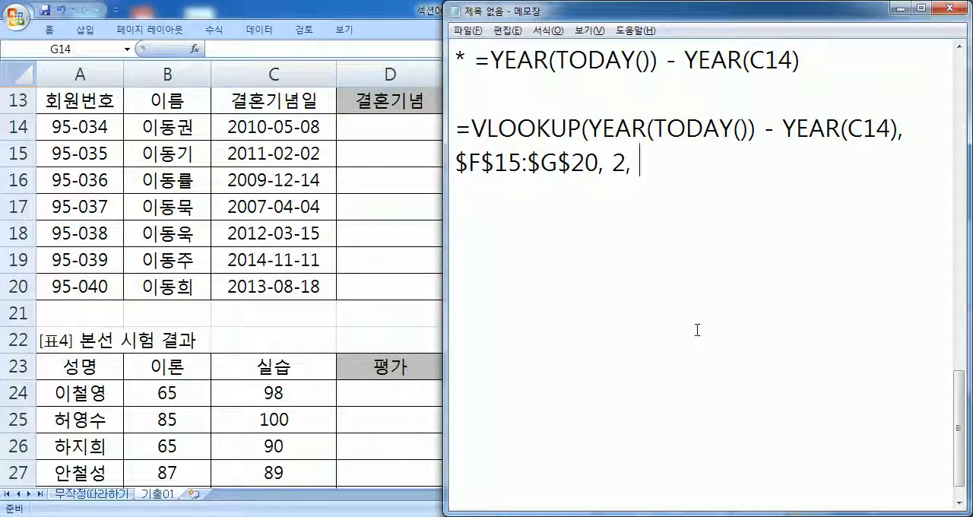
text(TRUE)
key(BackSpace)
key(BackSpace)
key(BackSpace)
key(BackSpace)
key(BackSpace)
key(BackSpace)
- Close the VLOOKUP formula with a parenthesis, then copy it from Notepad into cell D14 in Excel
text())
drag(644, 169, 455, 129)
click(380, 127)
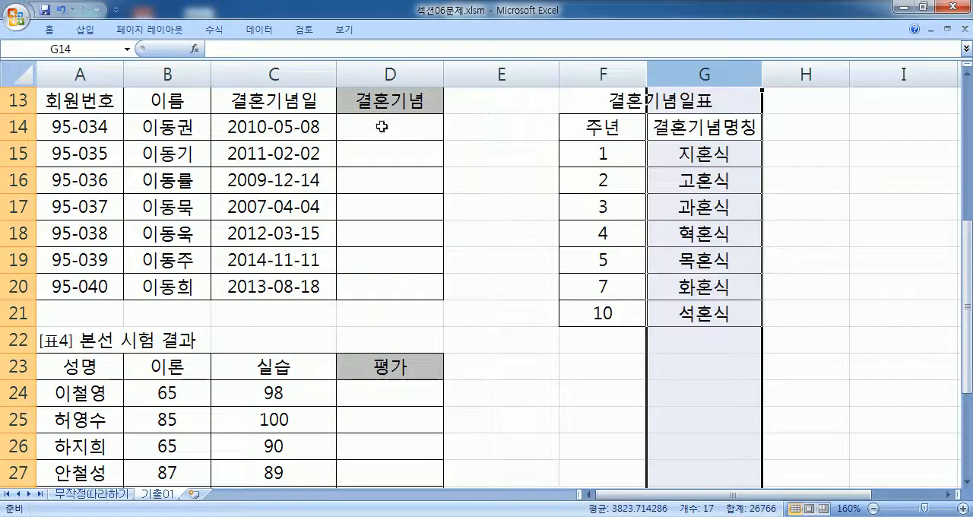
double_click(413, 127)
key(ctrl+v)
key(Return)
- Fill the wedding anniversary formula in D14 down through D20
click(440, 128)
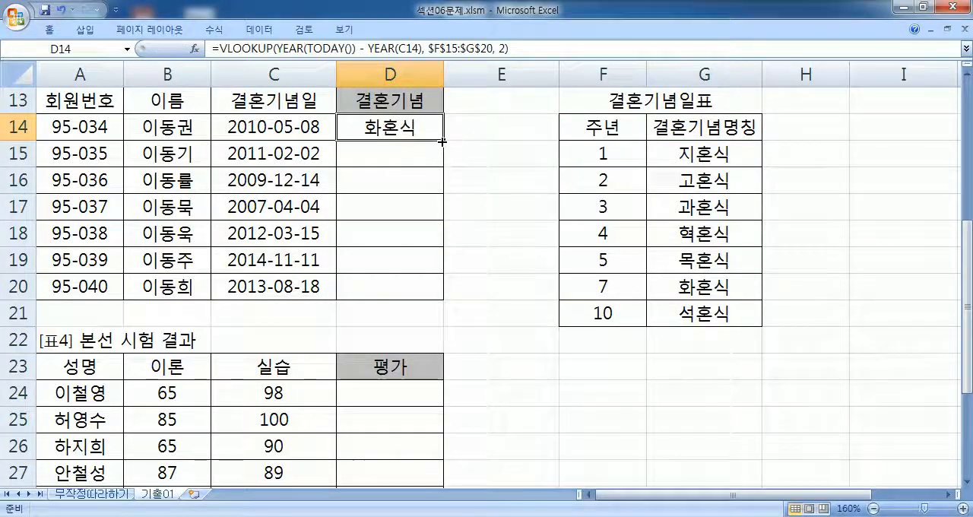
double_click(444, 143)
click(544, 175)
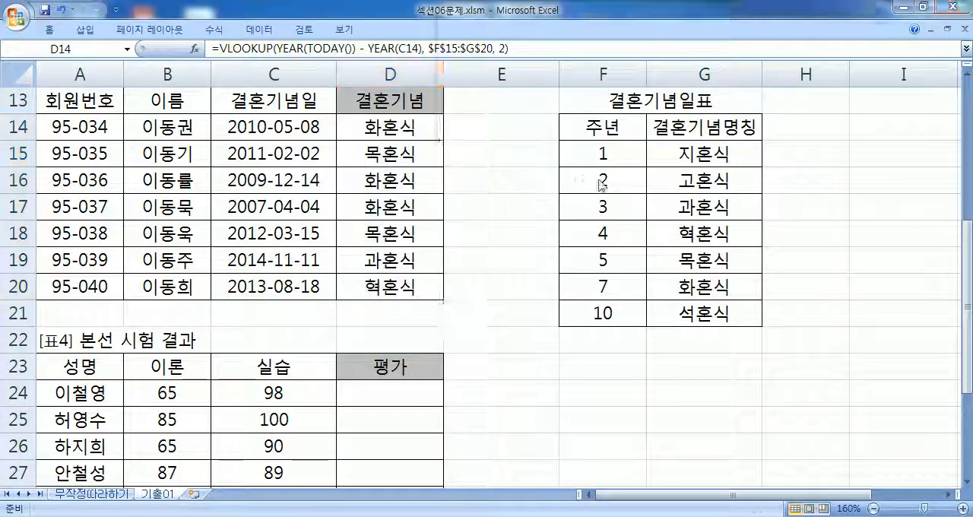
key(alt+Tab)
click(517, 231)
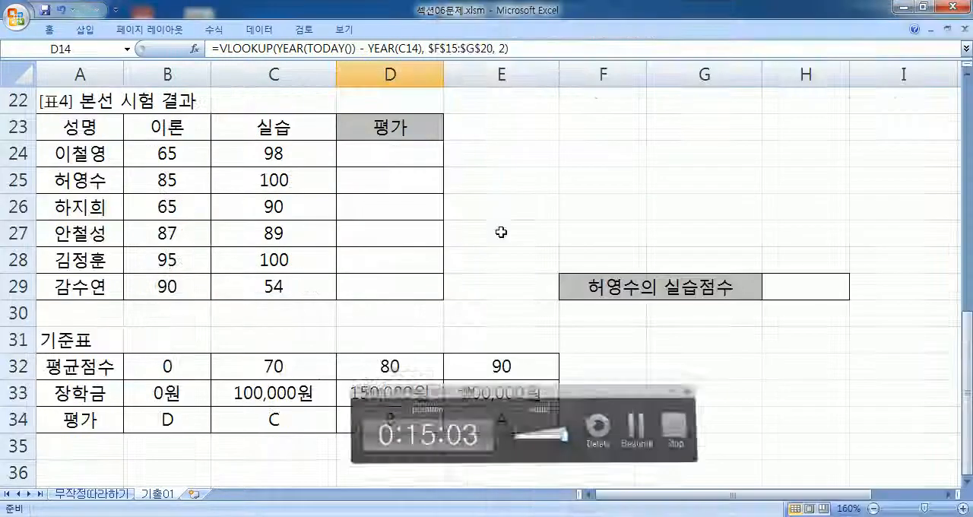
- Review the scores and the criteria range B32:E34, then start the formula "=HLOOKUP(AVERAGE(B24:C24)," in cell D24
click(367, 159)
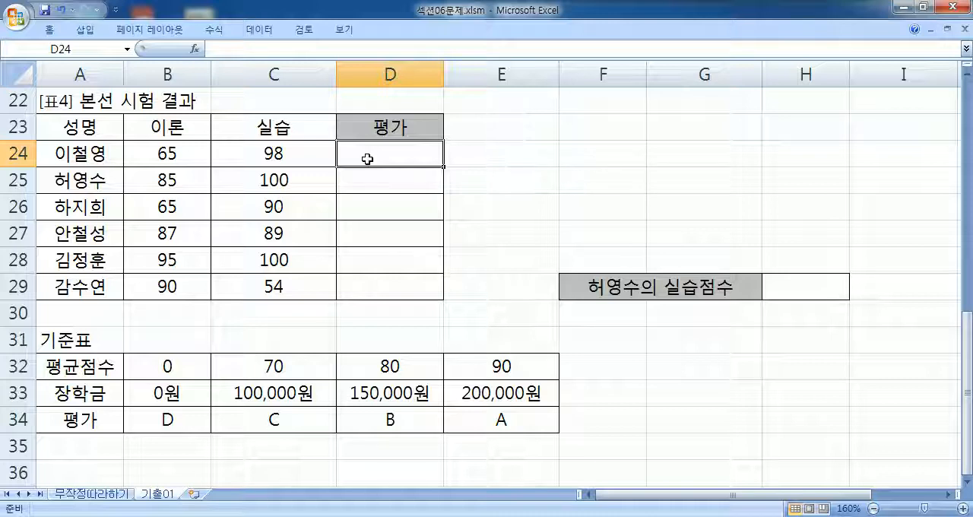
drag(173, 144, 262, 155)
click(364, 144)
drag(165, 366, 528, 424)
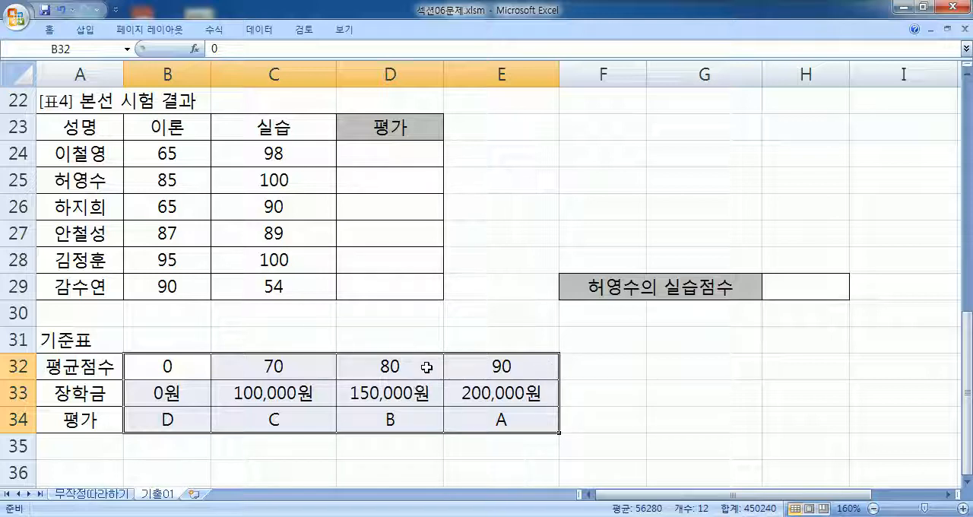
click(407, 146)
text(H)
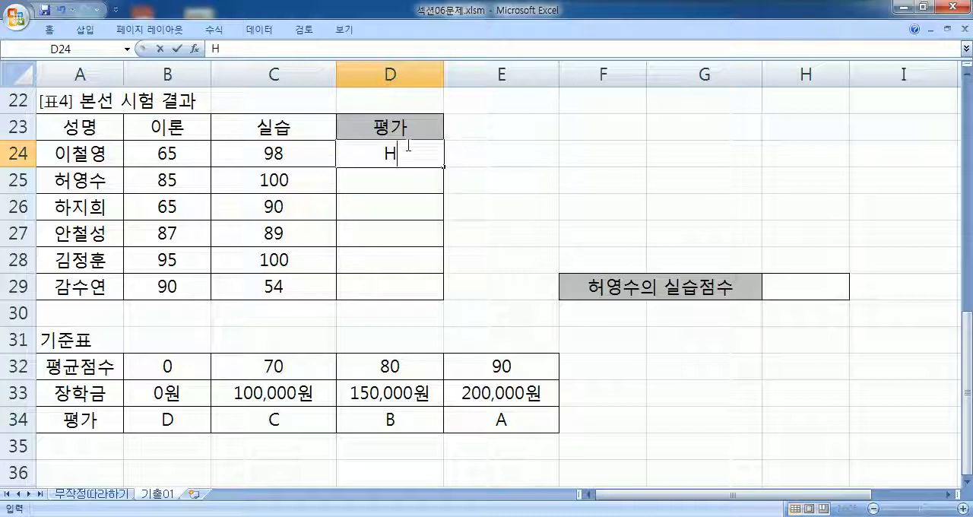
key(BackSpace)
text(=HLOO)
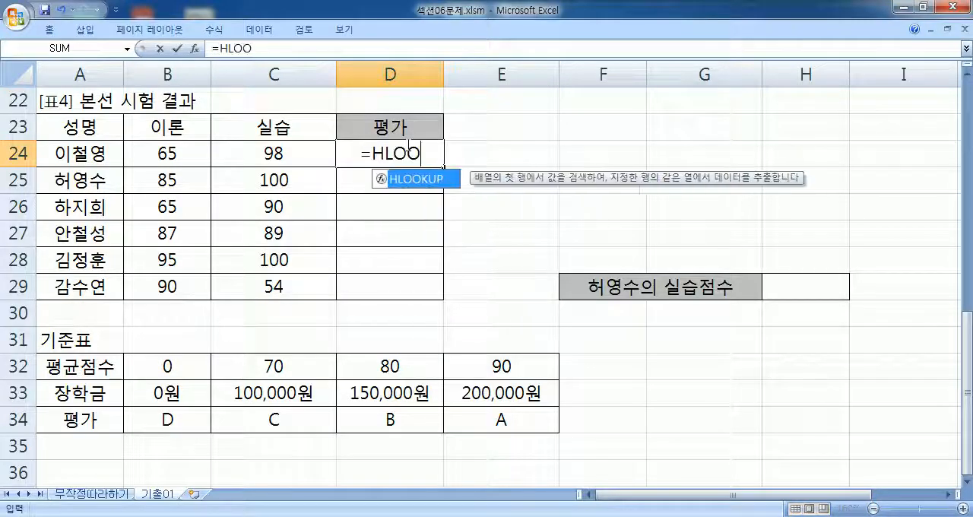
key(Tab)
text(V)
key(BackSpace)
key(Tab)
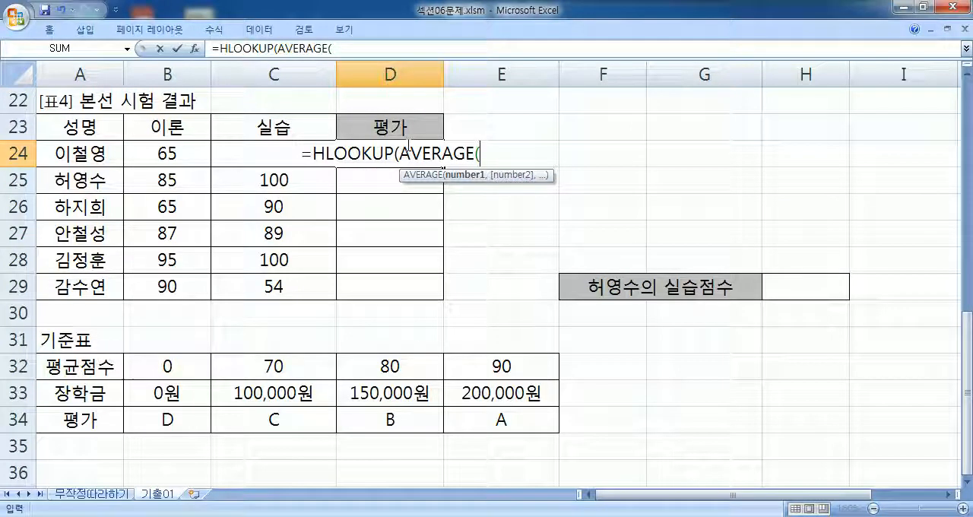
drag(187, 152, 307, 152)
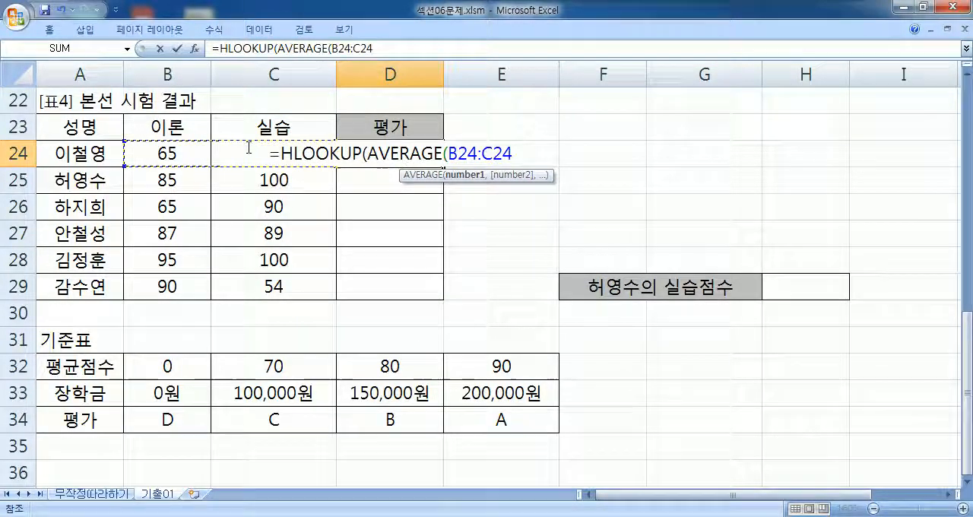
text(),)
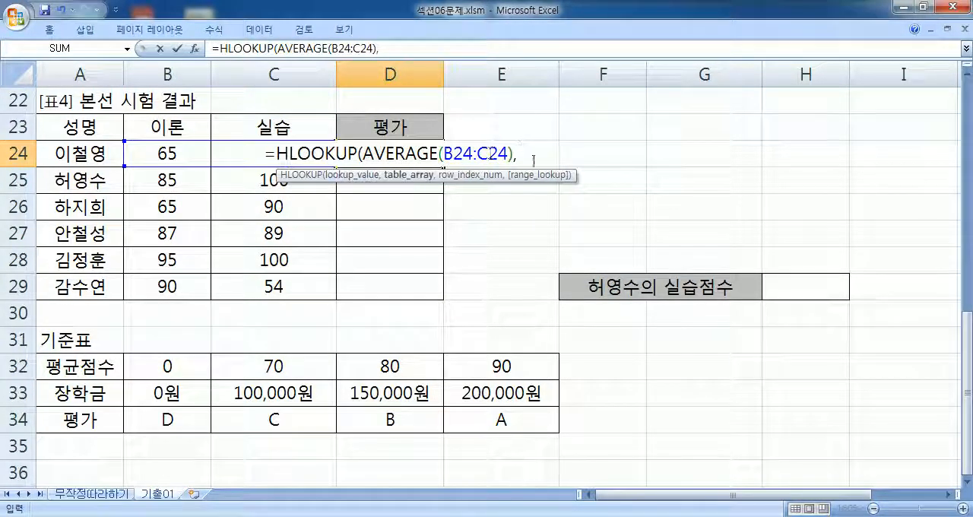
- Complete D24's HLOOKUP with the absolute range $B$32:$E$34 and row index 3, and fill it down through D29
drag(172, 365, 526, 426)
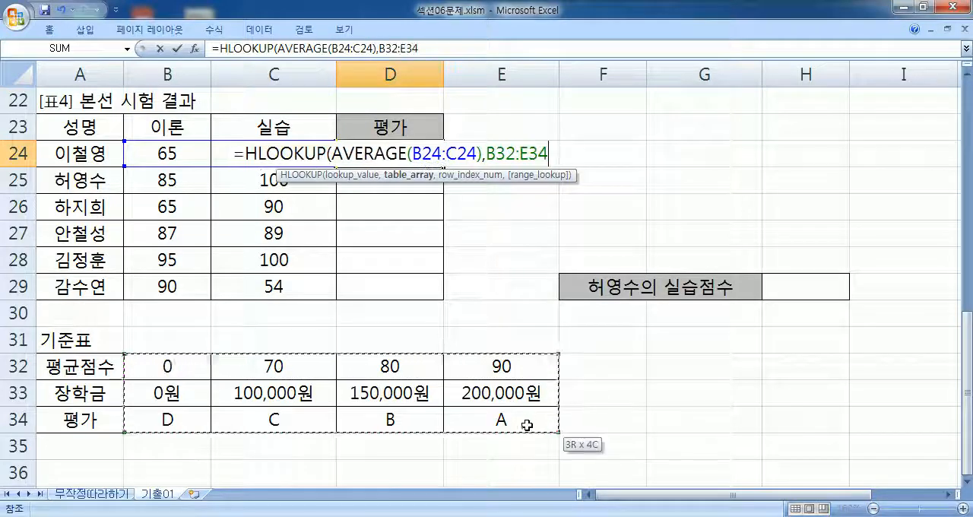
key(F4)
text(,3))
key(Return)
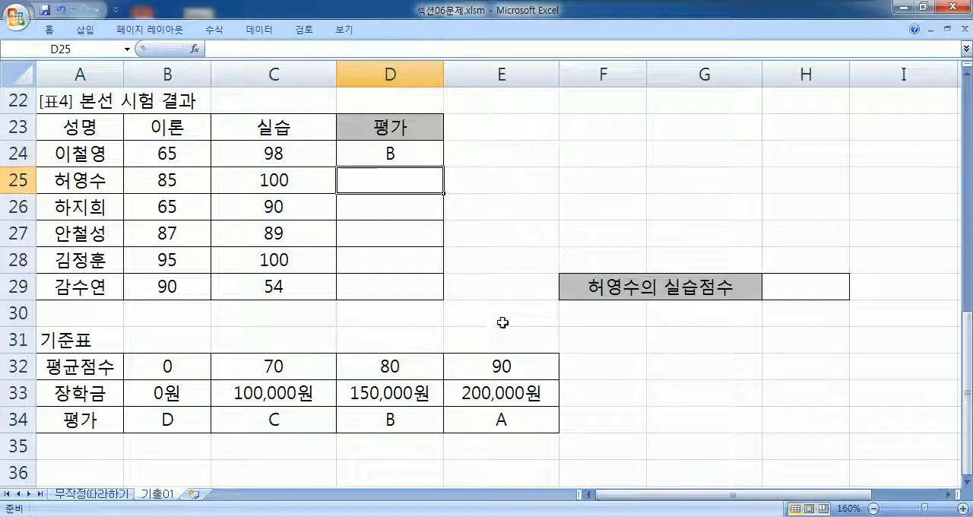
click(428, 152)
double_click(443, 167)
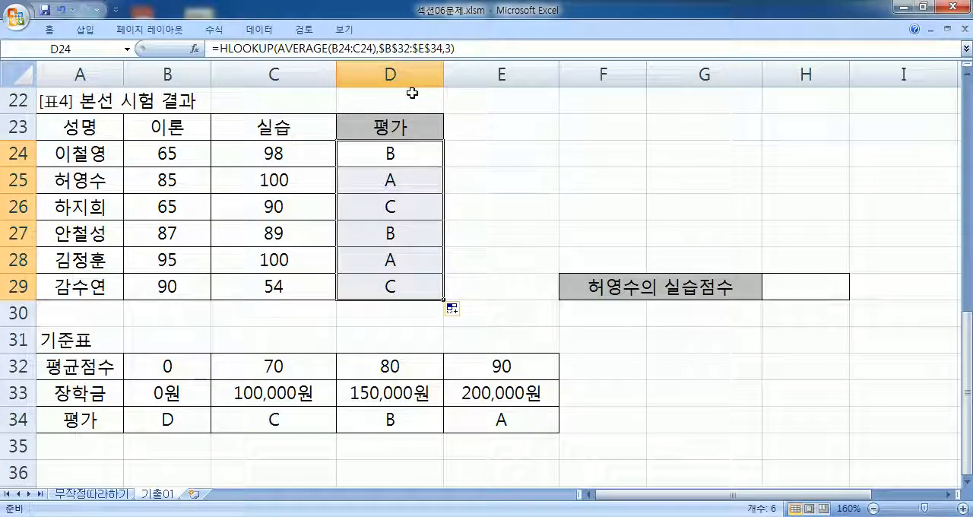
- Copy D24's HLOOKUP formula into Notepad on the line under a new heading "문제4)"
key(F2)
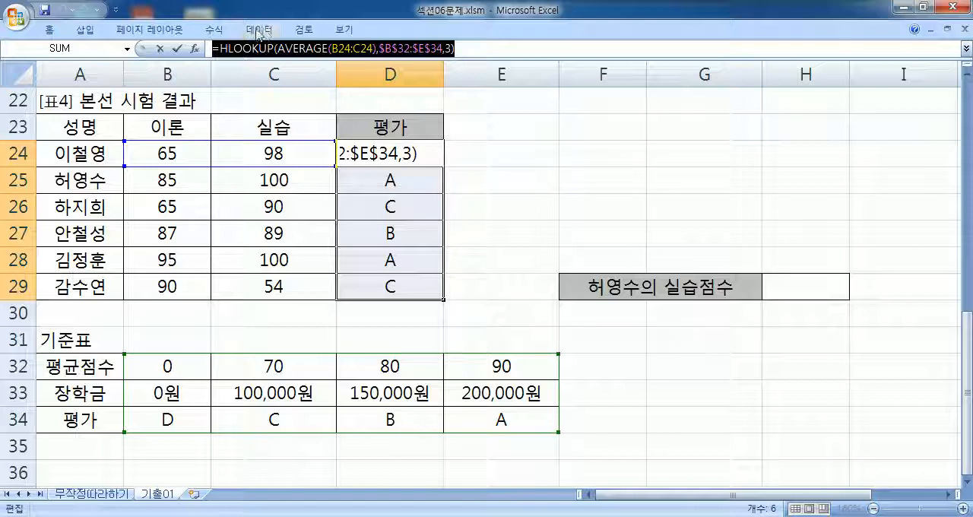
key(alt+Tab)
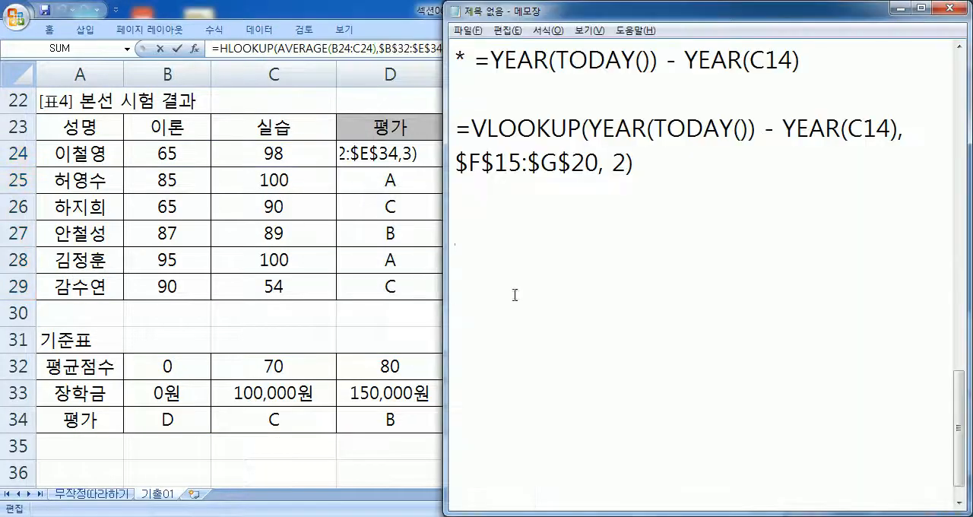
text(ANS)
key(BackSpace)
key(BackSpace)
key(BackSpace)
text(무ㅠ)
key(BackSpace)
text(ㄴ제)
text(4)
text())
key(Return)
text(=HLOOKUP(AVERAGE(B24:C24),$B$32:$E$34,3))
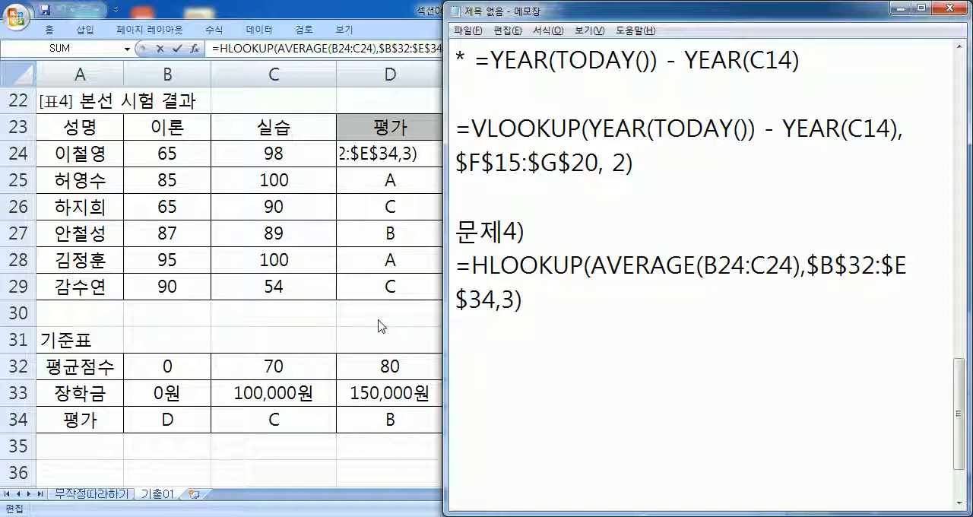
- Add the heading "문제5)" in Notepad after a blank line, followed by a new line
key(Return)
key(Return)
text(문제5)
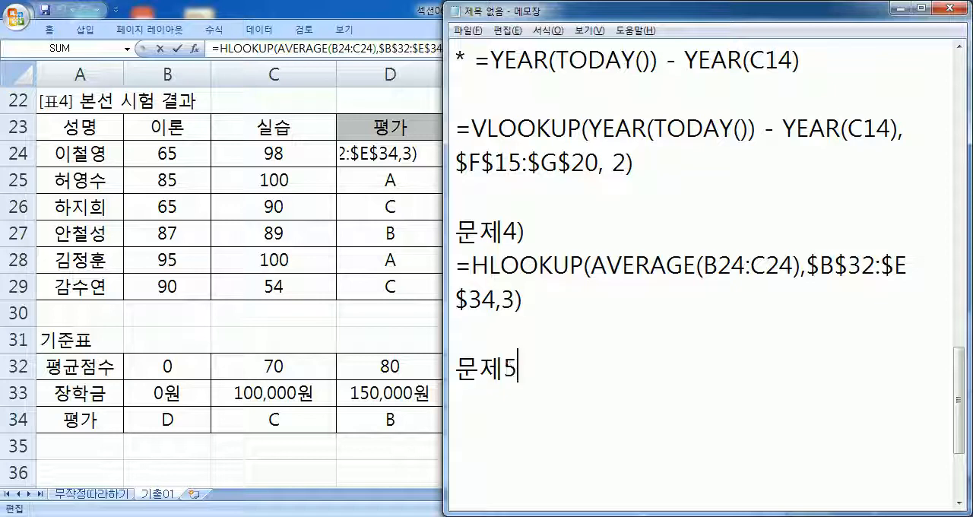
text())
key(Return)
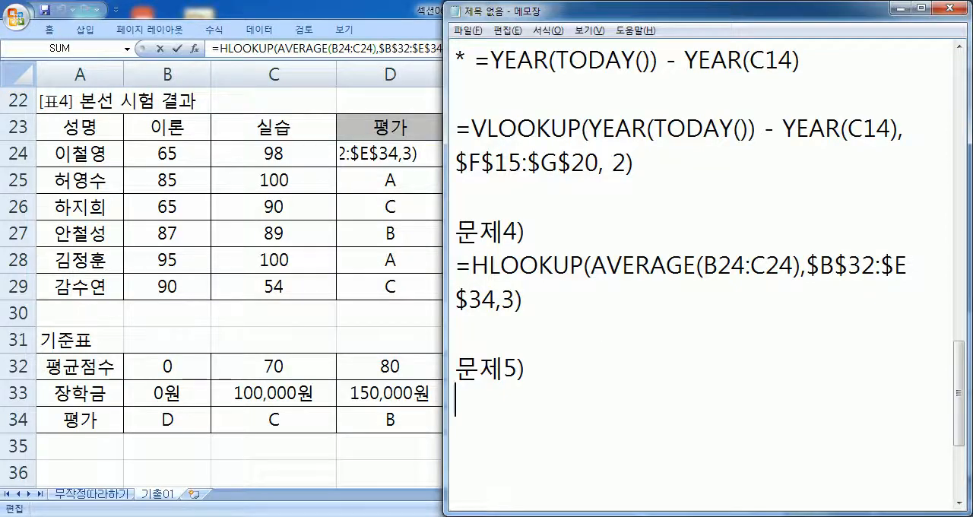
- Return to Excel, close the D24 edit, and fill the practical score in cell C25 with yellow
key(alt+Tab)
key(ctrl+Return)
click(791, 287)
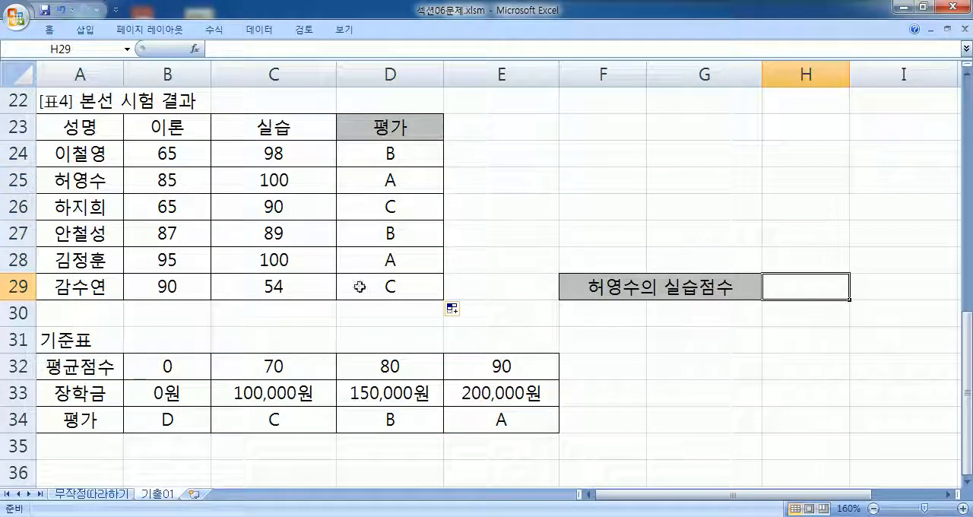
click(88, 180)
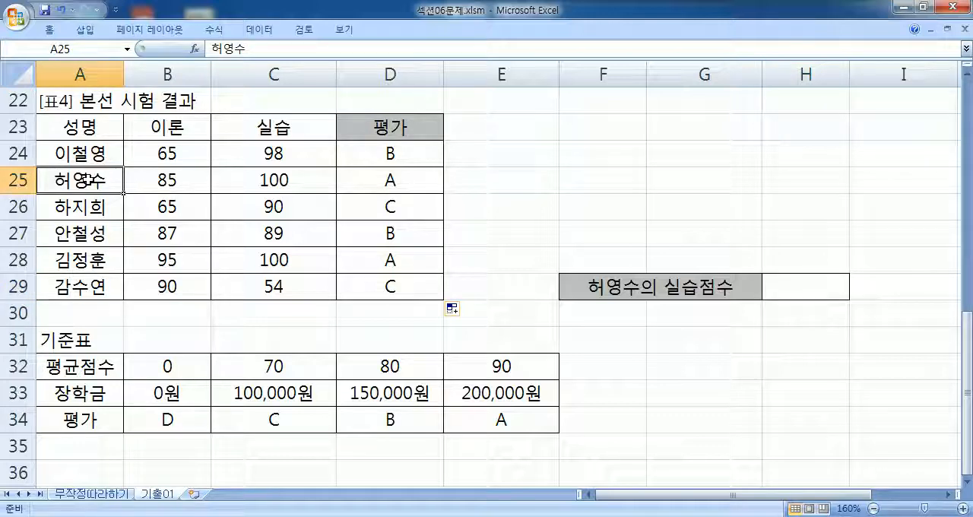
click(255, 180)
right_click(256, 180)
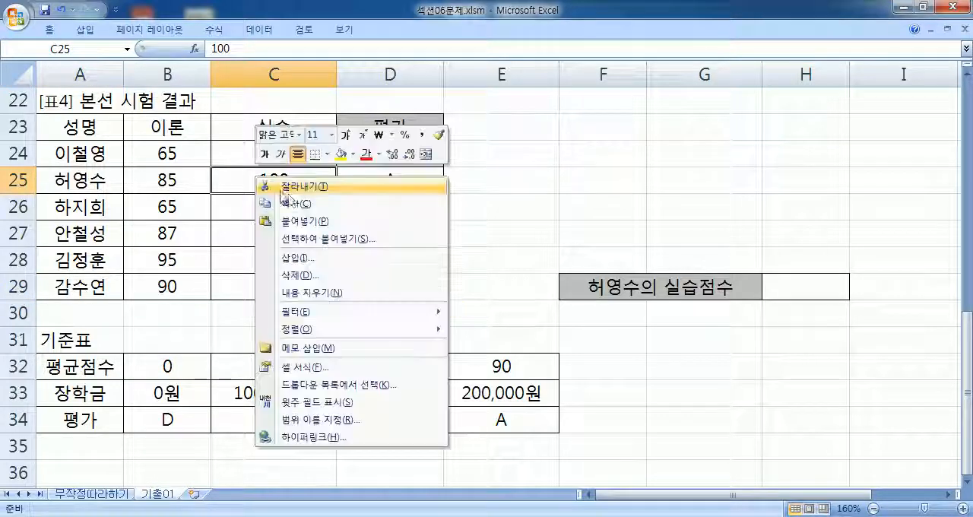
click(341, 154)
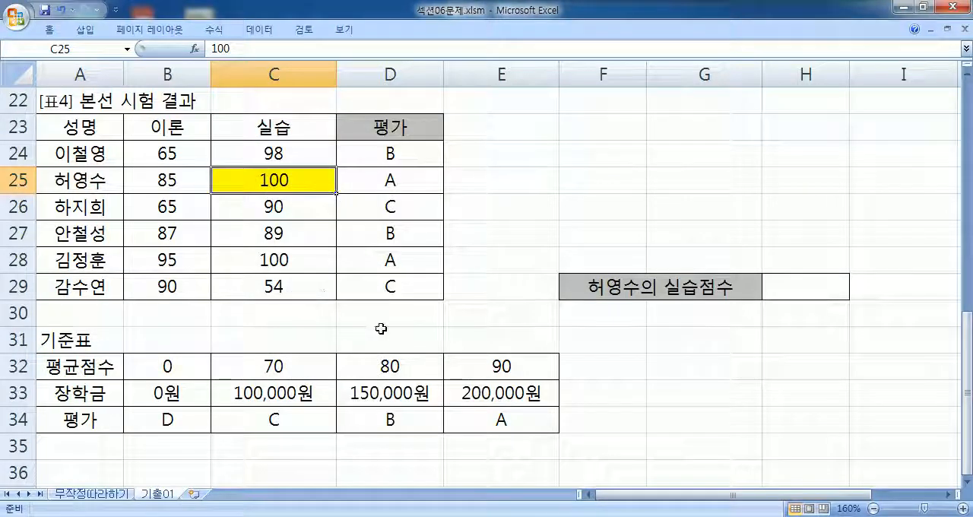
- Enter the formula =INDEX(A23:C29,3,3) in cell E24
click(511, 157)
text(=IND)
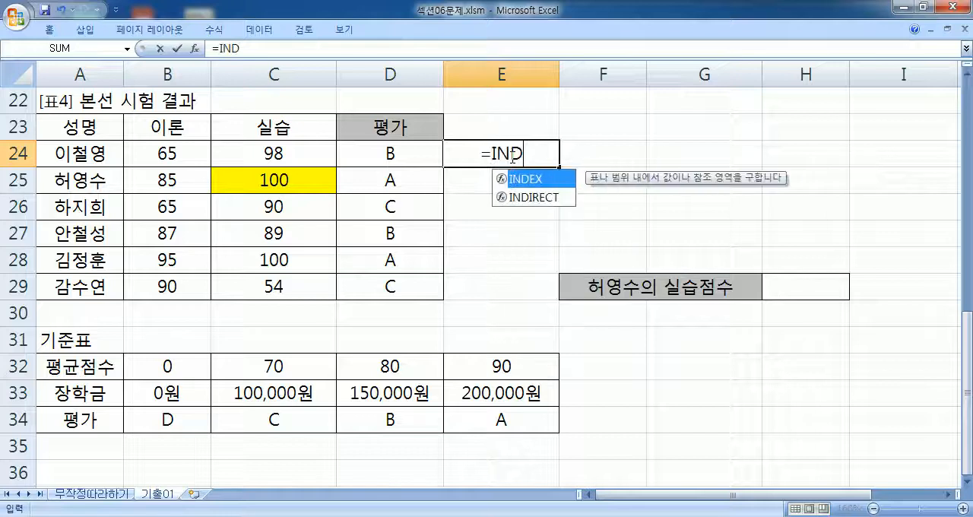
text(EX()
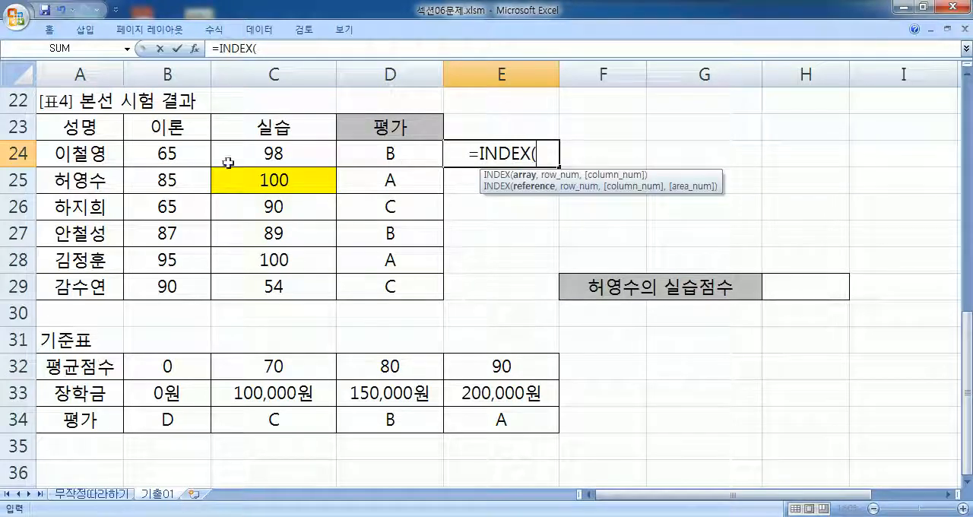
drag(95, 126, 327, 286)
text(,3)
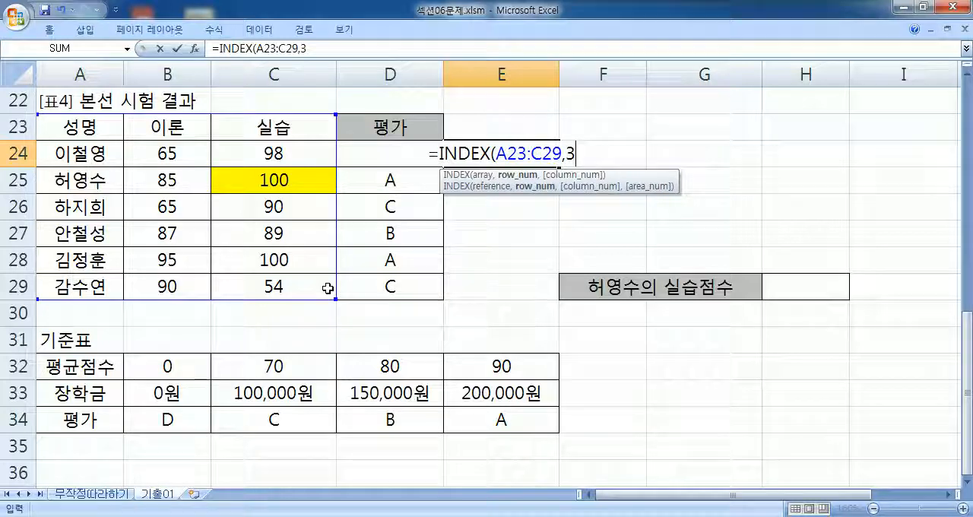
text(,3))
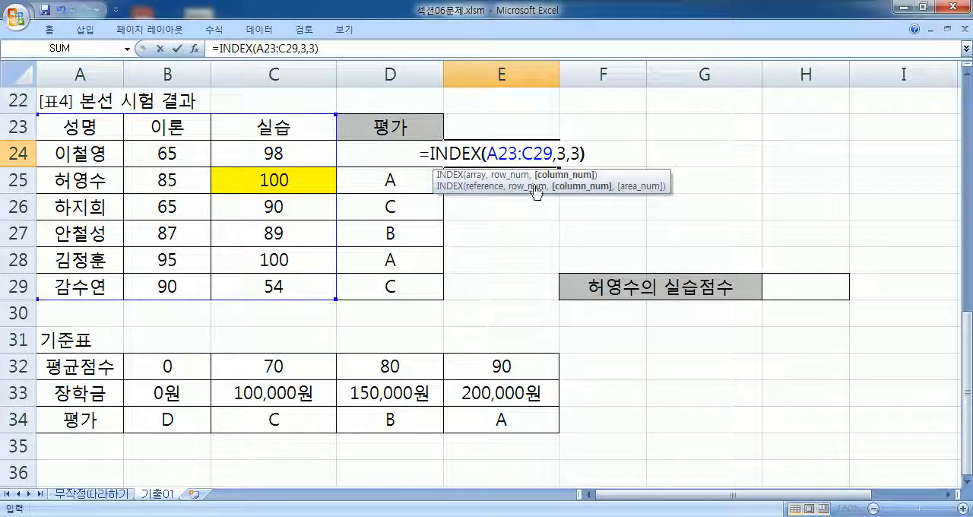
key(Return)
- Apply the 숫자 (Number) format to cell E24
click(506, 154)
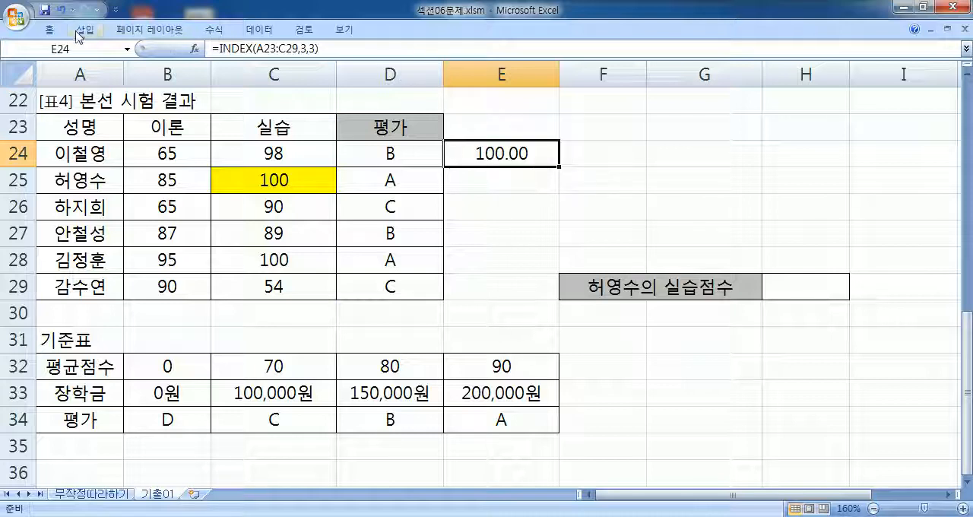
click(49, 30)
click(561, 56)
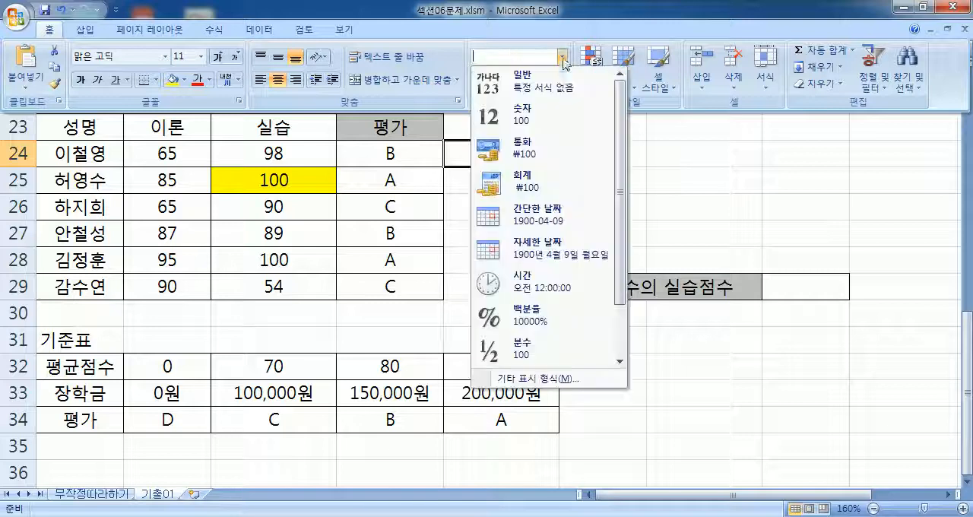
click(537, 116)
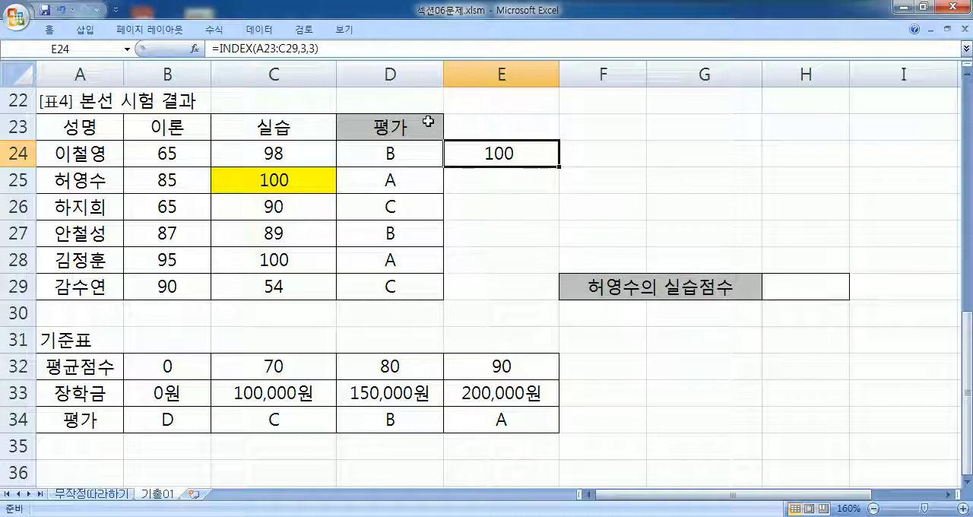
- Fill E24 down into E25 and clear E25's contents, leaving only the copied number format
drag(559, 166, 562, 197)
key(Down)
key(Delete)
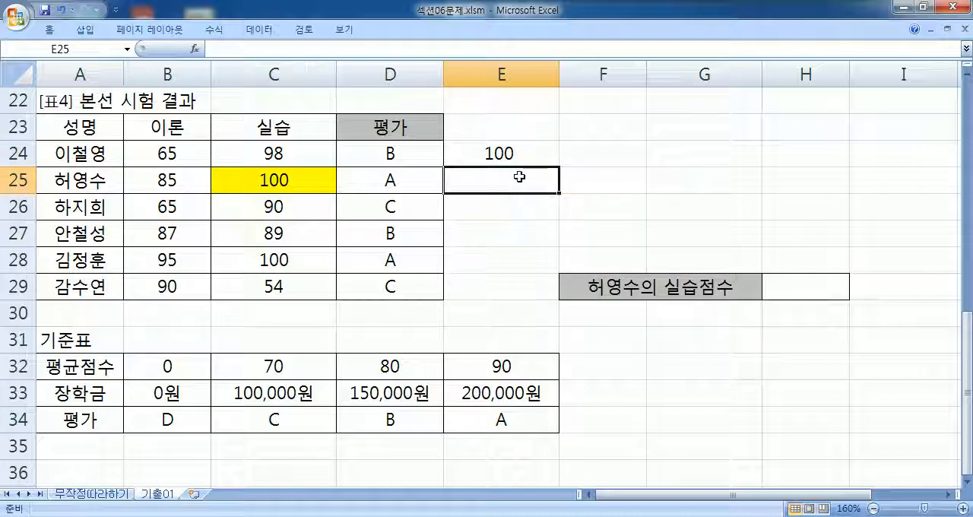
- Enter the formula =INDEX(A24:C29,2,3) in cell E25 and check its arguments
text(=INDE)
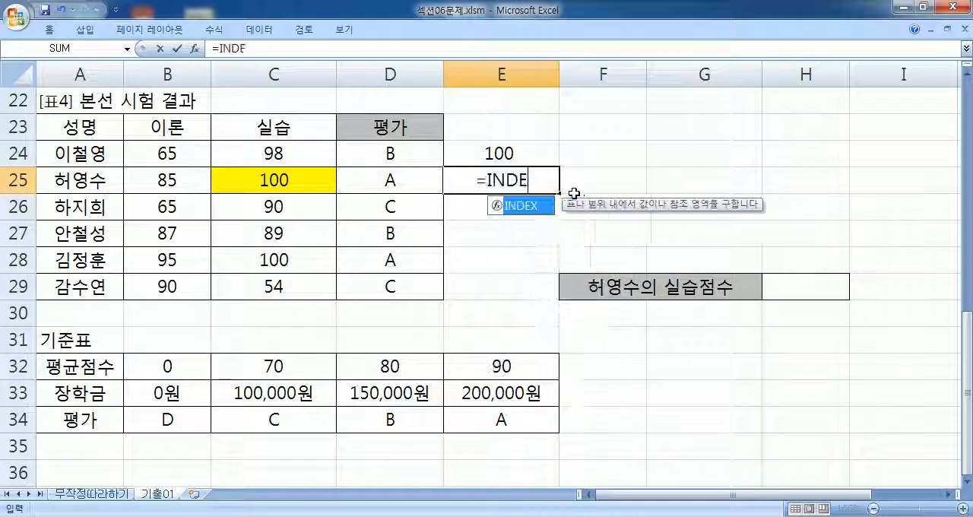
text(X()
drag(82, 150, 274, 291)
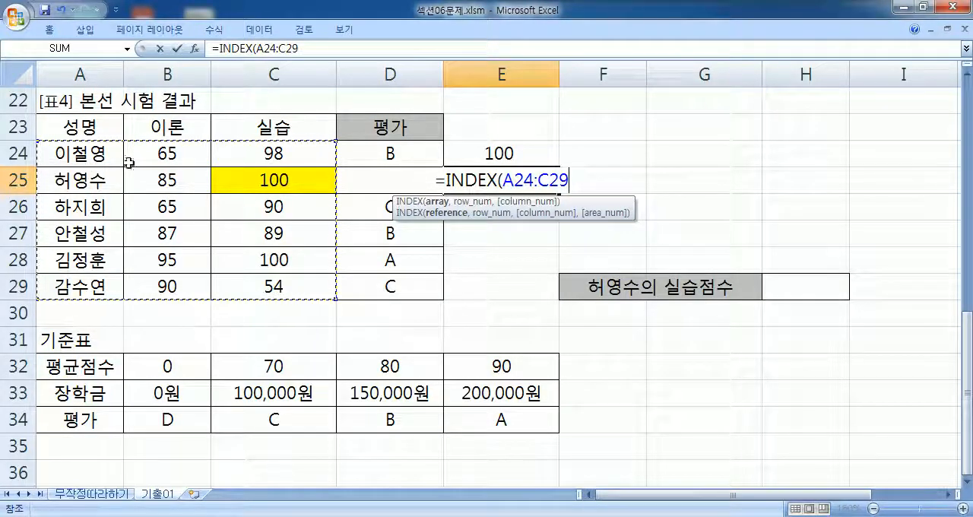
text(,)
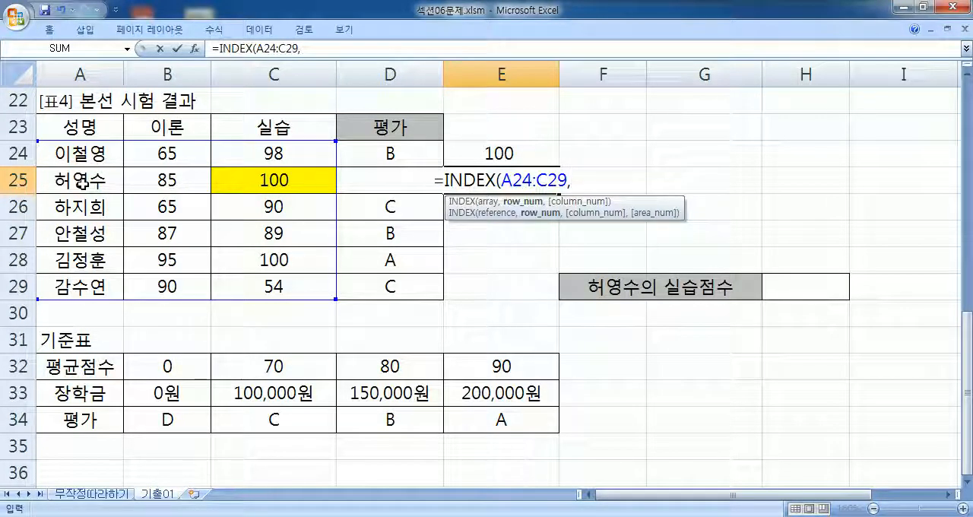
text(2,3)
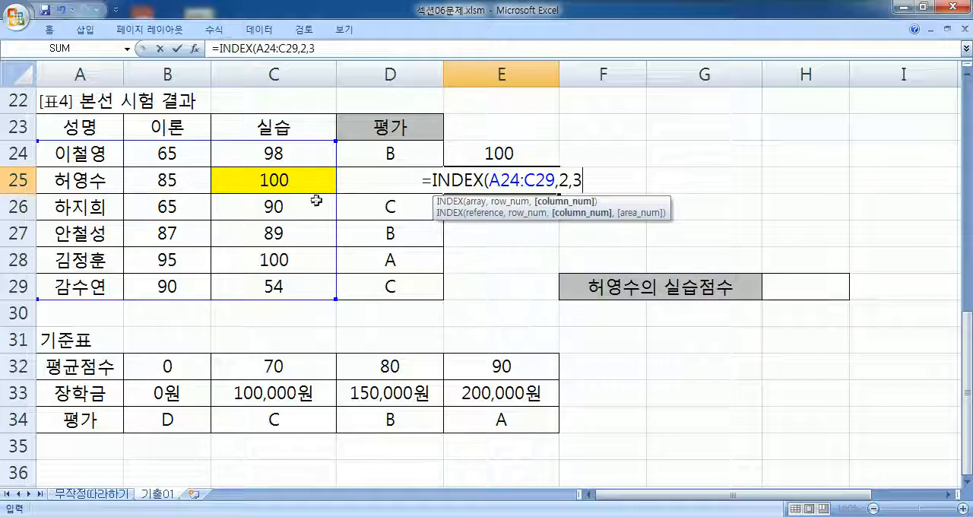
key(Return)
click(494, 185)
key(F2)
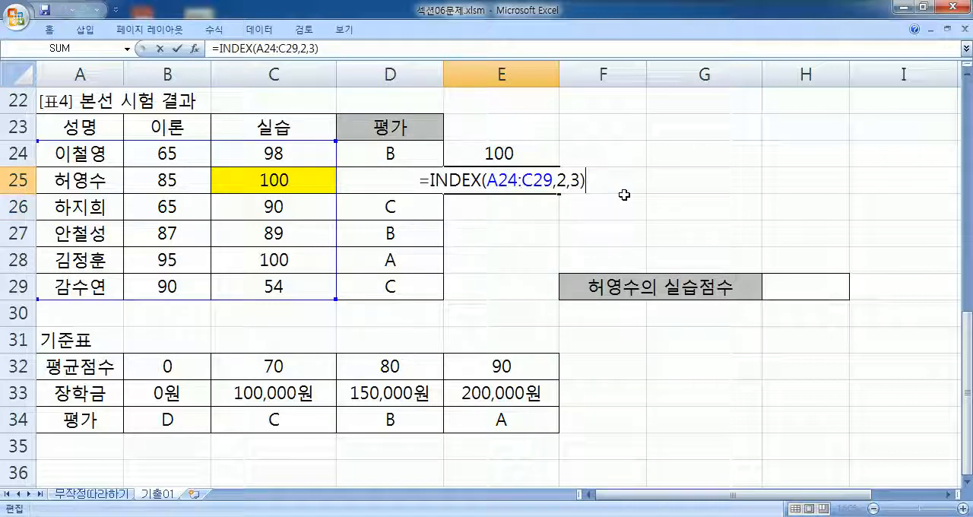
key(Escape)
- Copy E24's INDEX formula into Notepad under the heading "문제5)" and add blank lines below it
click(506, 148)
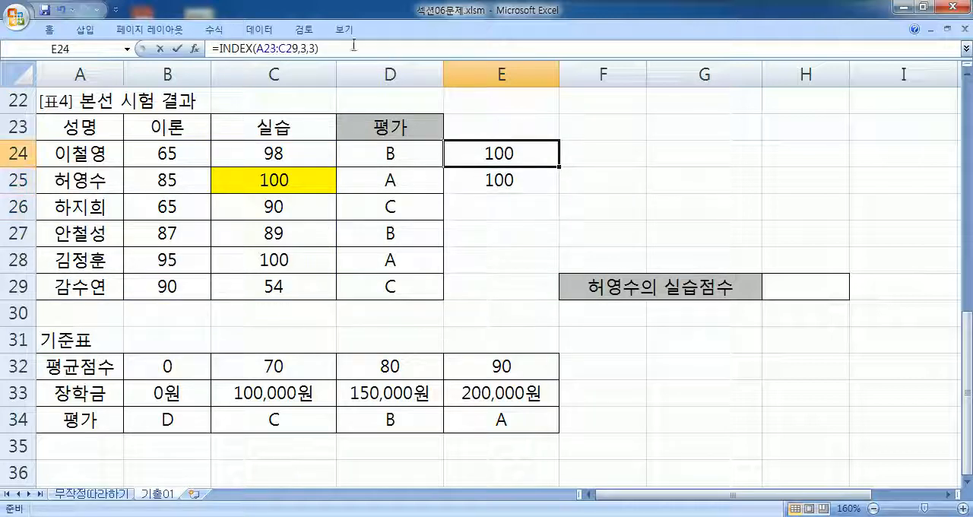
drag(355, 45, 212, 48)
key(ctrl+c)
key(alt+Tab)
key(ctrl+v)
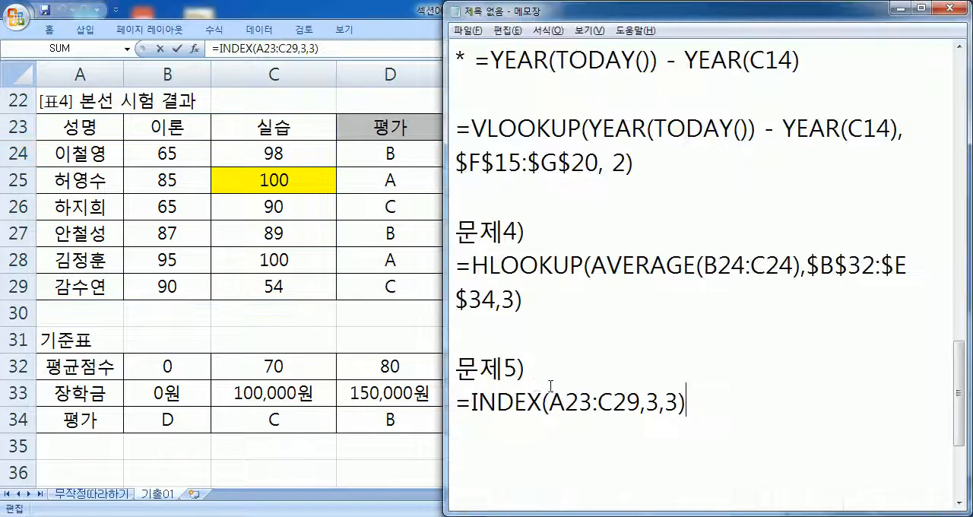
scroll(654, 341, down, 2)
key(Return)
key(Return)
key(Return)
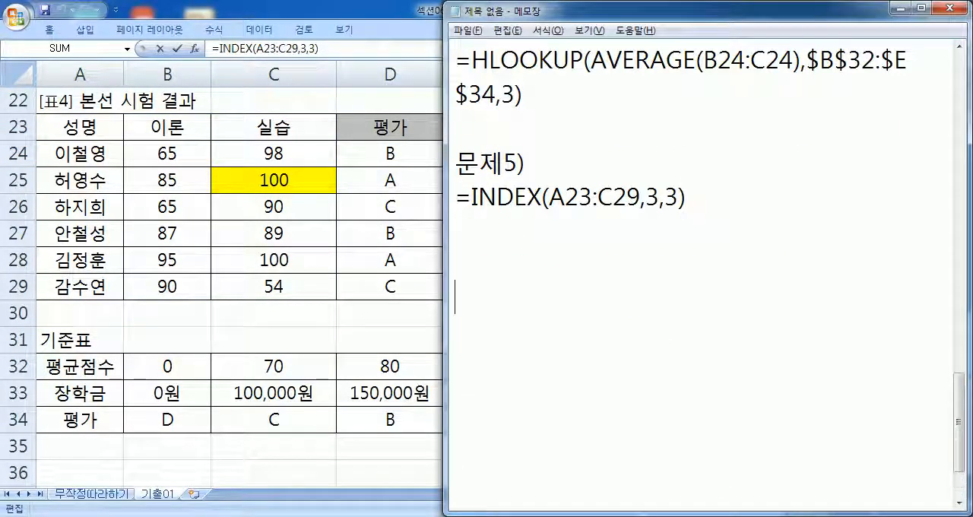
- Copy E25's INDEX formula from Excel into Notepad on the line directly below the first INDEX formula
key(alt+Tab)
key(Escape)
click(521, 181)
drag(394, 51, 169, 57)
drag(342, 50, 122, 52)
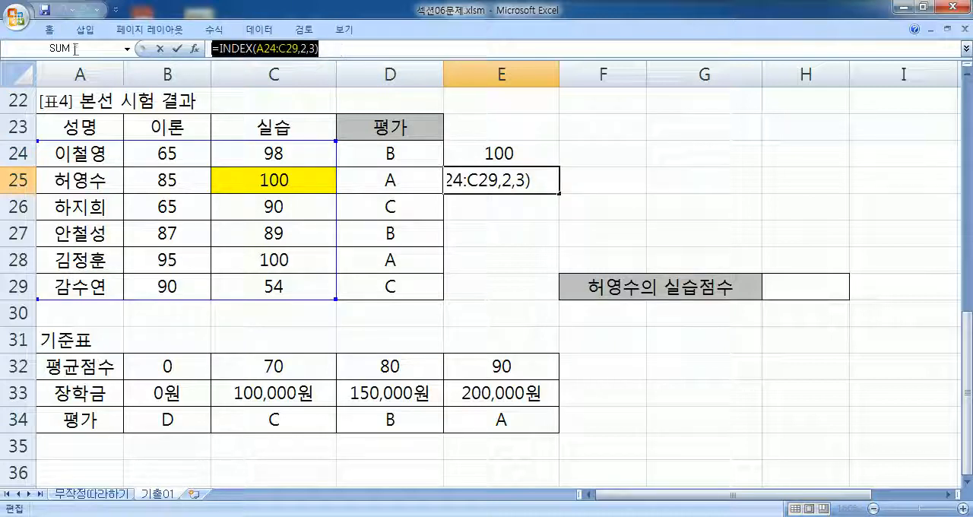
key(ctrl+c)
key(alt+Tab)
click(520, 231)
key(ctrl+v)
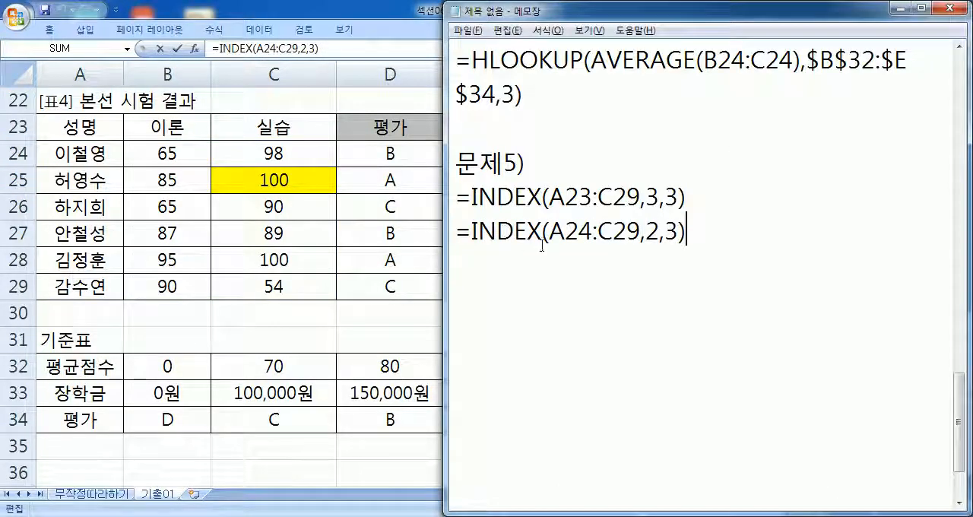
key(Return)
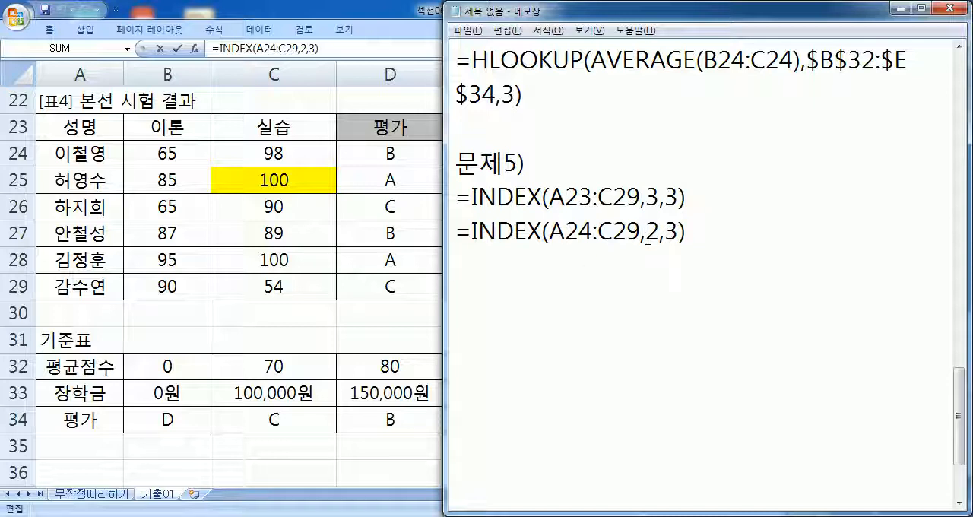
- Return to Excel, close the E25 edit, and examine the data and header ranges of 기준표, 표4 and 결혼기념일표
click(322, 243)
key(Escape)
scroll(359, 246, down, 2)
drag(165, 206, 477, 255)
drag(96, 209, 46, 418)
drag(178, 206, 458, 265)
drag(82, 207, 471, 259)
scroll(91, 203, up, 3)
drag(93, 204, 324, 357)
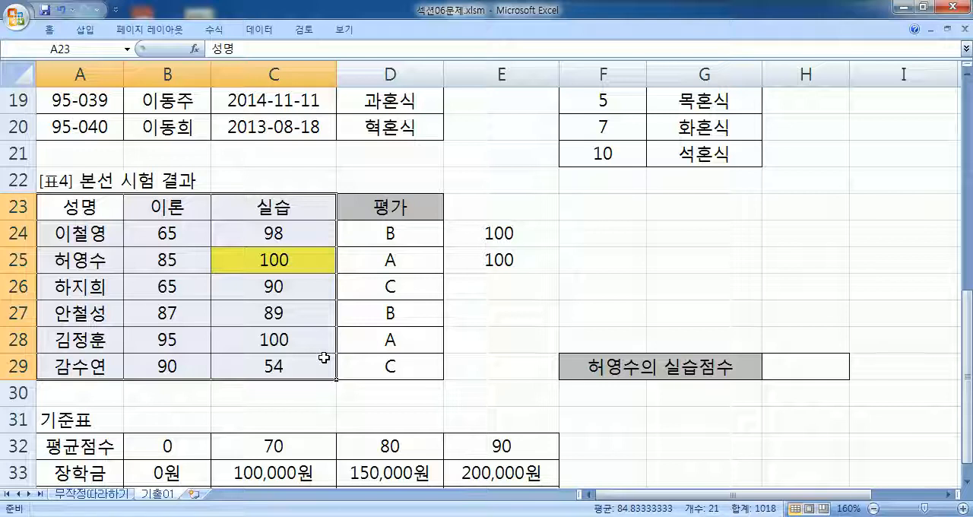
scroll(322, 357, up, 4)
scroll(627, 304, down, 1)
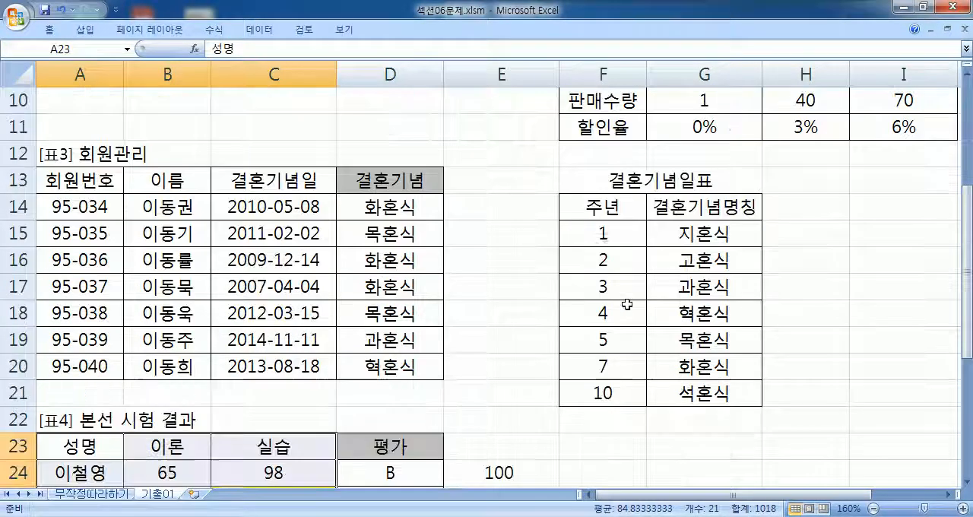
drag(594, 207, 710, 209)
drag(584, 240, 608, 393)
drag(606, 204, 658, 212)
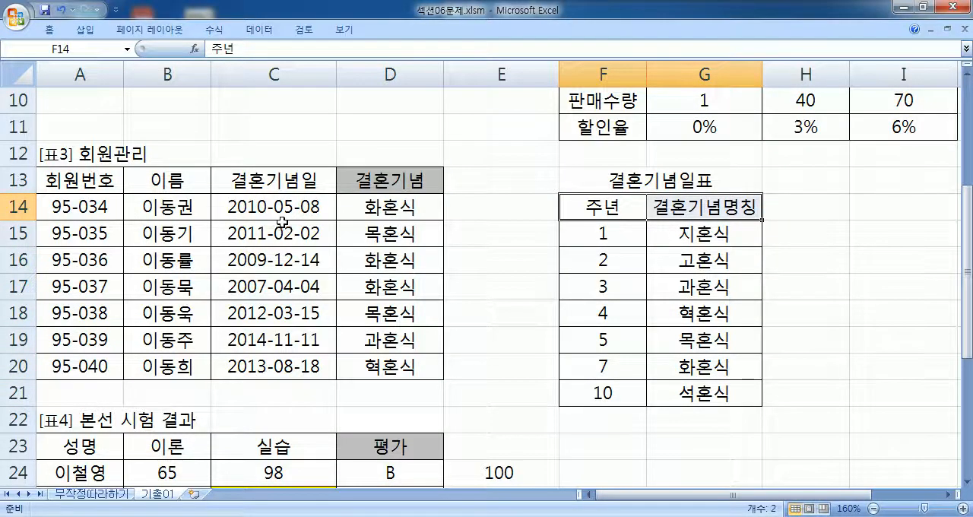
- Review the first student's row in 표4, D24's HLOOKUP formula and the INDEX formulas in E24 and E25
scroll(279, 223, down, 4)
mouse_move(174, 153)
mouse_down()
mouse_move(276, 154)
mouse_move(176, 155)
mouse_up()
drag(85, 152, 280, 153)
click(278, 153)
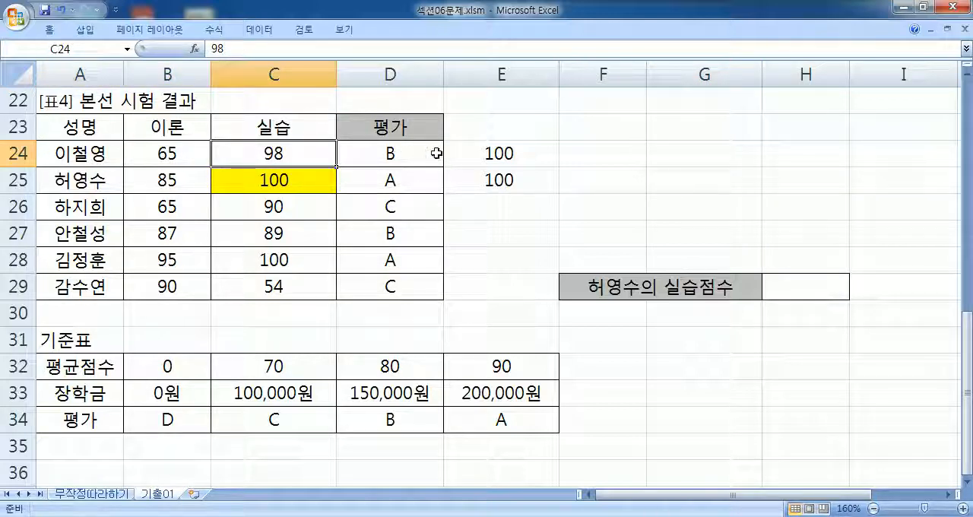
double_click(389, 149)
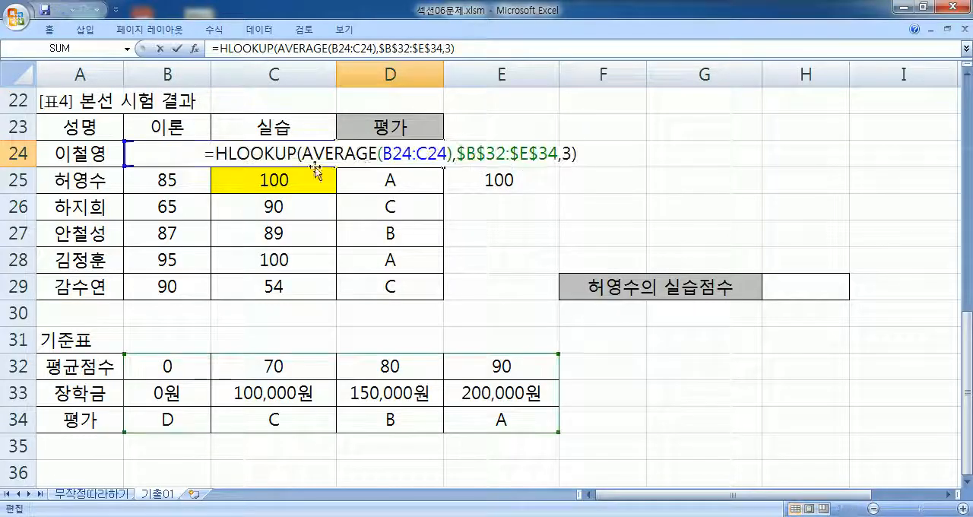
key(Escape)
click(502, 152)
double_click(501, 152)
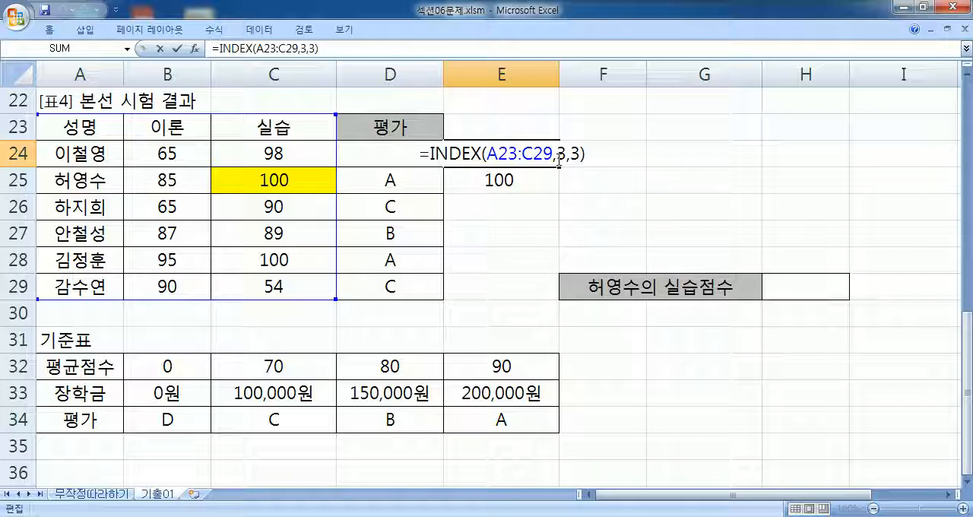
key(ctrl+Return)
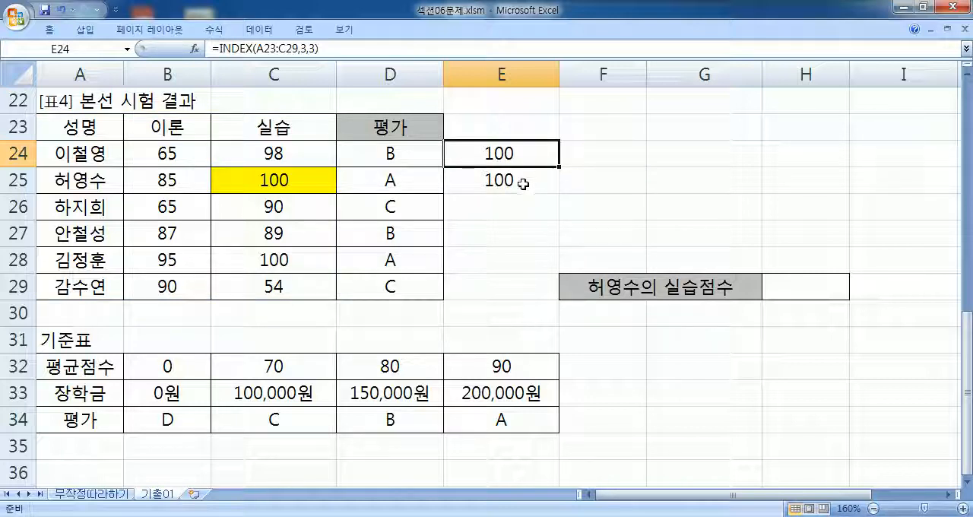
click(523, 183)
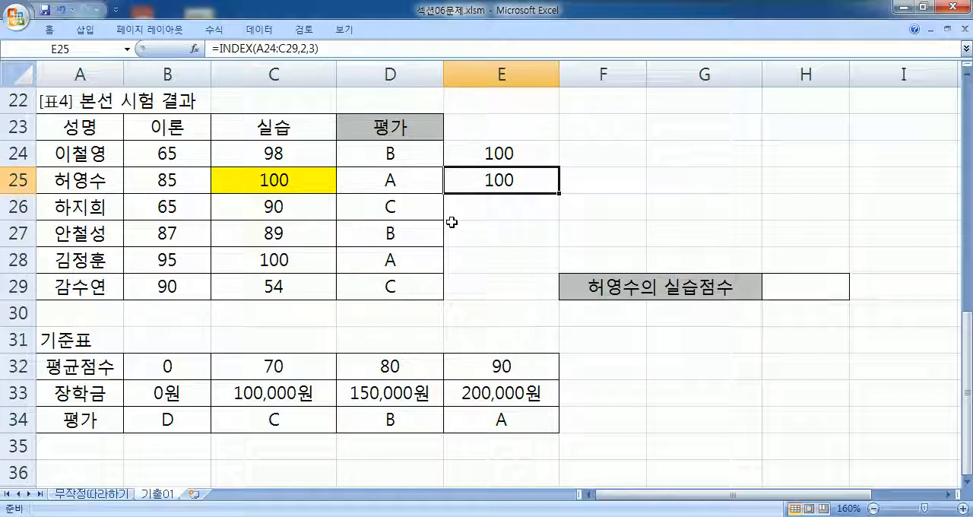
- Open the workbook 섹션07문제.xlsm and enlarge its first sheet, 무작정따라하기
click(17, 16)
click(53, 83)
click(259, 281)
scroll(259, 281, down, 2)
double_click(199, 186)
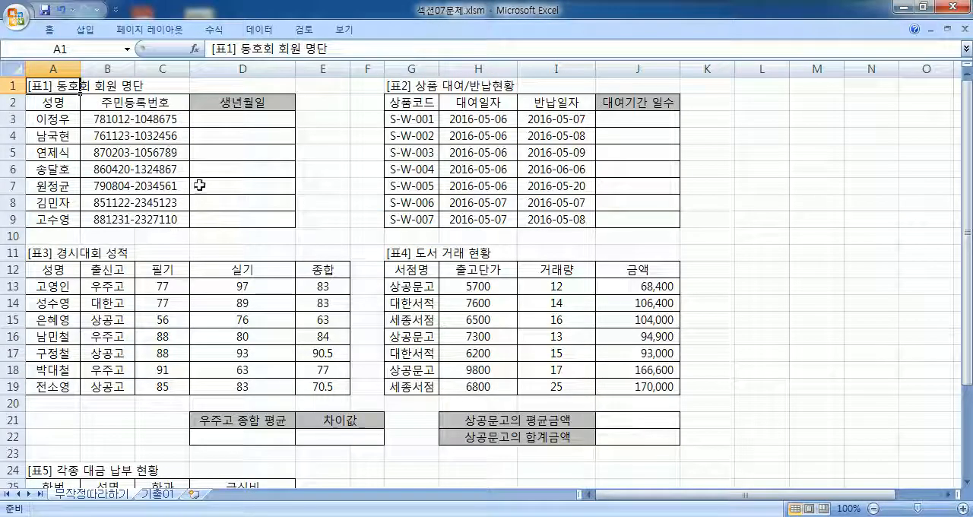
ctrl+scroll(29, 89, up, 2)
ctrl+scroll(29, 91, up, 2)
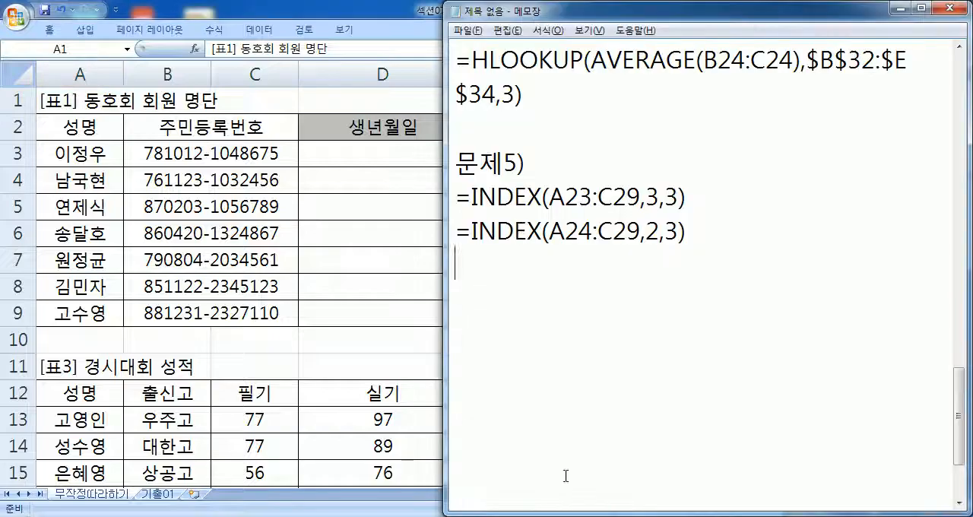
- In Notepad, add the heading "92P)" after a blank line below the INDEX formulas, followed by a new line
scroll(511, 230, down, 2)
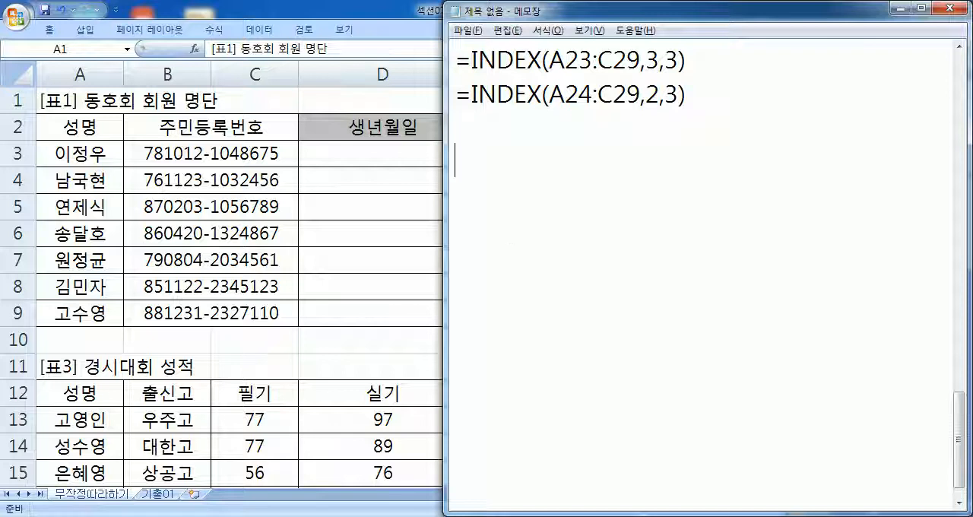
text(92P))
key(Return)
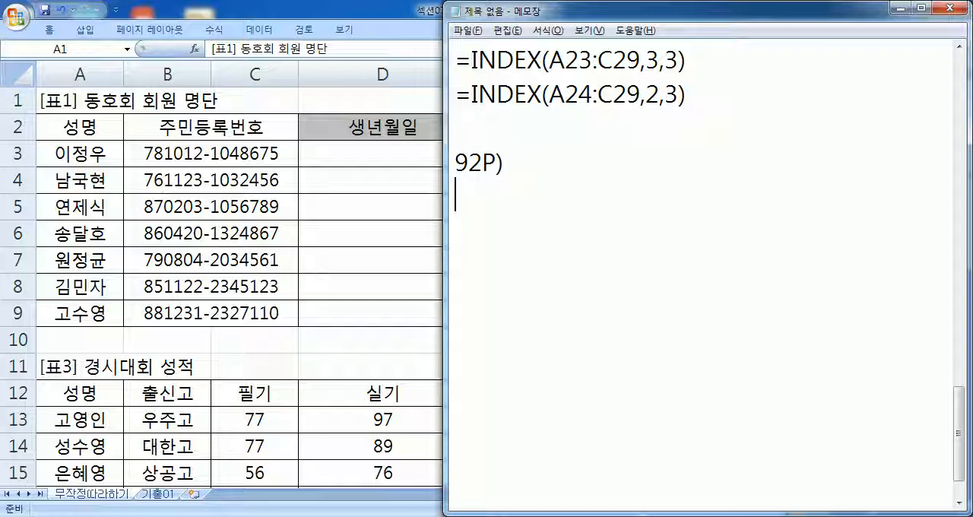
- Below the 92P) heading, write the exercise title "문제1) 주민번호를 이용하여 생년월일을 출력" and start a new line
text(문제1))
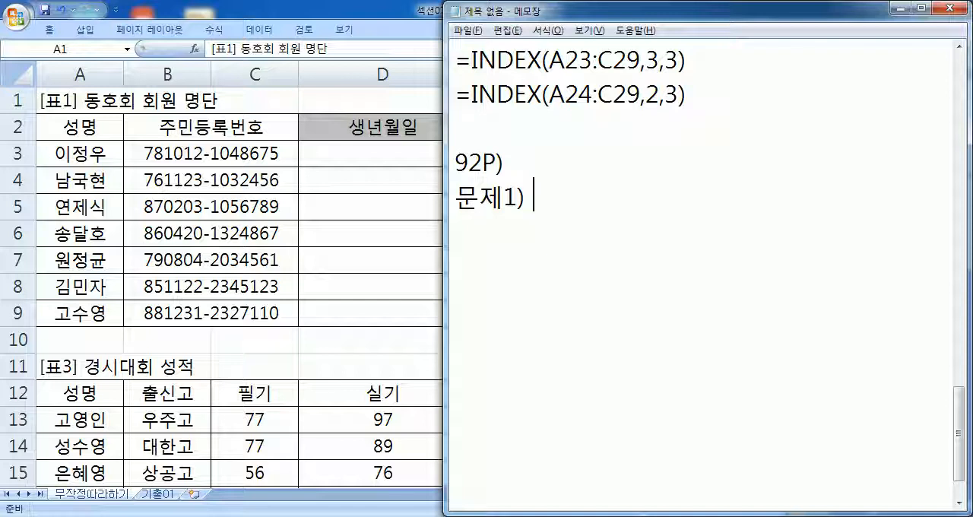
text( 주민번호를 이용항)
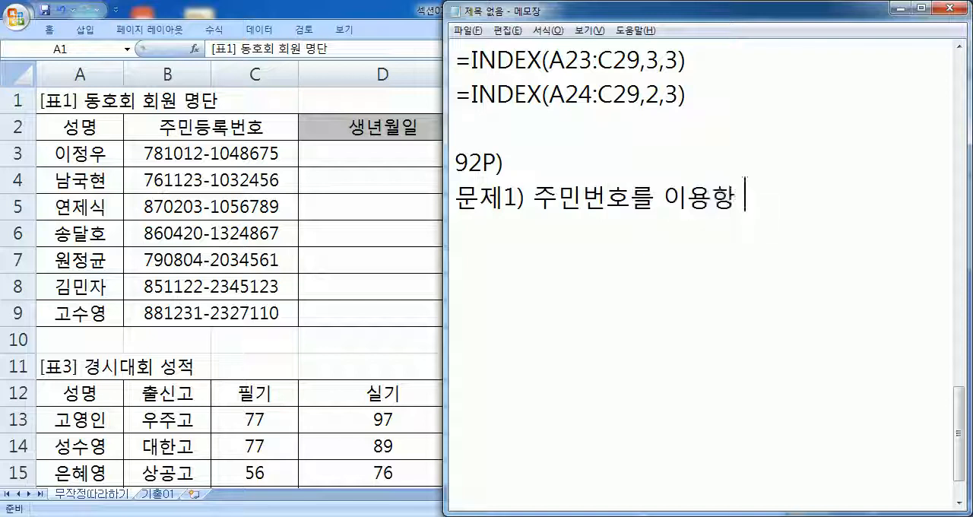
key(BackSpace)
key(BackSpace)
text(하여 생년워월일()
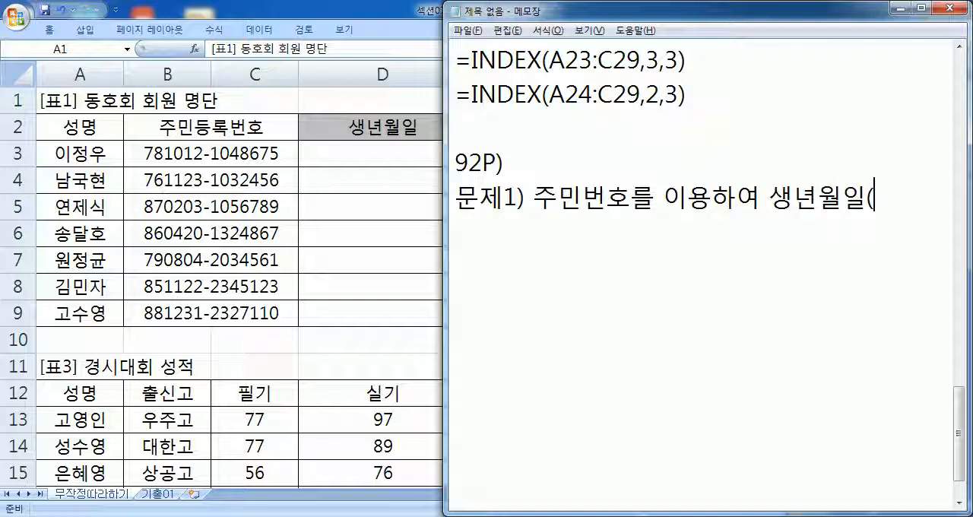
key(BackSpace)
text(을 출ㄹ)
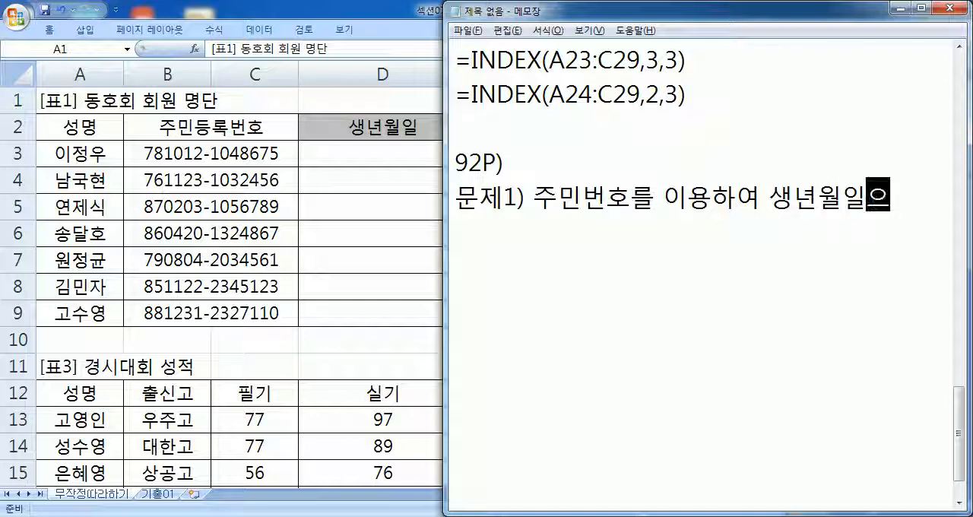
text(력)
key(Return)
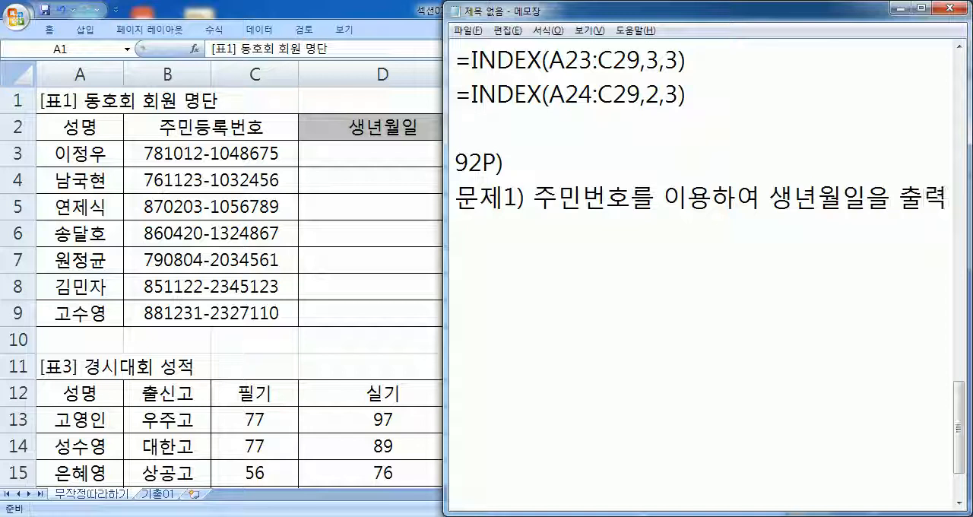
- Note the functions required for the exercise as "DATE, LEFT, MID 함수를 사용" on its own line
text(DATE)
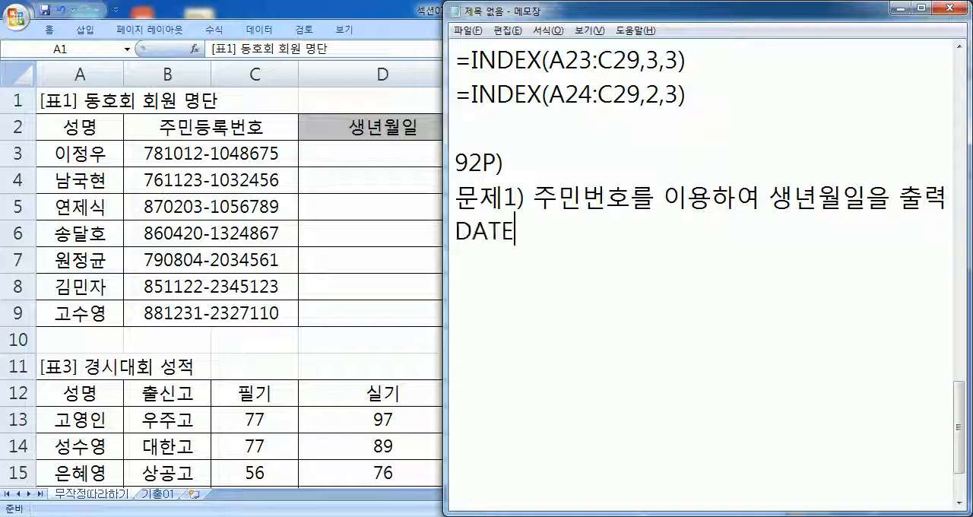
text(, LEFT)
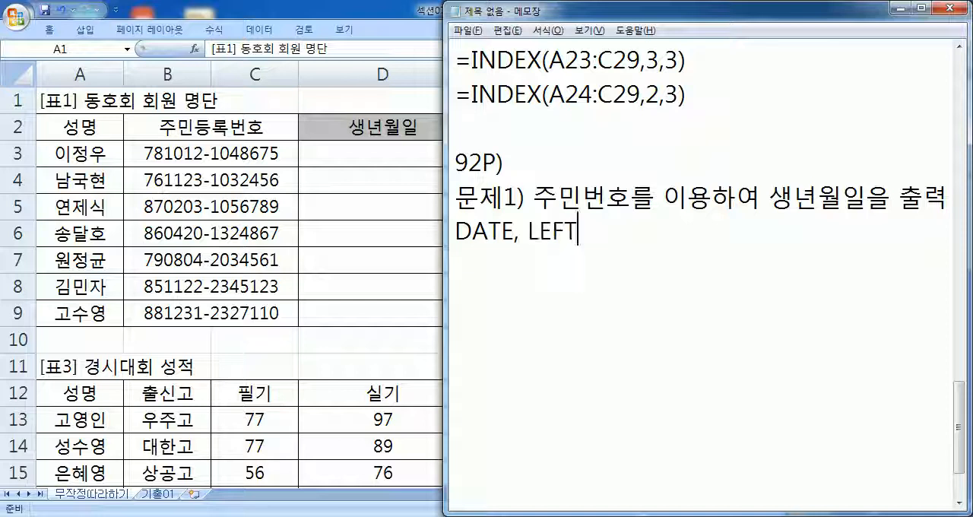
text(, MID)
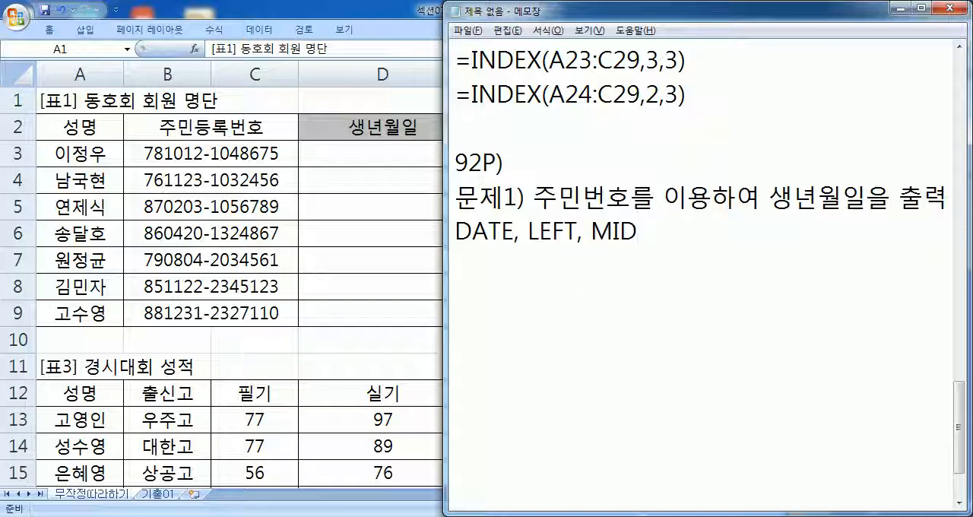
text( 함수를 사용)
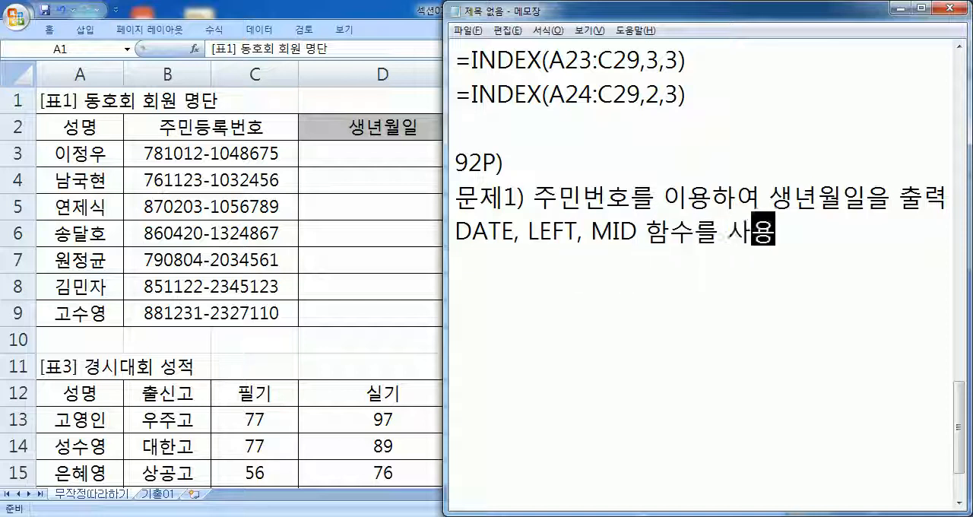
key(Return)
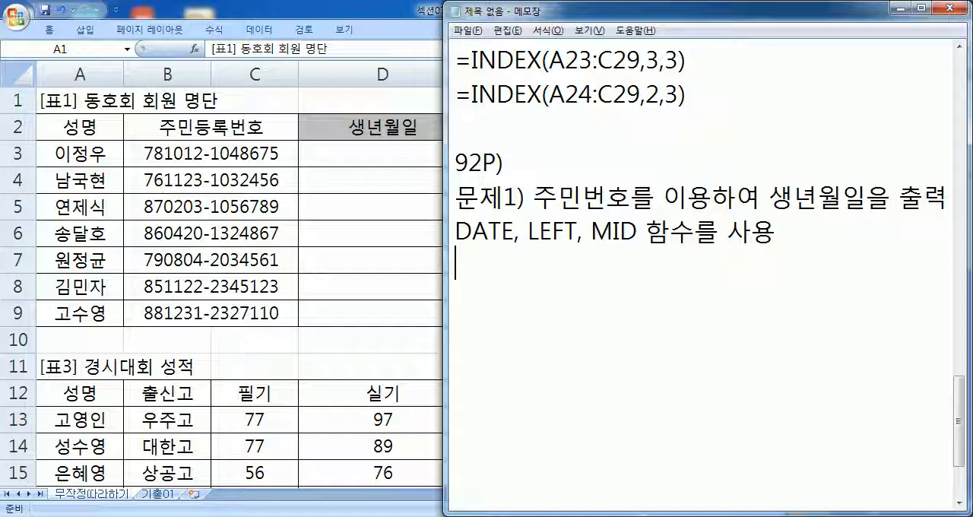
- Note the format requirement "생년월일의 셀 서식은 … 형식으로 처리", giving a sample birth date in year-month-day form with hyphens
text(TO)
key(BackSpace)
key(BackSpace)
key(Hangul)
text(샛생년월일ㅇ)
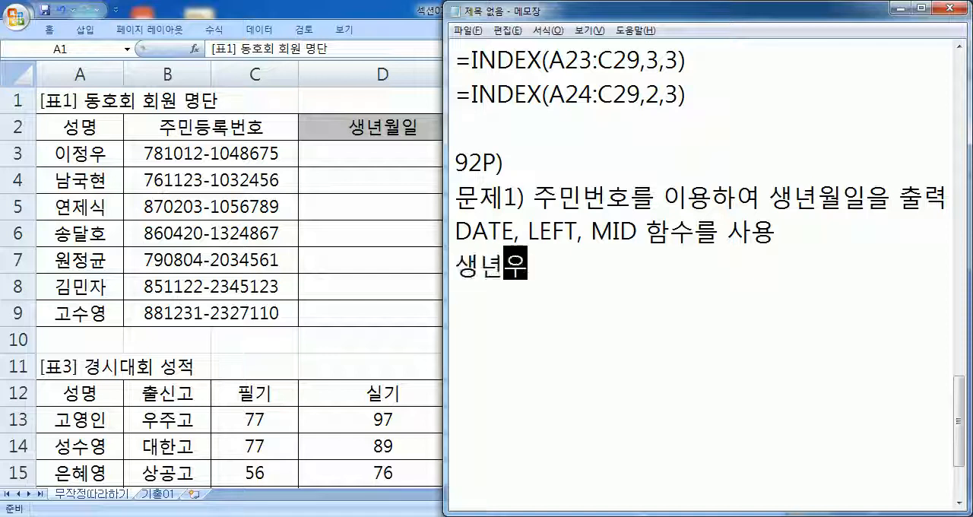
text(의 새)
key(BackSpace)
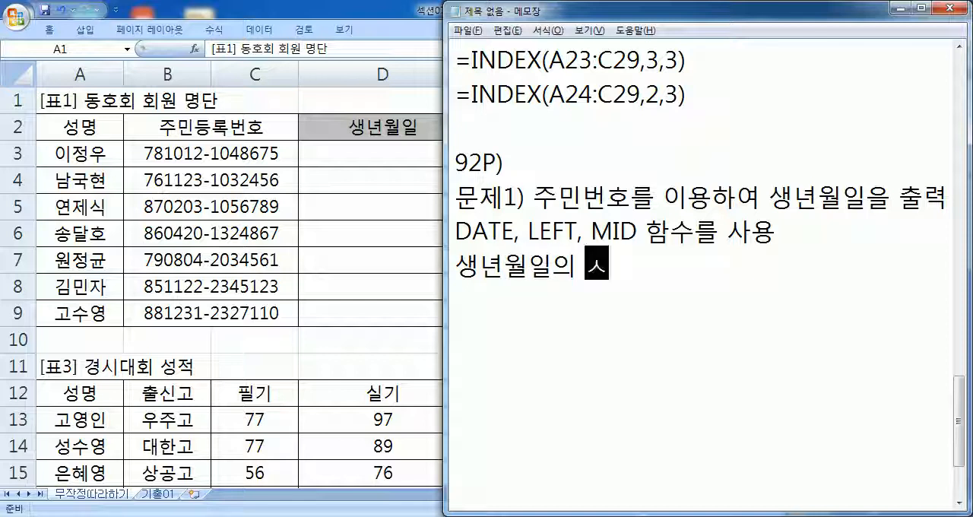
text(셀 섯식은 )
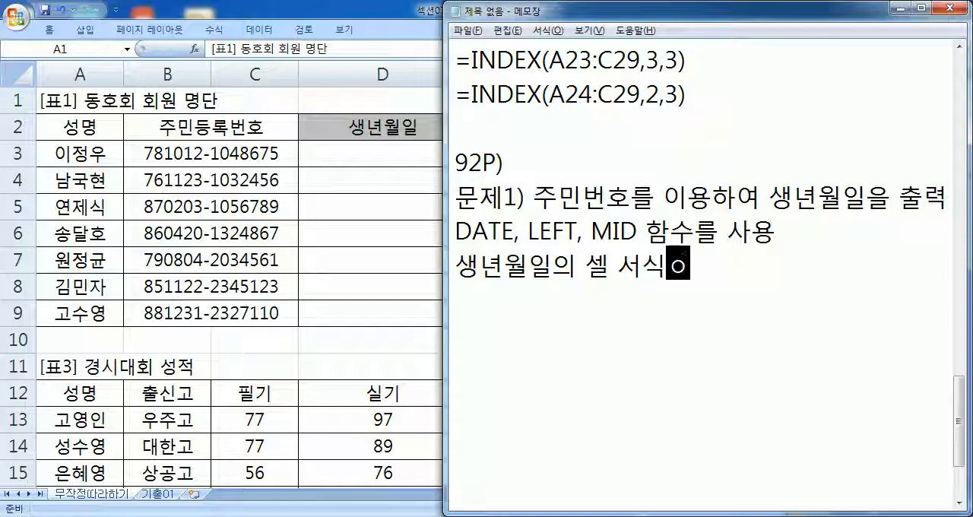
text(1978-10-12GUDTL)
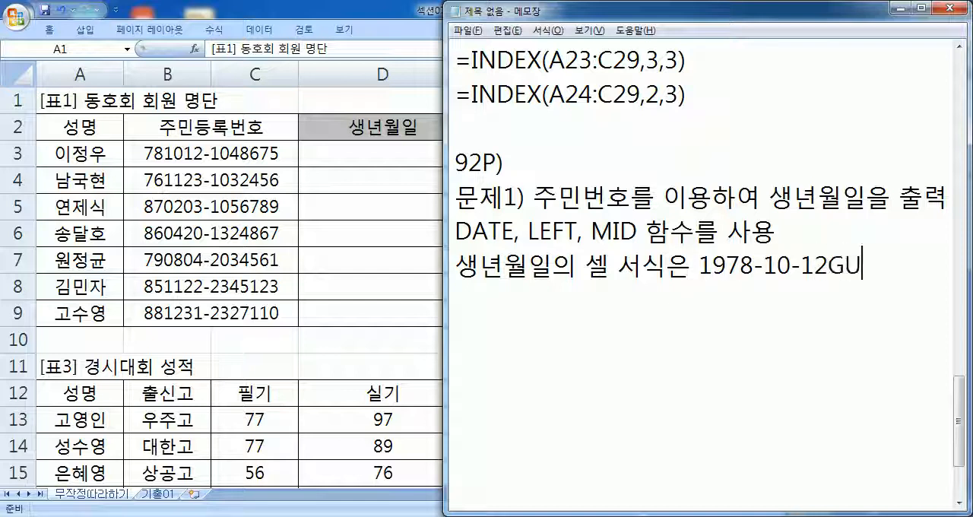
key(BackSpace)
key(BackSpace)
key(BackSpace)
key(BackSpace)
key(BackSpace)
text(형식으로)
key(Return)
text(처리)
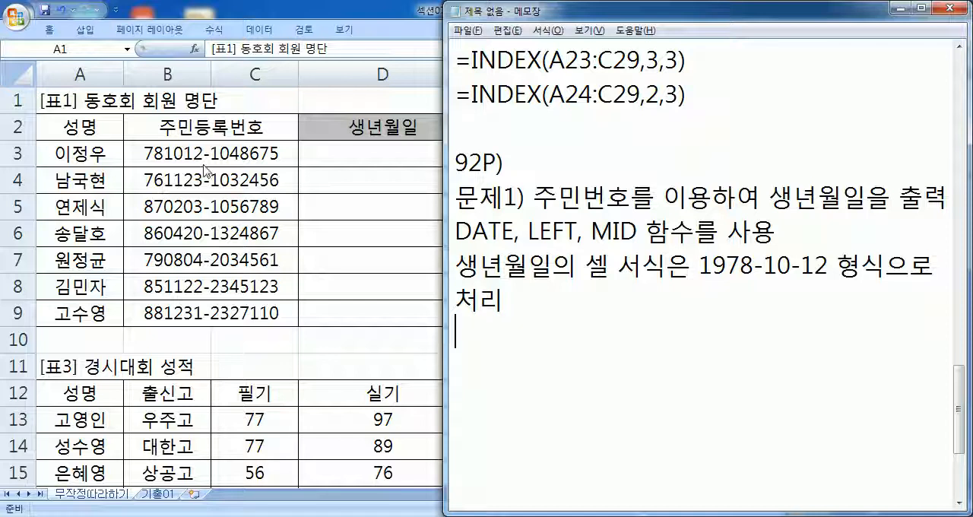
- Highlight the sample date in the note, switch to Excel, enter 13 in D3 to test its date format, and clear the cell
drag(698, 266, 837, 268)
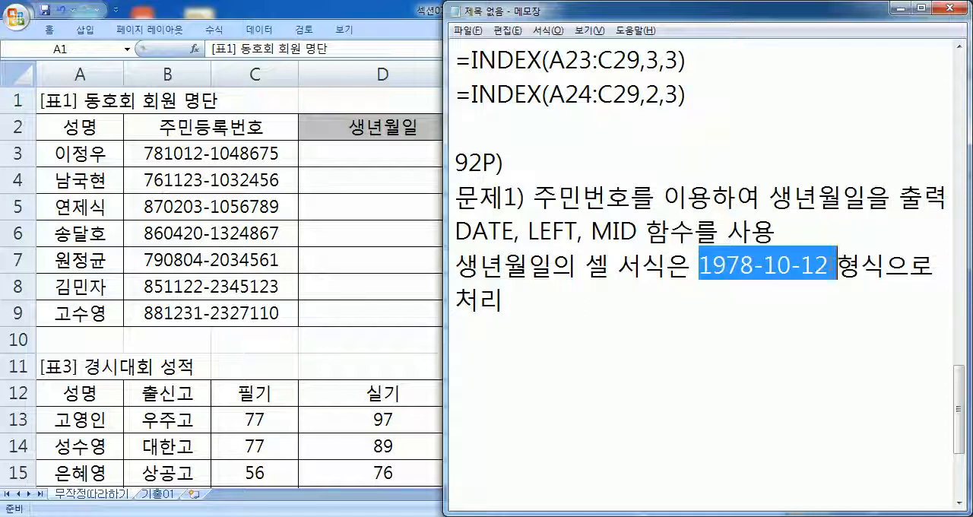
click(380, 152)
text(13)
key(Return)
click(386, 154)
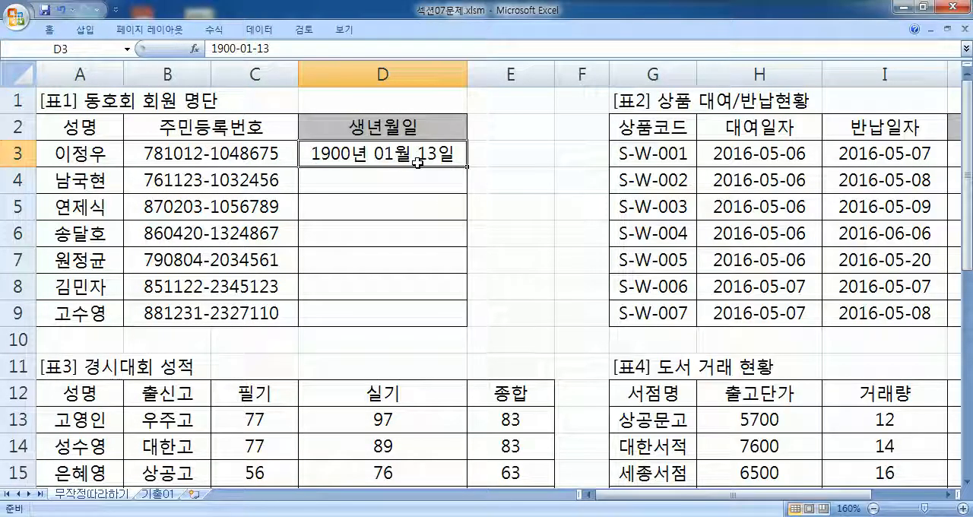
key(Delete)
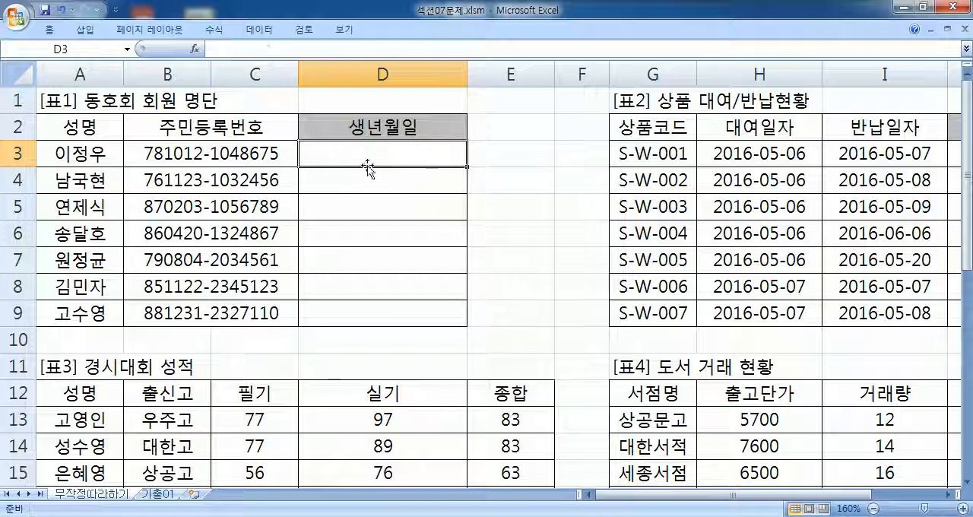
- Copy the first member's resident number from B3 in Excel and paste it after "B3 :" on a new line below the Notepad notes
key(alt+Tab)
click(824, 271)
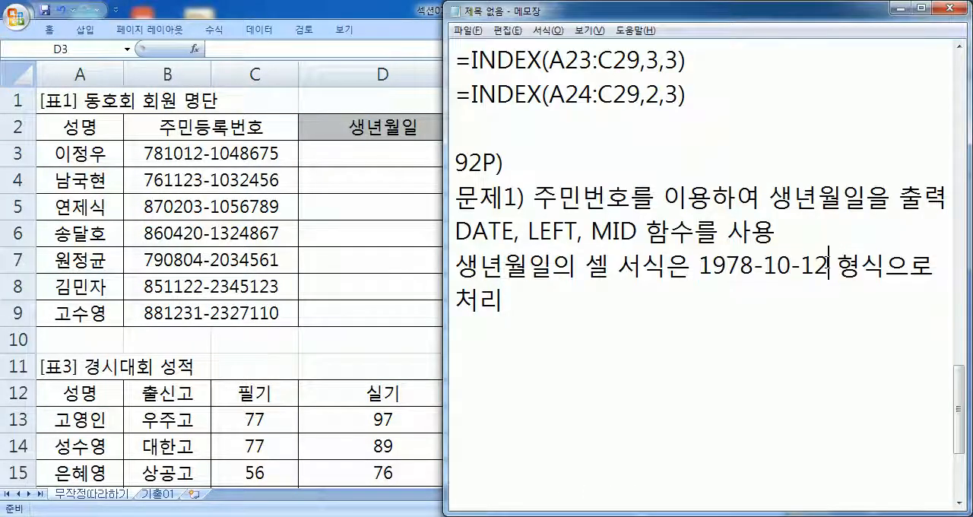
click(517, 337)
scroll(524, 269, down, 2)
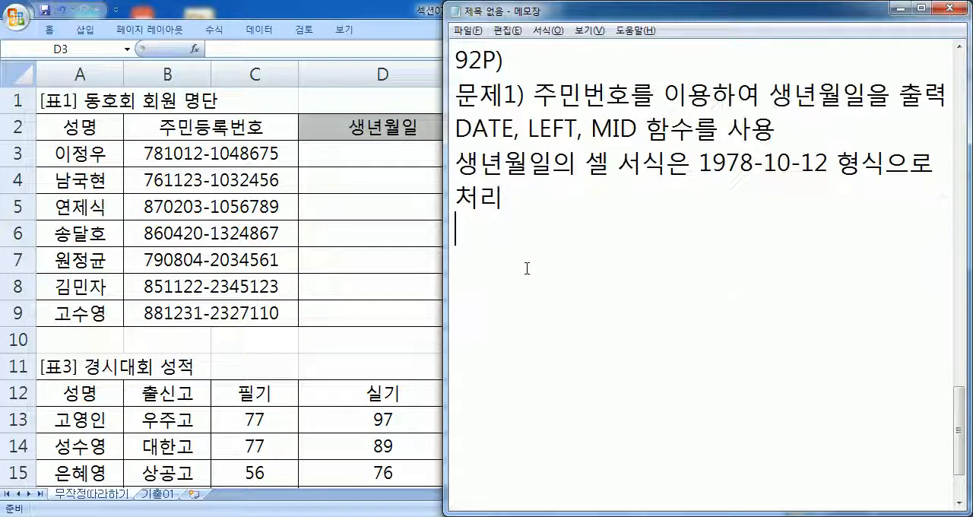
click(197, 162)
key(ctrl+c)
key(alt+Tab)
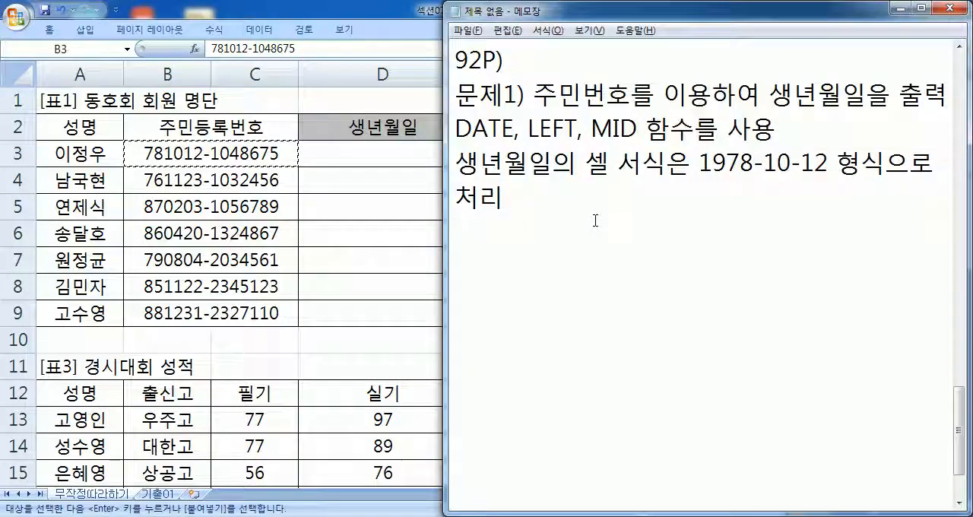
text(B3 :)
key(ctrl+v)
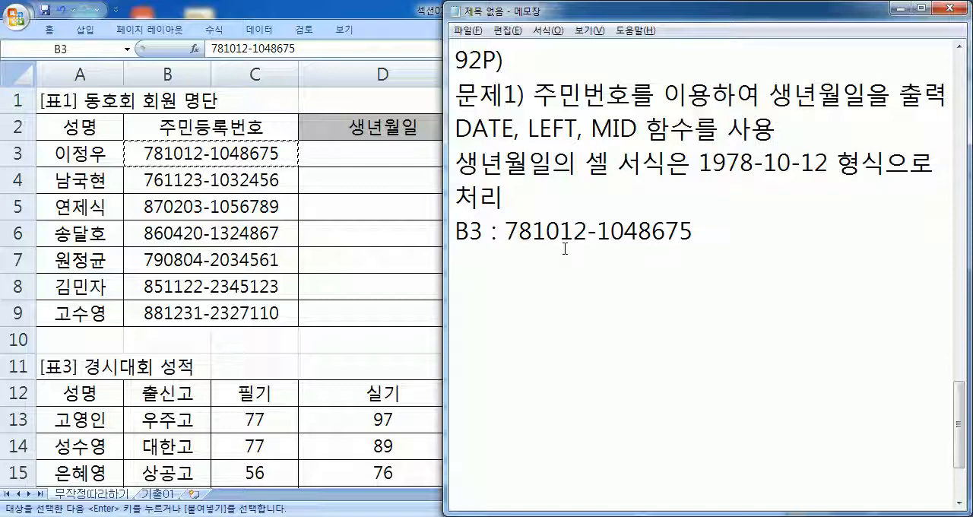
- Append ">" and the matching full birth date to the B3 example line, followed by a new line
text(> 1978-)
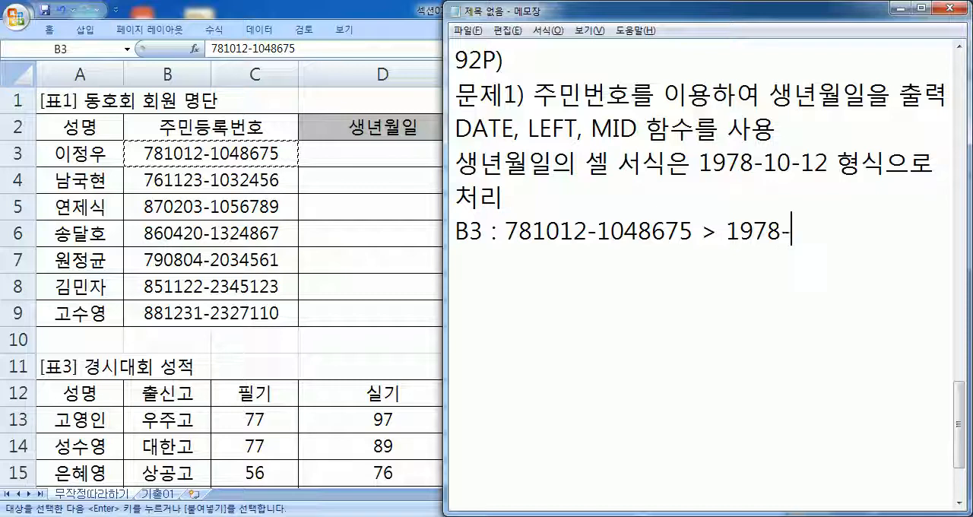
text(10-12)
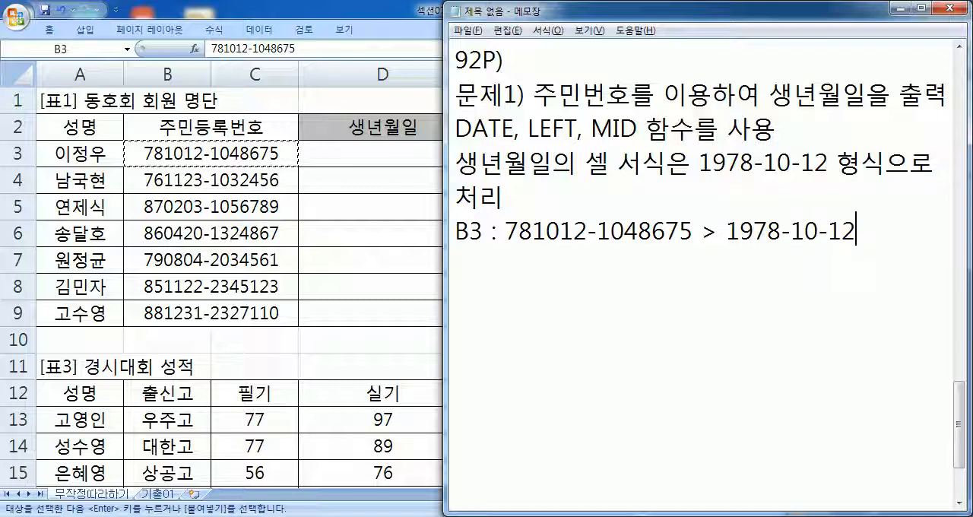
key(Return)
- Insert ", & 연산자" after "함수" in the required-functions line and highlight the & sign
click(641, 128)
click(693, 126)
text(, &)
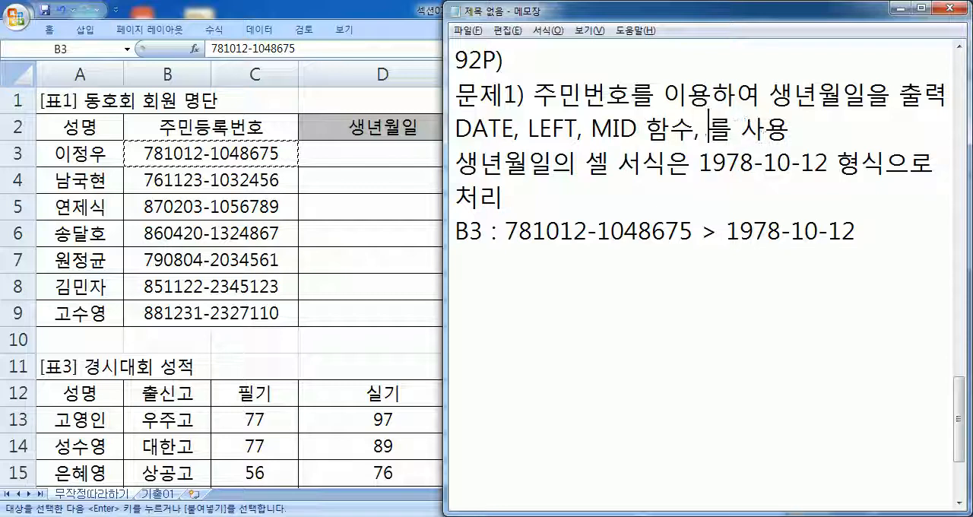
text( 연산자)
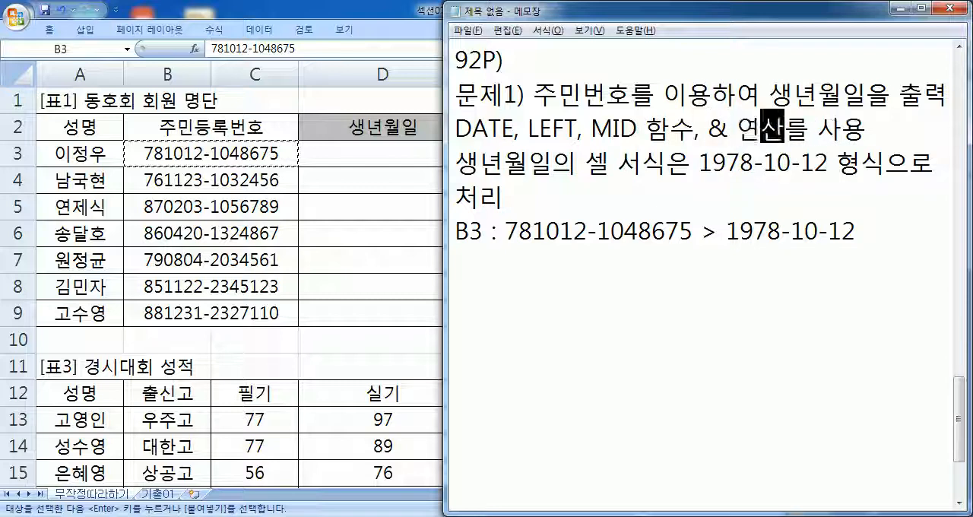
drag(699, 132, 723, 130)
click(716, 127)
double_click(716, 128)
click(716, 128)
drag(716, 128, 729, 129)
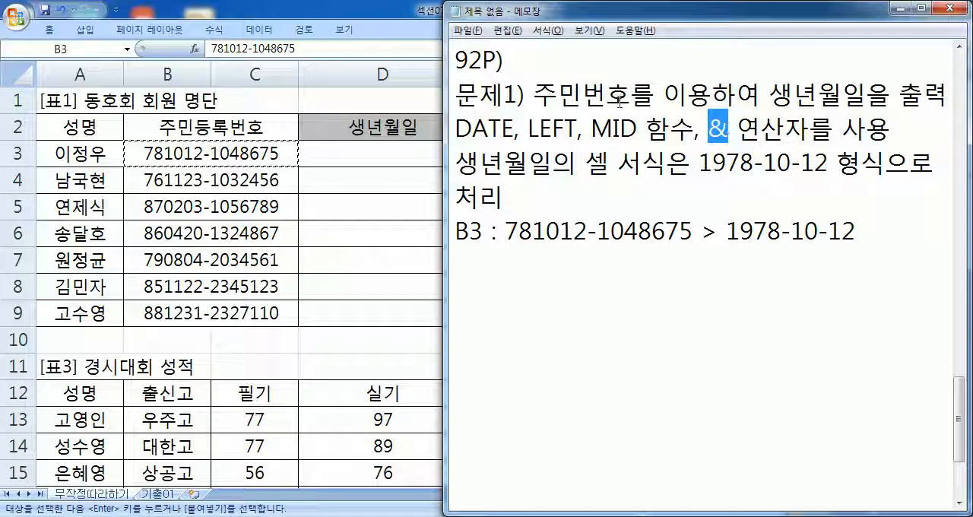
- Below the B3 example, write the syntax note "=DATE(년, 월, 일) : 날짜로 변환" and start a new line
click(507, 276)
scroll(606, 253, down, 1)
scroll(606, 253, up, 1)
text(=DATE(년, ㅇ월, 일))
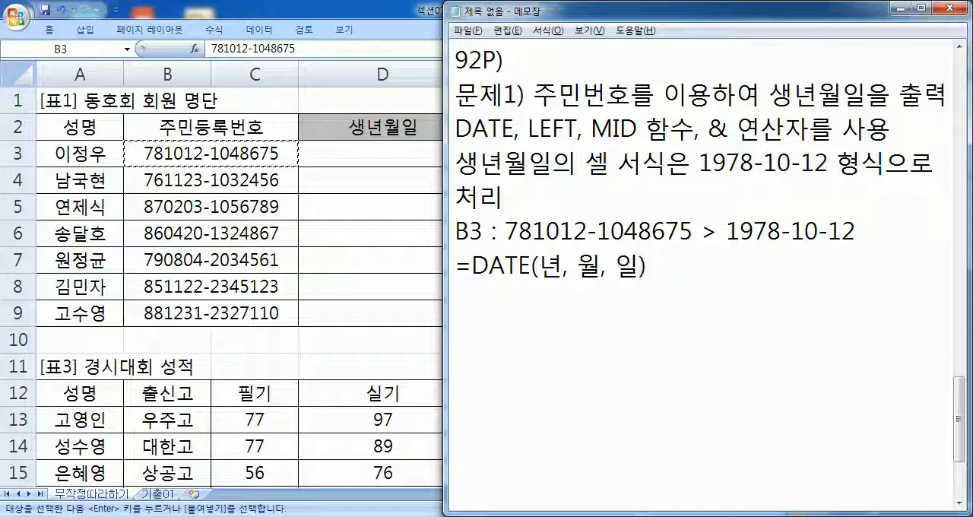
text(: SKF)
key(BackSpace)
key(BackSpace)
key(BackSpace)
key(Hangul)
text(ㄴ날짜로 변환)
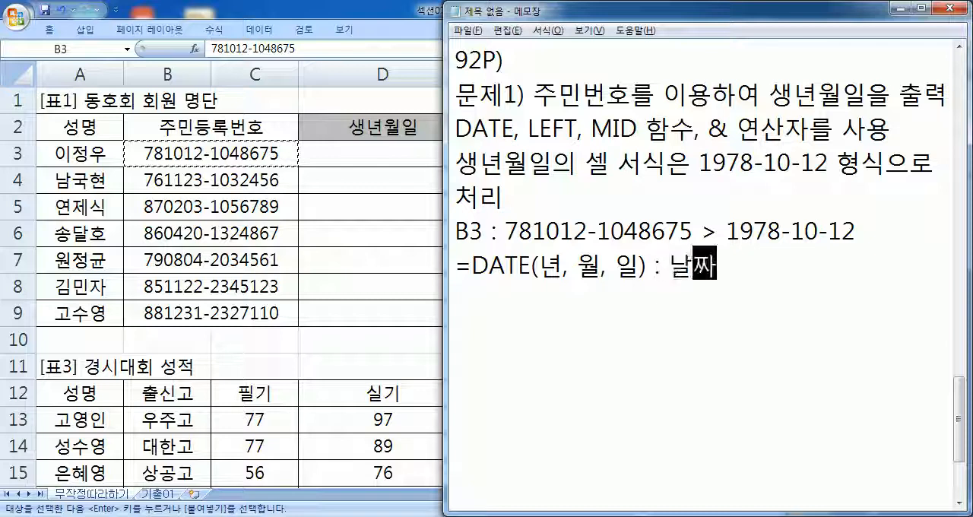
key(Return)
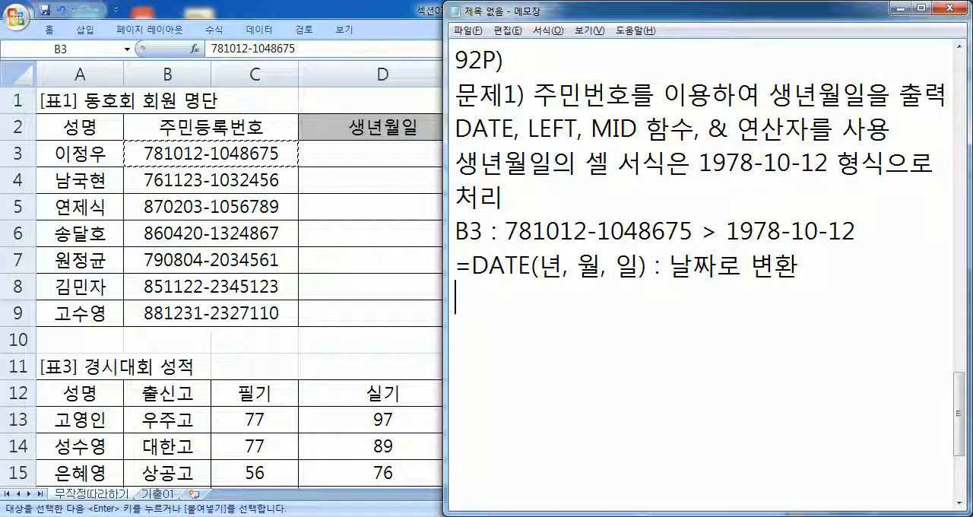
- Add the worked example "=DATE(2017, 4, 24) : 2017-04-24" under the DATE syntax, followed by a new line
text(=DATE(20178)
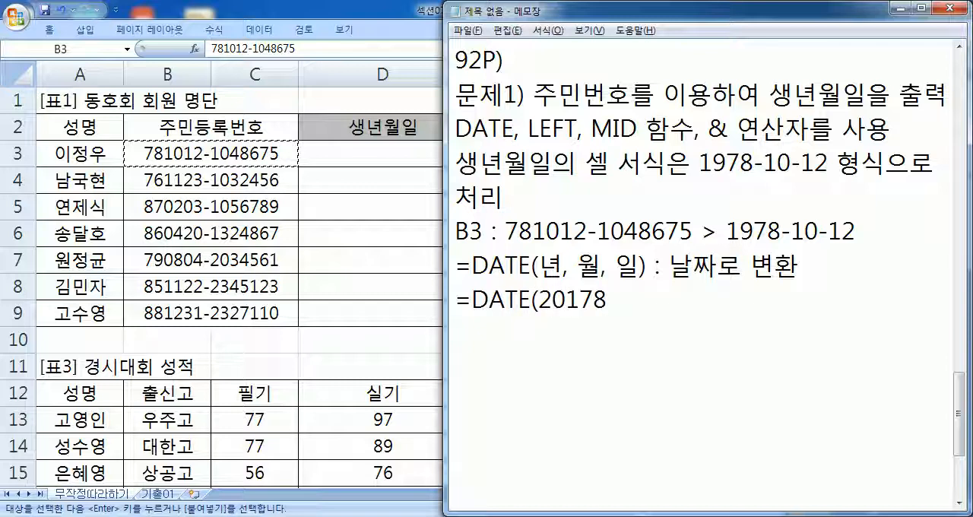
key(BackSpace)
text(, 1)
key(BackSpace)
text(4, 24) : 2017)
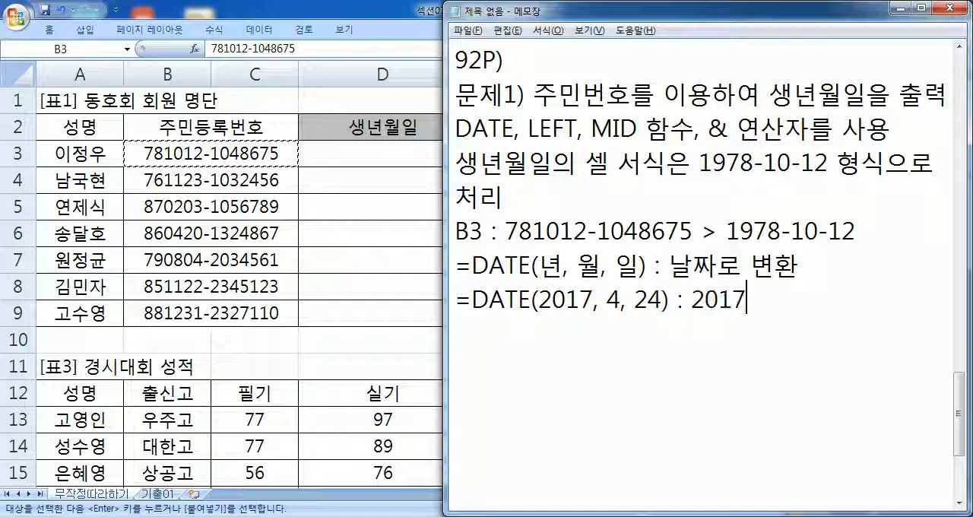
text(-04-24)
key(Return)
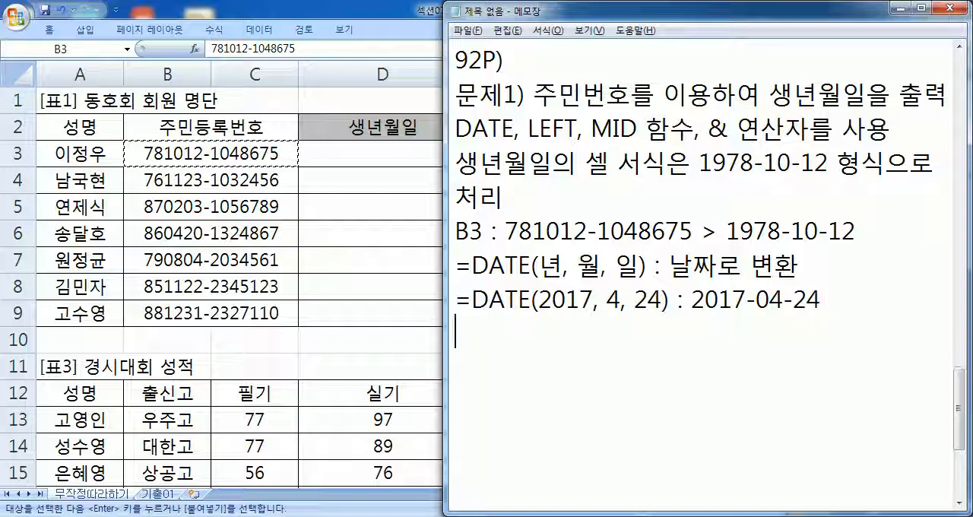
- Add a second example, "=DATE(2017, 15, 50)", using out-of-range month and day arguments
text(=ㅇㅁㅅ)
key(BackSpace)
key(BackSpace)
key(BackSpace)
key(Hangul)
text(DATE(2017)
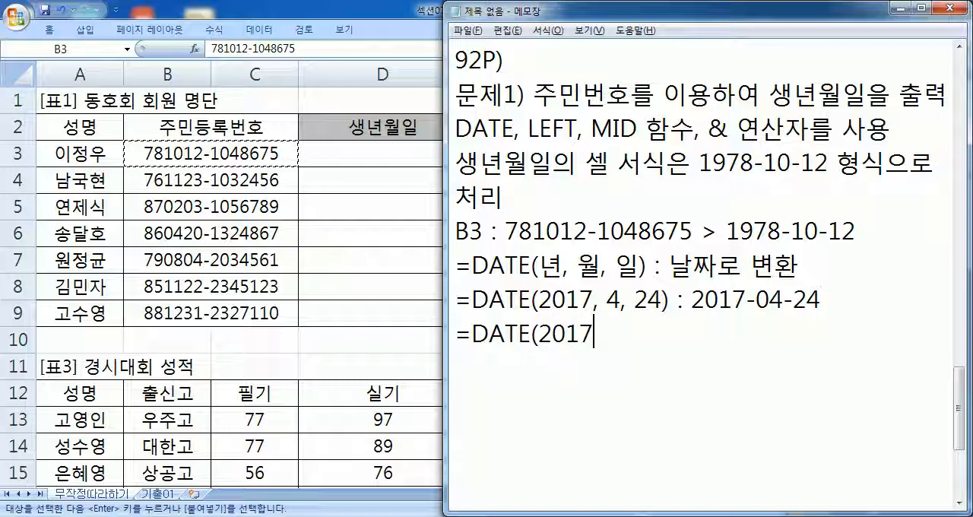
text(, 15, 50))
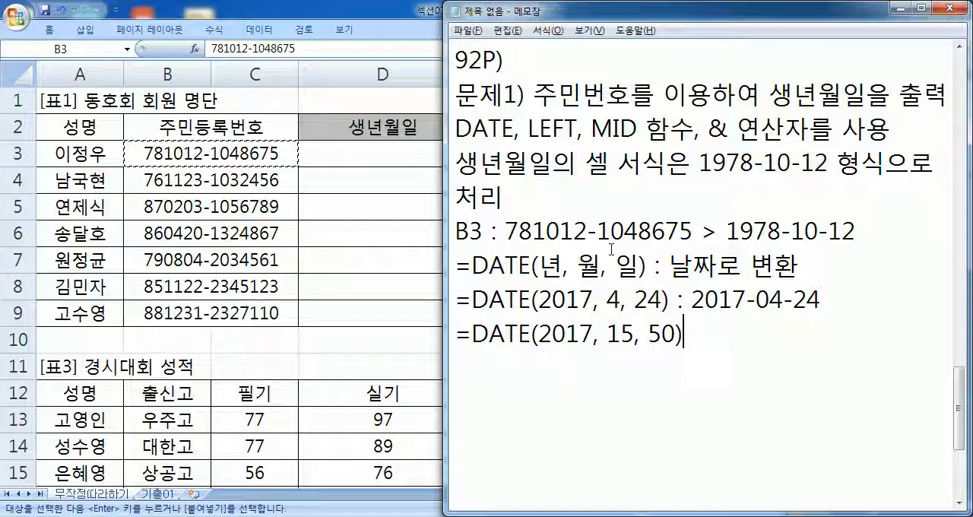
- Complete the second DATE example with the result ": 2017-15-50 X" marking it as wrong, and start a new line
scroll(612, 250, down, 1)
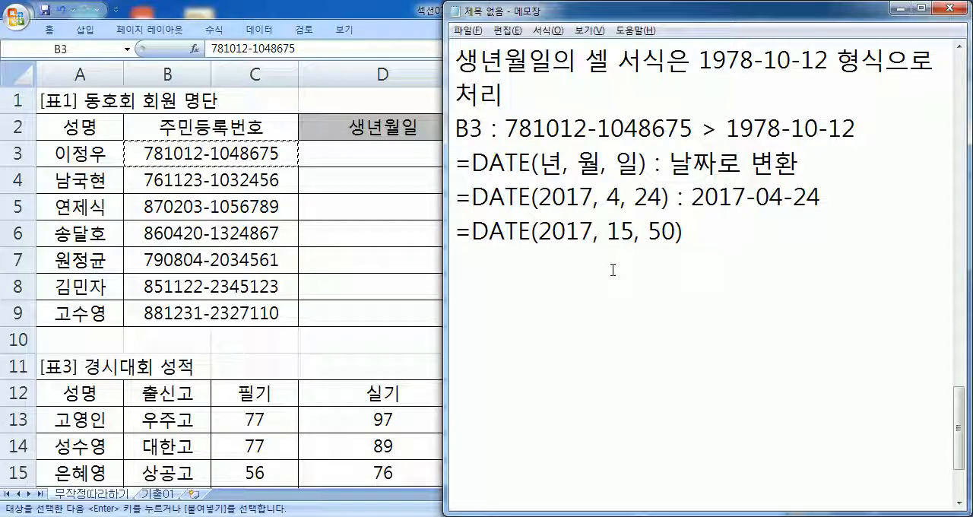
text(: 2017-15-50)
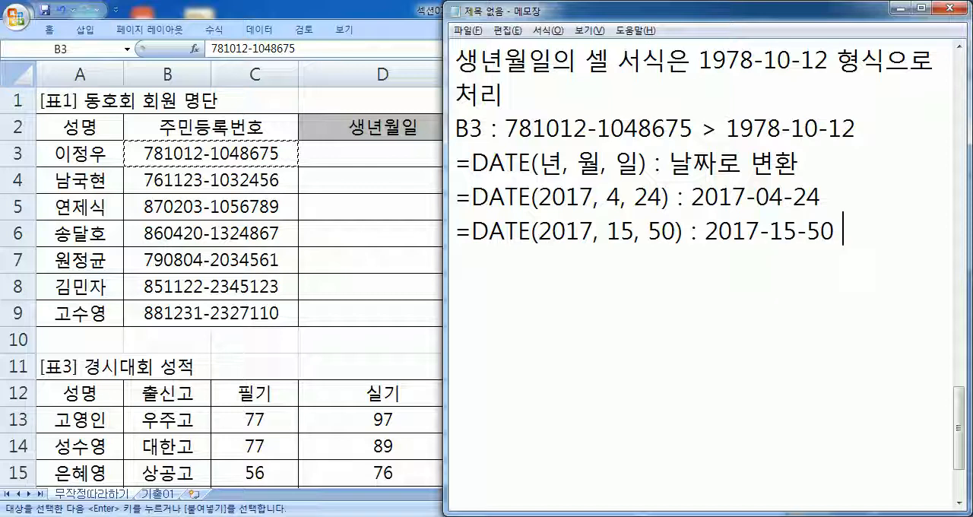
text( ㅌ)
key(BackSpace)
text(X)
key(Return)
- On the new line, write the month carry-over conversion "2017-15-50 > 2018-03-50"
text(2017-15-50 > 2)
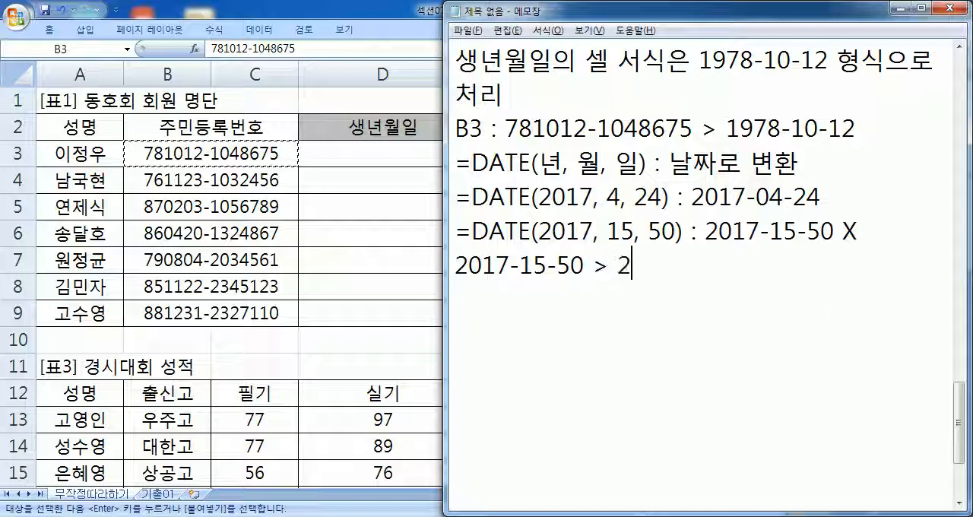
text(018-03-)
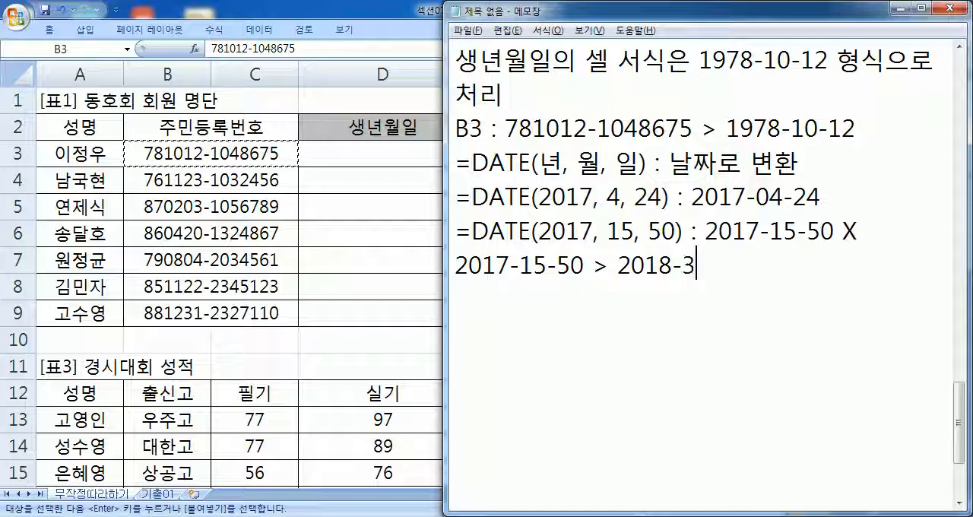
text(50)
key(Left)
key(Left)
key(Left)
key(Left)
text(0)
- Highlight the month 15 in the conversion line, and extend the line's end with " > 2018-04-19 O"
drag(520, 266, 545, 268)
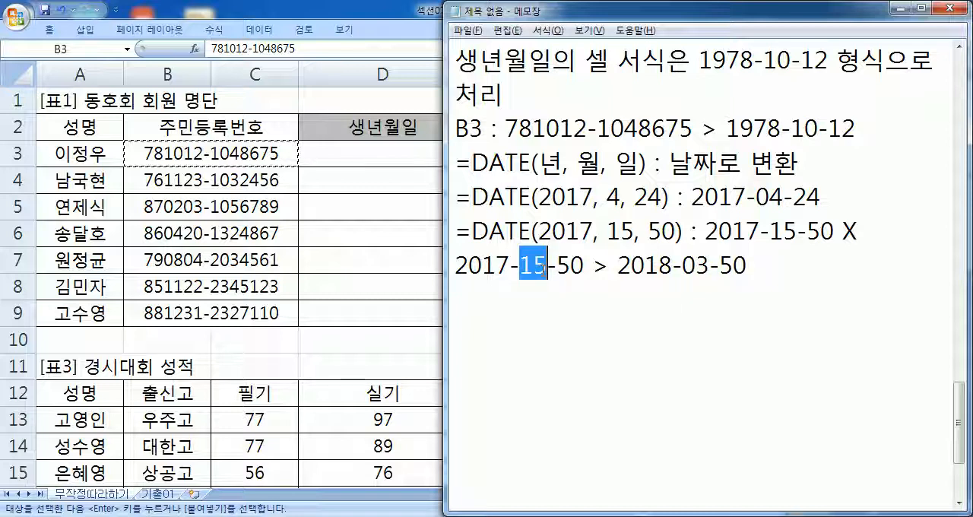
click(748, 266)
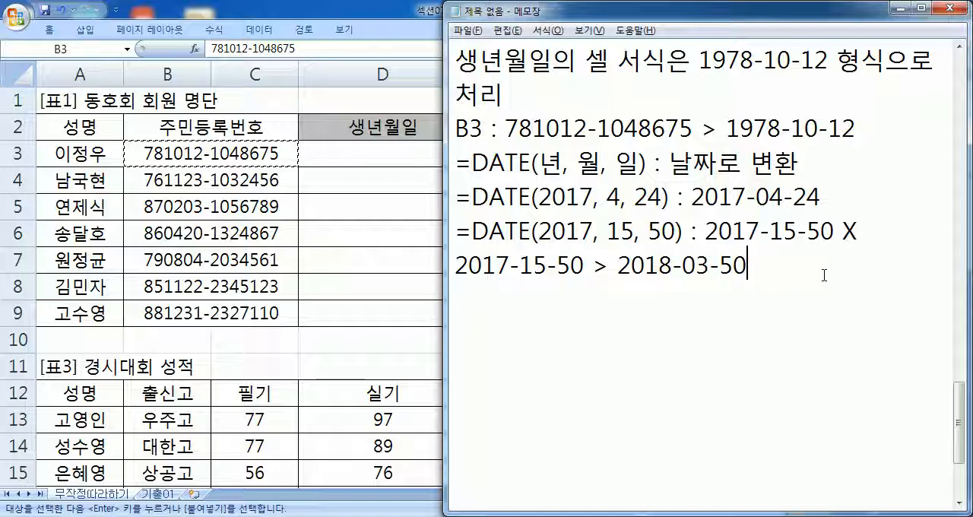
text(> 2018-04-19)
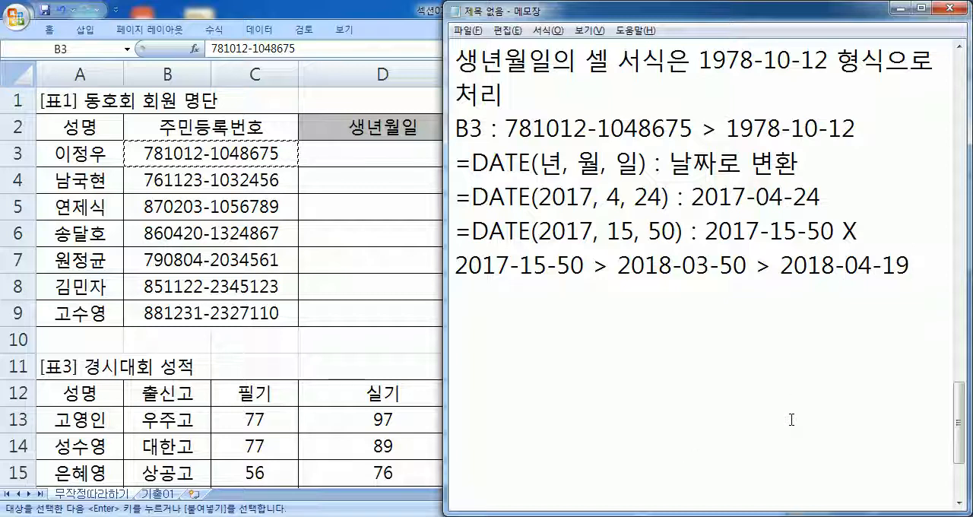
text(O)
- Review the out-of-range DATE example by highlighting the wrong date, its formula and the final date, ending on the empty line below
drag(706, 229, 835, 229)
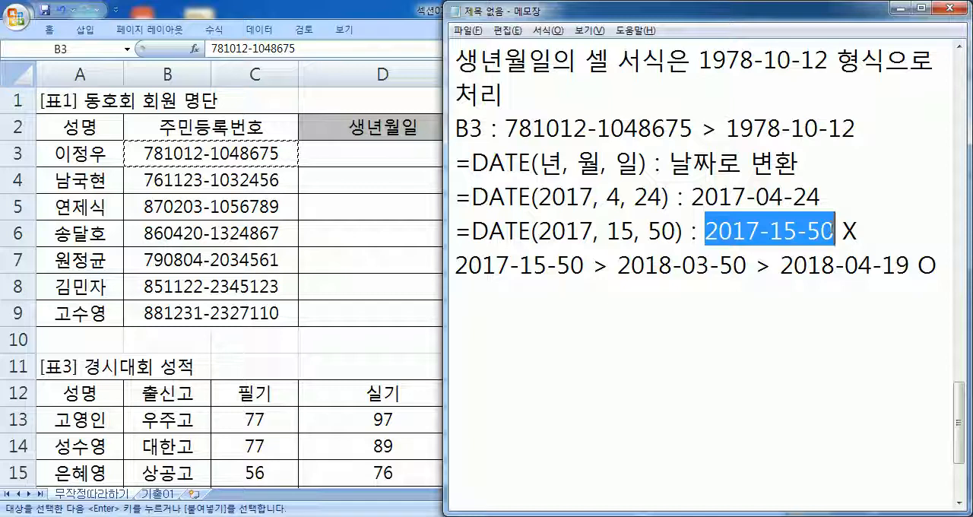
drag(472, 229, 692, 232)
click(545, 265)
click(658, 265)
click(828, 258)
drag(911, 265, 781, 266)
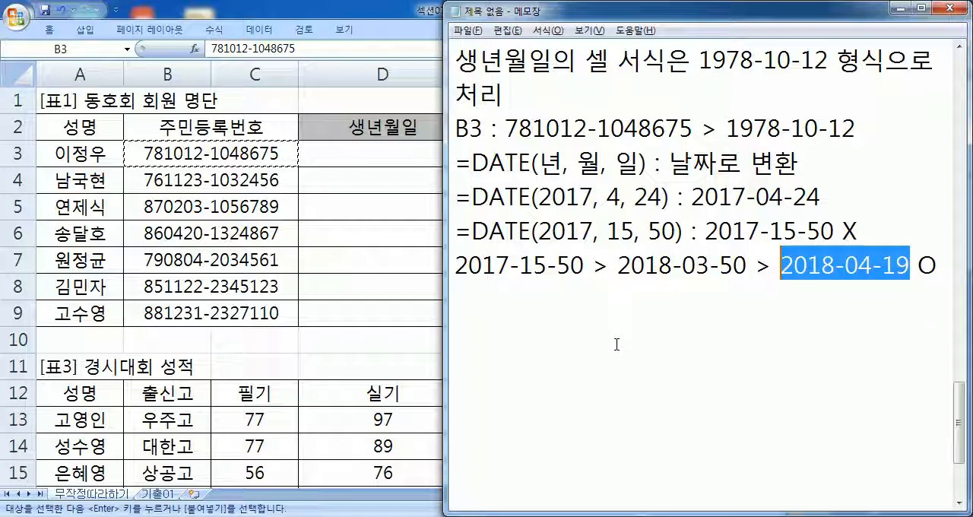
click(552, 304)
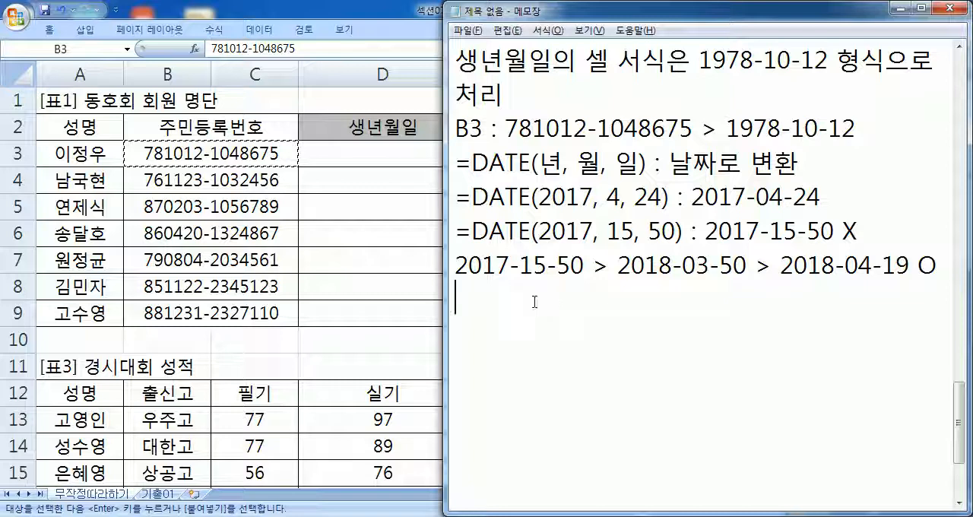
- Highlight LEFT and MID in the exercise notes, and the matching year, month and full birth-date digits of the B3 number
scroll(551, 302, up, 2)
drag(530, 229, 578, 230)
scroll(546, 238, down, 1)
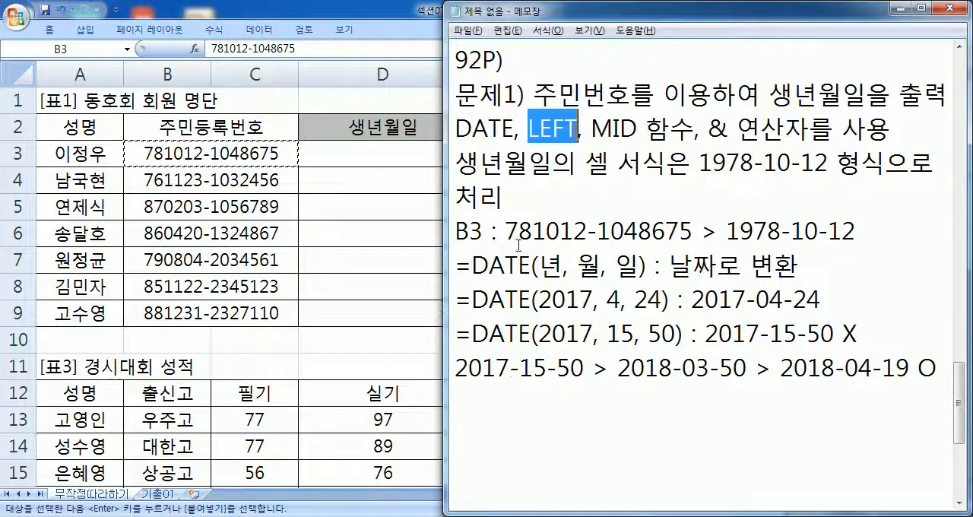
drag(505, 231, 534, 231)
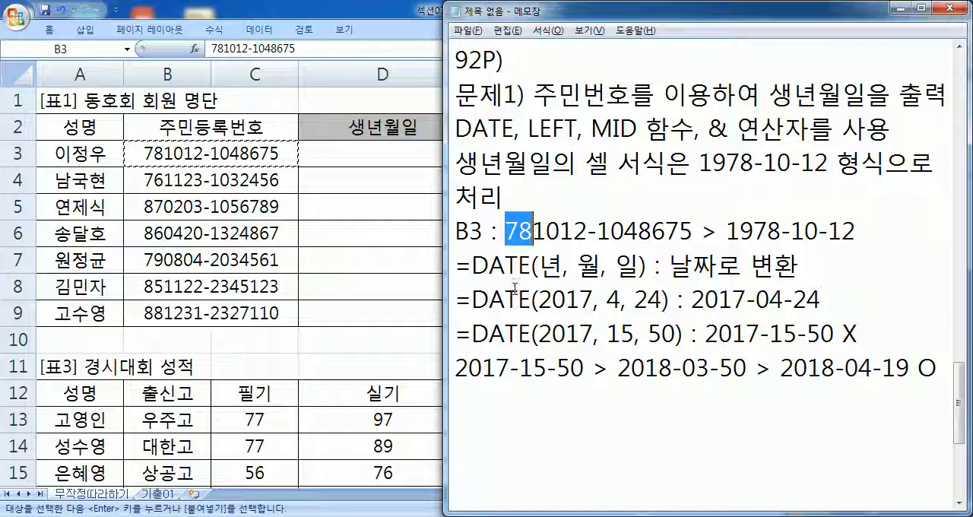
drag(591, 129, 637, 129)
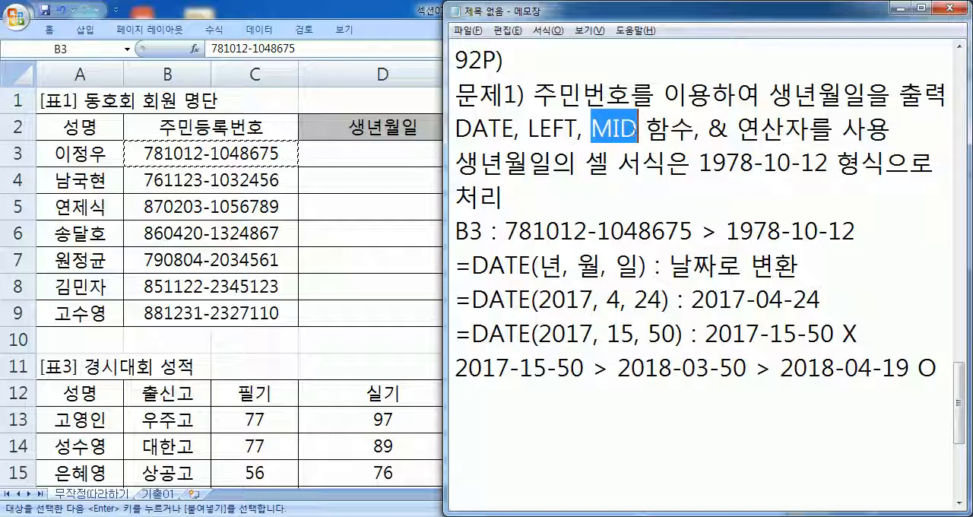
mouse_move(560, 231)
mouse_down()
mouse_move(587, 231)
mouse_move(536, 231)
mouse_move(559, 231)
mouse_up()
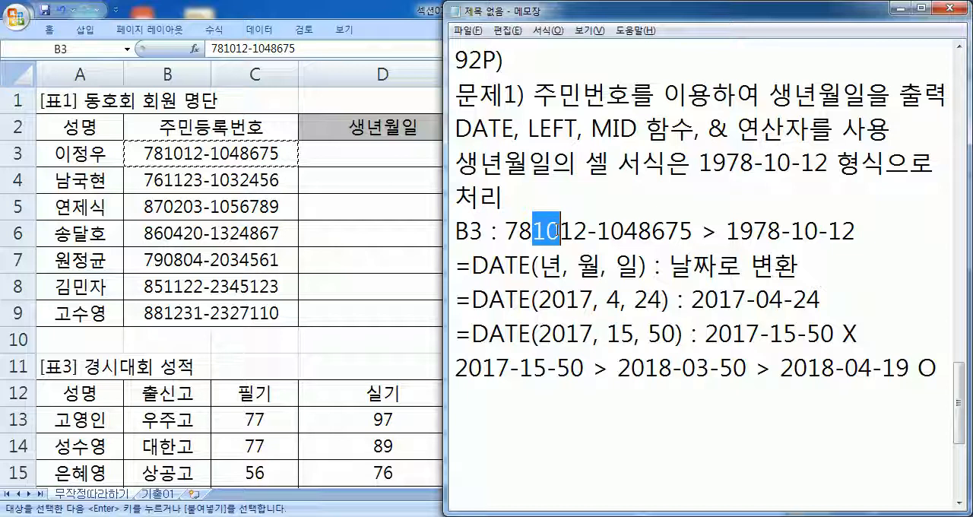
scroll(640, 225, down, 2)
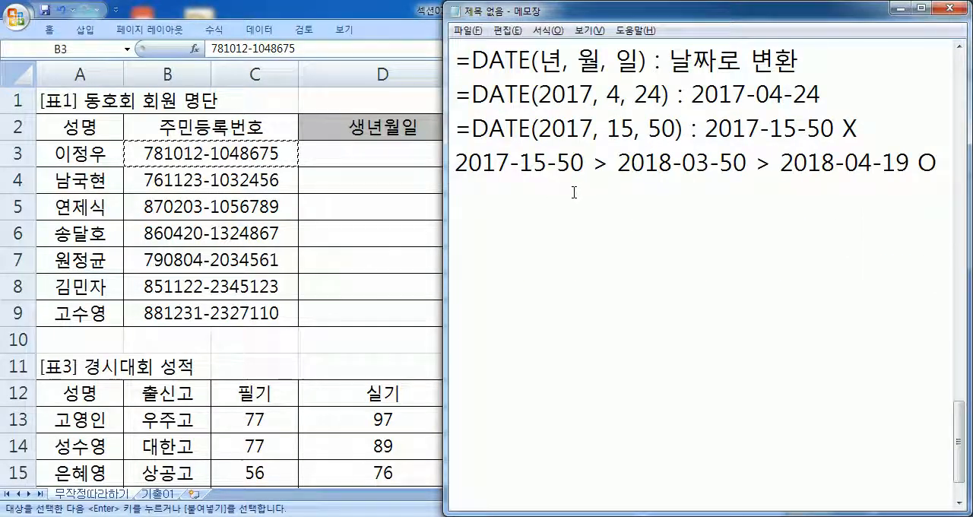
scroll(570, 207, up, 3)
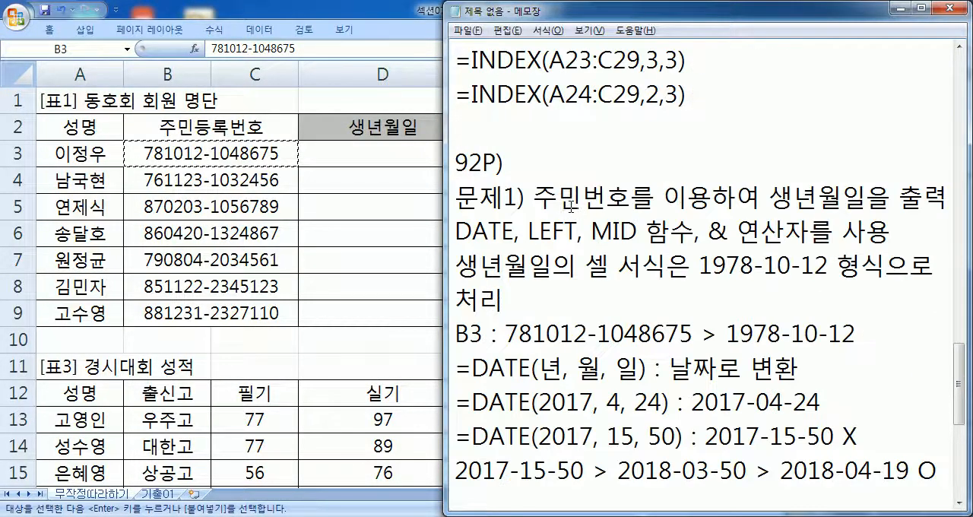
drag(504, 333, 590, 333)
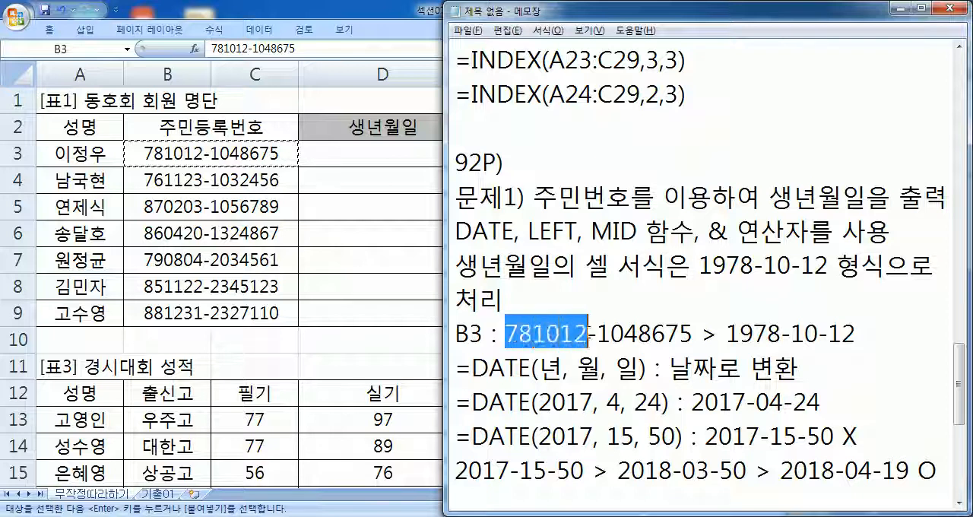
scroll(589, 327, down, 2)
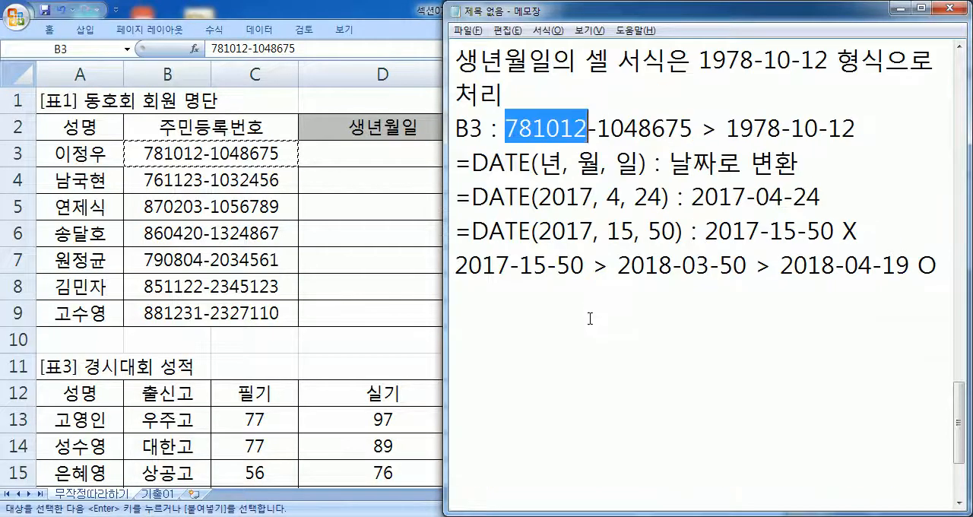
- On the empty line below, write a DATE formula with B3's four-digit birth year, month and day
click(552, 302)
text(=ㅇ)
key(Hangul)
key(BackSpace)
text(DATGE)
key(BackSpace)
key(BackSpace)
text(E(1)
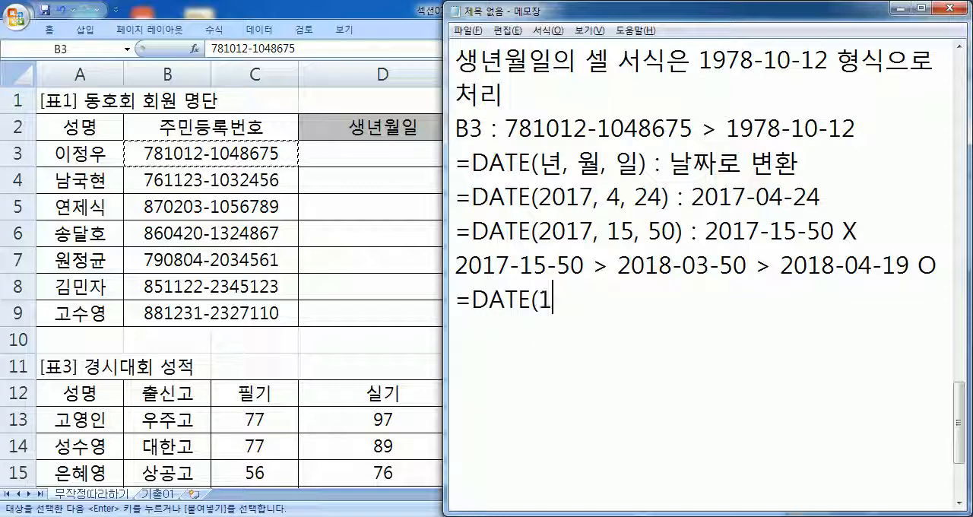
text(978,10,12)
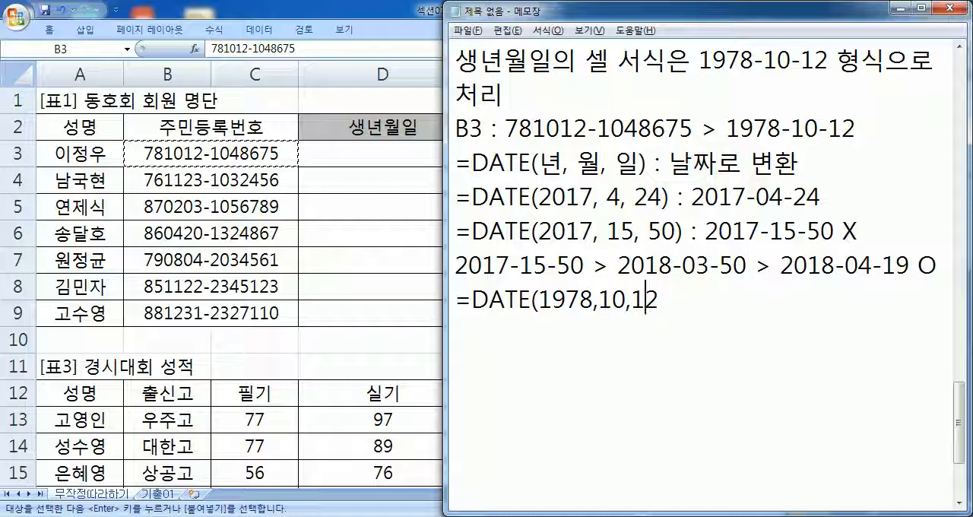
- Space out the arguments, close the formula, add " : " with the resulting birth date, and start a new line
click(612, 300)
click(642, 301)
click(675, 300)
text() : )
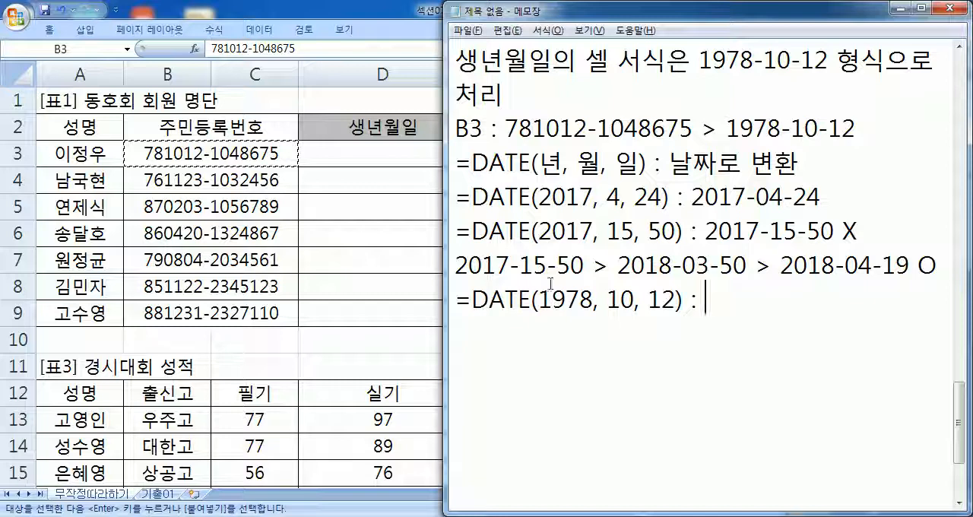
text(1978)
text(-10-12)
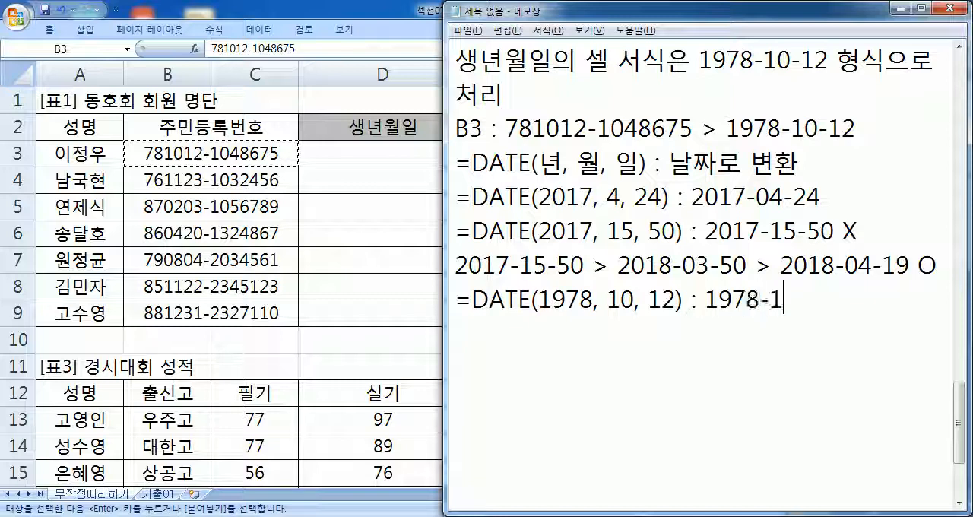
key(Return)
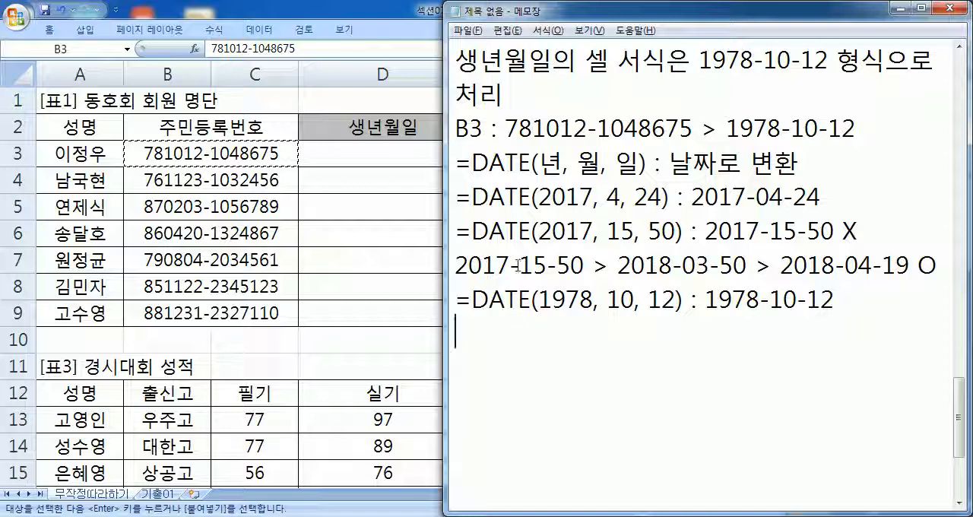
- Begin the next formula as =DATE("19", with 19 in quotation marks, and highlight the two year digits of the B3 number
scroll(449, 278, down, 1)
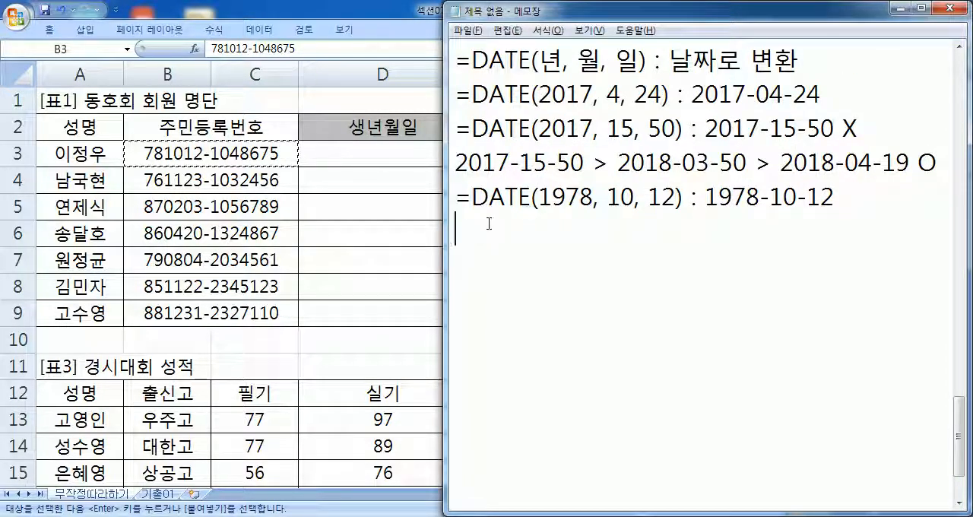
key(Up)
text(=DATE()
scroll(707, 274, up, 1)
drag(505, 129, 532, 130)
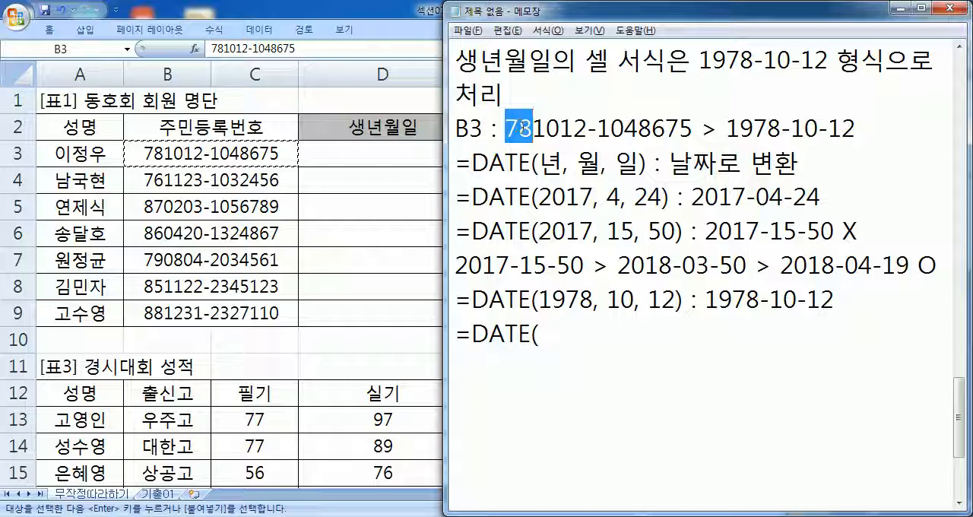
click(558, 327)
text(19)
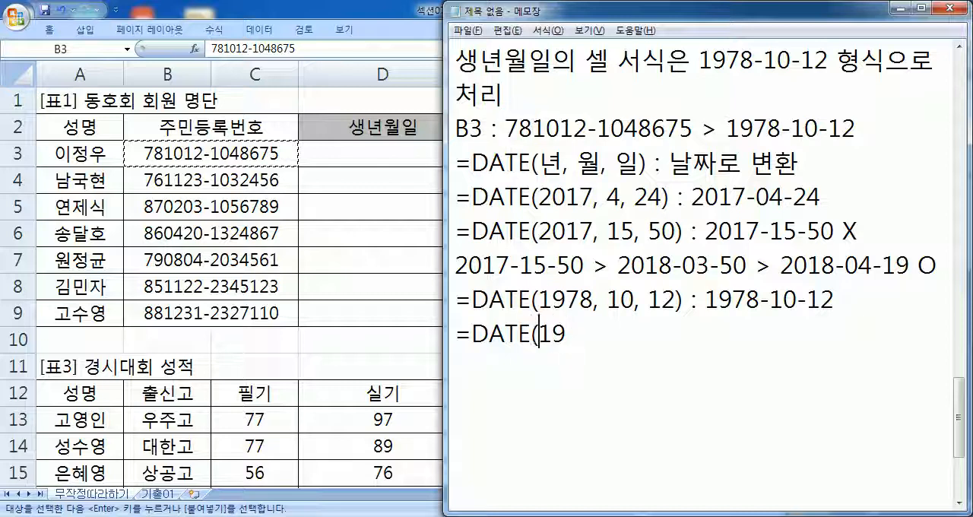
text(")
key(End)
text(")
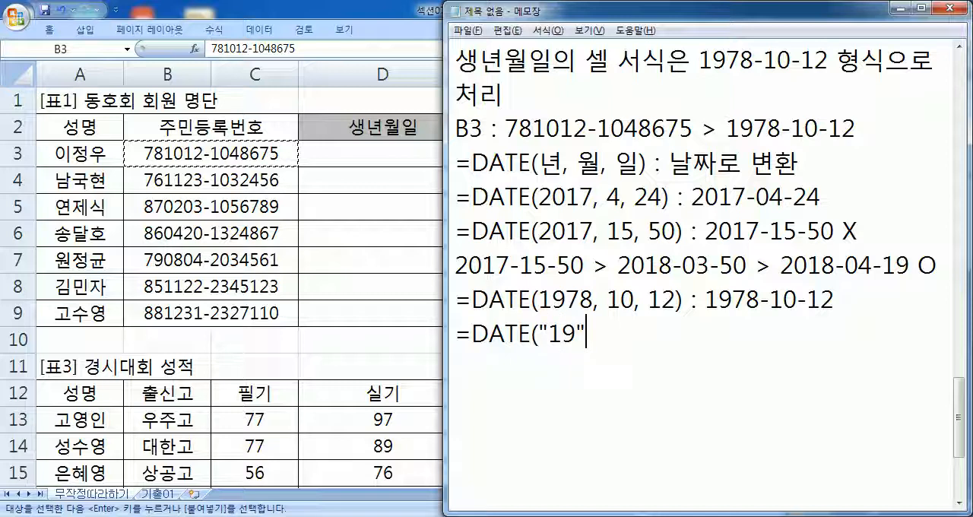
text(&")
text(78)
- Join the unquoted two-digit birth year with &, add the month and day arguments, close the formula, and start a new line
key(Left)
key(Left)
text(")
key(BackSpace)
text(, )
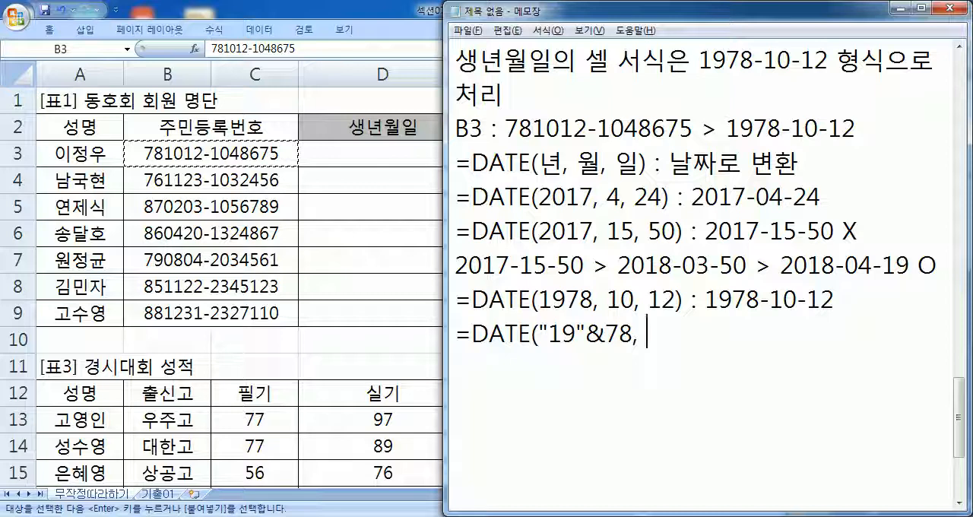
text(10, 12))
key(Return)
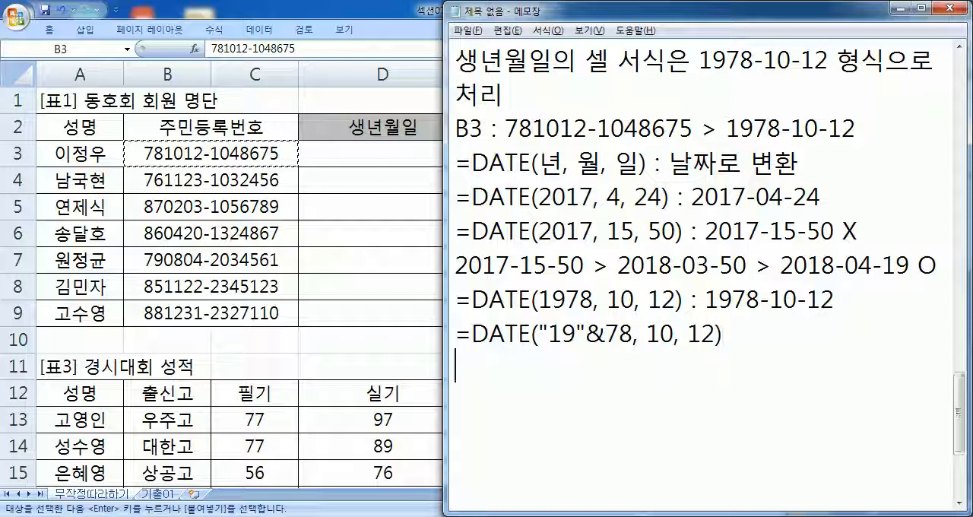
- Review the year concatenation by highlighting the four-digit year, the start of the B3 number, the & operator in the requirements and the quoted 19
drag(539, 299, 593, 299)
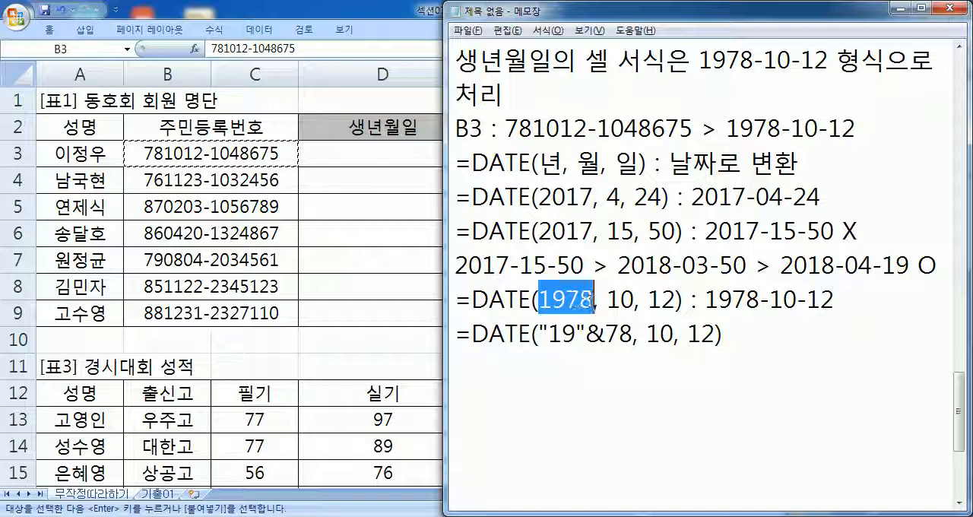
drag(498, 128, 519, 128)
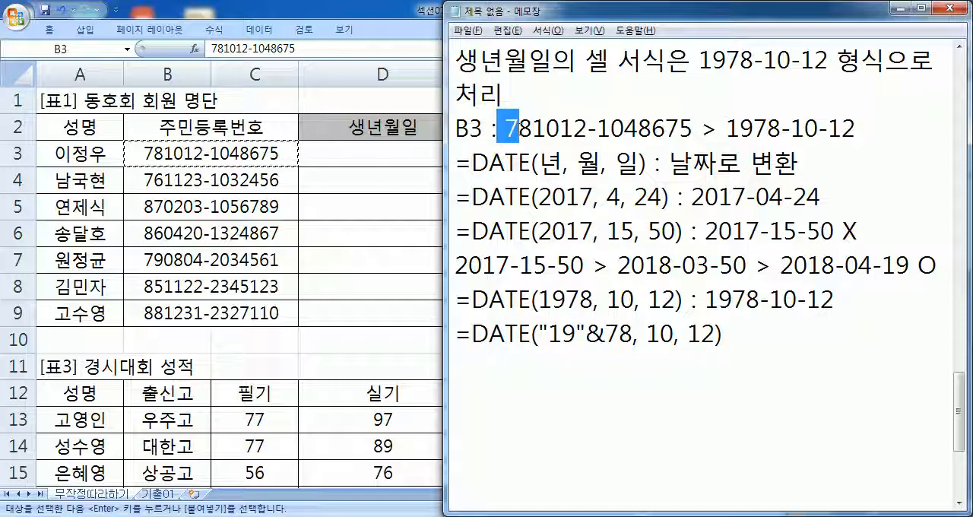
click(518, 127)
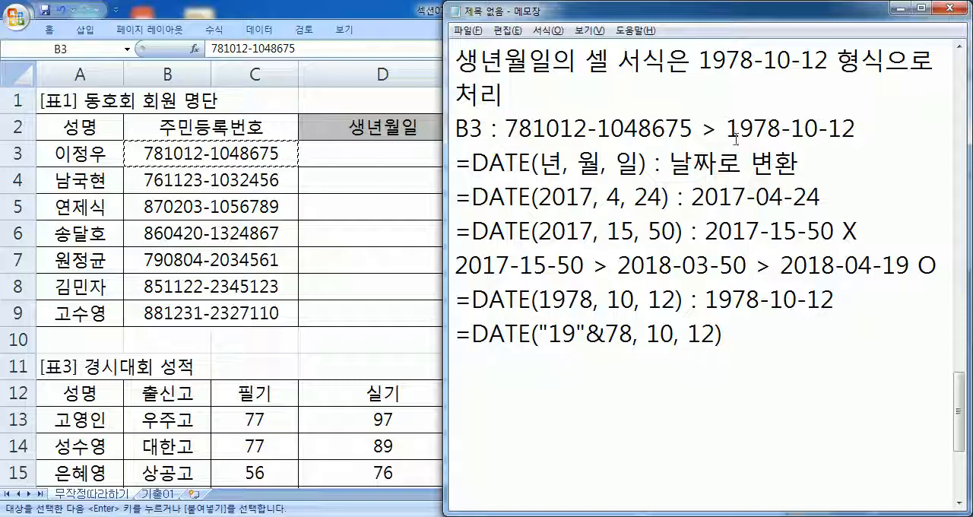
scroll(742, 137, up, 1)
drag(709, 129, 728, 129)
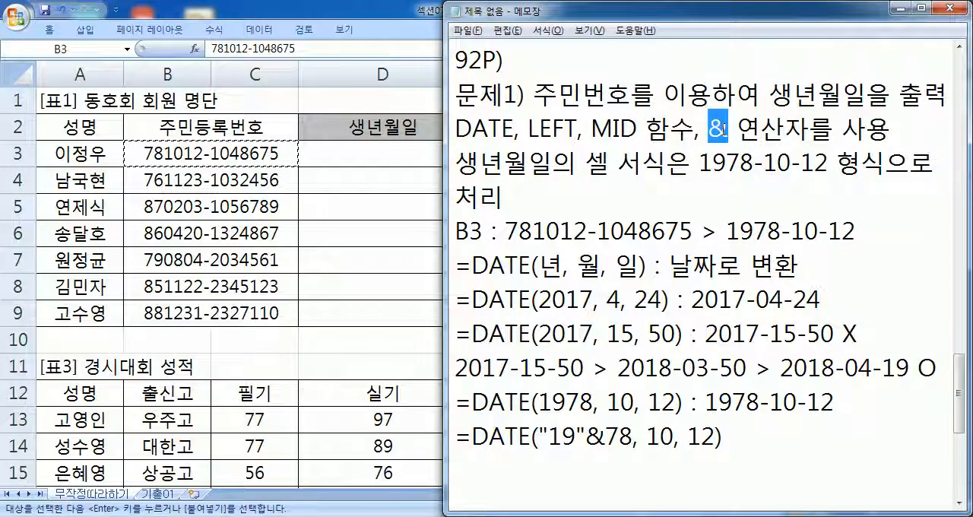
scroll(723, 131, down, 2)
drag(550, 232, 576, 232)
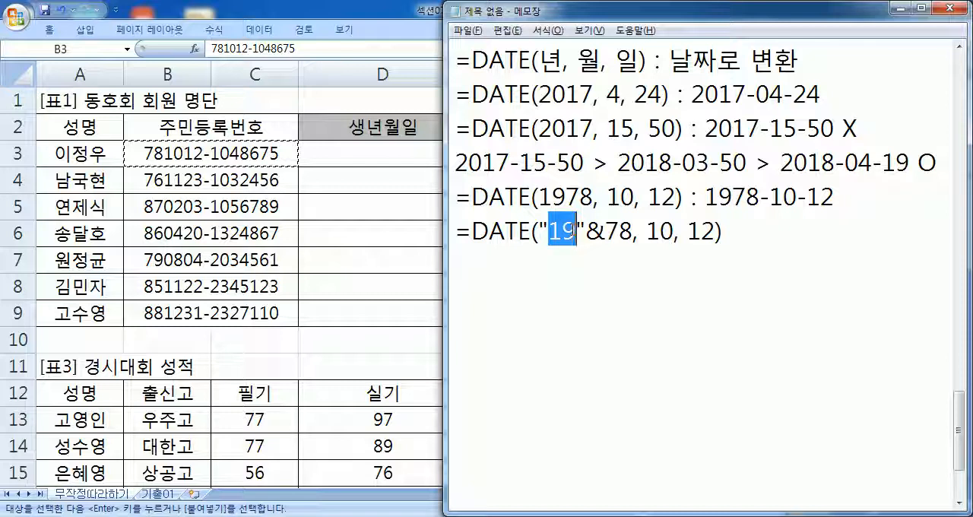
scroll(494, 350, up, 1)
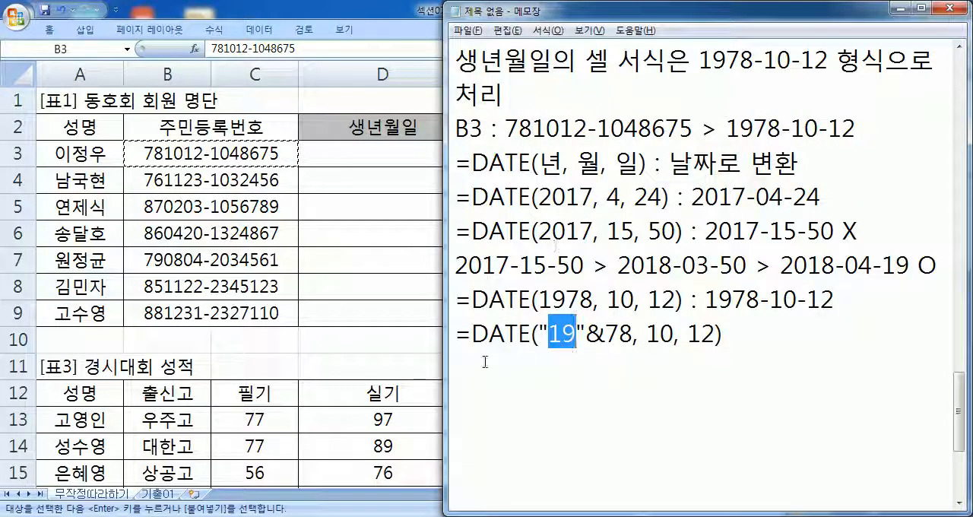
- On the empty line below the concatenation example, begin the cell-based formula =DATE("19"&
click(961, 505)
click(960, 505)
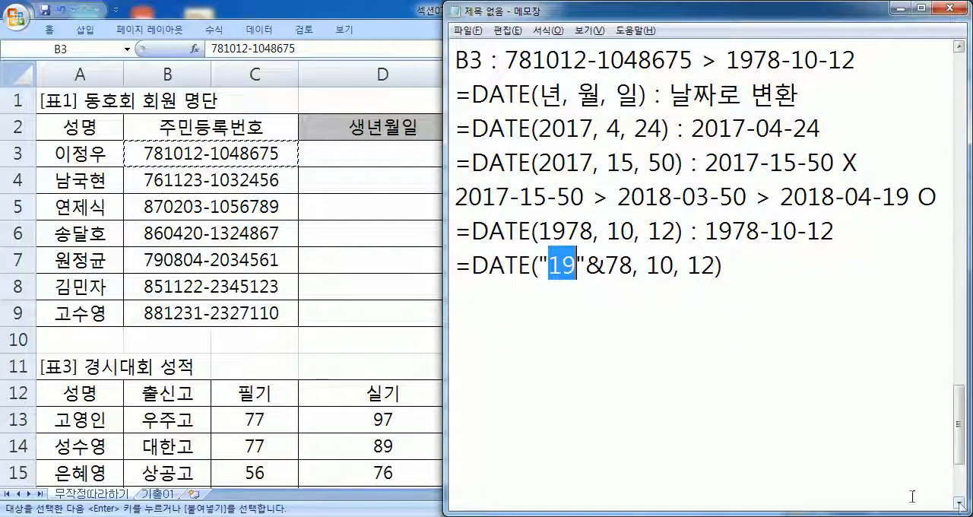
click(512, 307)
text(=DATE()
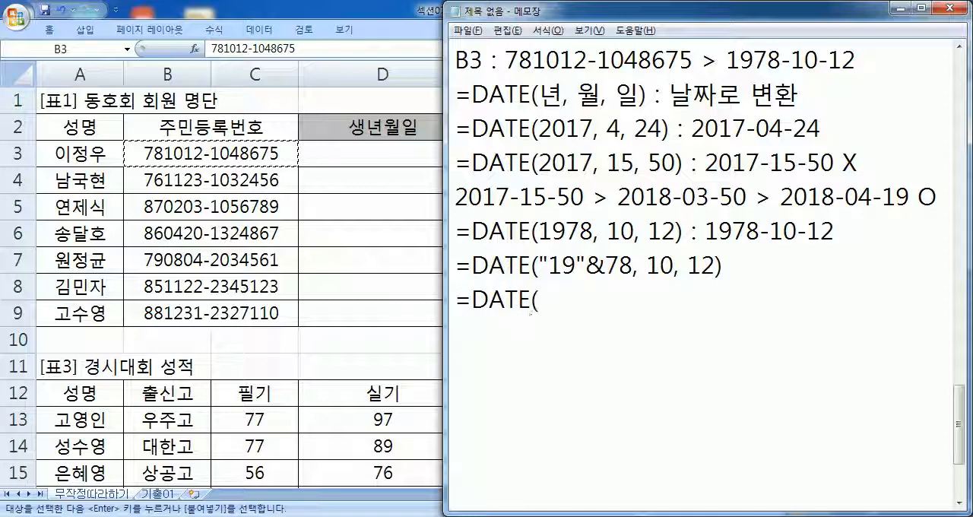
text("19"&)
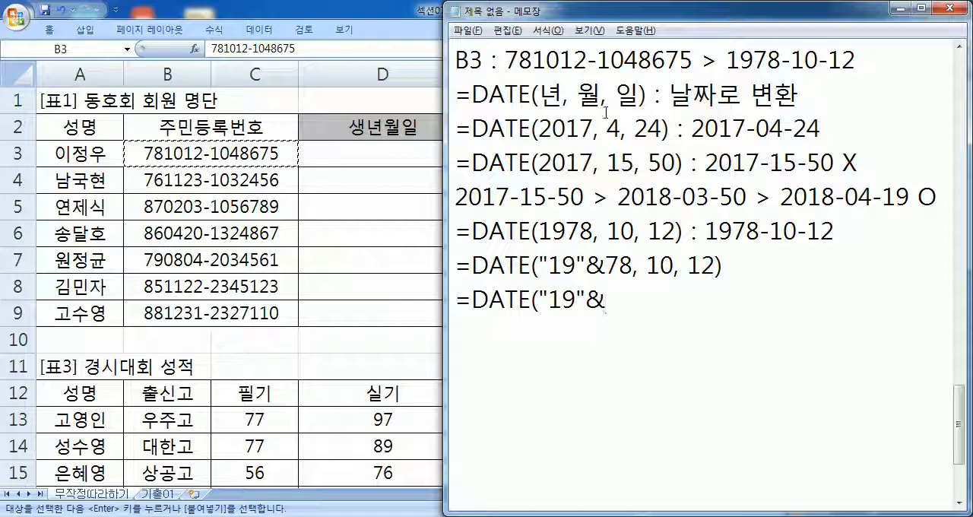
text(LEFT)
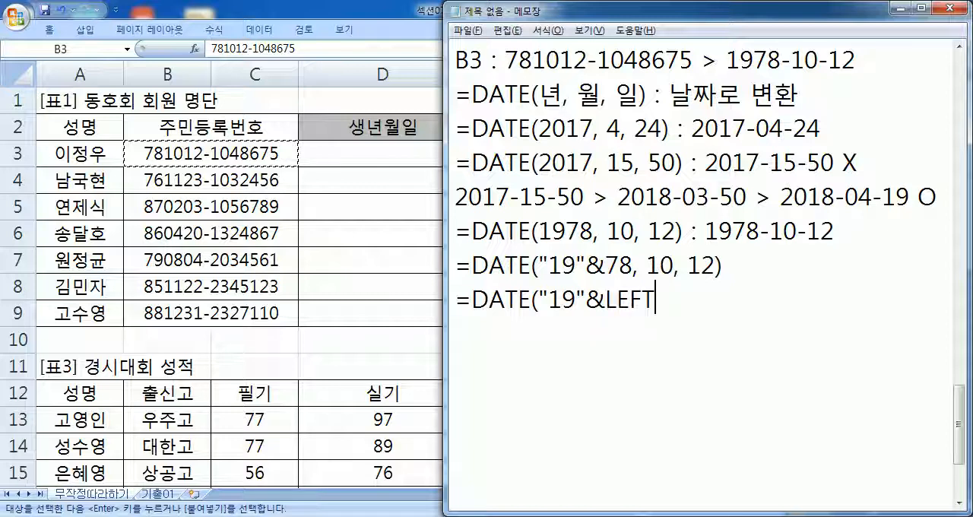
text((B3, 1)
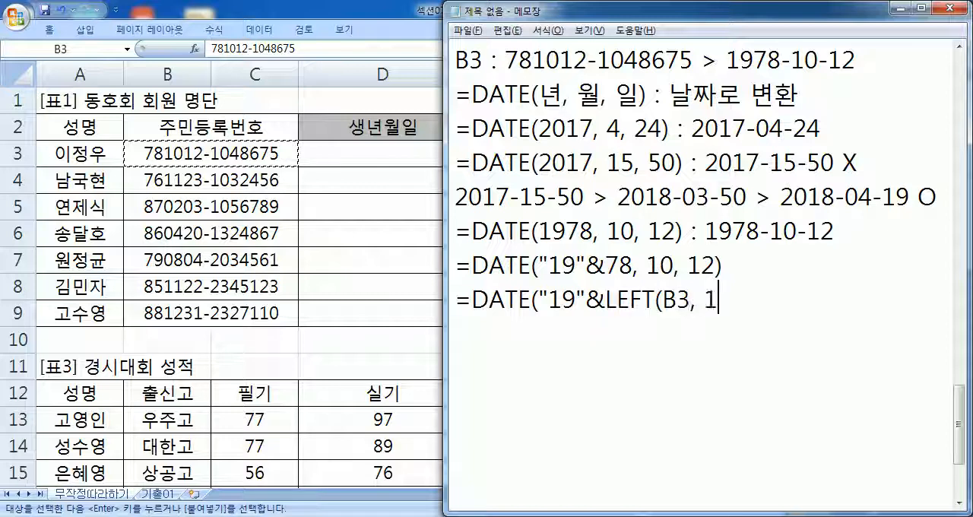
- Add LEFT(B3, 2) to the formula, highlight the matching year digits in the B3 number, and return to the formula's end
key(BackSpace)
text(2))
drag(506, 61, 532, 61)
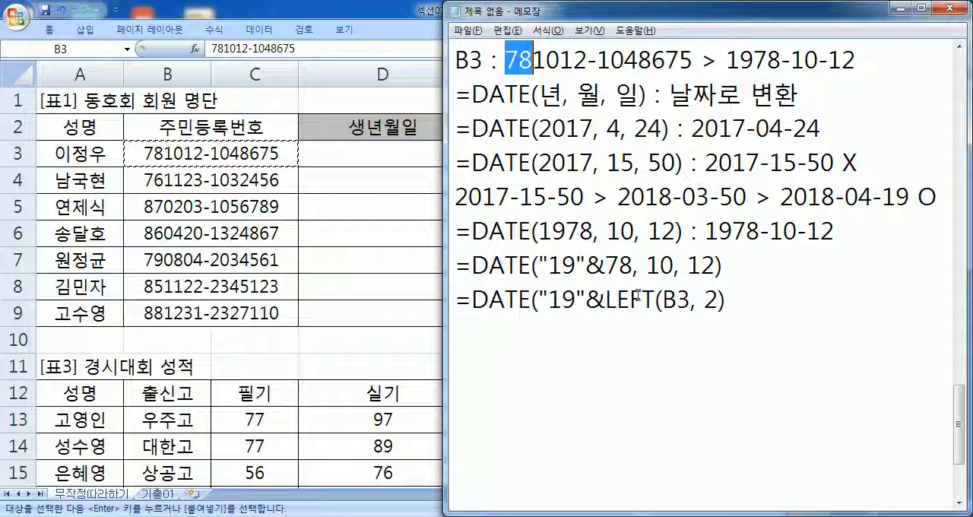
click(608, 291)
click(761, 299)
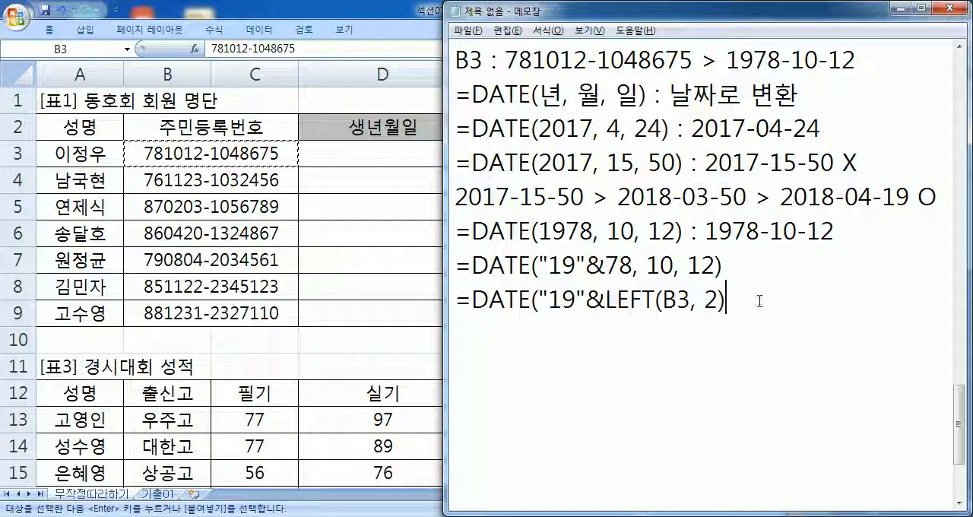
- Highlight the month digits of the B3 number and append the month argument ", MID(B3, 3, 2)" to the formula
drag(538, 300, 734, 299)
click(734, 299)
drag(534, 59, 560, 59)
click(776, 297)
text(MID(B3, 3, 2))
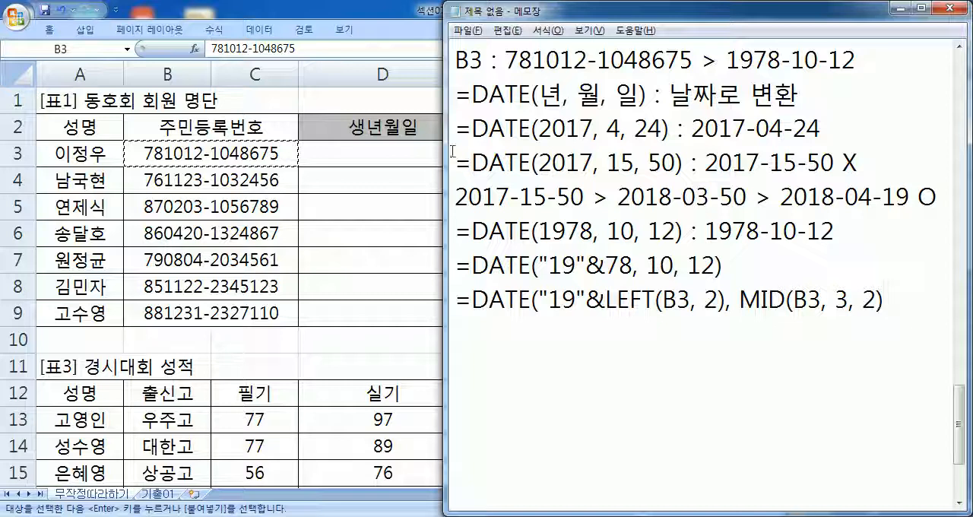
- Recheck the month digits in the B3 number and add a comma and space after MID(B3, 3, 2)
click(535, 61)
drag(531, 60, 561, 60)
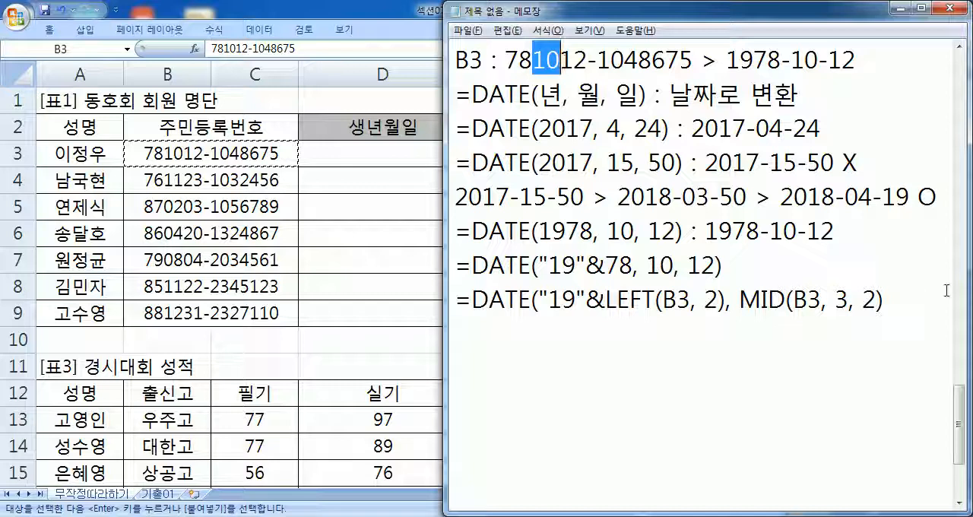
click(902, 308)
text(, )
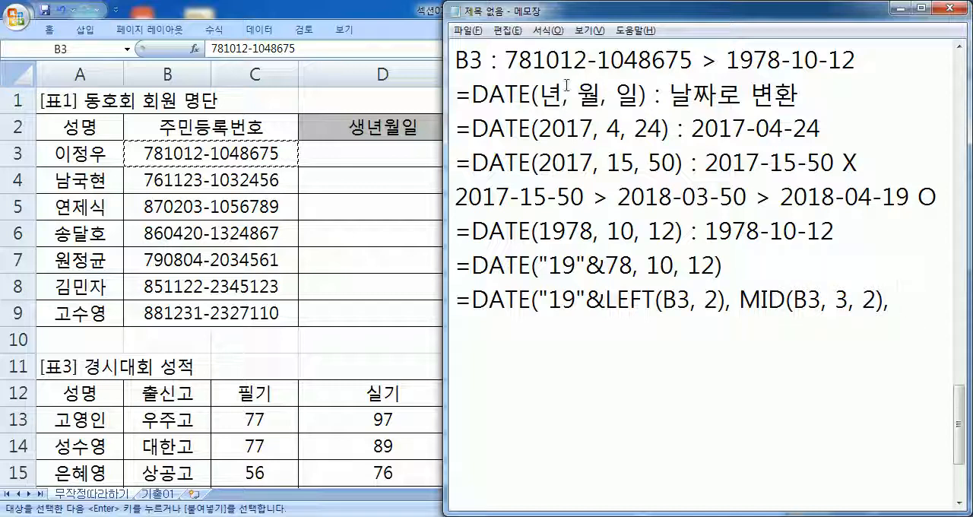
text(MID(B3, 5, 2)))
- Finish the formula with the day argument MID(B3, 5, 2) and the closing parenthesis, and start a new line below it
key(Return)
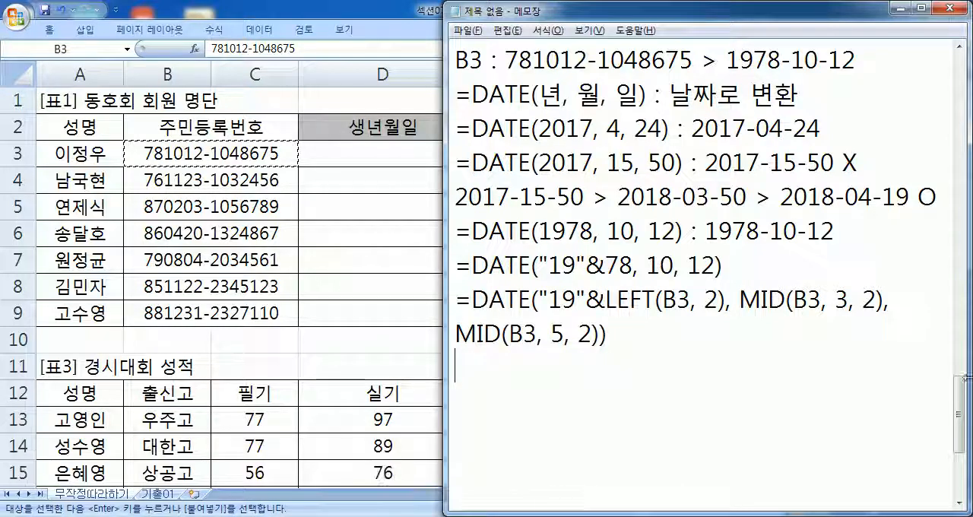
- Copy the completed DATE formula from the Notepad notes and enter it in cell D3 of the Excel sheet
click(373, 162)
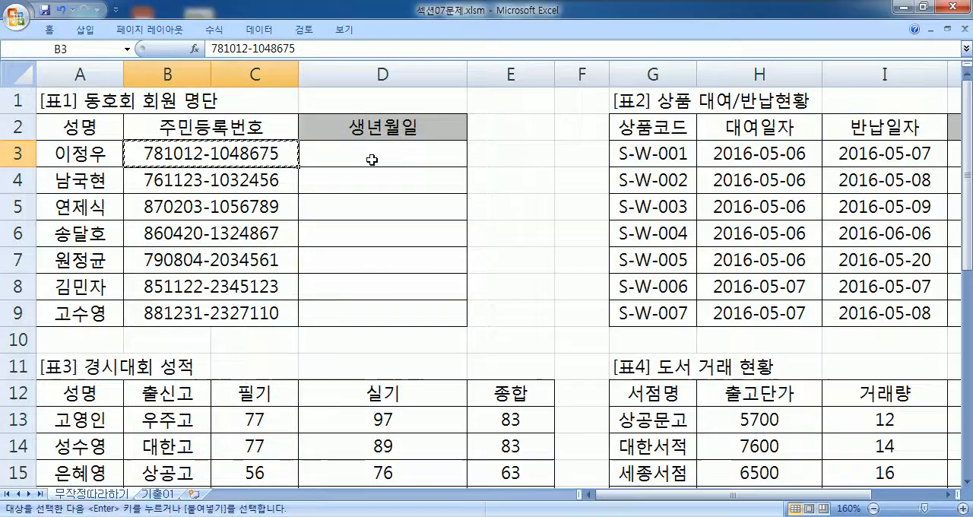
click(374, 158)
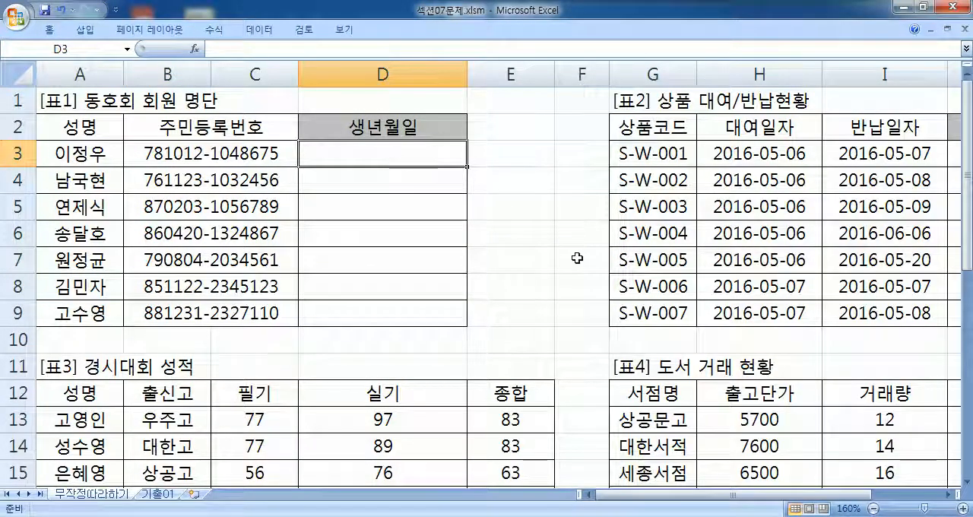
key(alt+Tab)
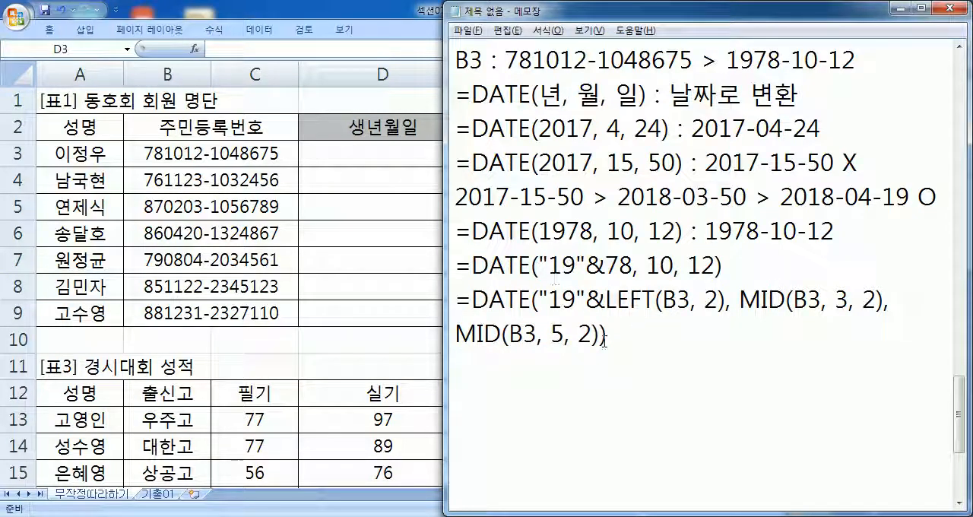
drag(610, 335, 447, 301)
key(ctrl+c)
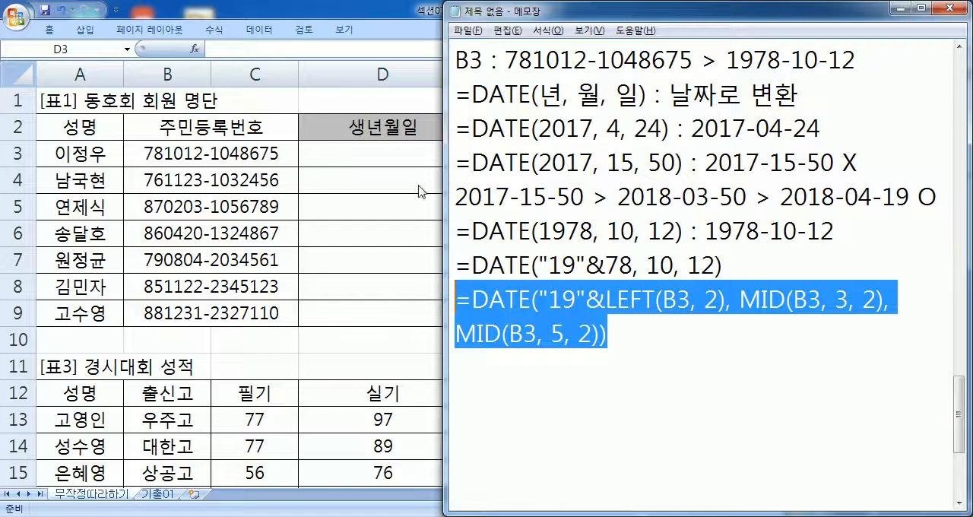
click(392, 158)
double_click(384, 149)
key(ctrl+v)
key(Return)
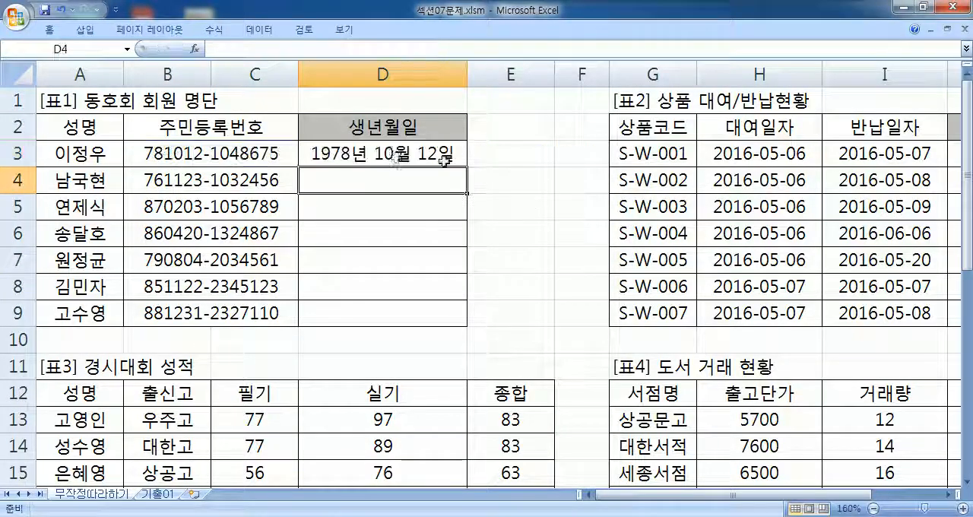
- Select D3 to check its formula, and highlight the first six digits of the B3 number in the Notepad notes
click(394, 157)
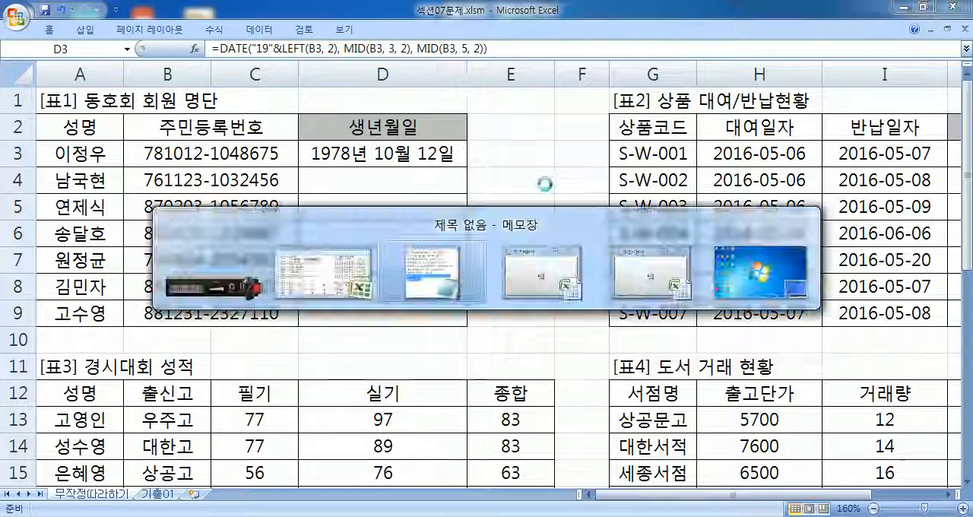
key(alt+Tab)
click(485, 112)
scroll(485, 112, up, 1)
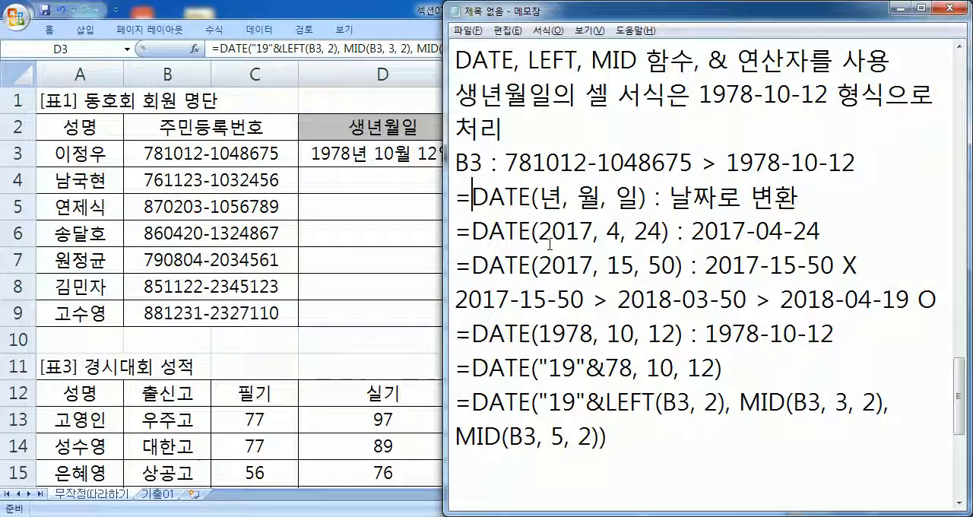
drag(505, 161, 590, 162)
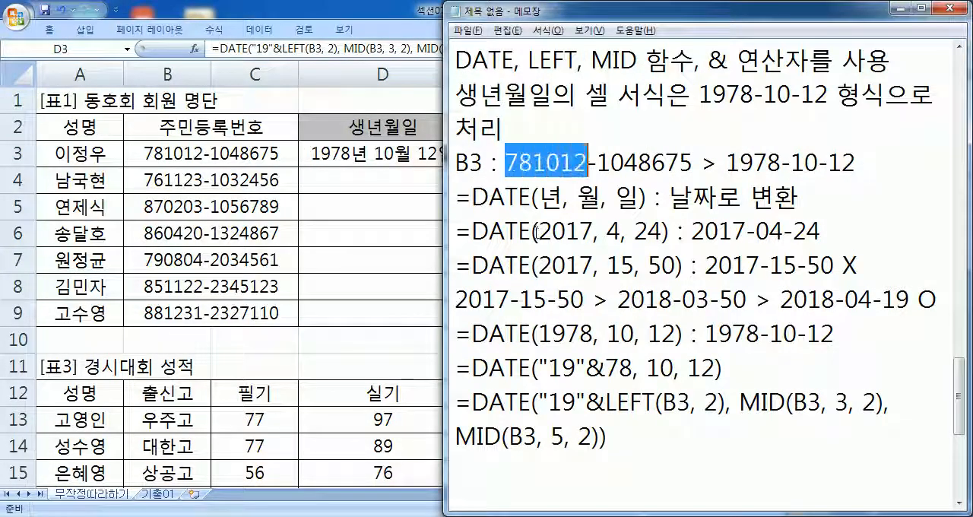
click(539, 232)
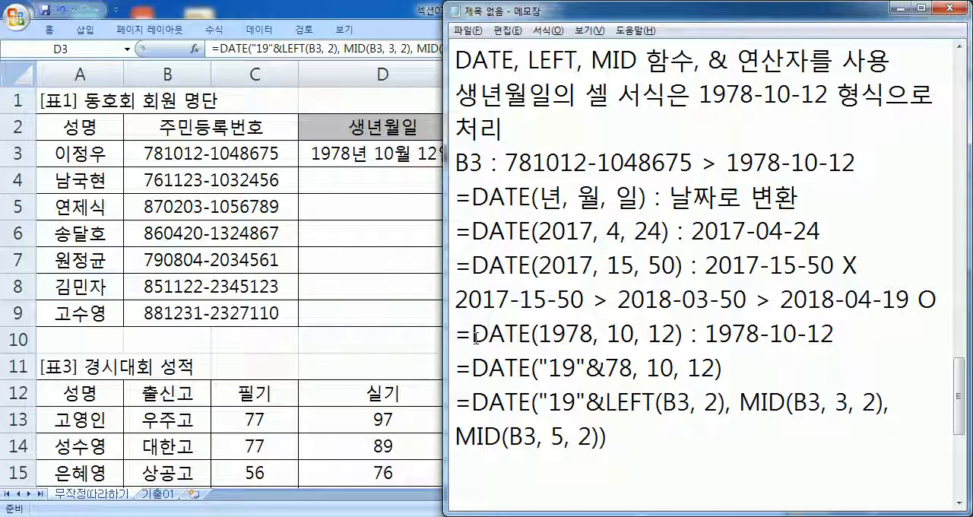
- Insert a blank line above the first birth-date DATE example, separating it from the 2017 examples
click(454, 328)
key(Return)
scroll(537, 323, down, 1)
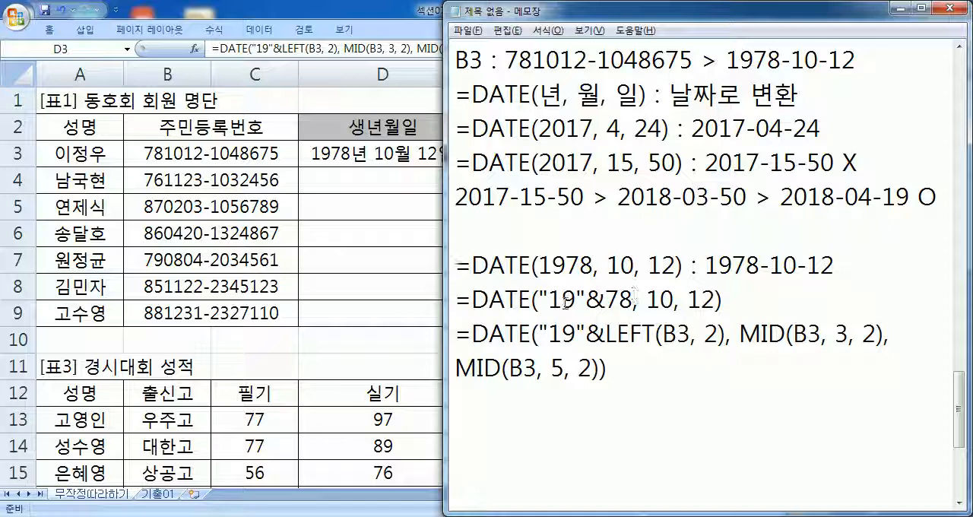
- Highlight the year digits of the B3 number, the 19 in the plain DATE example, and the & in the concatenation example
drag(505, 60, 533, 59)
drag(567, 264, 542, 262)
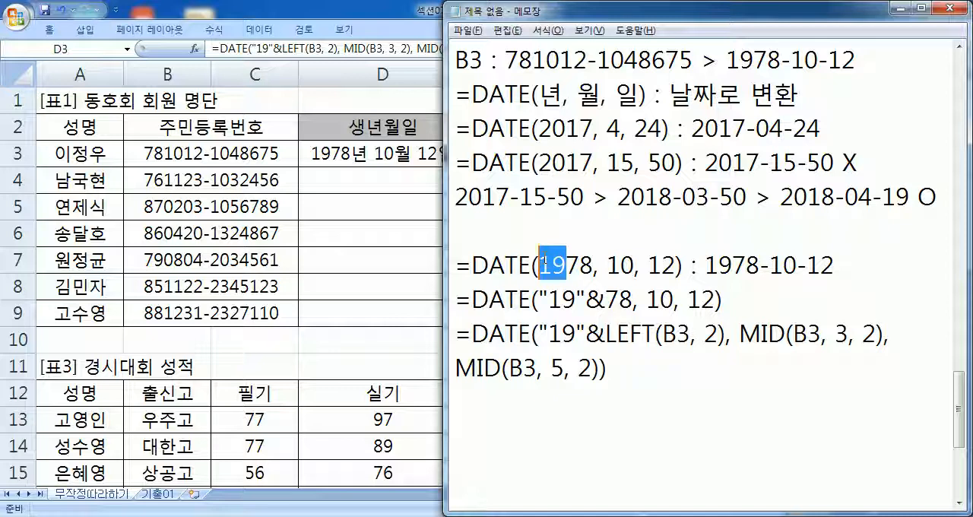
drag(586, 300, 606, 299)
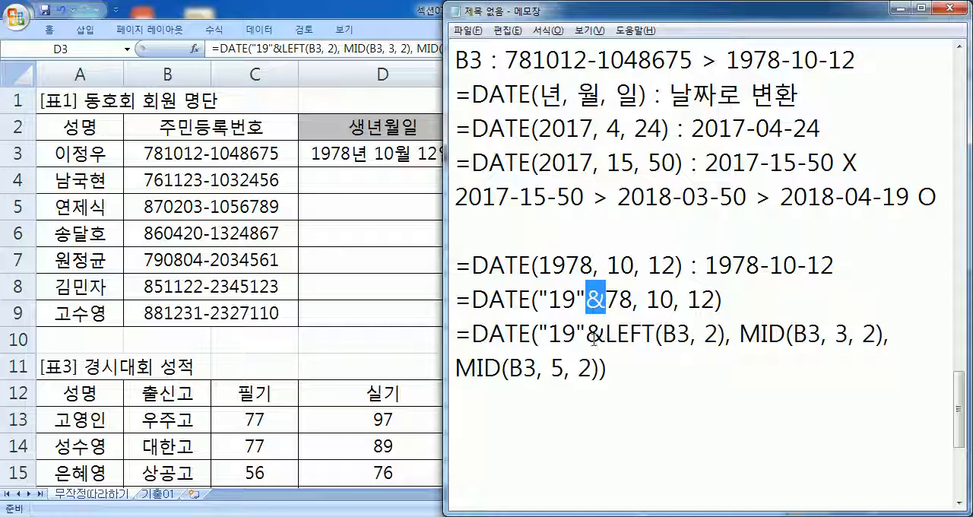
click(541, 298)
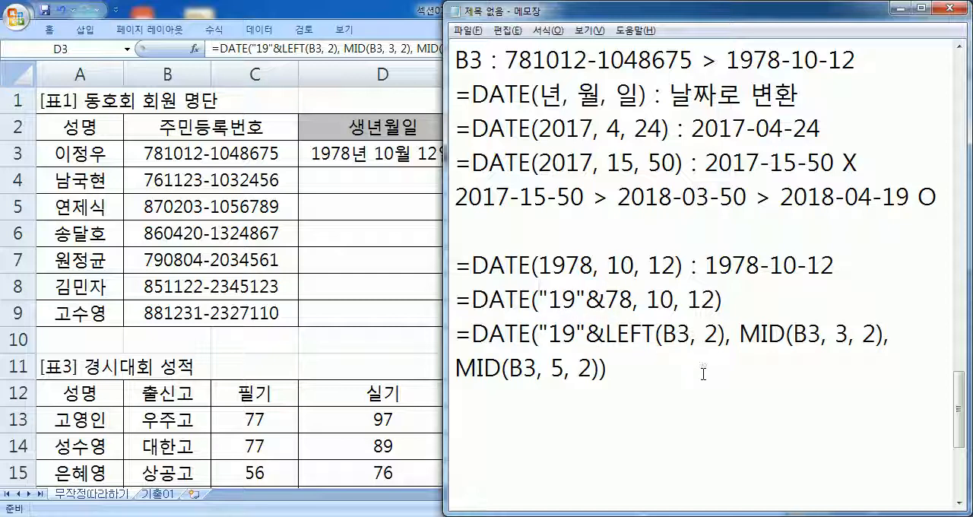
- In Excel, apply the custom date format yyyy-mm-dd to D3 and fill its formula down to D9
click(361, 154)
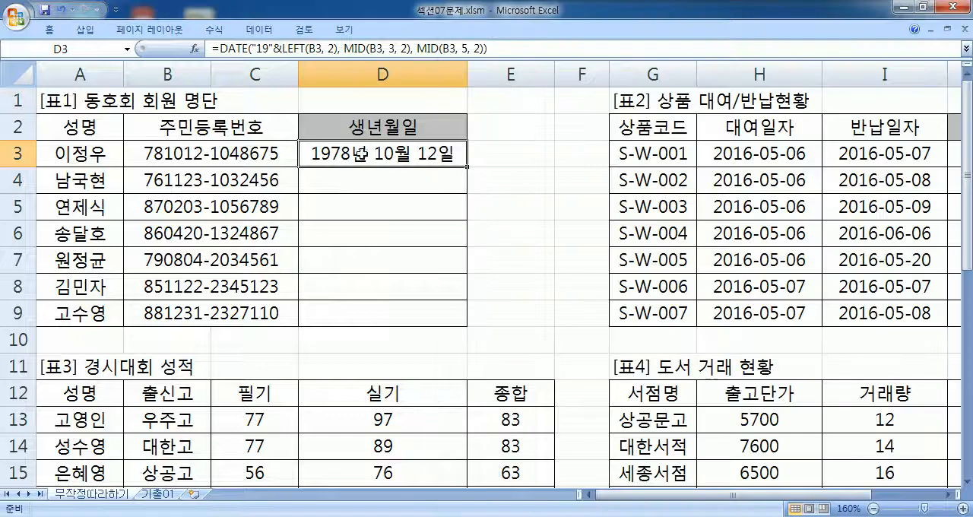
right_click(417, 155)
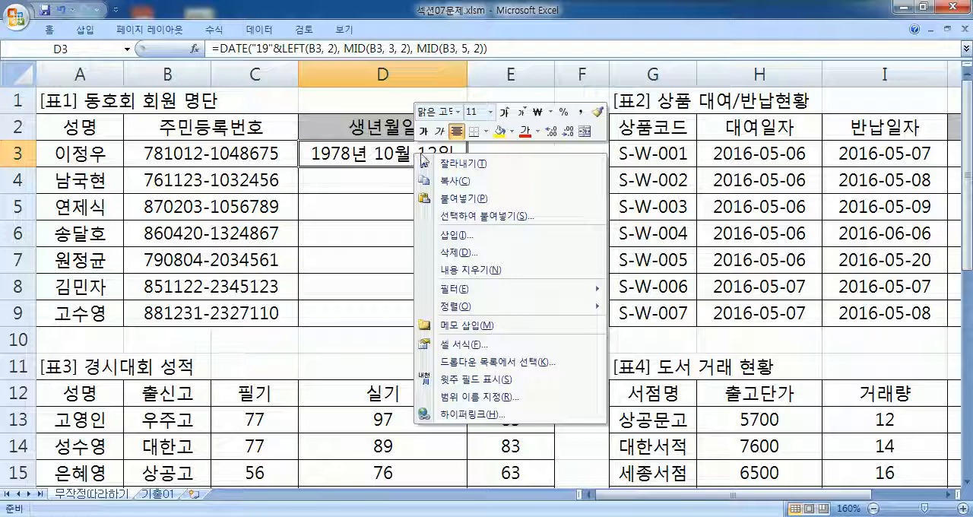
click(473, 344)
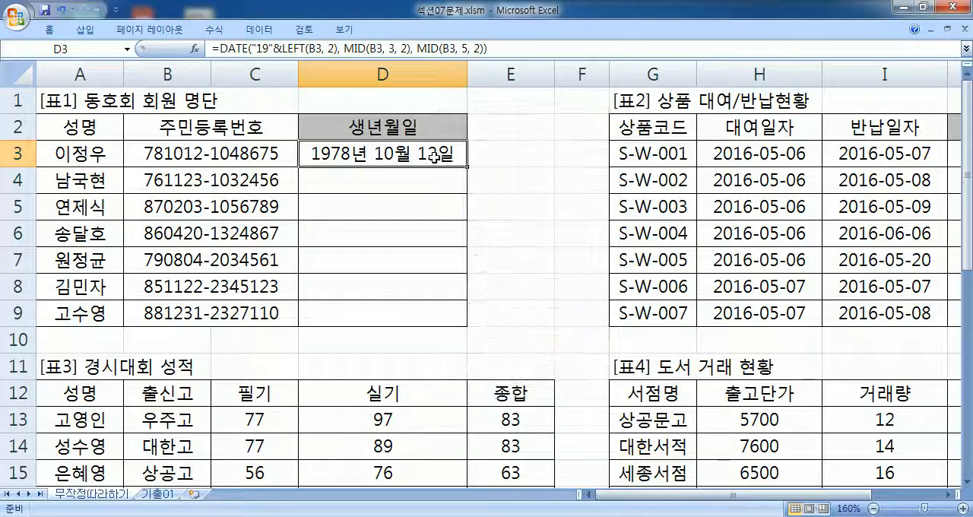
drag(453, 178, 745, 40)
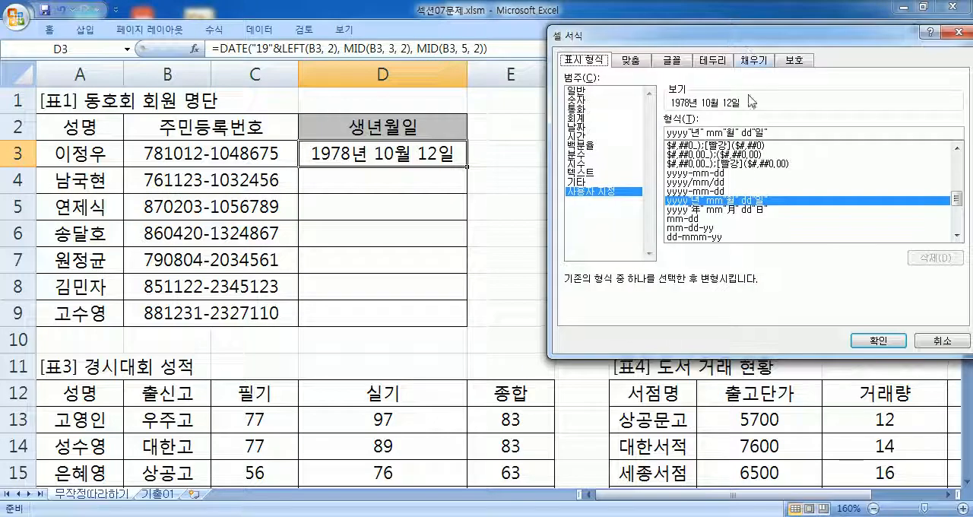
click(701, 174)
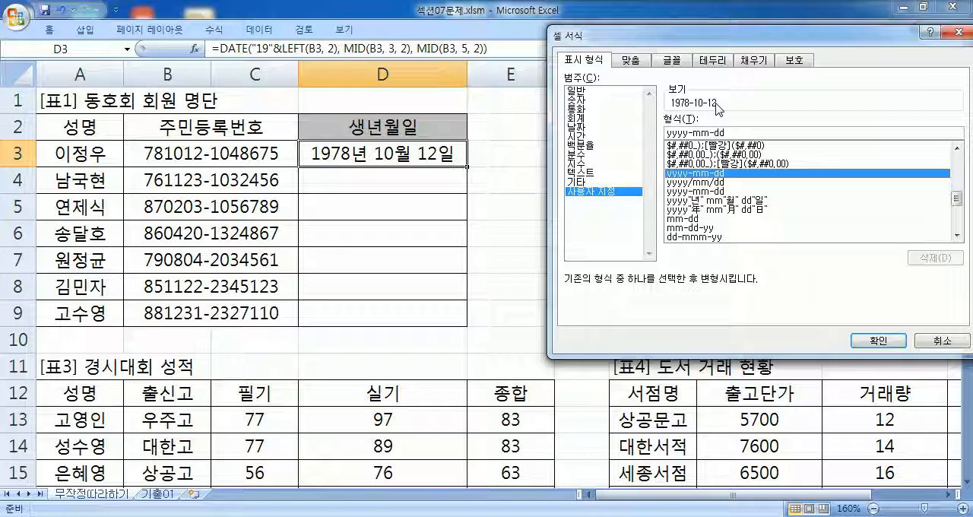
click(707, 200)
click(704, 208)
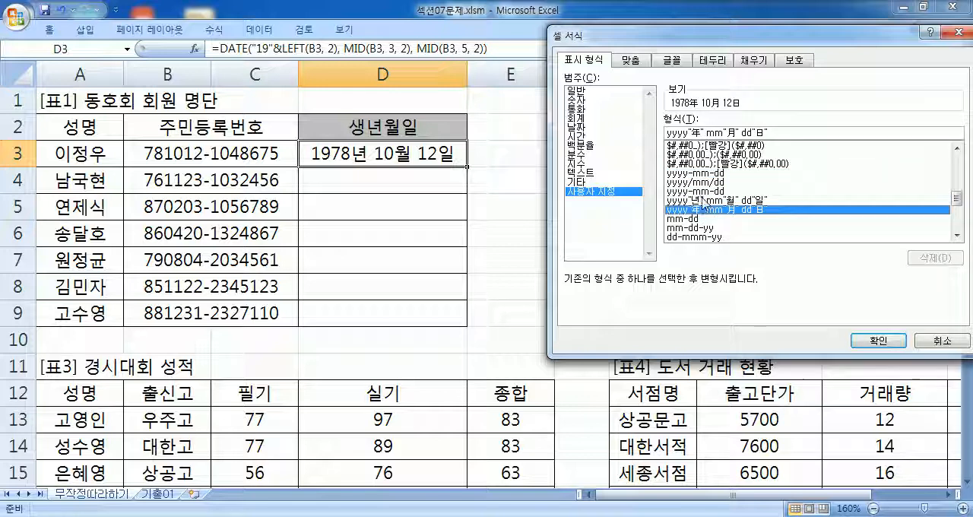
click(707, 175)
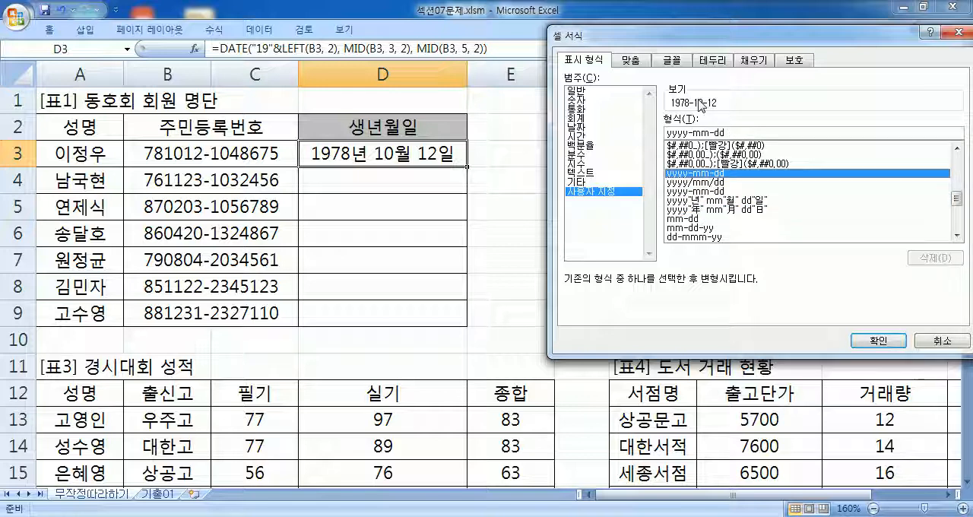
click(879, 341)
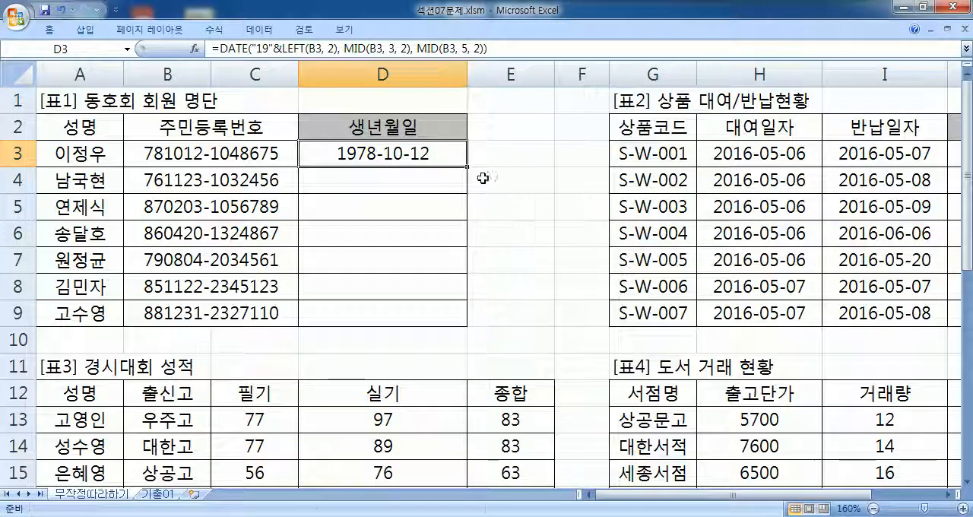
drag(469, 165, 466, 328)
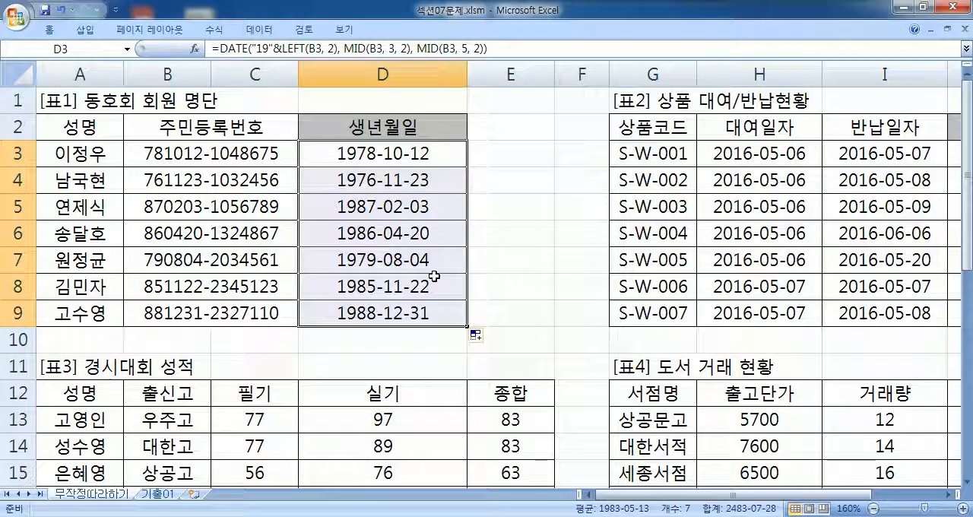
- Return to the Notepad notes and highlight the required date format in the exercise text
key(alt+Tab)
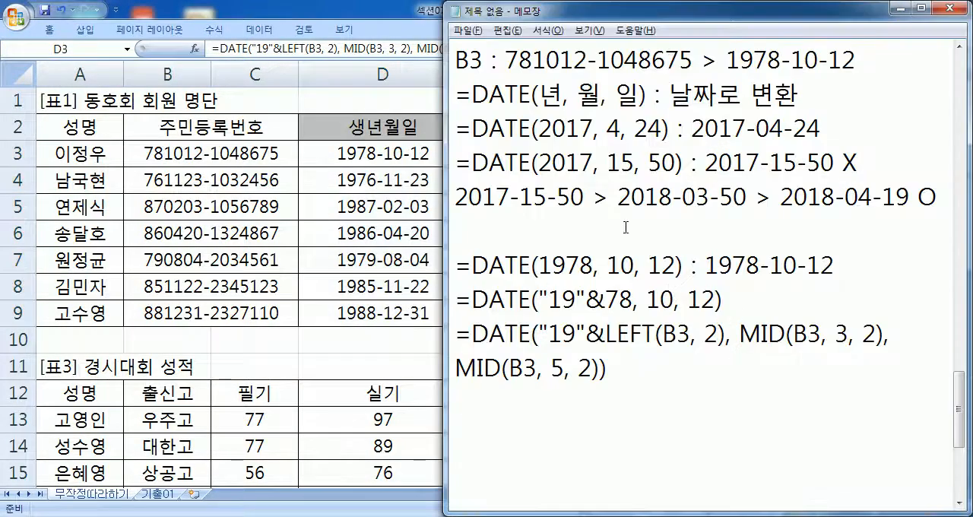
scroll(628, 210, up, 1)
drag(698, 94, 828, 95)
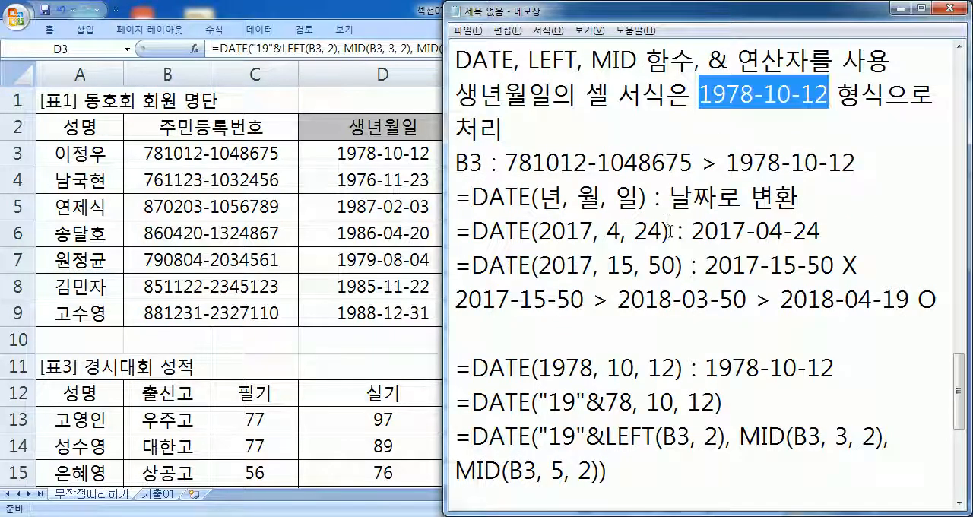
scroll(632, 304, down, 3)
- Duplicate the complete LEFT and MID formula onto the empty line below it
click(482, 183)
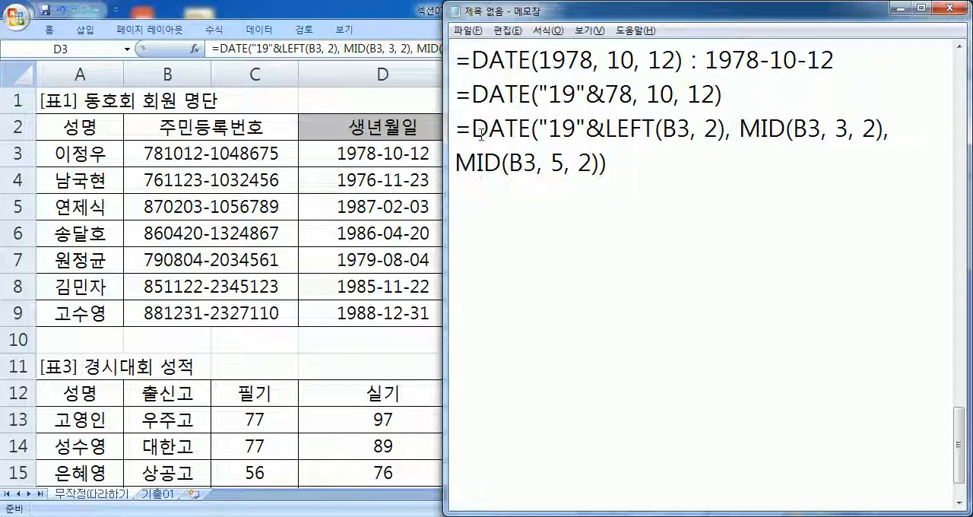
drag(458, 124, 449, 216)
key(ctrl+c)
click(449, 216)
key(ctrl+v)
- In the duplicated formula, replace LEFT with MID and add start position 1 so the year part reads MID(B3, 1, 2)
drag(606, 196, 655, 197)
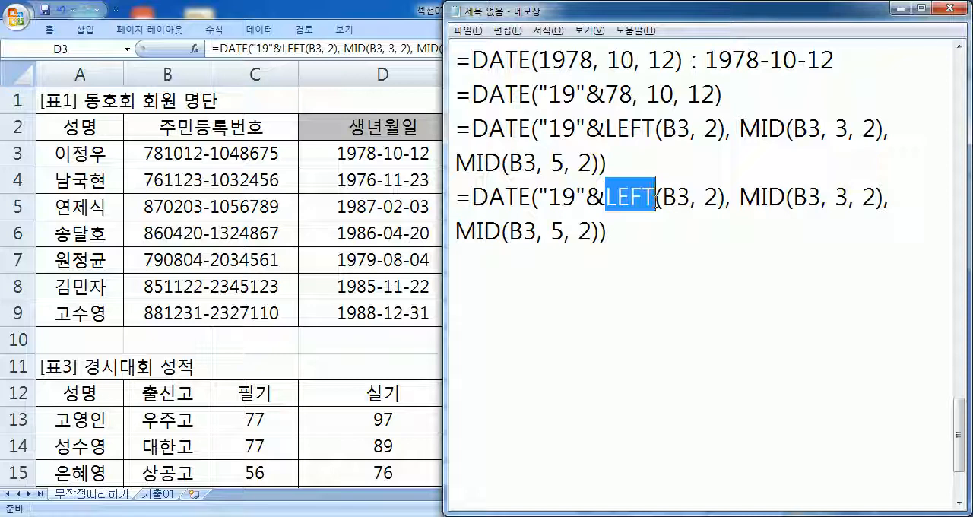
text(m)
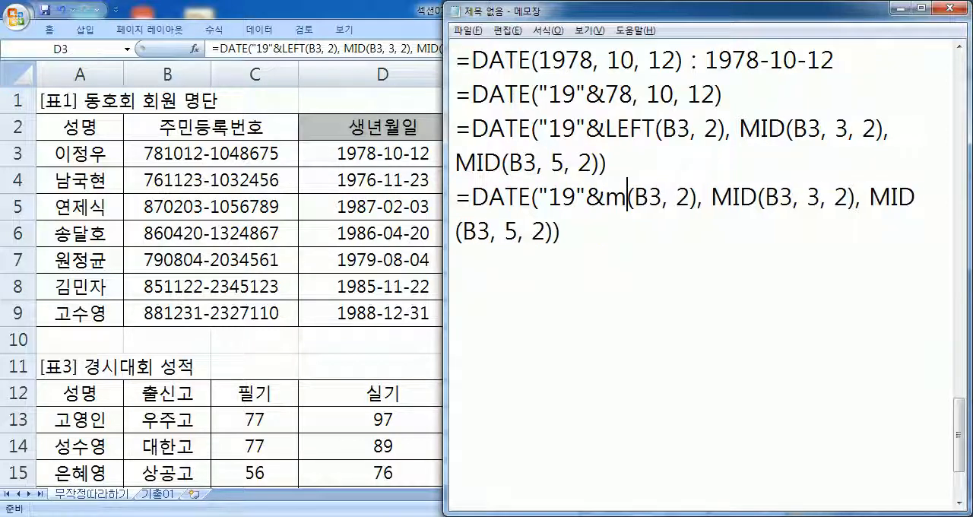
key(BackSpace)
key(BackSpace)
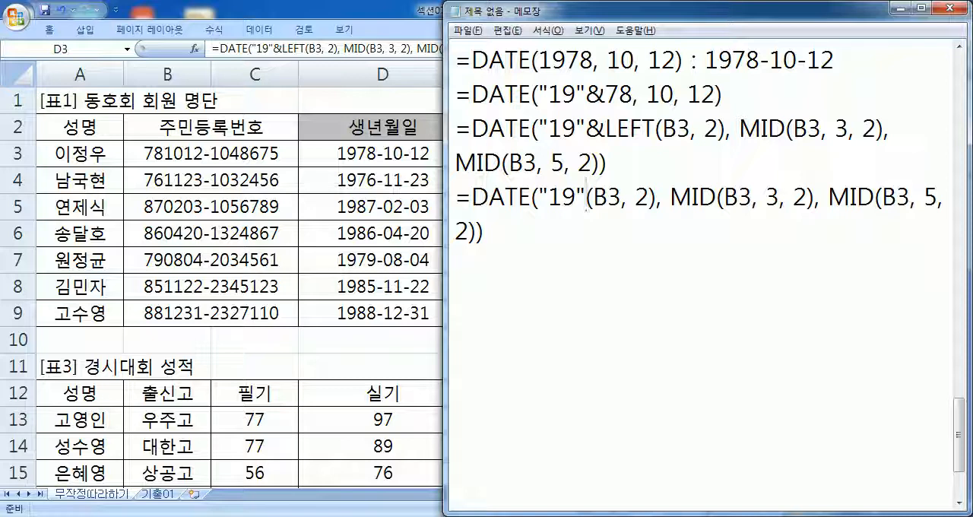
text(&MID)
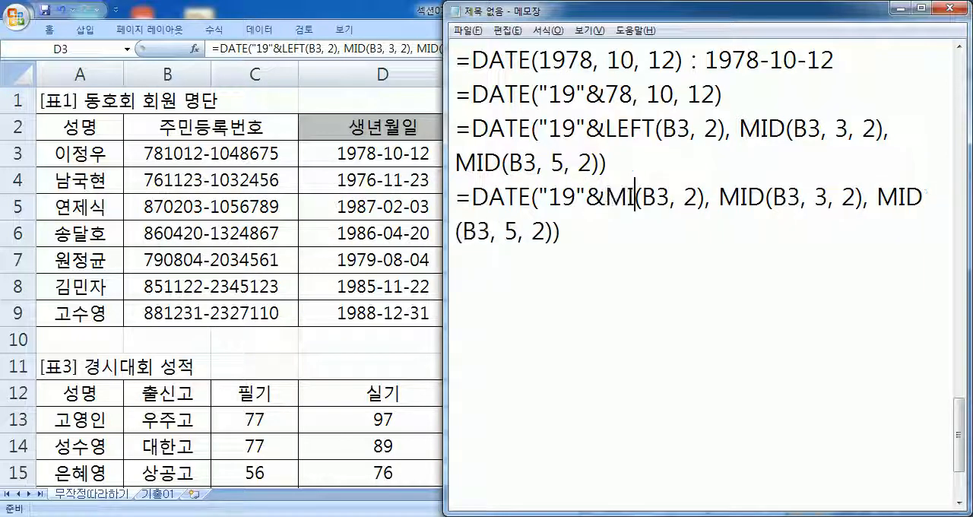
key(Left)
key(Right)
key(Right)
key(Right)
key(Right)
key(Right)
key(Right)
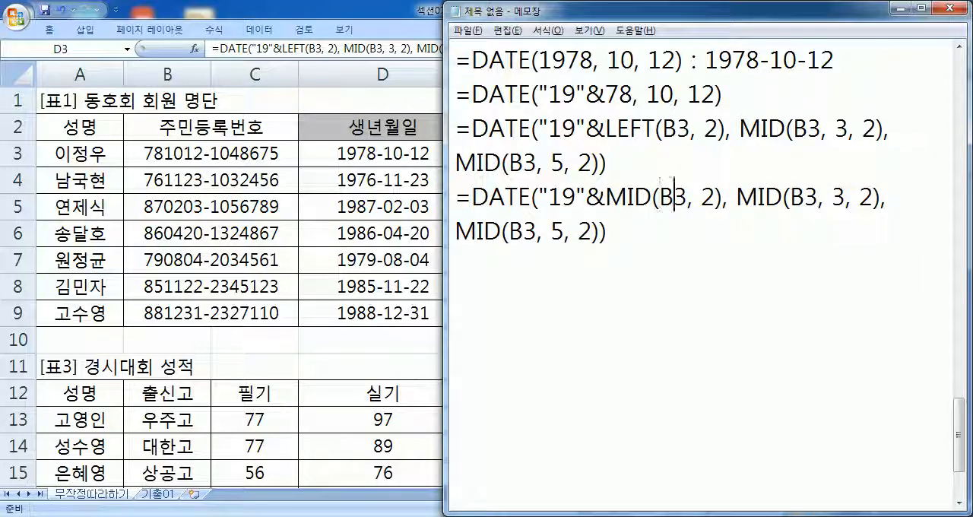
text(1,)
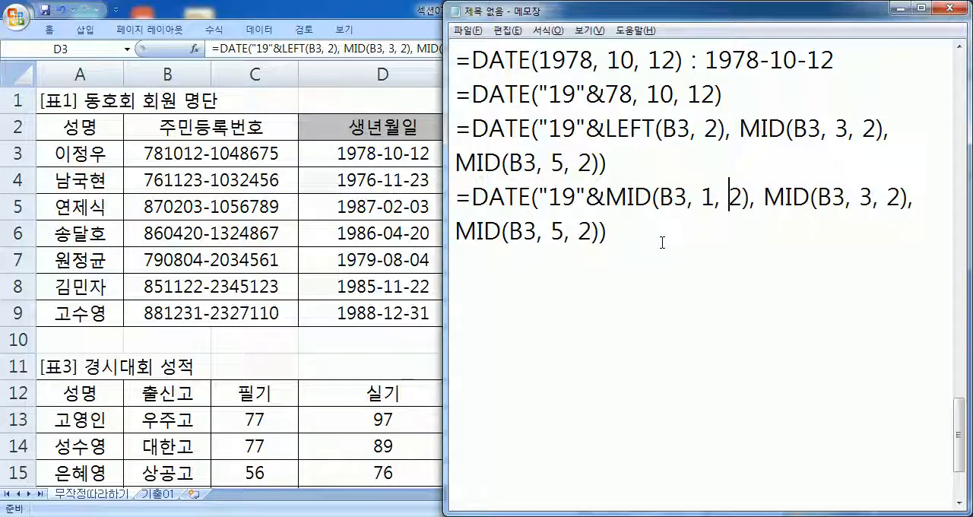
- Compare the LEFT argument with the MID version's "1, 2" arguments, and highlight the matching year digits in the B3 number
drag(705, 129, 719, 129)
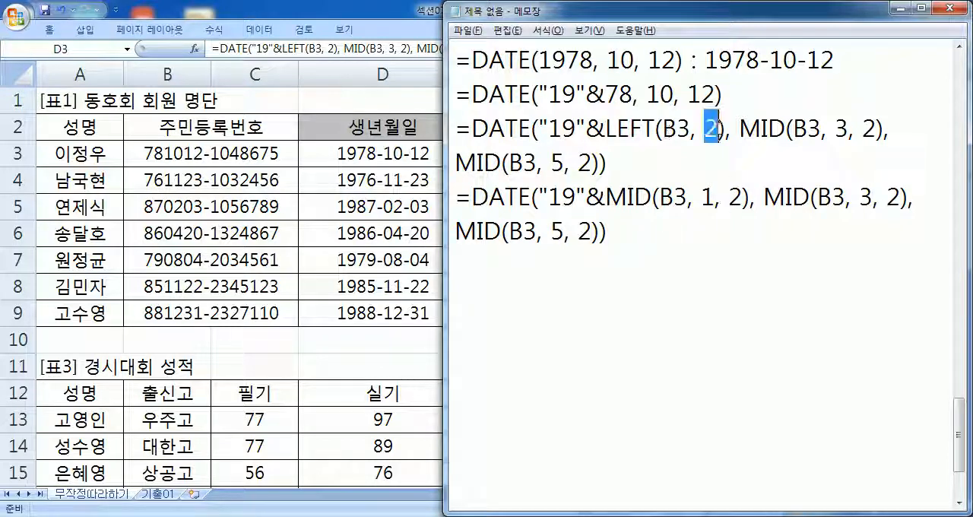
drag(606, 197, 743, 197)
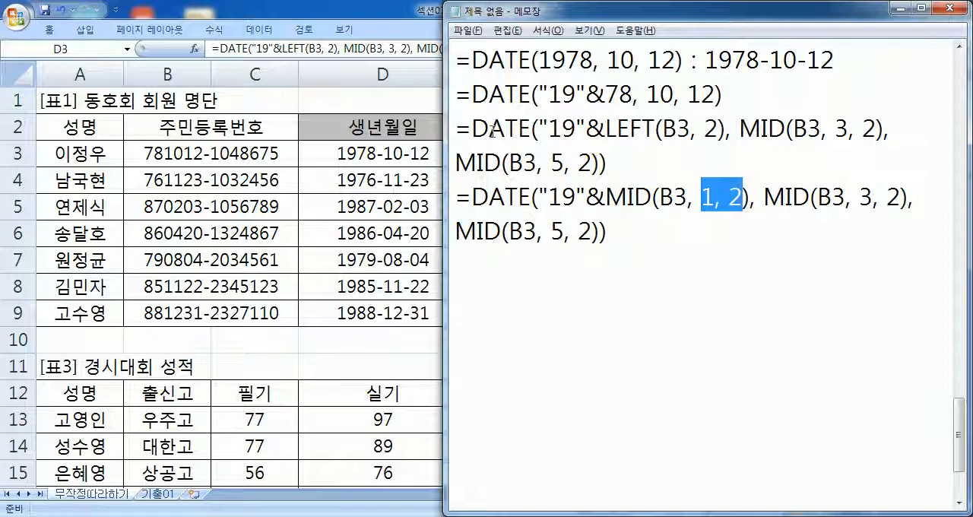
scroll(514, 175, up, 2)
mouse_move(533, 59)
mouse_down()
mouse_move(561, 59)
mouse_move(532, 61)
mouse_up()
click(505, 62)
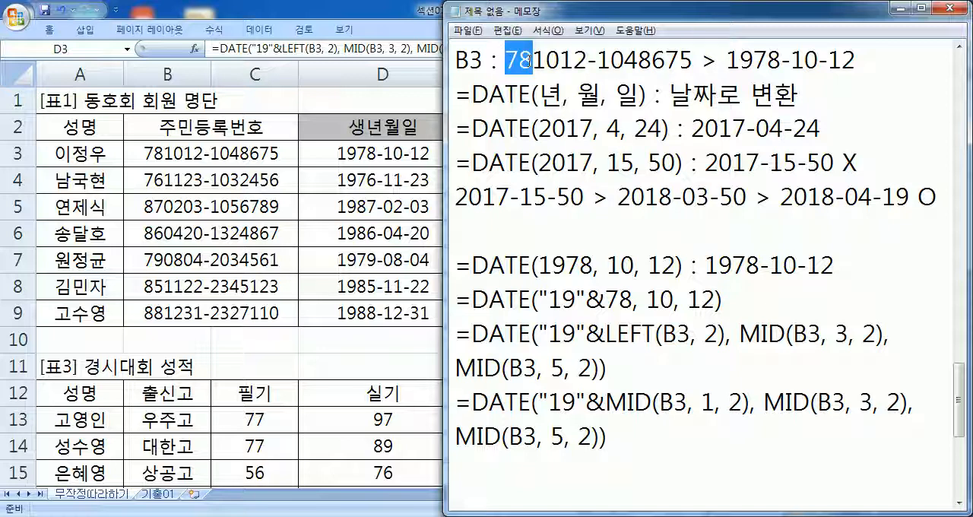
- Review the required functions in the exercise 1 text, highlighting LEFT and MID in the list
scroll(583, 152, up, 2)
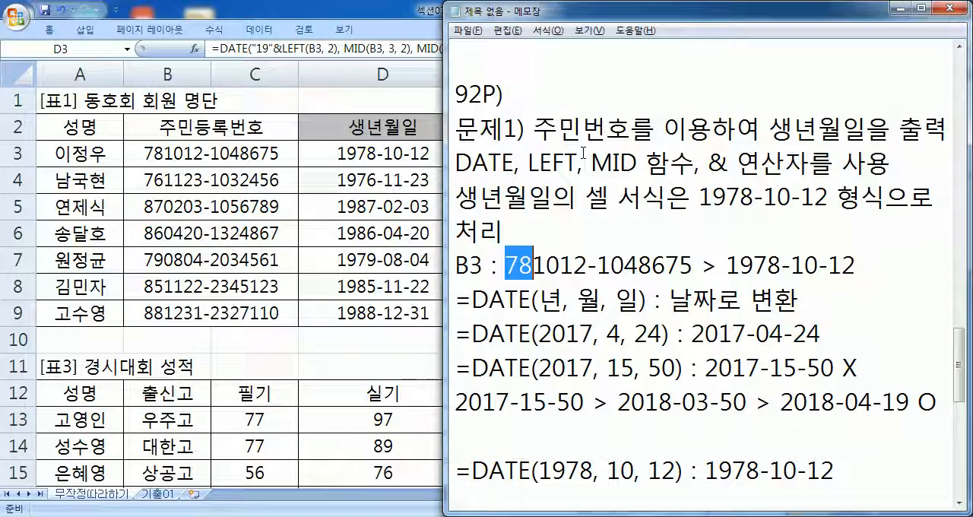
drag(529, 162, 637, 164)
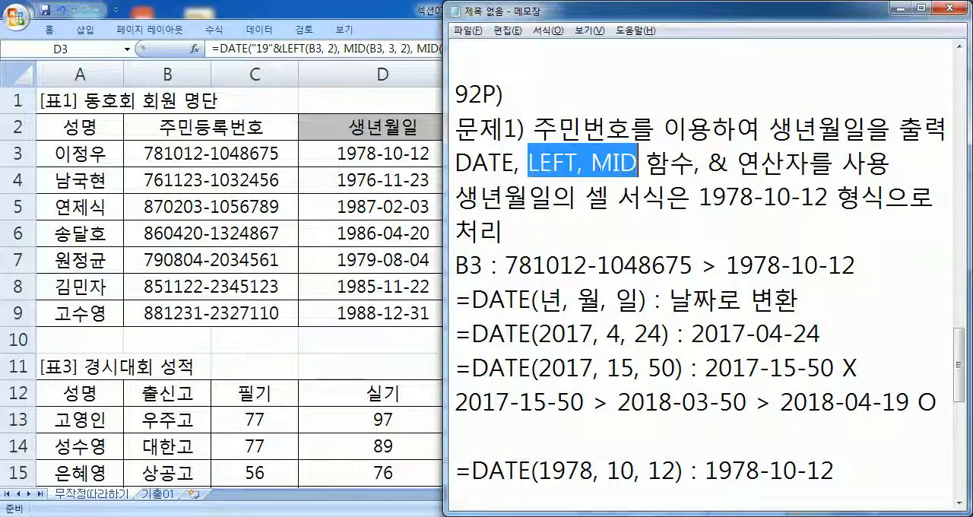
click(494, 163)
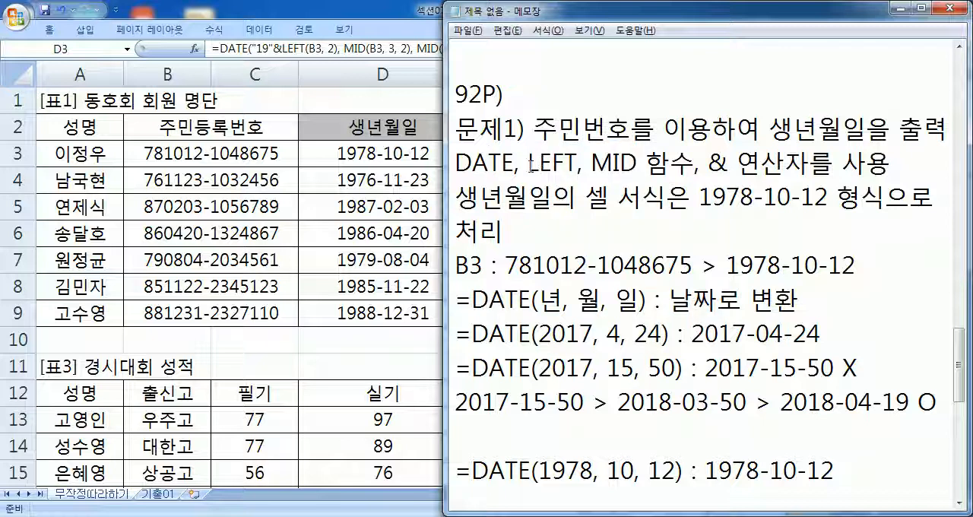
drag(529, 163, 580, 164)
click(502, 162)
drag(502, 163, 473, 163)
drag(592, 162, 638, 164)
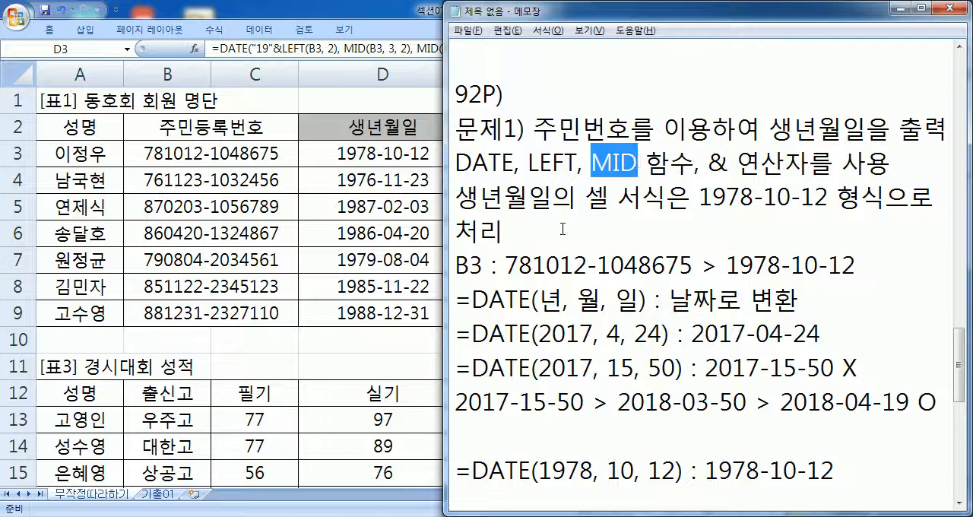
- Compare the year parts of the two DATE formulas, highlighting LEFT(B3, 2) and MID(B3, 1, 2)
scroll(578, 236, down, 2)
scroll(722, 361, down, 2)
scroll(687, 202, down, 1)
scroll(680, 159, up, 1)
drag(606, 128, 726, 129)
drag(606, 197, 751, 197)
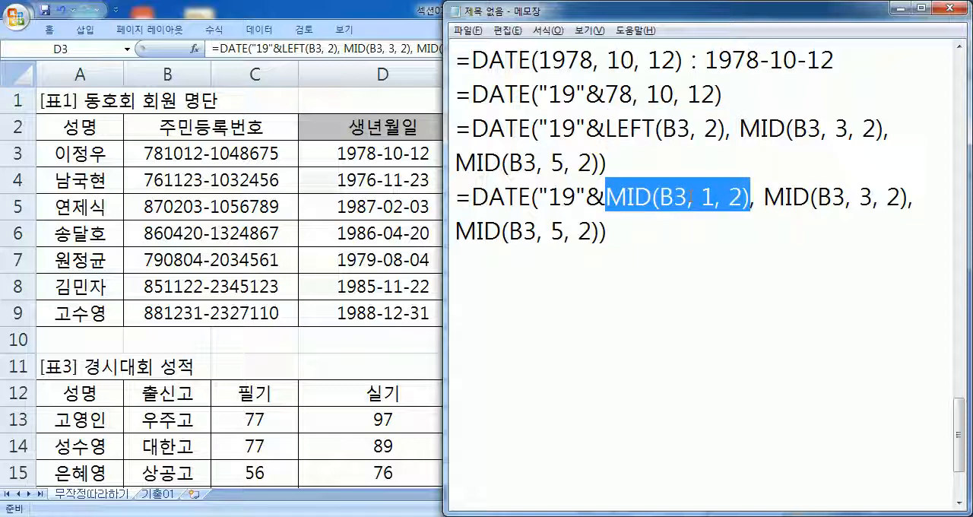
click(701, 198)
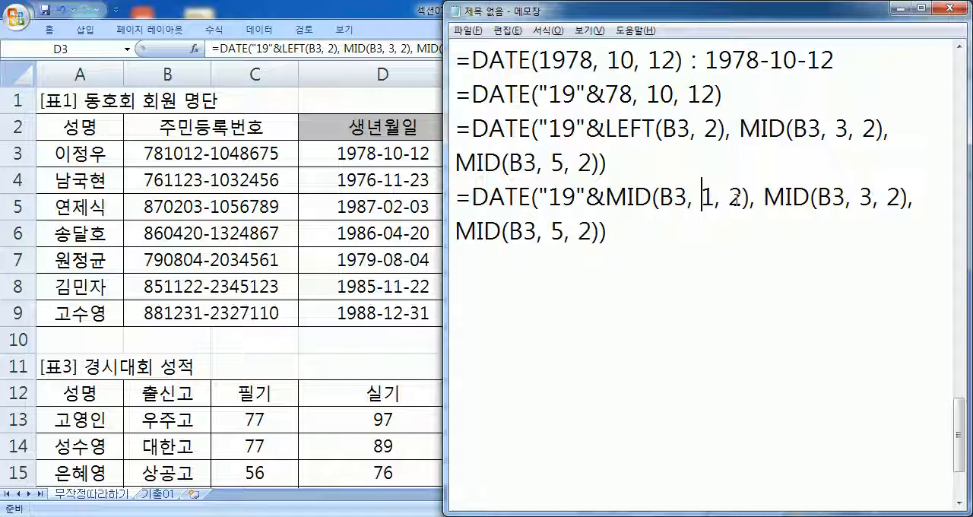
- Insert a blank line between the LEFT formula and the all-MID formula, and place the cursor below the notes
click(657, 162)
key(Return)
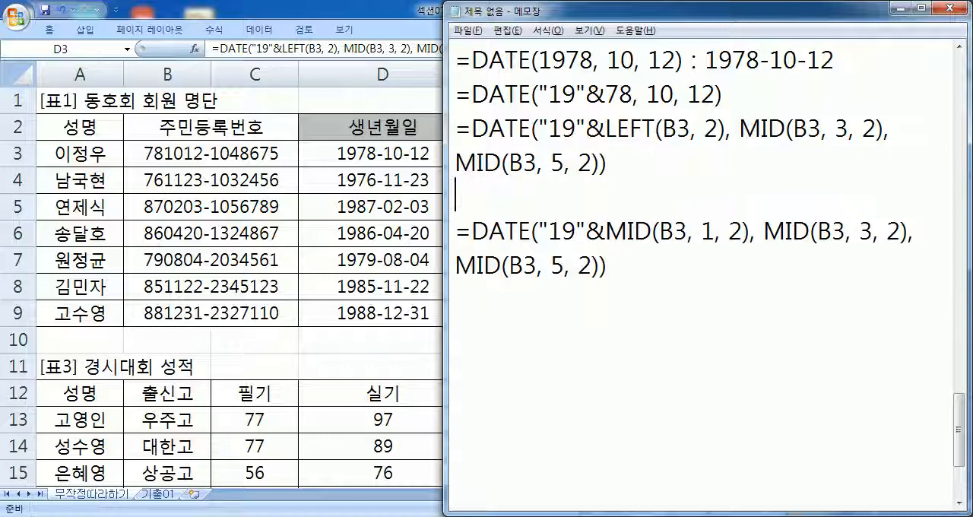
drag(575, 231, 728, 231)
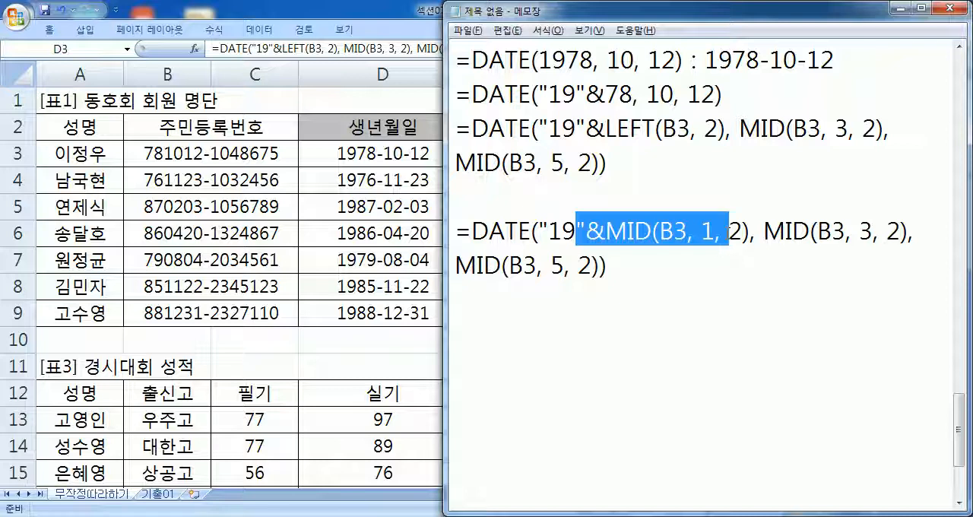
click(732, 324)
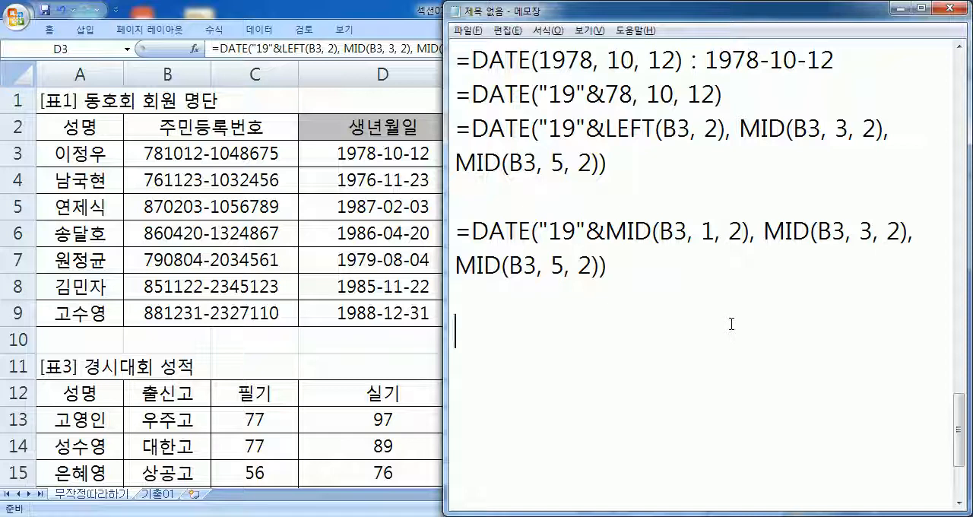
- Switch to Excel and bring the [표2] rental and return table into view
key(alt+Tab)
drag(724, 502, 787, 503)
click(948, 494)
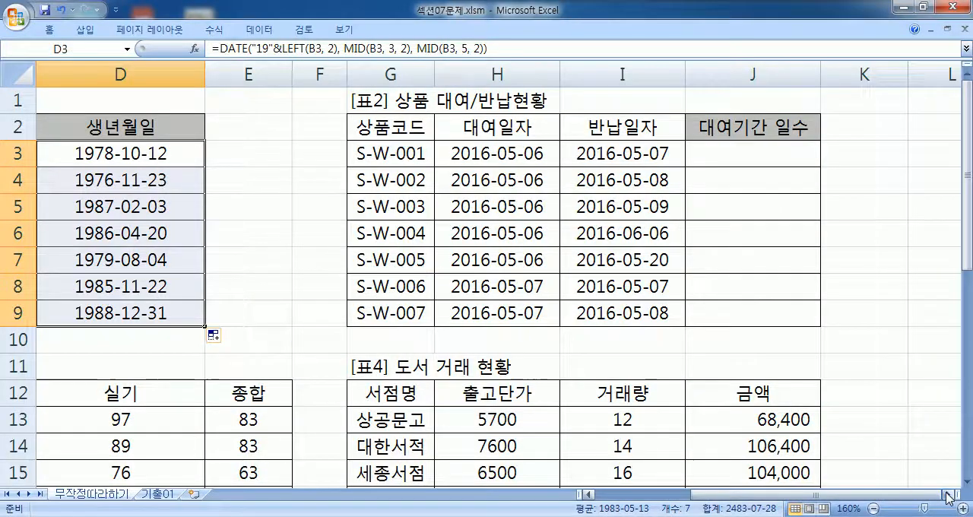
click(949, 494)
click(948, 494)
click(948, 495)
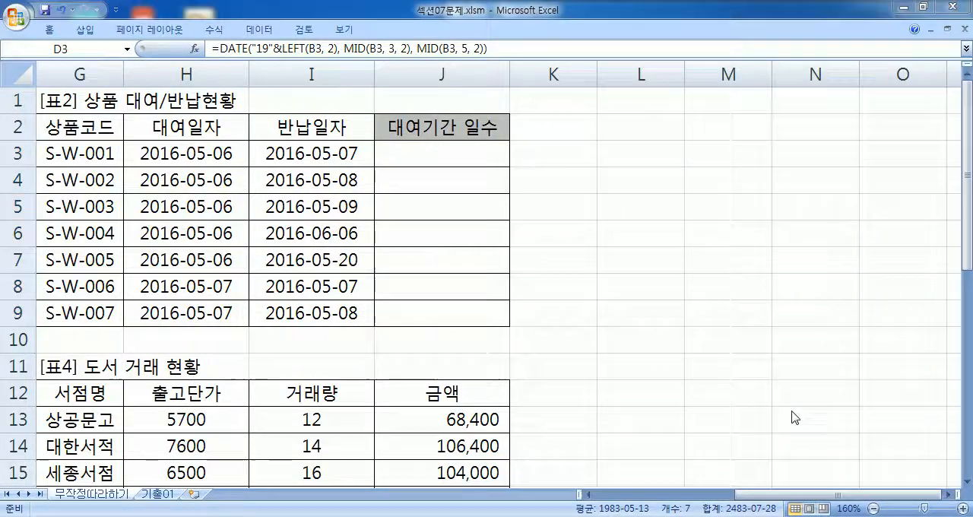
- Return to Notepad and add the heading "문제2) 대여기간을 계산" below the exercise 1 formulas
key(alt+Tab)
click(532, 320)
key(Return)
scroll(641, 255, down, 2)
text(ANS)
key(BackSpace)
key(BackSpace)
key(BackSpace)
text(문제2) 대여기간을 계산)
key(Return)
- Note the subtraction method as not allowed by writing "대여기간 = 반납일자 - 대여일자 X" under the heading
text(대여기간 = 반납이일자)
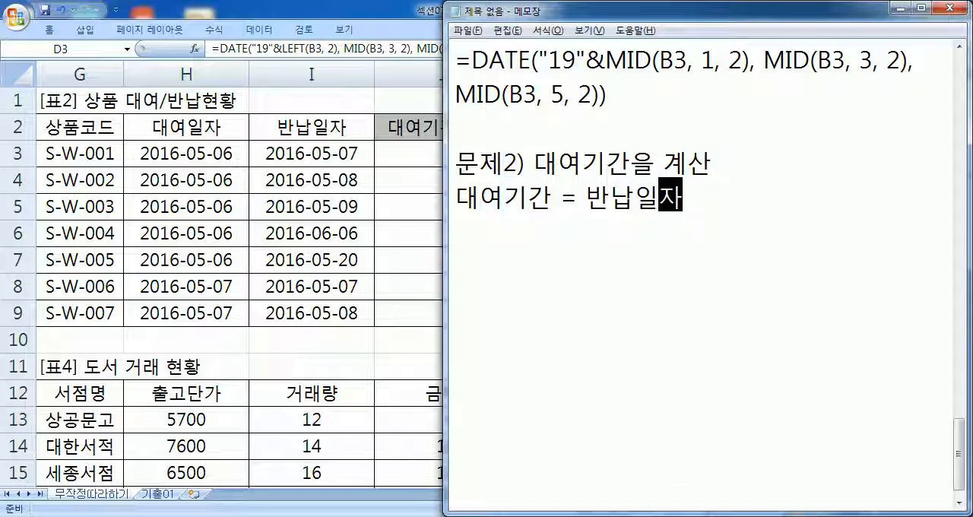
text( - 대여일자)
key(Return)
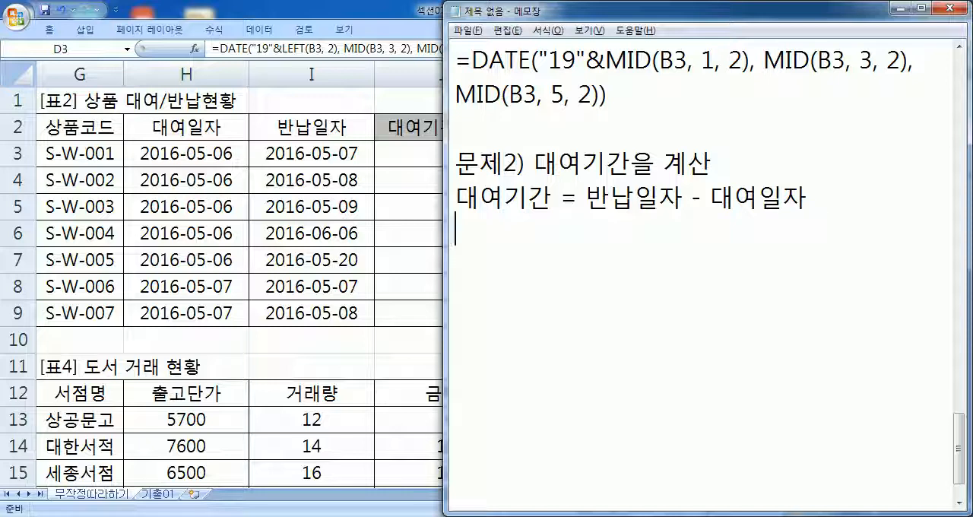
click(853, 206)
text(X)
key(Return)
- Add the line "DAYS360 함수를 사용" to the exercise 2 notes
text(ㅇㅁ)
key(BackSpace)
key(BackSpace)
text(DAYS)
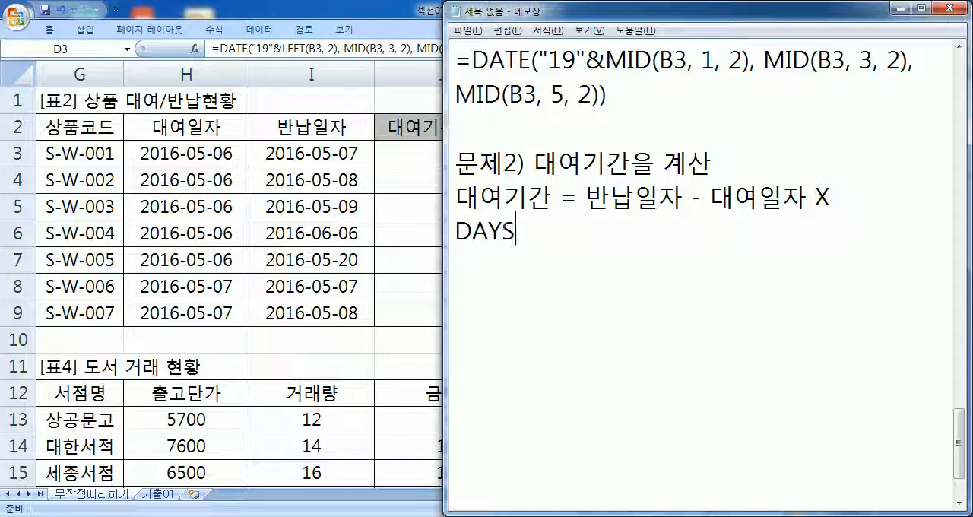
text(360 함수)
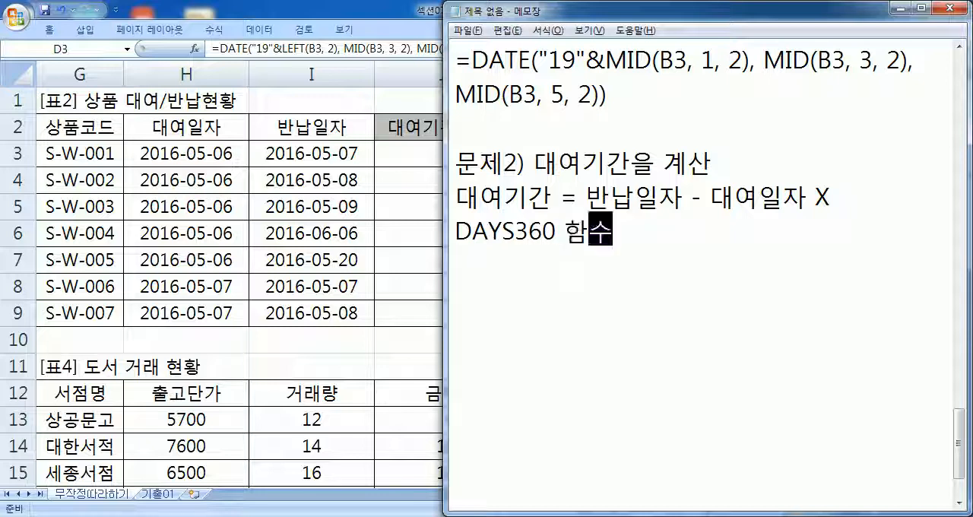
text(를 사용)
key(Return)
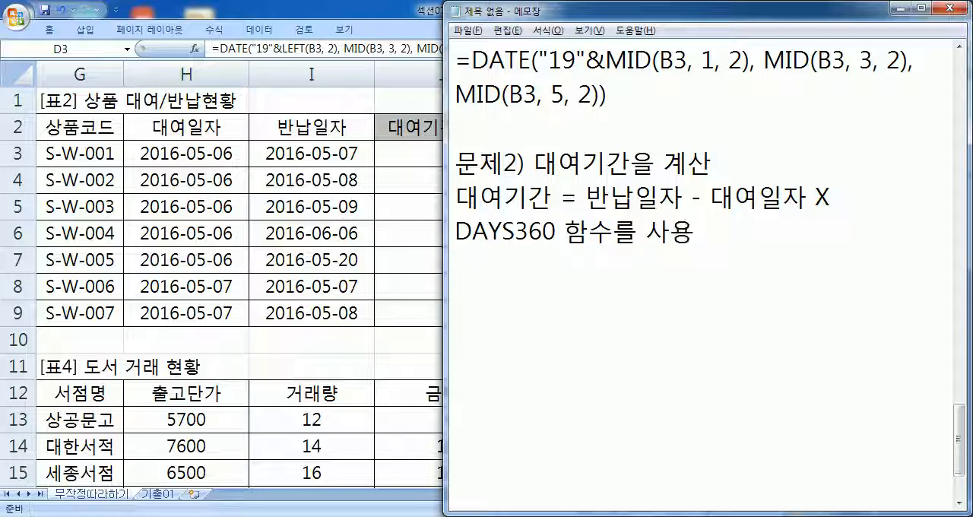
- Switch to Excel, try the subtraction formula =I3-H3 in cell J3, and clear the cell
click(404, 158)
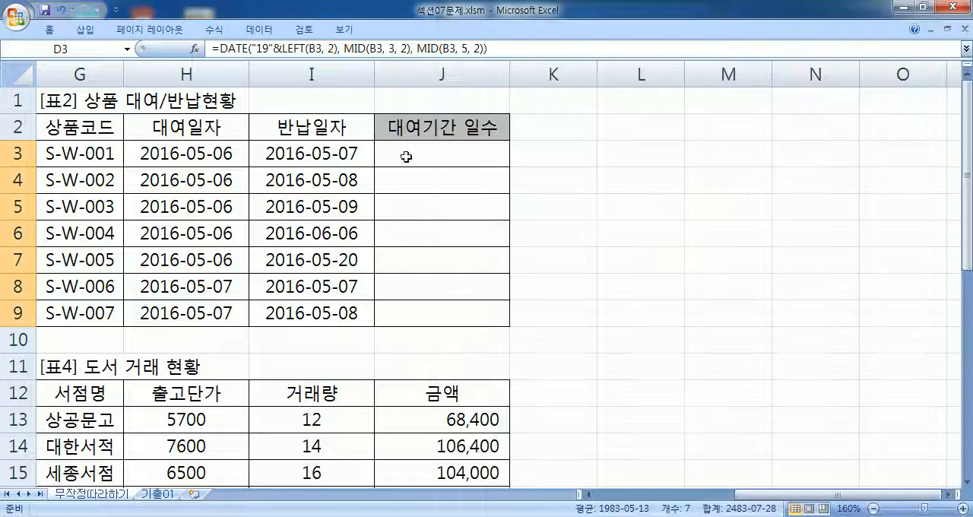
click(430, 155)
text(=)
click(275, 153)
text(-)
click(207, 153)
key(Return)
click(462, 156)
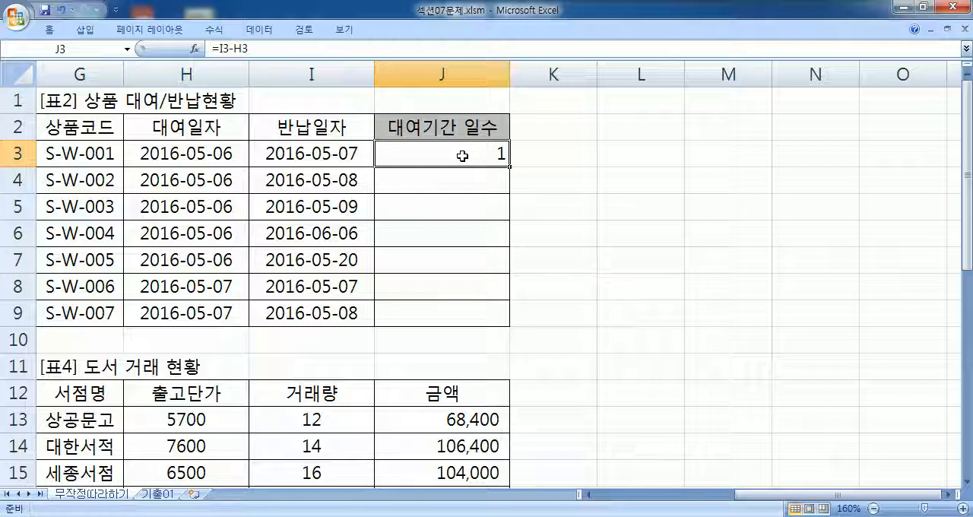
double_click(462, 156)
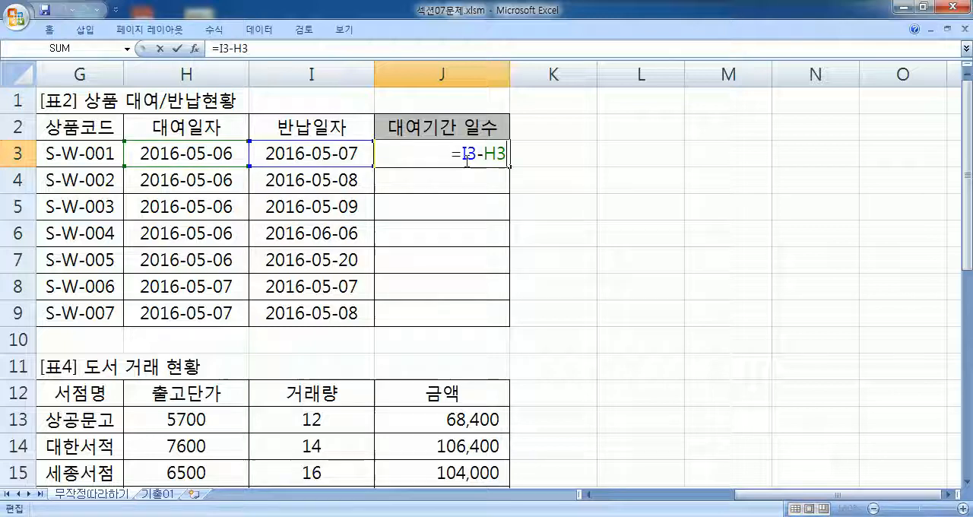
key(Escape)
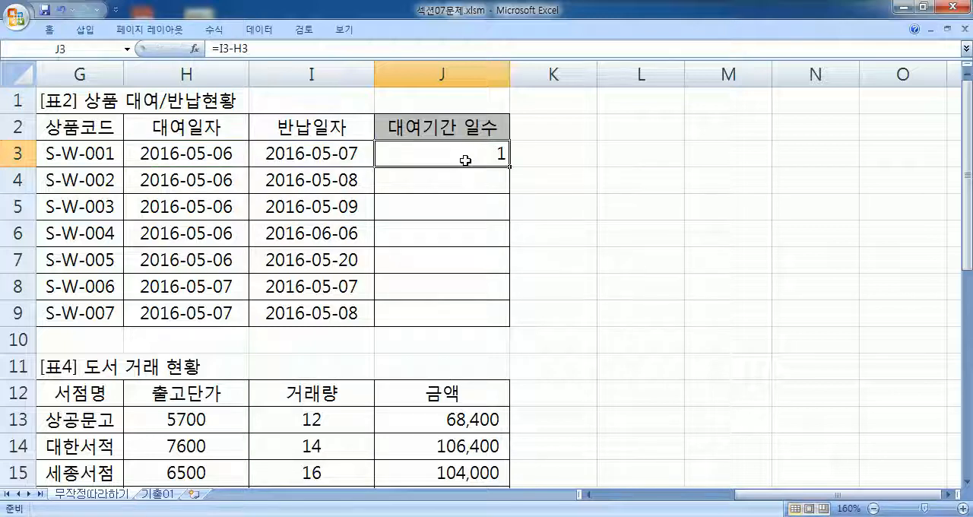
key(Delete)
- Return to Notepad and write the function syntax "=DAYS360(대여일자, 반납일자)" under the exercise 2 notes
key(alt+Tab)
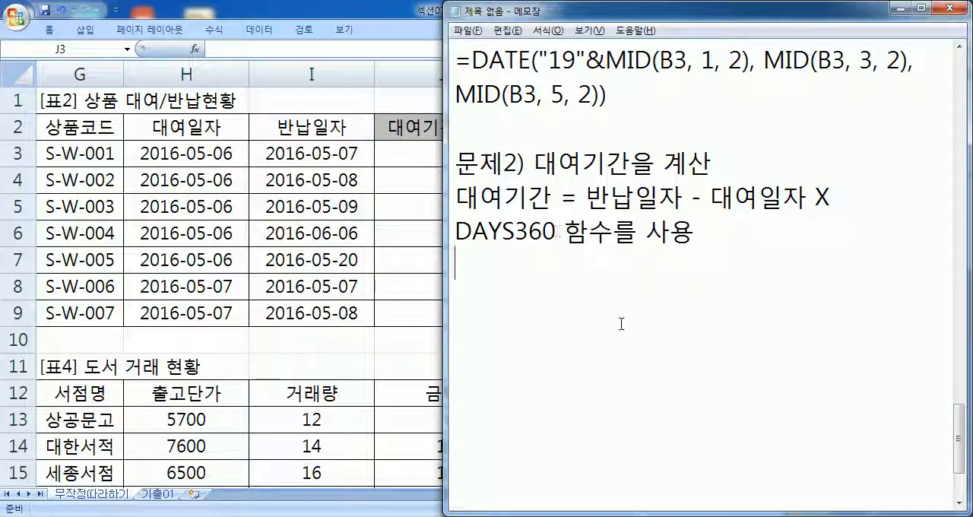
text(=ㅇ)
key(Hangul)
key(BackSpace)
text(DAYS36))
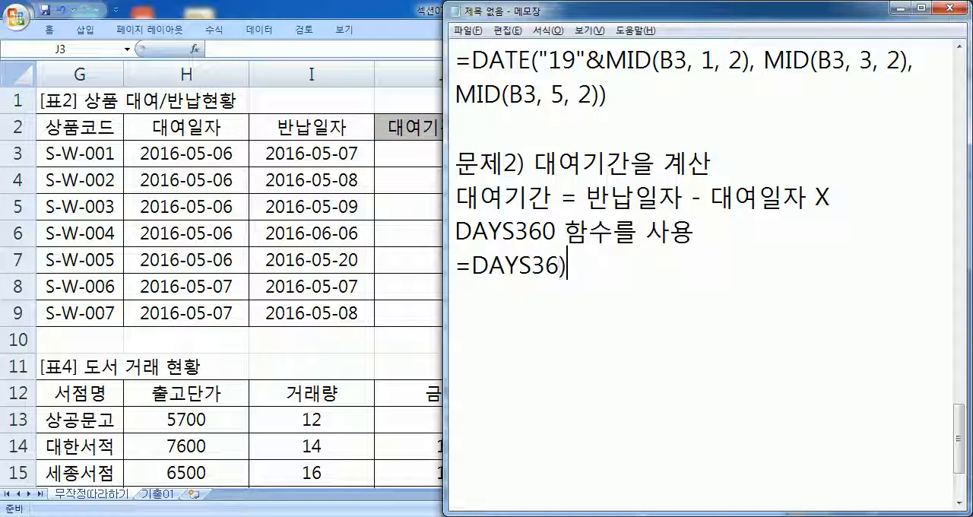
key(BackSpace)
text(-0)
key(BackSpace)
key(BackSpace)
text(0(대여일자, 반납일자))
key(Return)
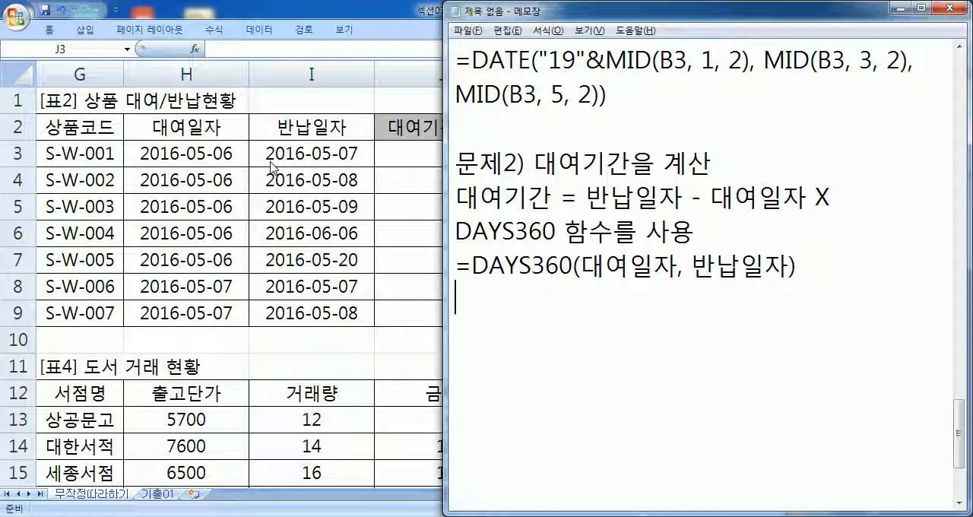
- Write the cell-reference version "=DAYS360(H3, I3, 옵션)" on the next line and highlight its option argument
text(=DAY)
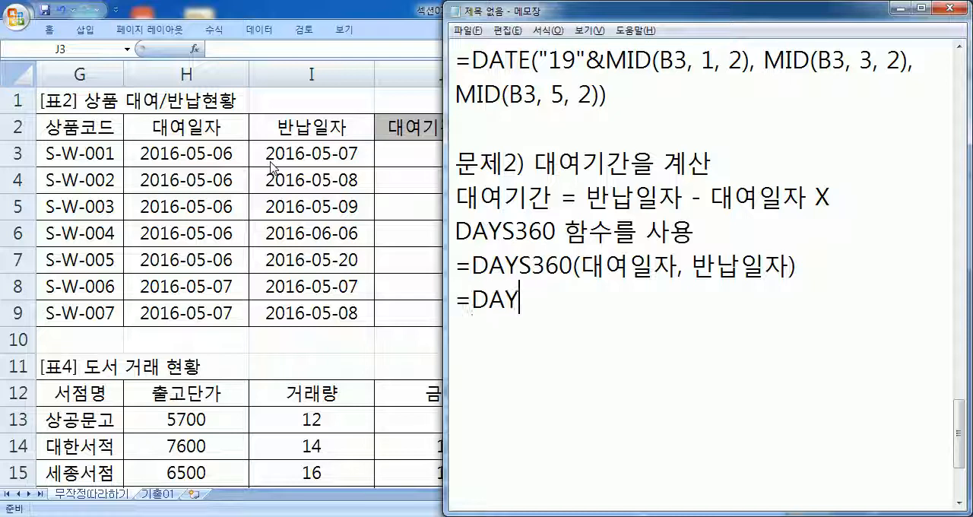
text(S360()
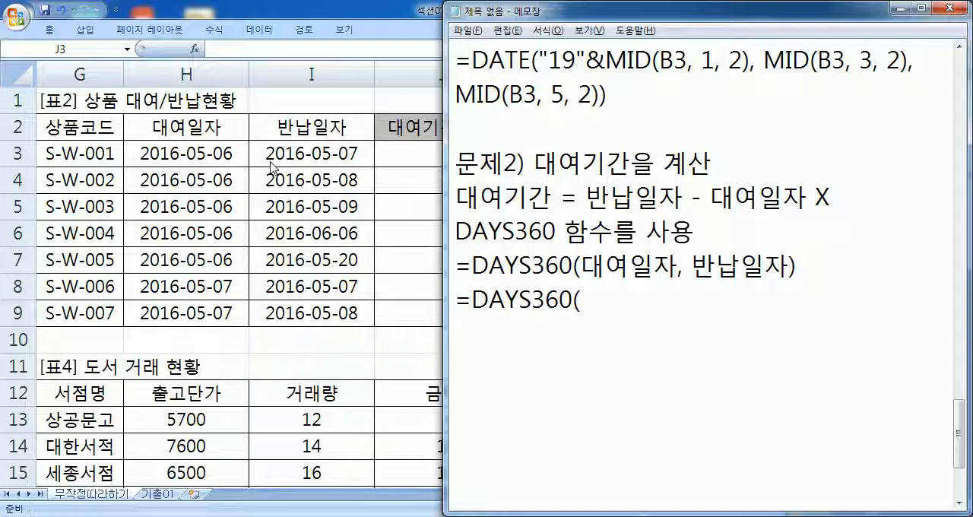
text(H3, I3, 옵션))
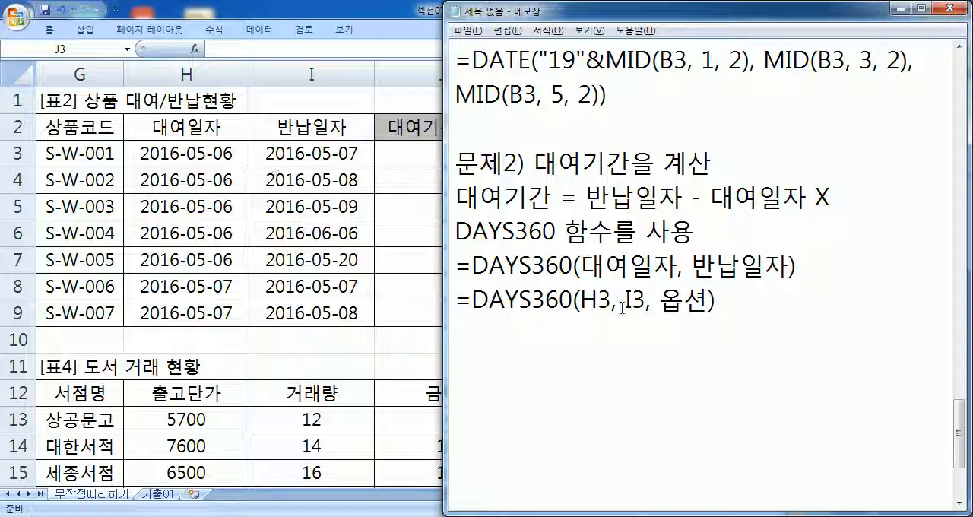
double_click(668, 298)
click(740, 302)
- Switch to Excel and start a DAYS360 formula in J3 with H3 as start date and I3 as end date
key(alt+Tab)
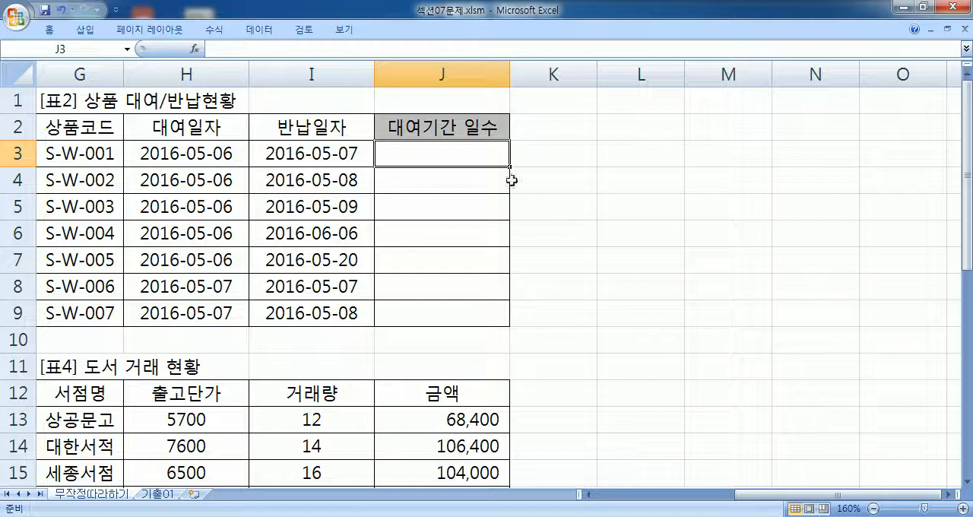
text(=DAY)
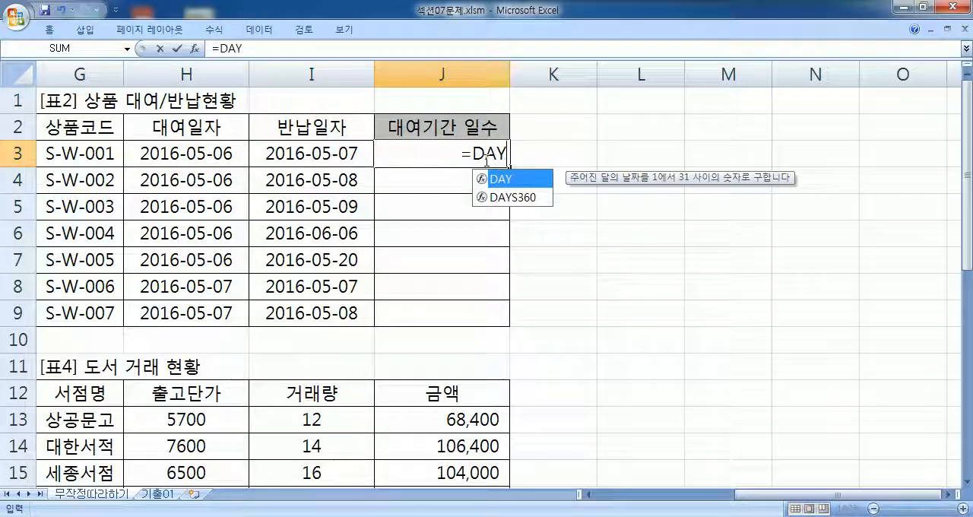
double_click(511, 197)
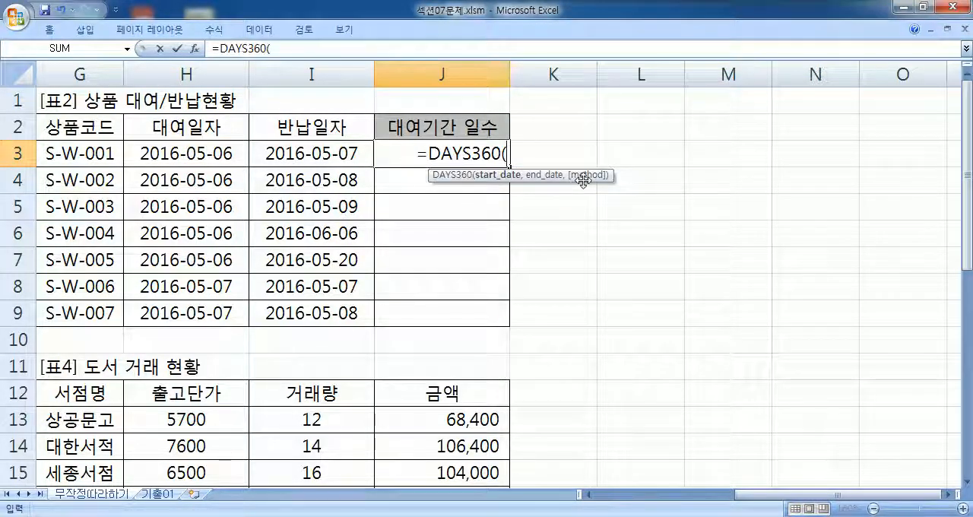
click(216, 148)
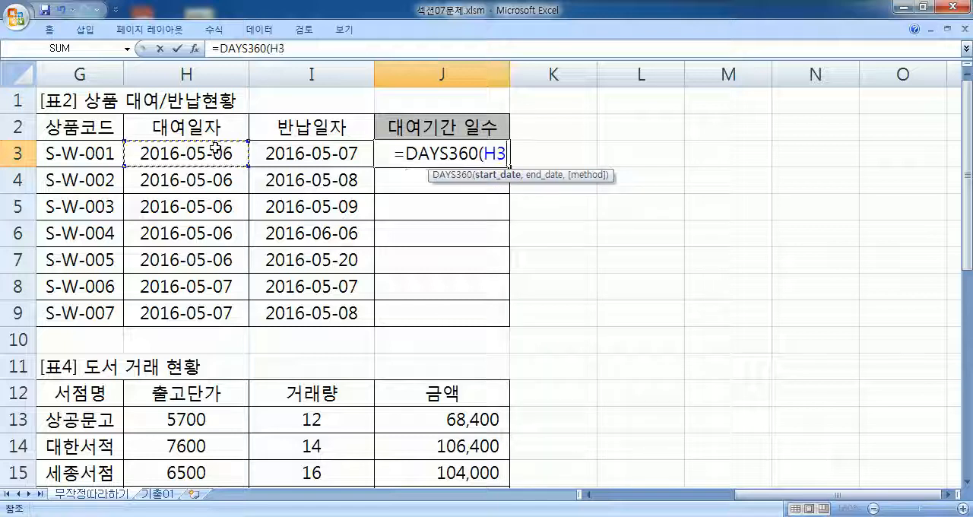
text(,)
click(293, 149)
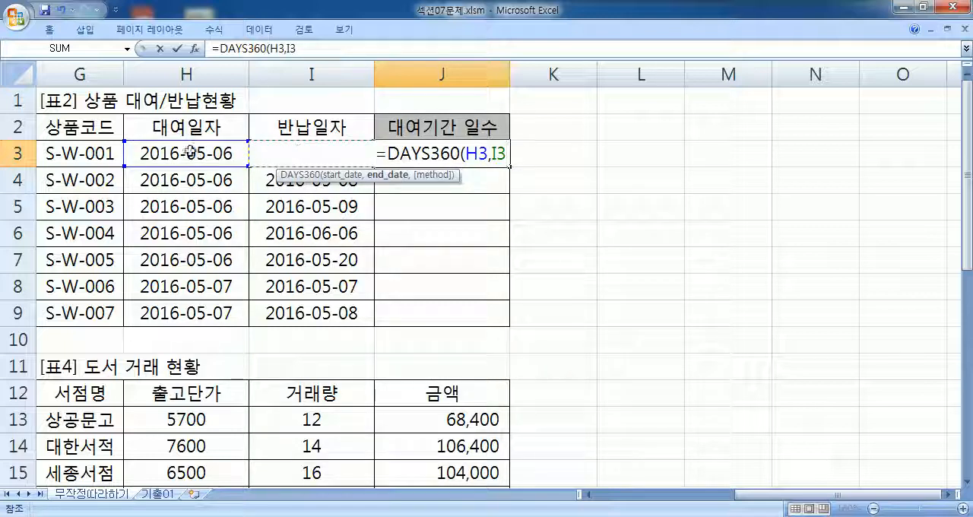
text(,)
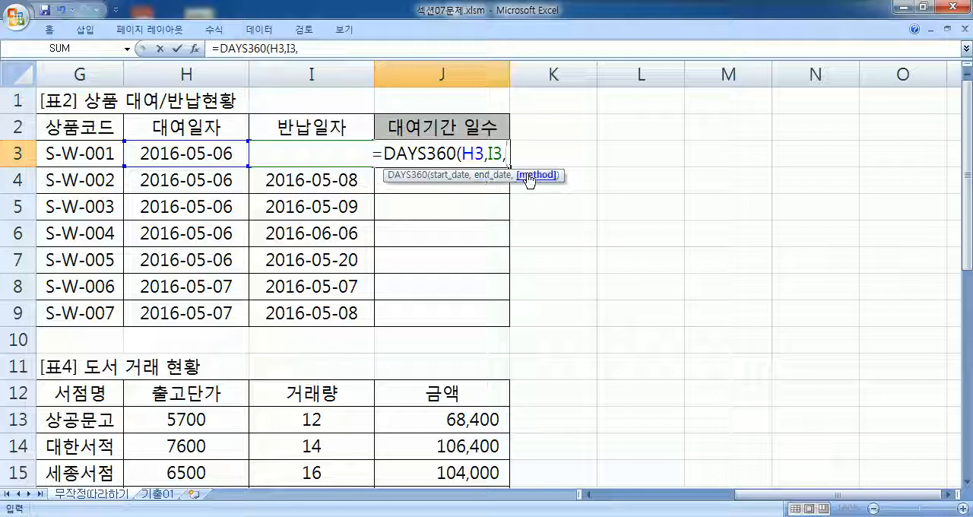
- Open the DAYS360 function arguments and examine the description of the Method argument
click(195, 48)
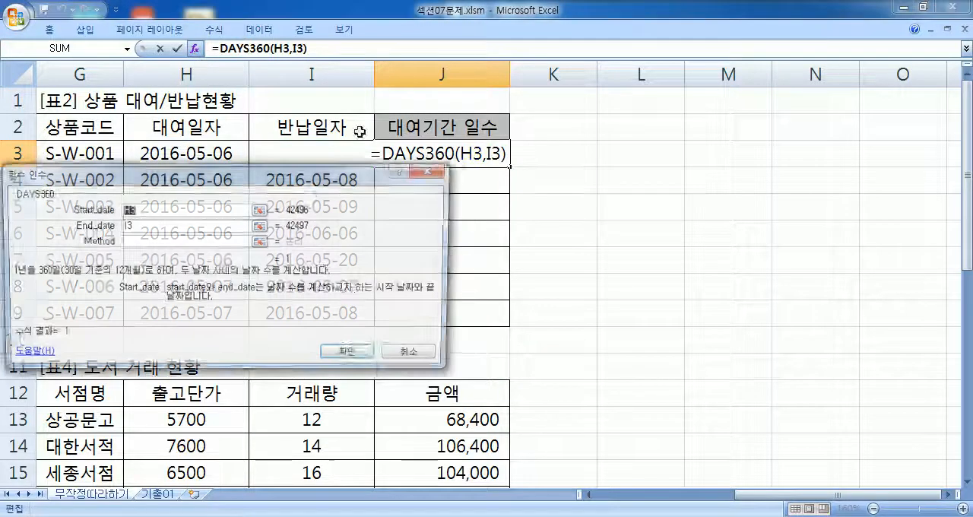
drag(307, 180, 863, 75)
click(737, 137)
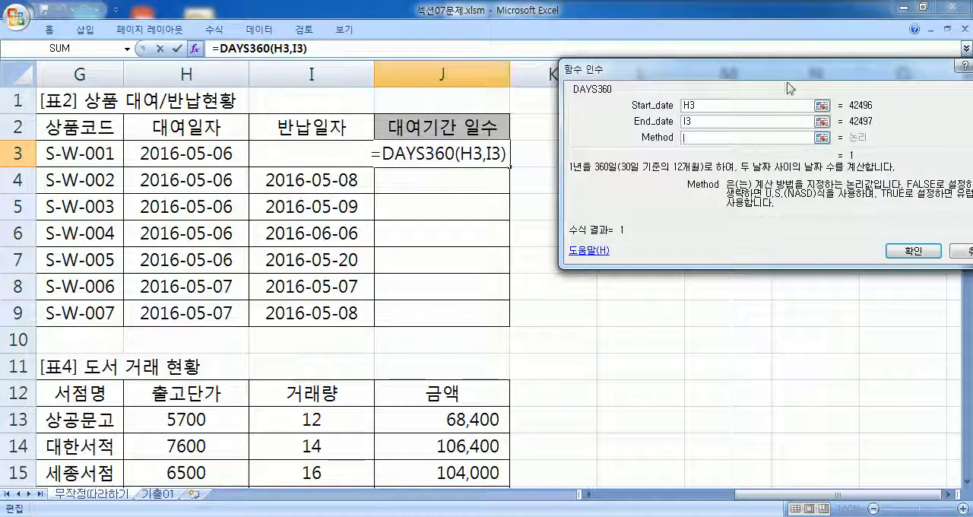
drag(786, 80, 671, 71)
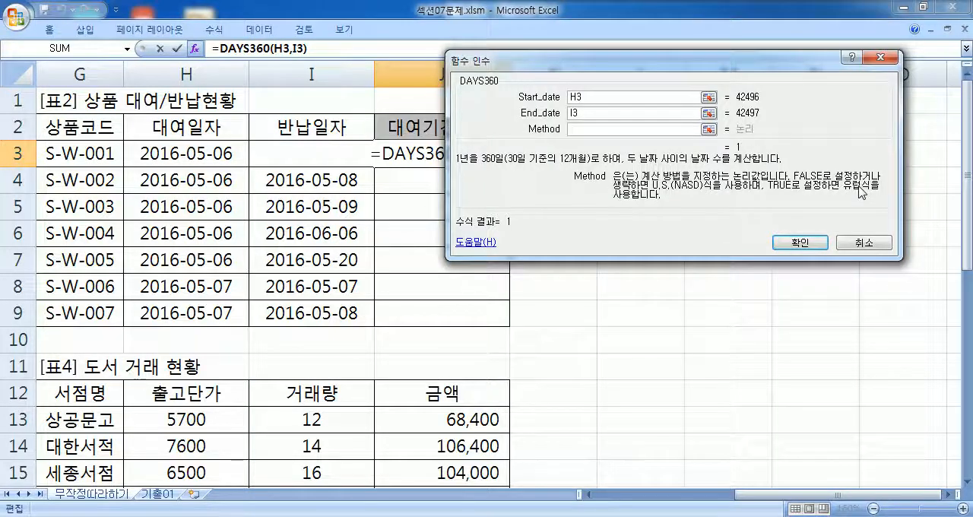
- Close the function arguments and enter =DAYS360(H3,I3) in J3 without the method argument
key(Escape)
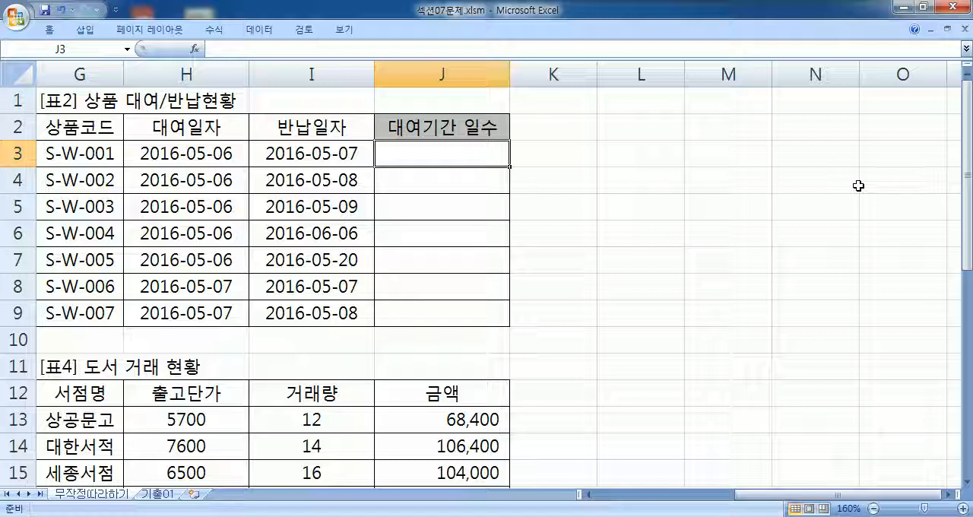
text(=DAYS)
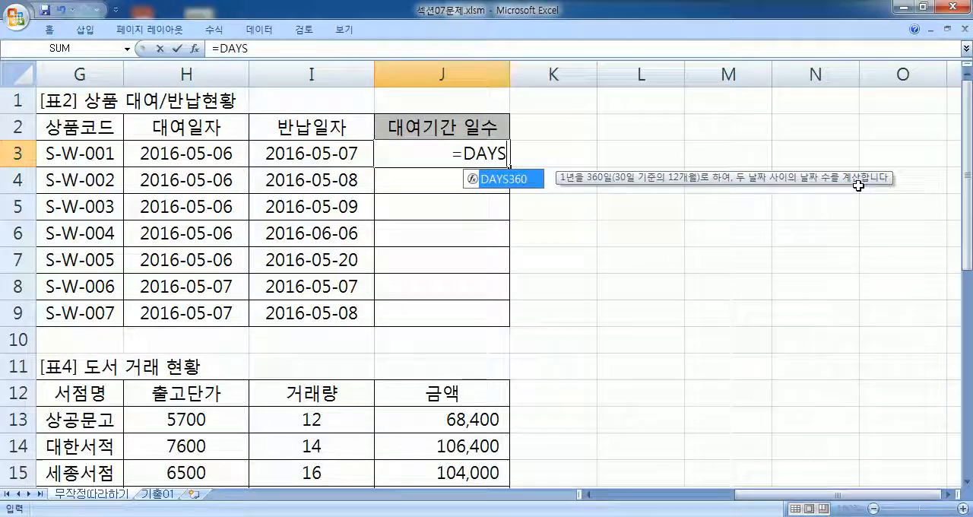
text(360()
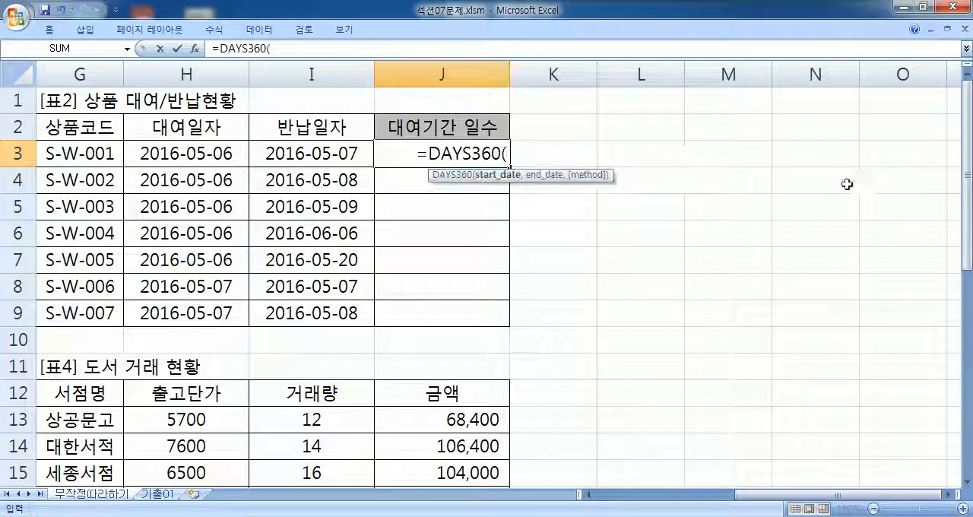
click(204, 155)
text(,)
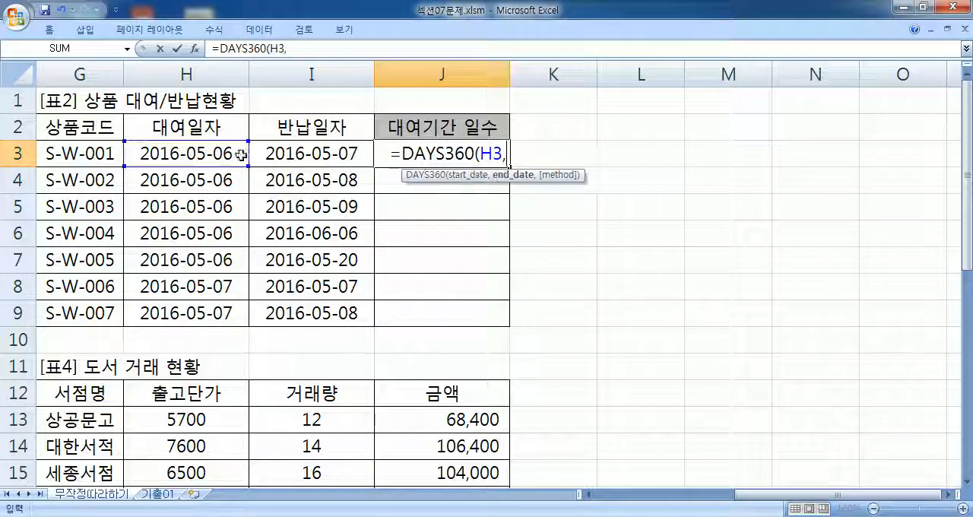
click(325, 153)
key(Return)
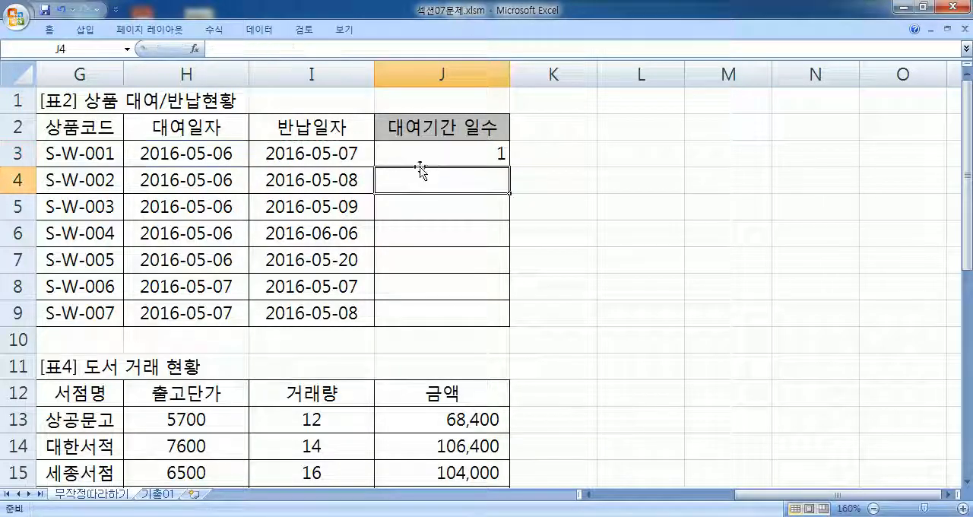
- Copy the DAYS360 formula from J3 down through J9 and reselect J3
click(497, 157)
click(514, 165)
click(497, 156)
drag(508, 166, 508, 327)
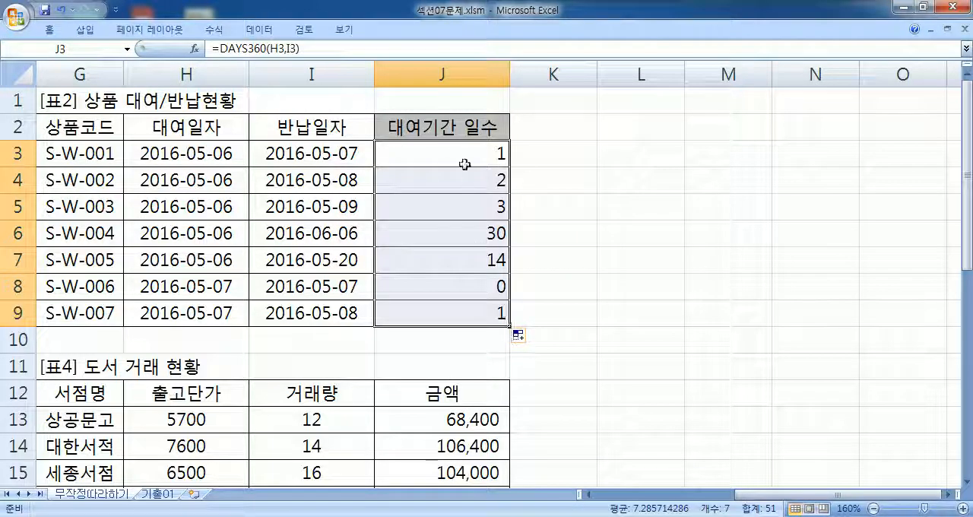
click(462, 155)
- Switch to Notepad and add the note "* 1년을 360일, 1달은 30일로 처리" below the DAYS360 syntax
key(alt+Tab)
text(* 1년으을 )
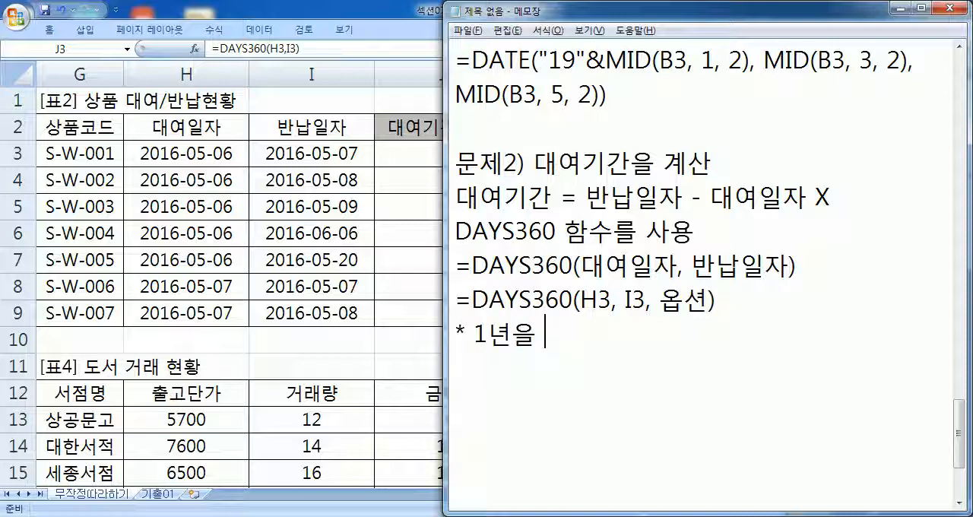
text(360일, 1)
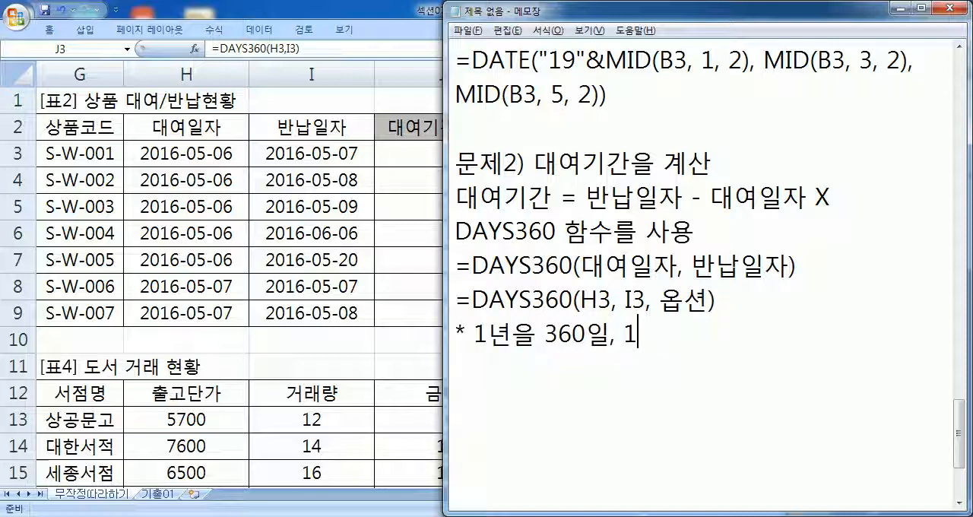
text(달은 )
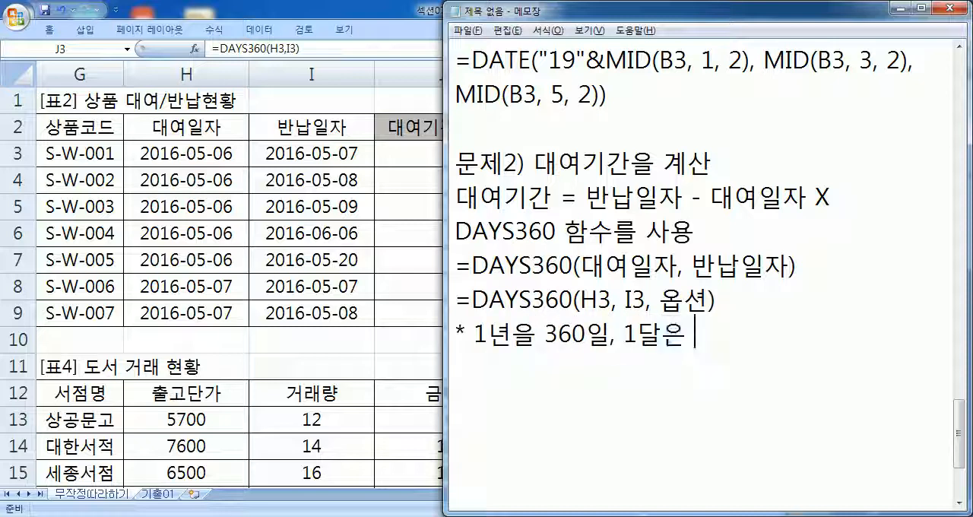
text(30일로 처리)
key(Return)
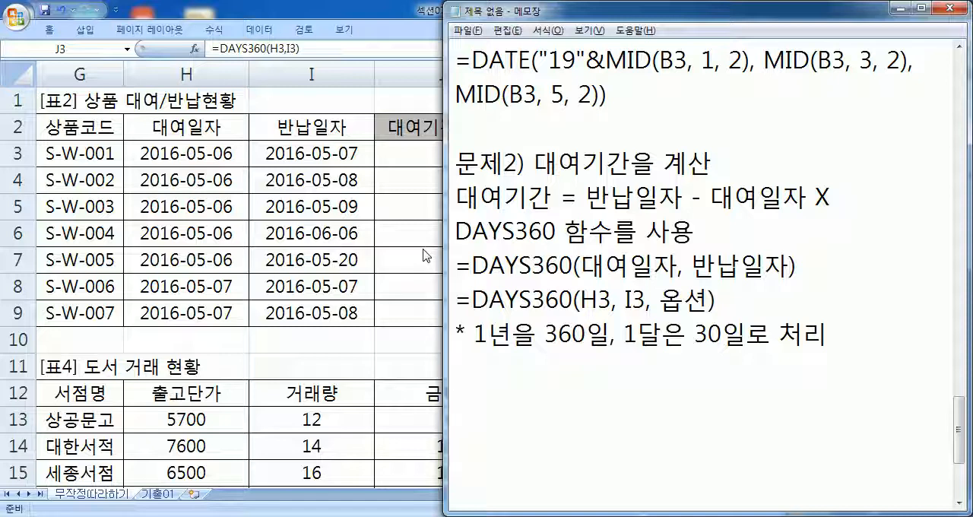
- Return to Excel, check the row 6 rental and return dates, and enter the plain date subtraction =I6-H6 in K6
click(417, 156)
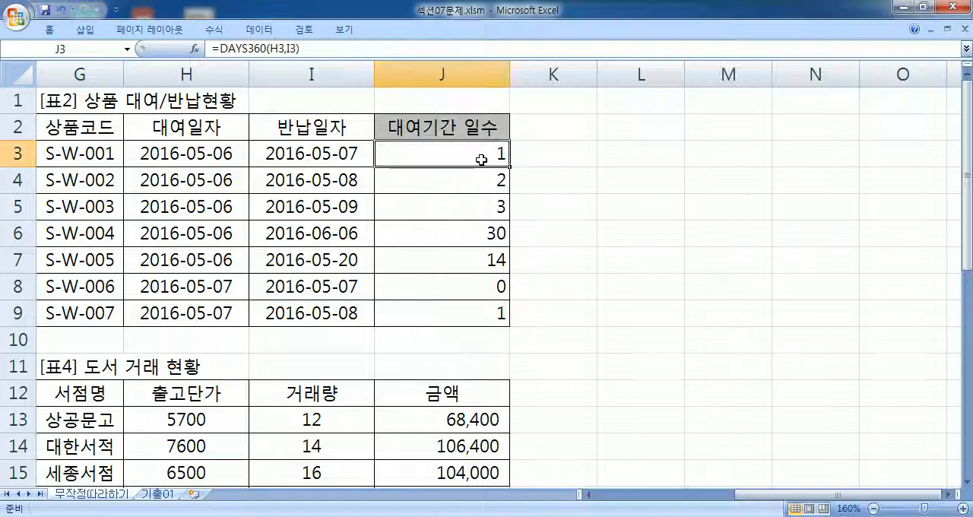
click(196, 238)
click(337, 236)
click(175, 238)
click(302, 229)
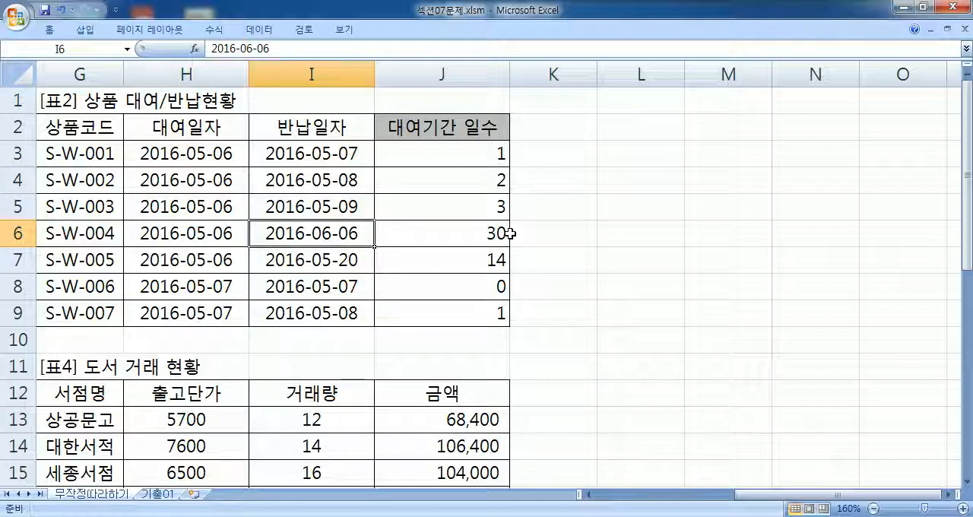
click(548, 234)
text(=)
click(314, 235)
text(-)
click(206, 240)
key(Return)
key(Up)
- Copy the subtraction formula from K6 up to K3 and down to K9
drag(597, 245, 597, 152)
click(586, 226)
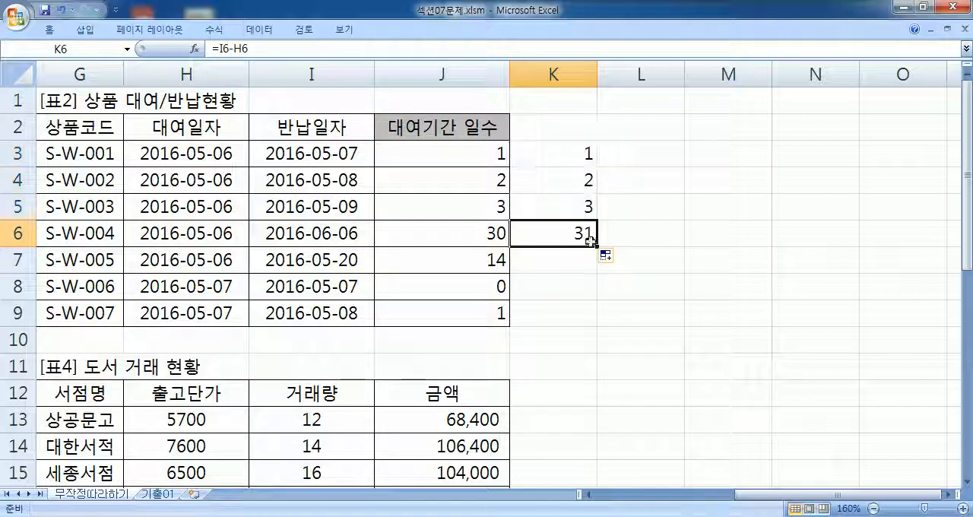
drag(599, 248, 598, 325)
click(582, 240)
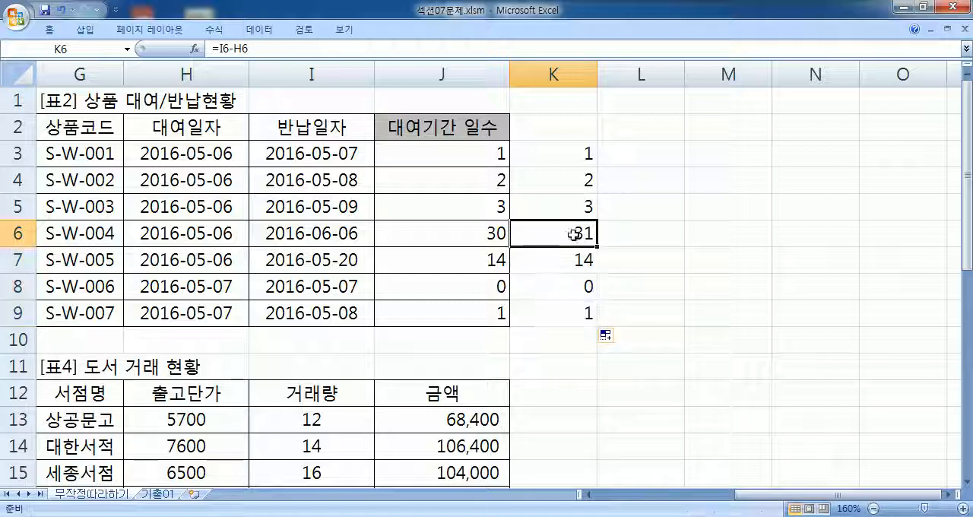
- Compare the row 6 subtraction in K6 with the DAYS360 formula in J6, leaving the formula unedited
click(207, 227)
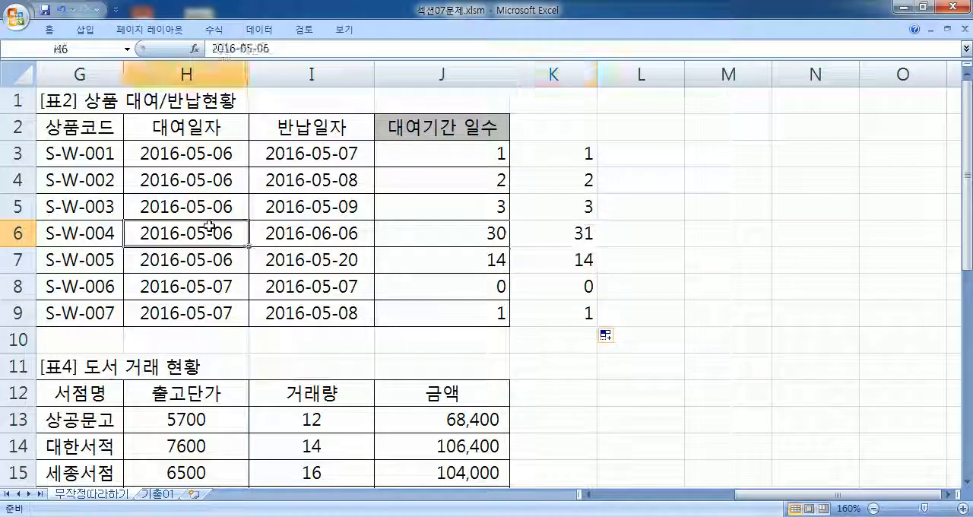
click(567, 228)
double_click(489, 237)
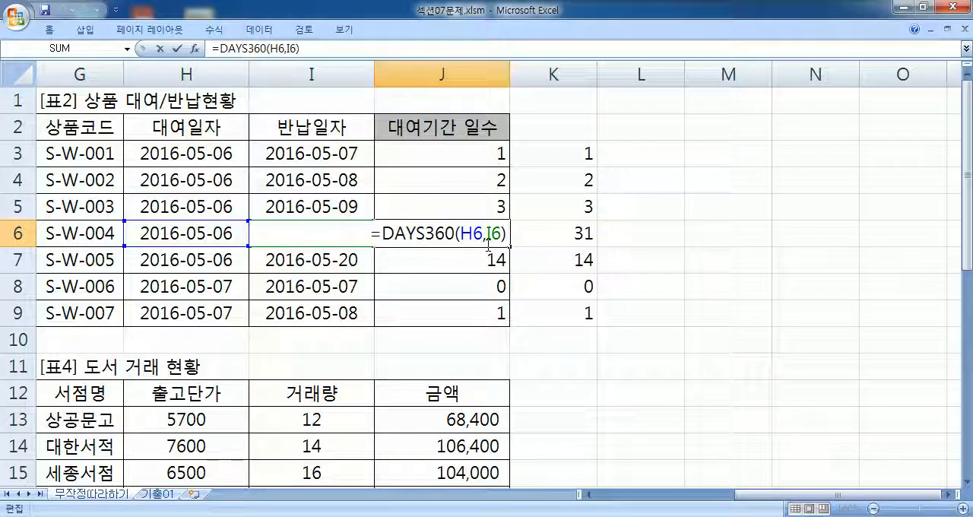
key(Escape)
- Show table [표3], then switch to Notepad and write the heading "문제3) 데이터베이스 함수를 사용" after a blank line
key(Home)
scroll(502, 289, down, 4)
drag(966, 271, 966, 266)
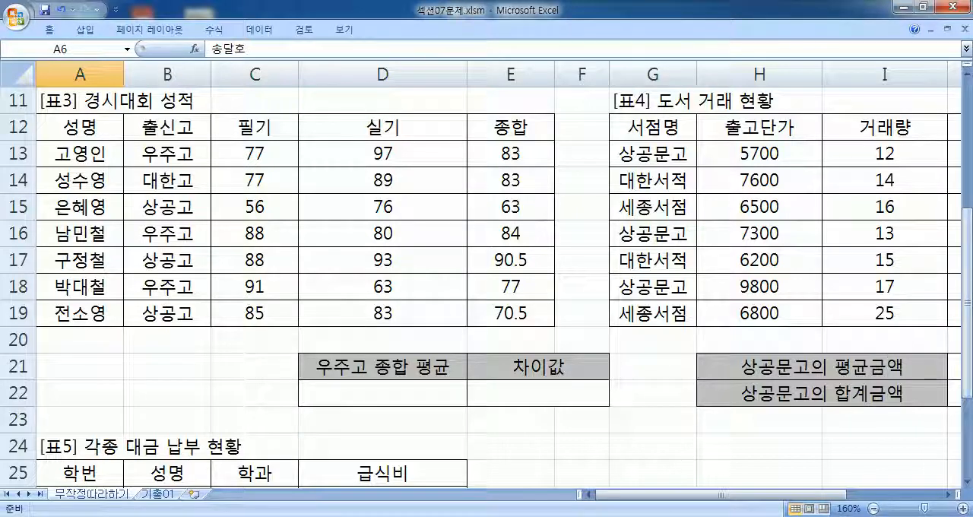
key(alt+Tab)
scroll(637, 298, down, 1)
scroll(636, 298, down, 1)
key(Return)
key(Return)
text(묹)
text(제3) 데이)
text(터베이스 함술)
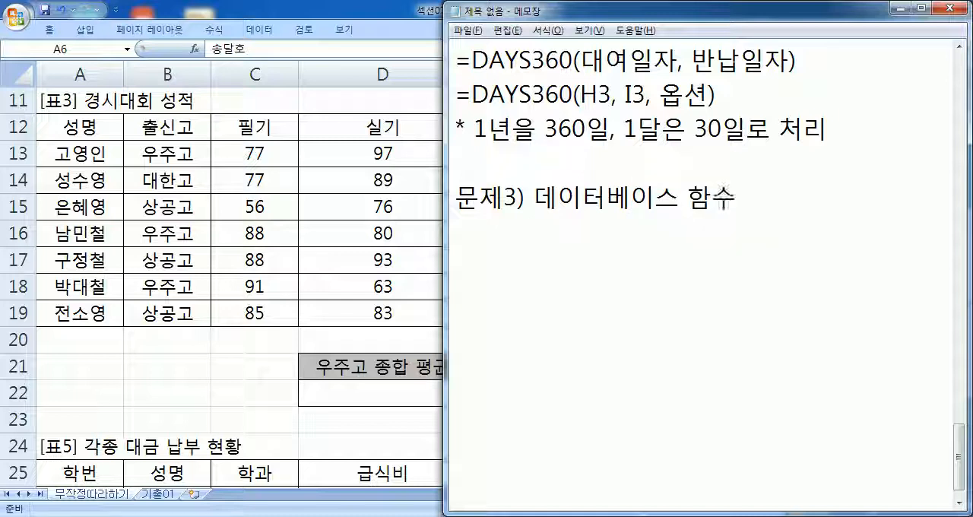
text(를 사용)
key(Return)
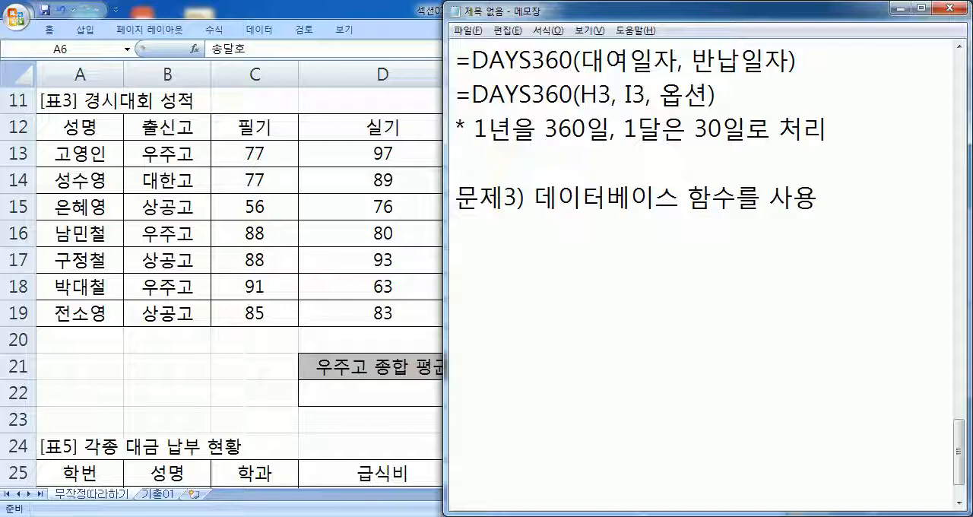
- List the database functions "DSUM, DAVERAGE, DCOUNT, DCOUNTA, DMAX, DMIN" under the exercise 3 heading
text(DSUM)
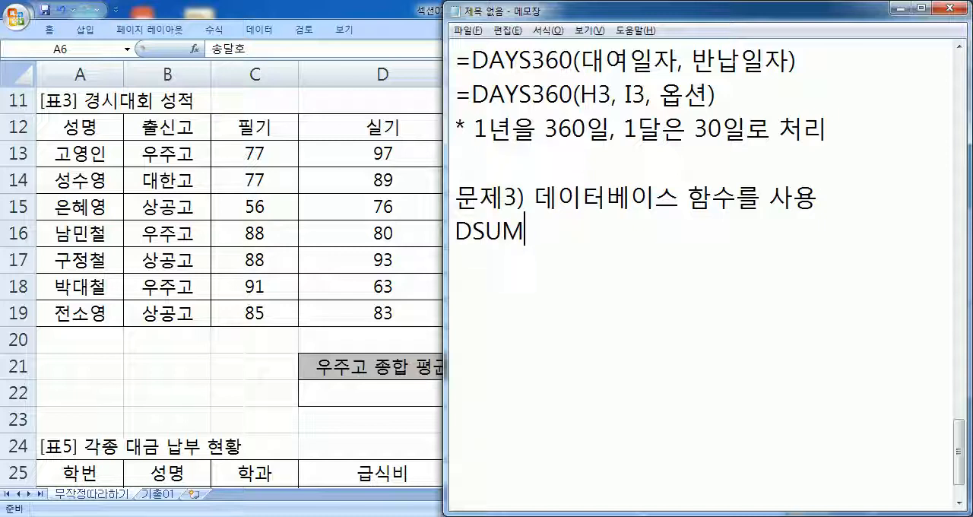
text(, DAVER)
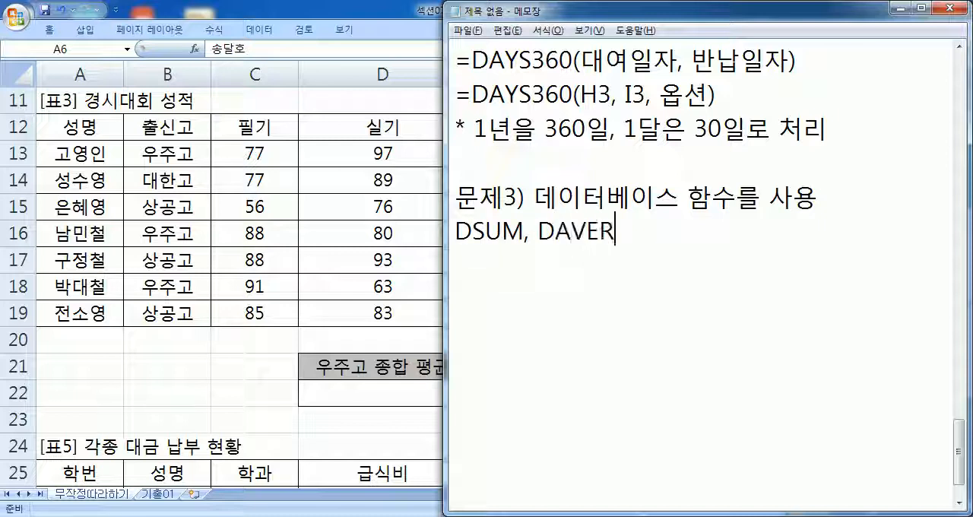
text(AGE, DCOU)
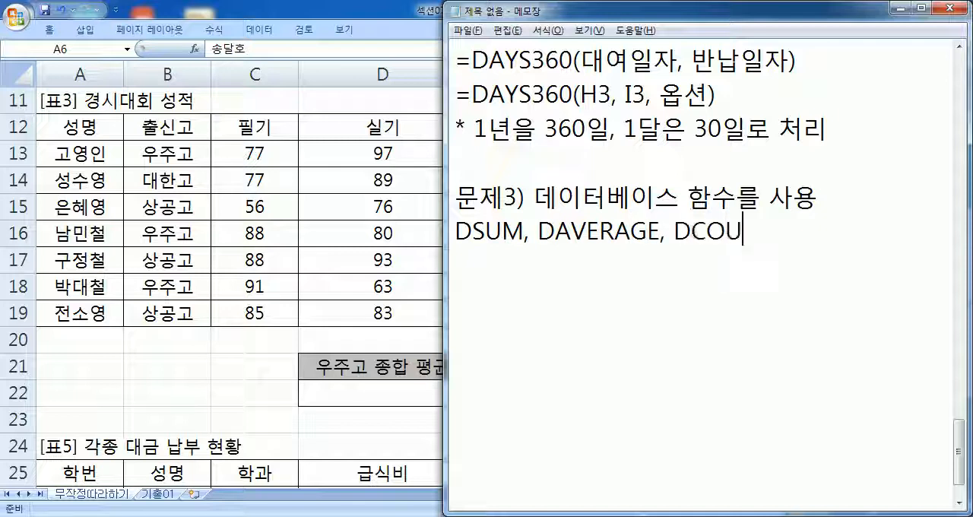
text(NT, DCOUNTA, )
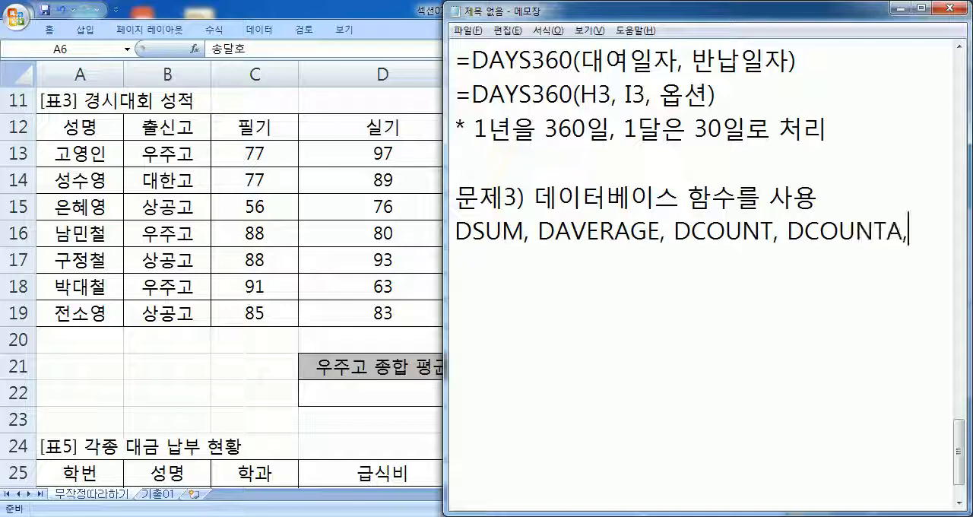
text(DMAX, DMIN)
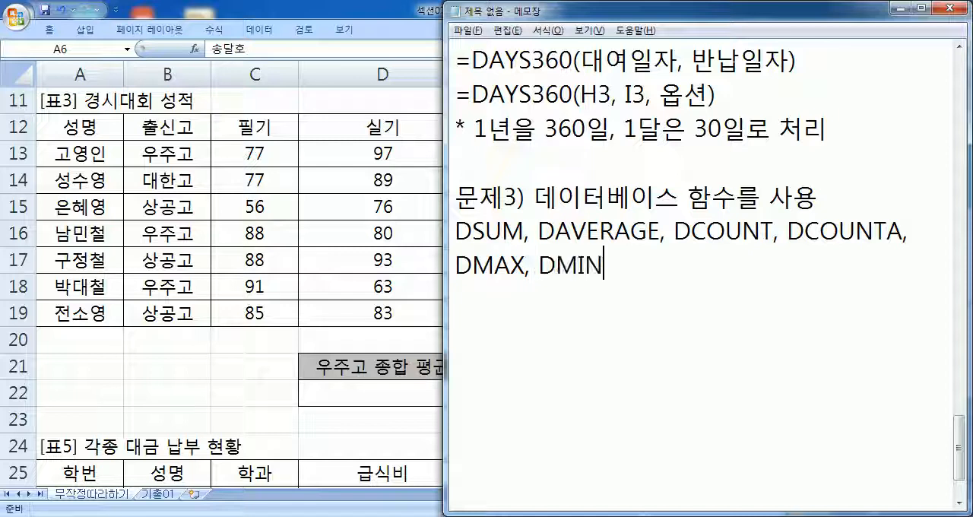
key(Return)
- Add the note "* 조건에 따른 계산을 한다." below the list of database functions
text(* 조건에 ㄷ따른 계산을 한다.)
key(Return)
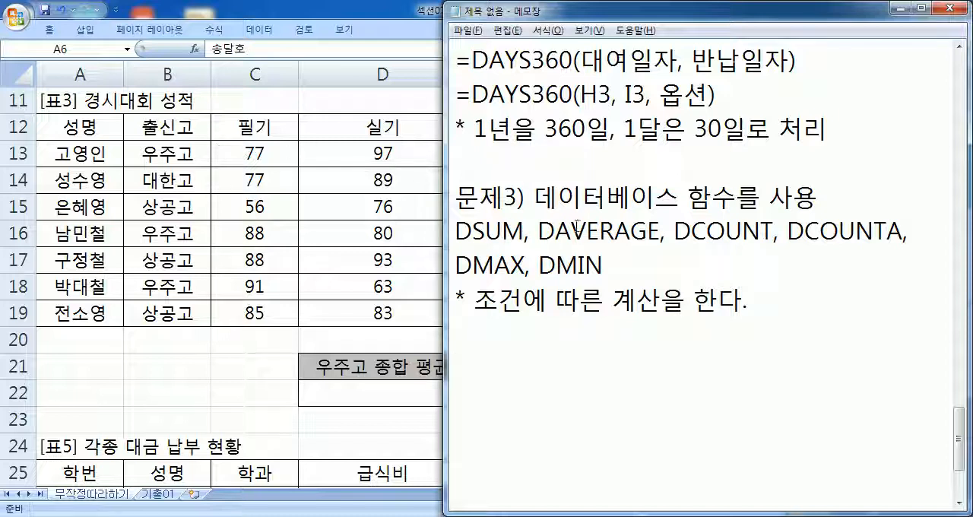
- Highlight DAVERAGE, DMAX and DMIN in turn in the database function list
drag(554, 228, 641, 228)
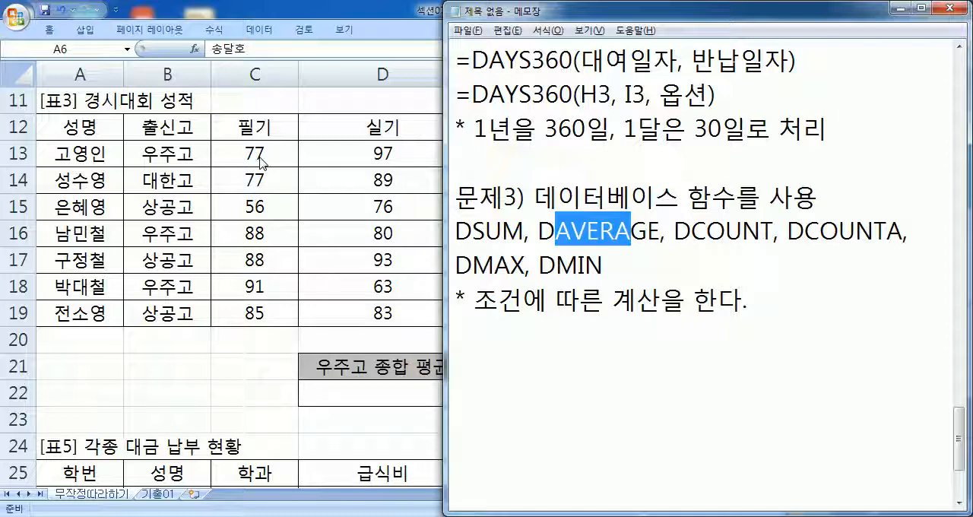
drag(525, 265, 448, 253)
drag(539, 265, 608, 265)
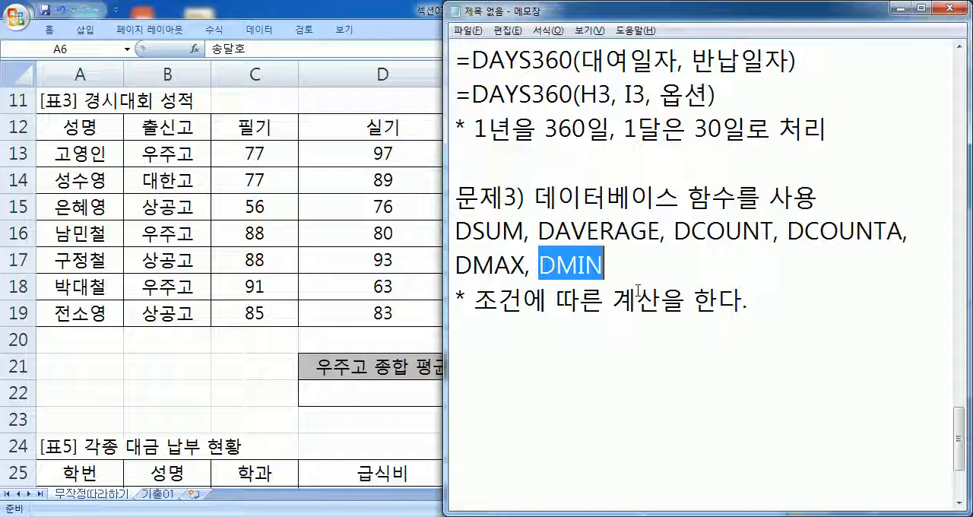
- Add the task line "출신고가 "우주고"인 학생들의 종합점수의 평균을 표시" after a blank line below the conditional calculation note
scroll(638, 289, down, 2)
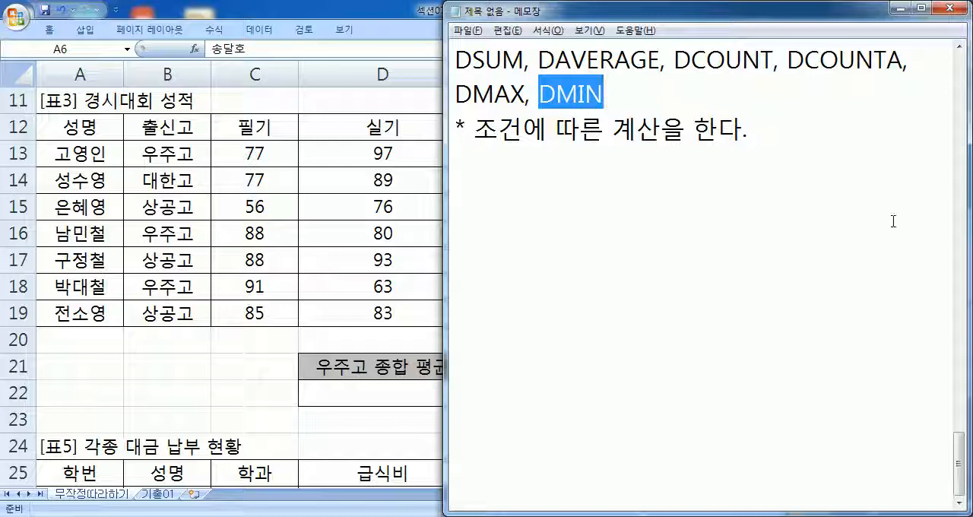
drag(962, 456, 963, 445)
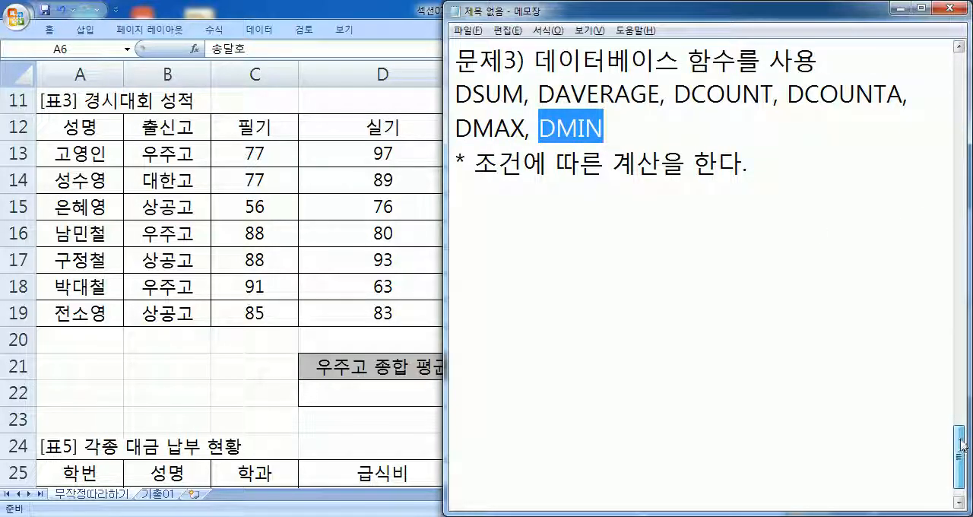
click(591, 218)
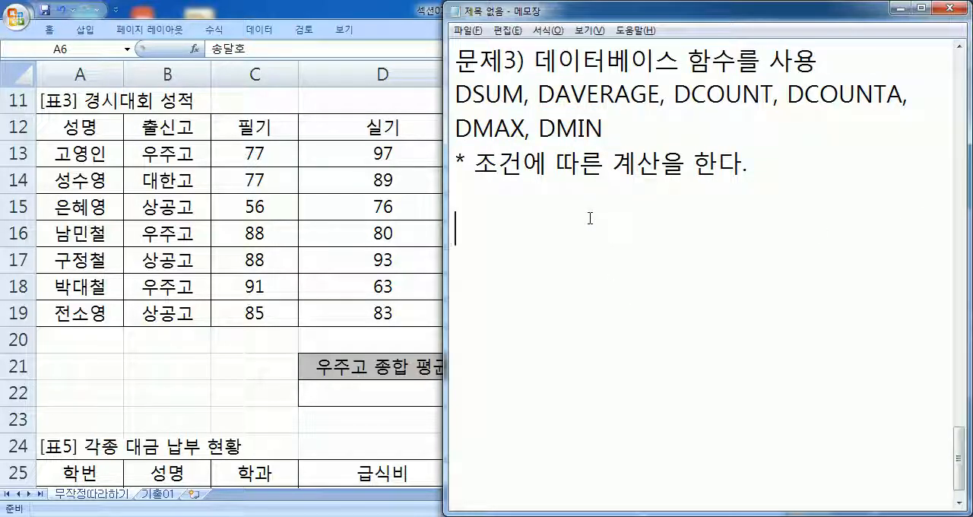
text(출신고)
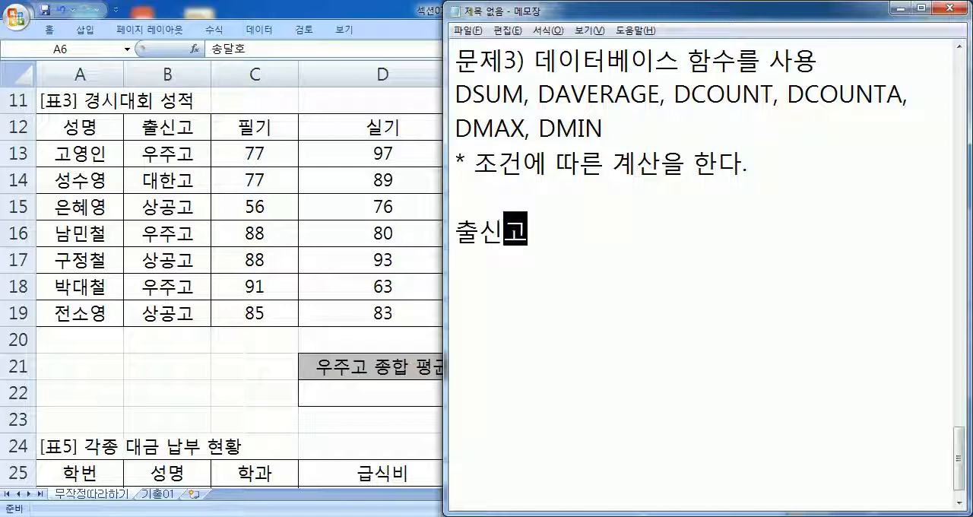
text(가 "우주)
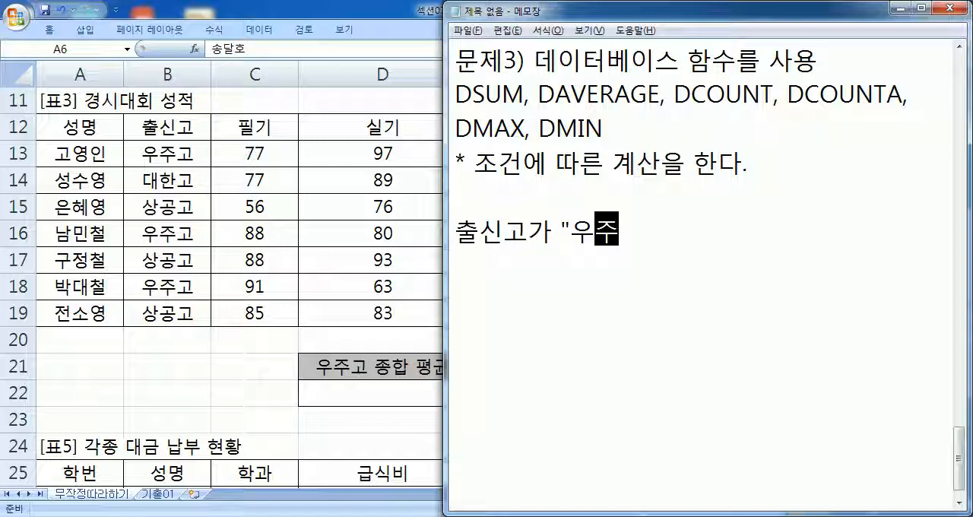
text(고"ㅇ인 학생들)
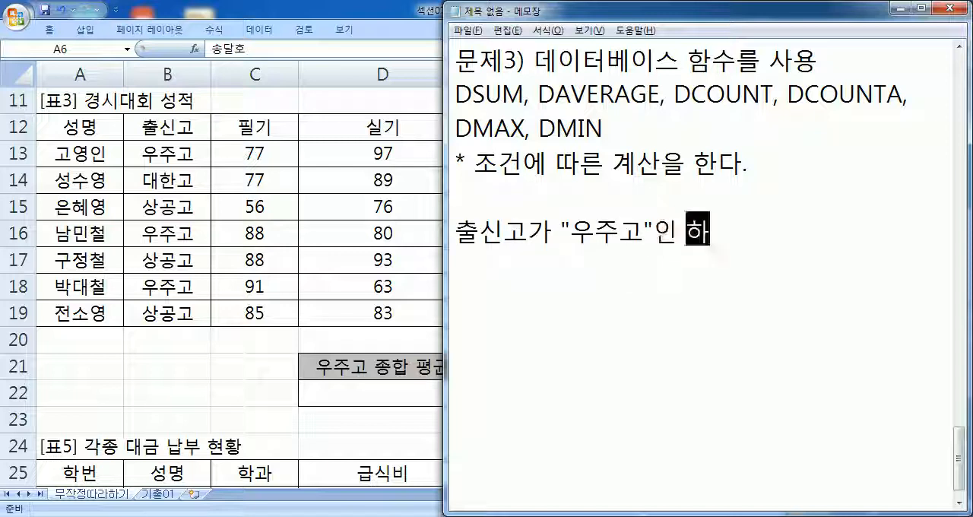
text(의)
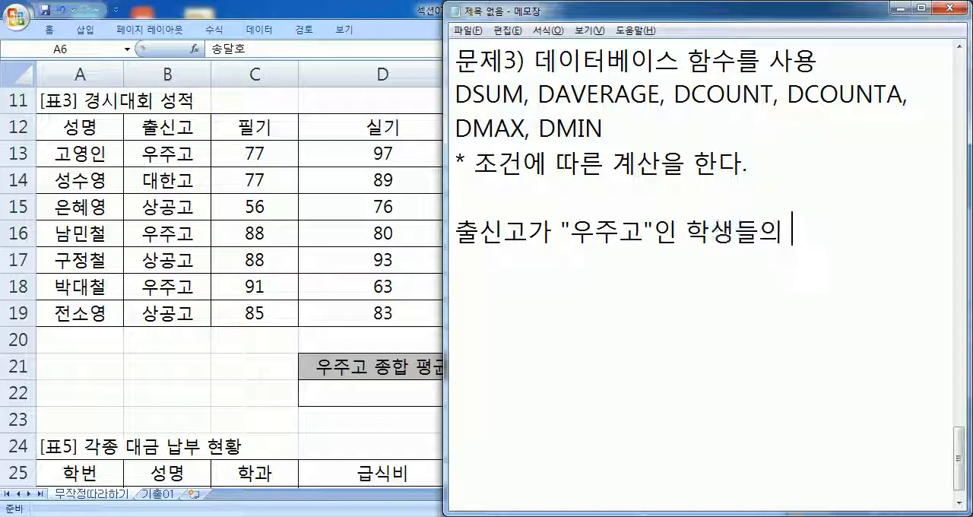
text( 종합점수)
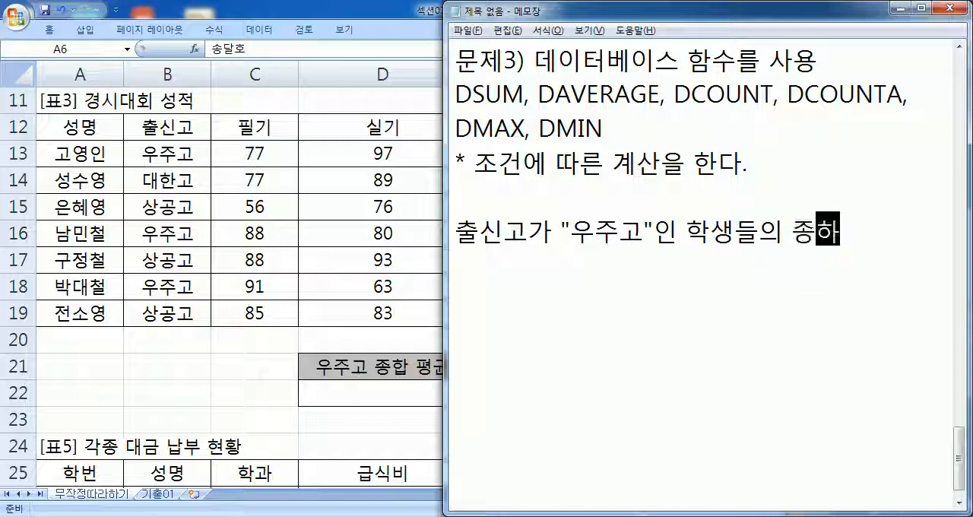
text(의 평균을 )
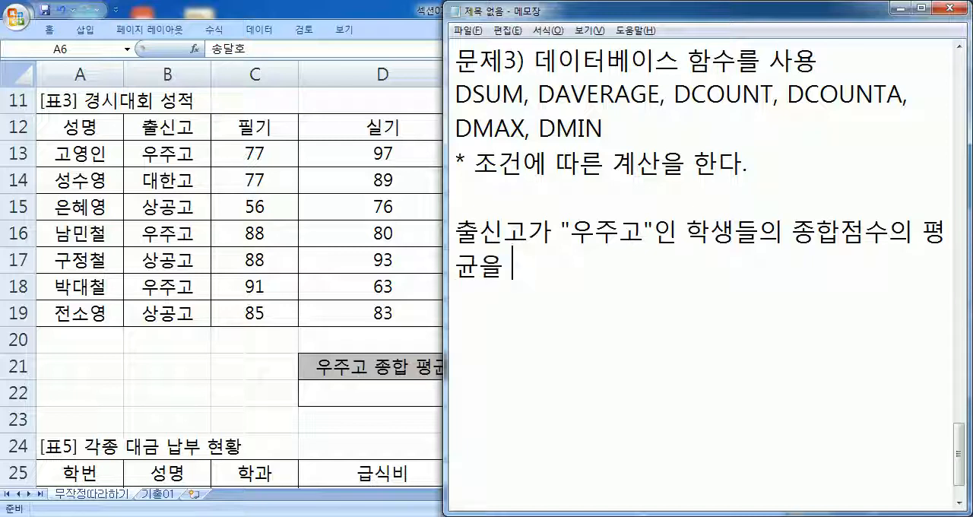
text(쇼피)
key(BackSpace)
key(BackSpace)
key(BackSpace)
text(ㅍㅛ시)
key(Return)
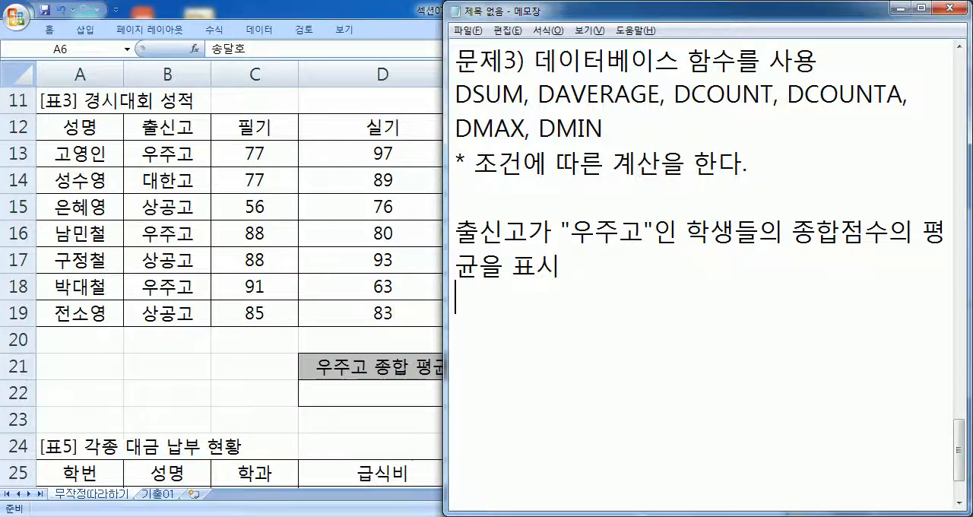
- Switch to Excel and highlight the 종합 scores E13:E19 and the 우주고 종합 평균 result cell D22
key(alt+Tab)
drag(508, 154, 496, 316)
click(411, 395)
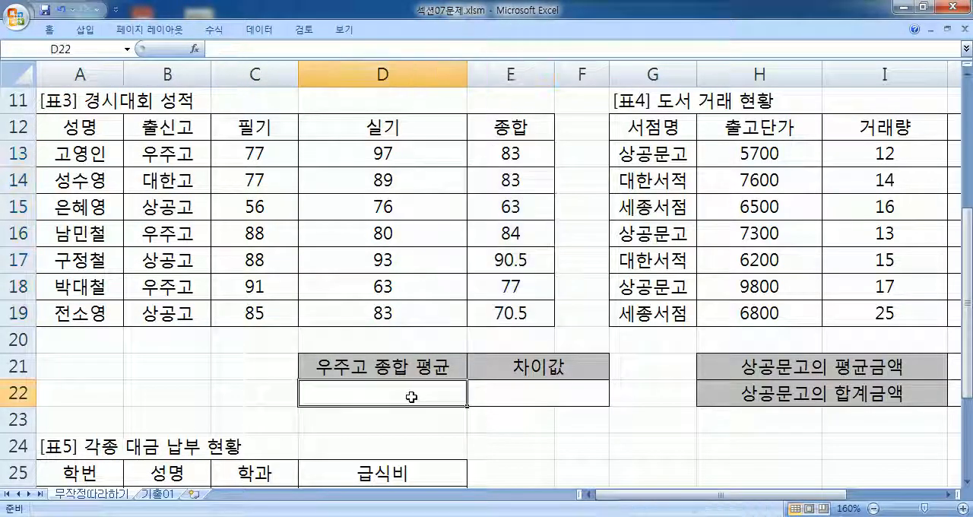
drag(529, 145, 513, 313)
- Highlight the 우주고 students' rows 13, 16 and 18, and select their 종합 scores in E13, E16 and E18
drag(144, 152, 498, 146)
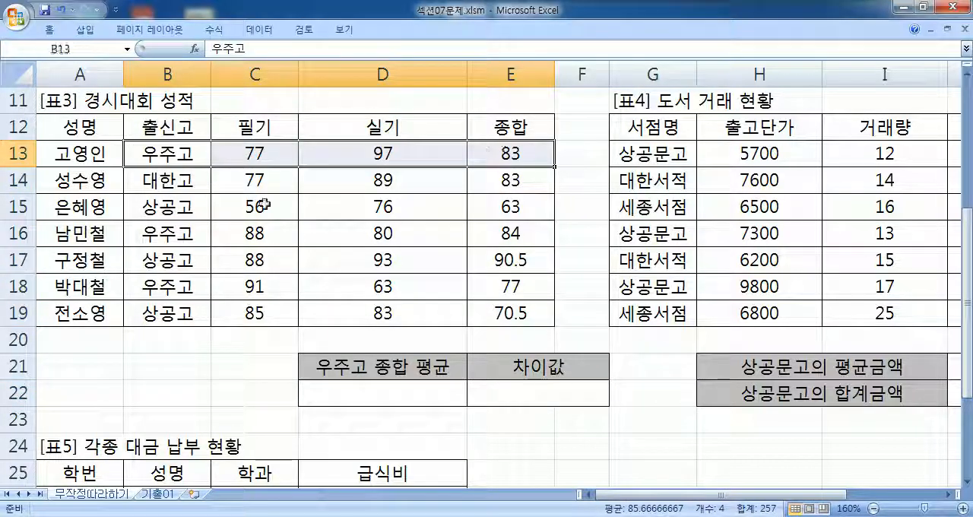
click(21, 154)
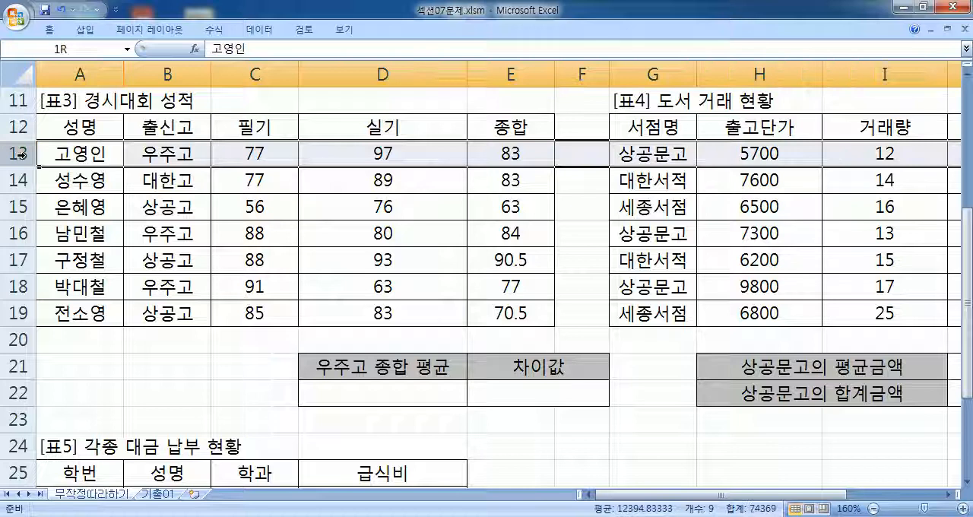
ctrl+click(18, 233)
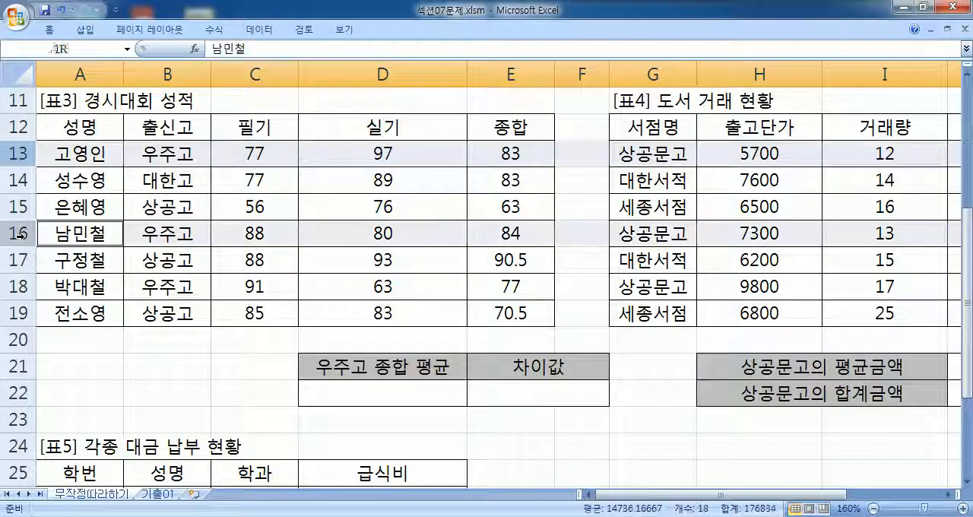
ctrl+click(16, 287)
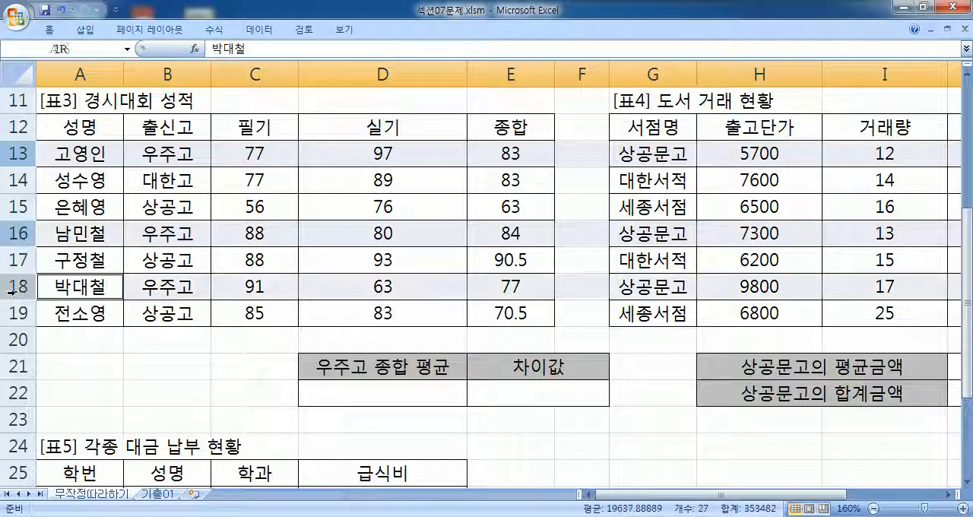
click(522, 151)
click(520, 232)
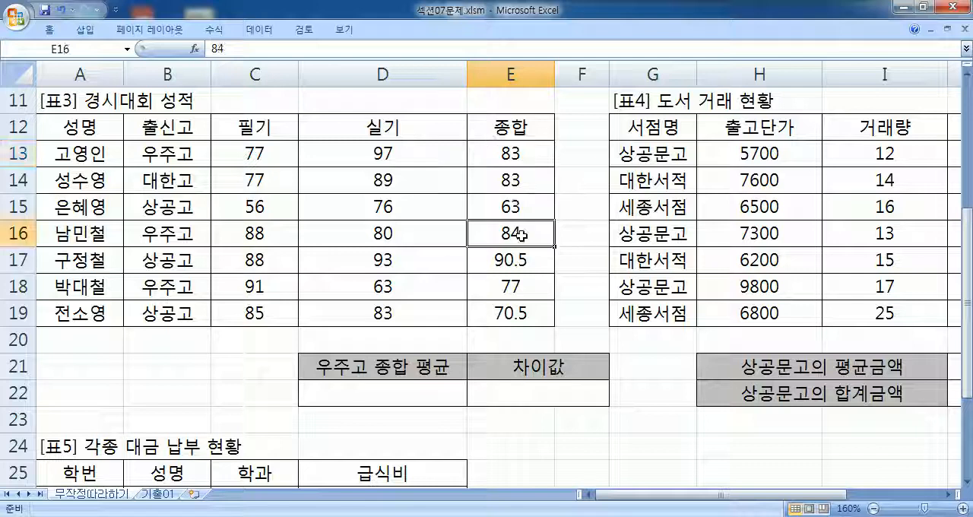
click(517, 289)
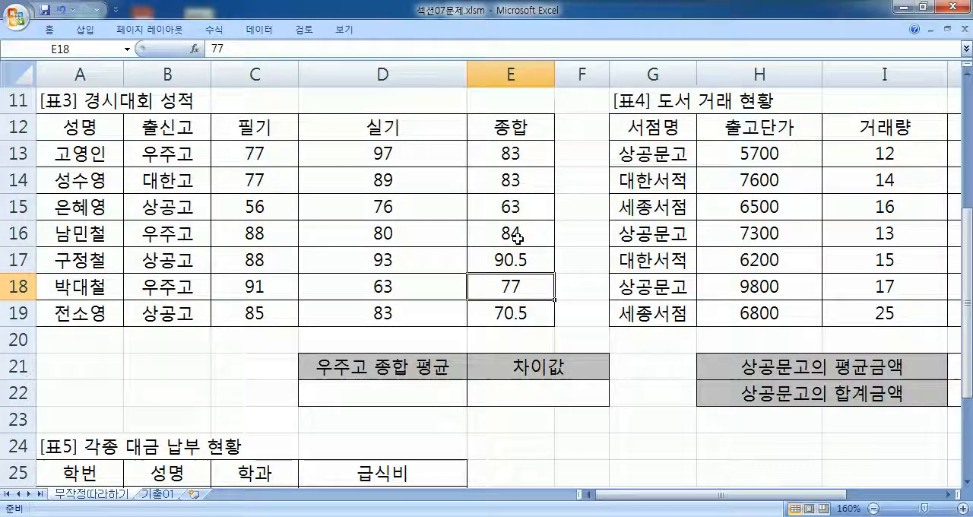
- Switch to Notepad and add the rounding line "소수점 이하 둘째 자리에서 반올림, 소수 1자리까지만 표시"
key(alt+Tab)
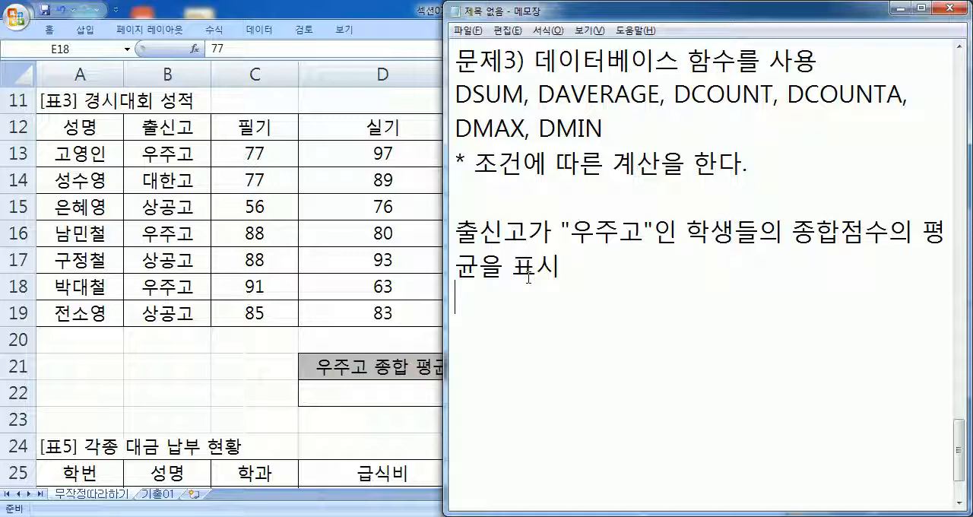
key(Return)
text(소숫)
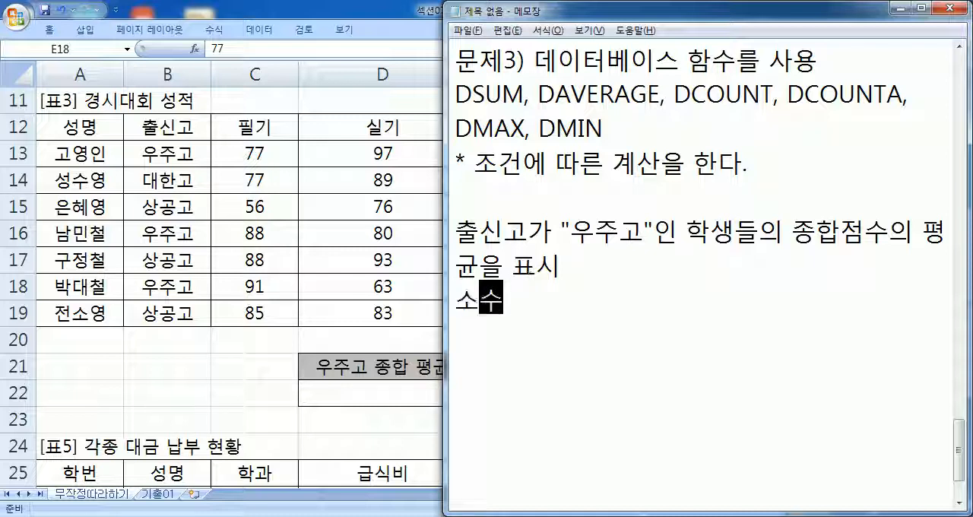
text(점 이하 둘째 )
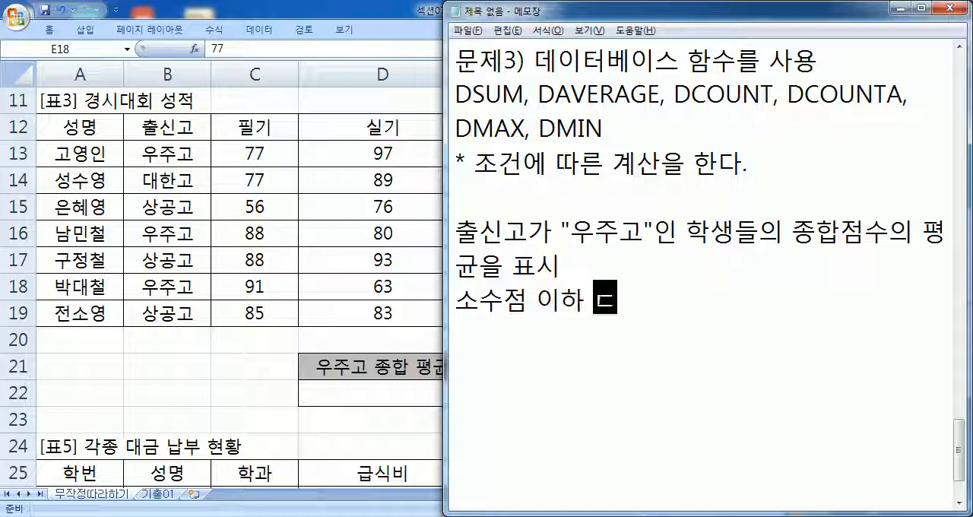
text(자리에서 )
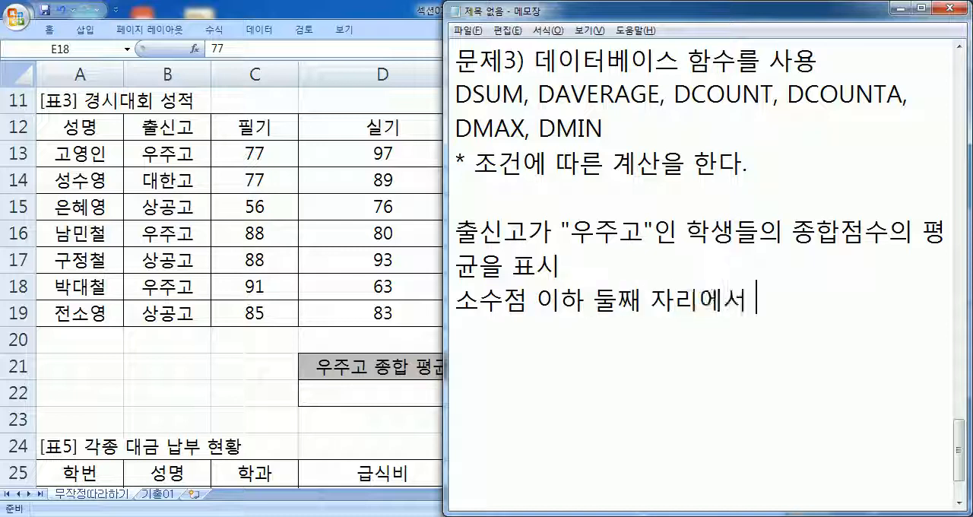
text(반올ㄹ림, )
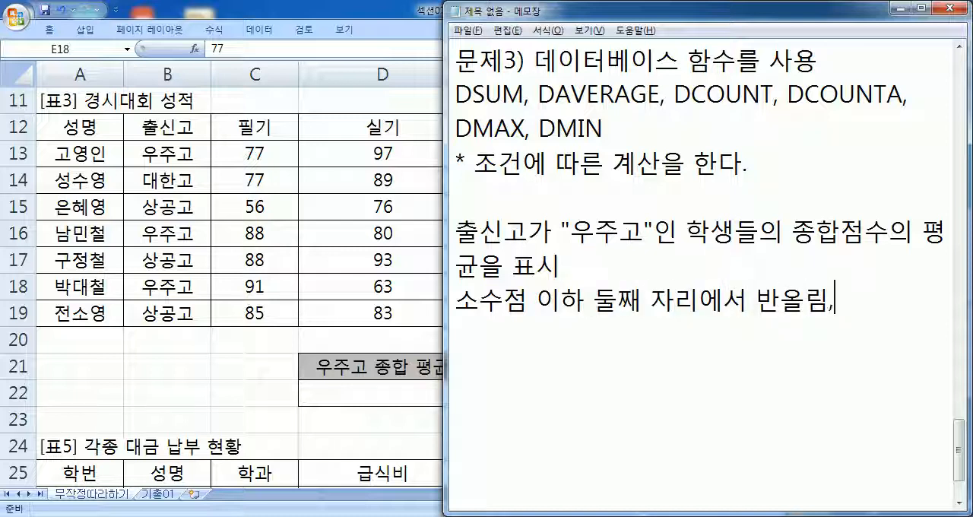
text(소수 1)
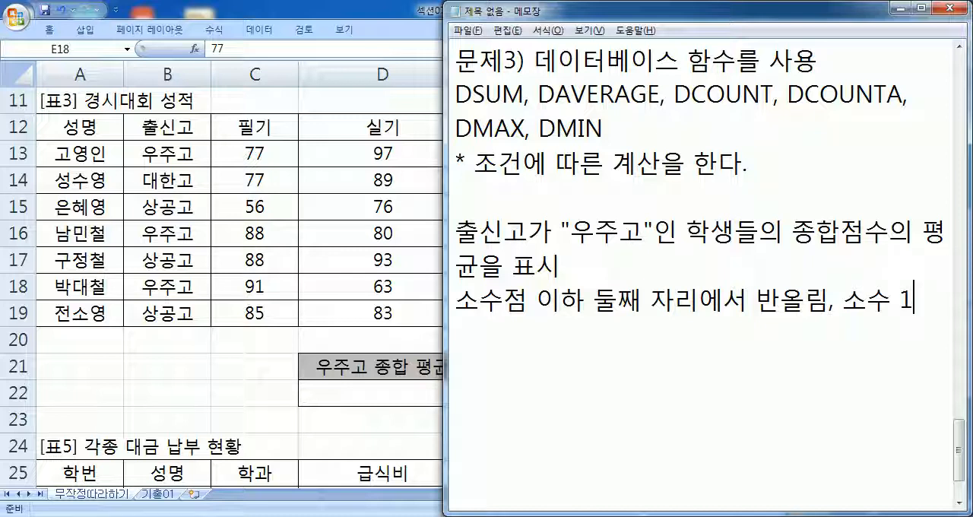
text(자리까지)
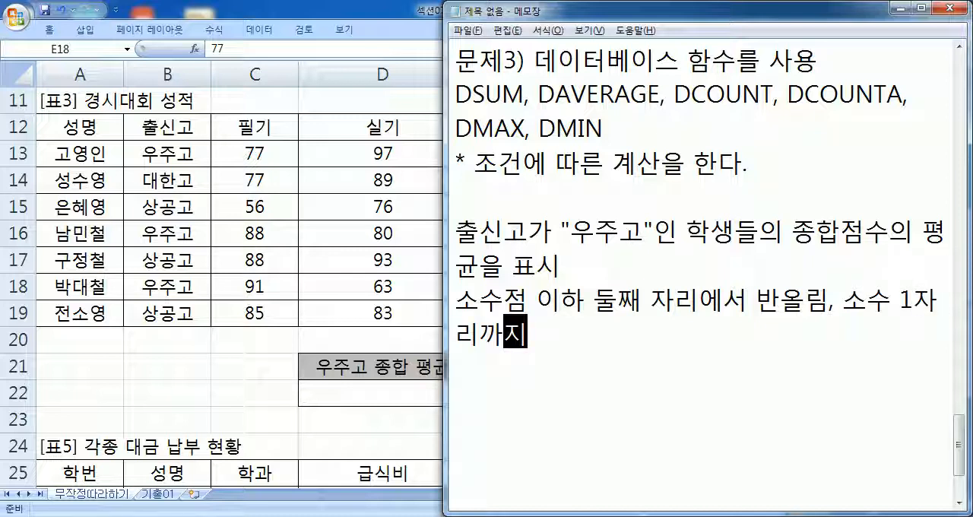
text(만 표시)
key(Return)
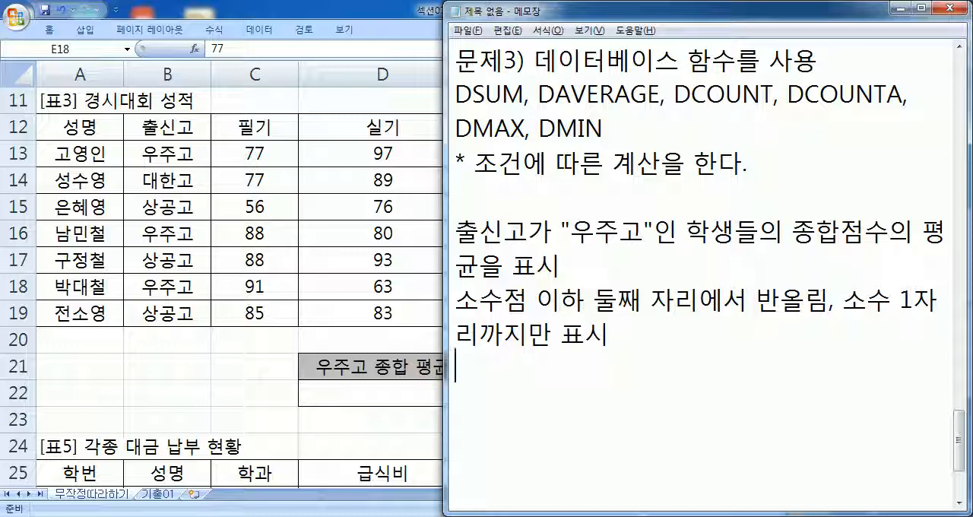
- Add the line "ROUND, DAVERAGE 함수를 사용" below the rounding instruction
scroll(479, 275, down, 1)
text(DA)
key(BackSpace)
key(BackSpace)
text(RO)
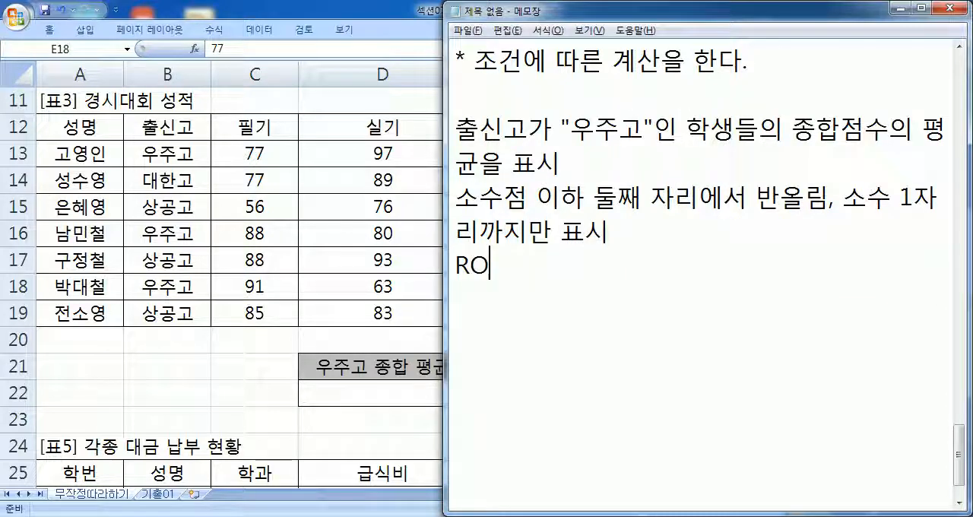
text(UND, D)
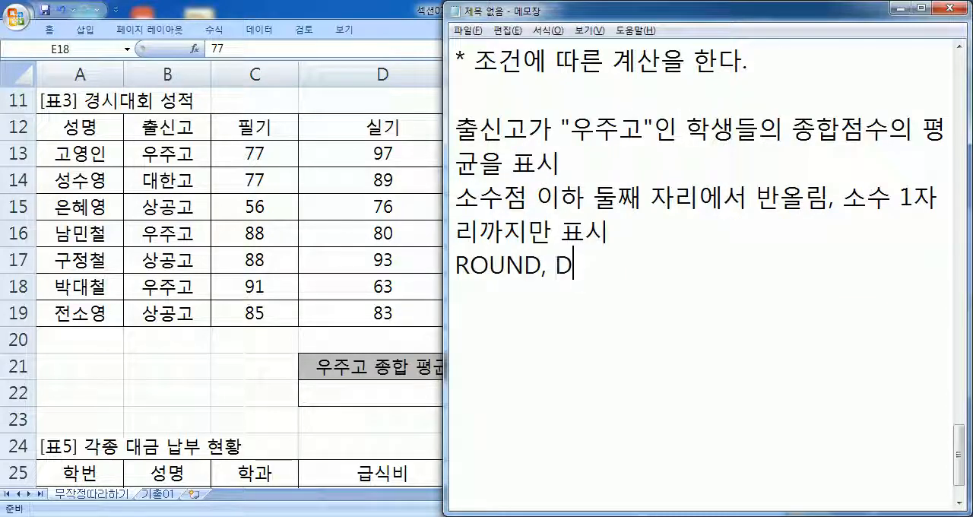
text(AVERAGE 함수를 사용)
key(Return)
- Write the formula outline "=ROUND(평균, 1)" on the line below the function names
text(=ROUND)
text((펴ㅛㅇ)
key(BackSpace)
key(BackSpace)
key(BackSpace)
text(평균, 1))
key(Return)
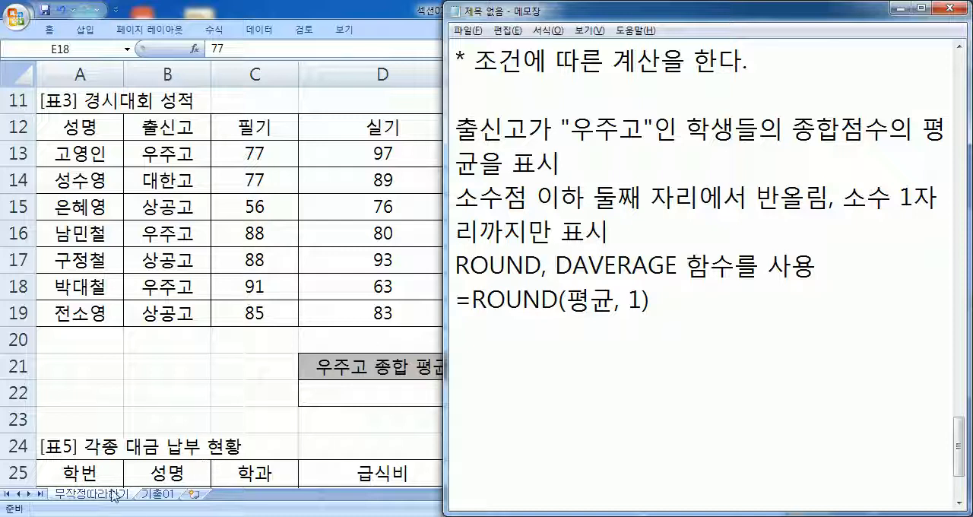
- Switch to Excel and highlight the 출고단가 values H13:H19 and the 거래량 values I13:I19 in [표4]
key(alt+Tab)
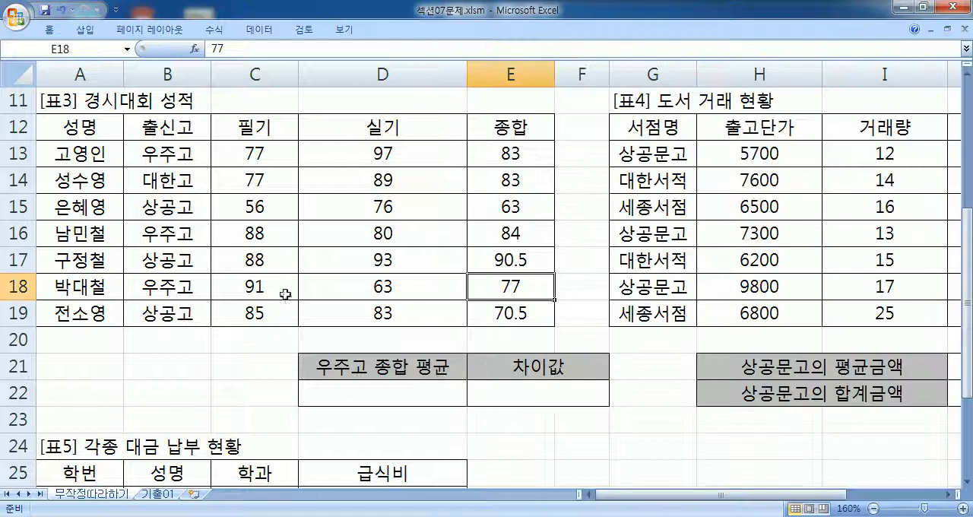
drag(760, 153, 761, 313)
drag(885, 153, 879, 312)
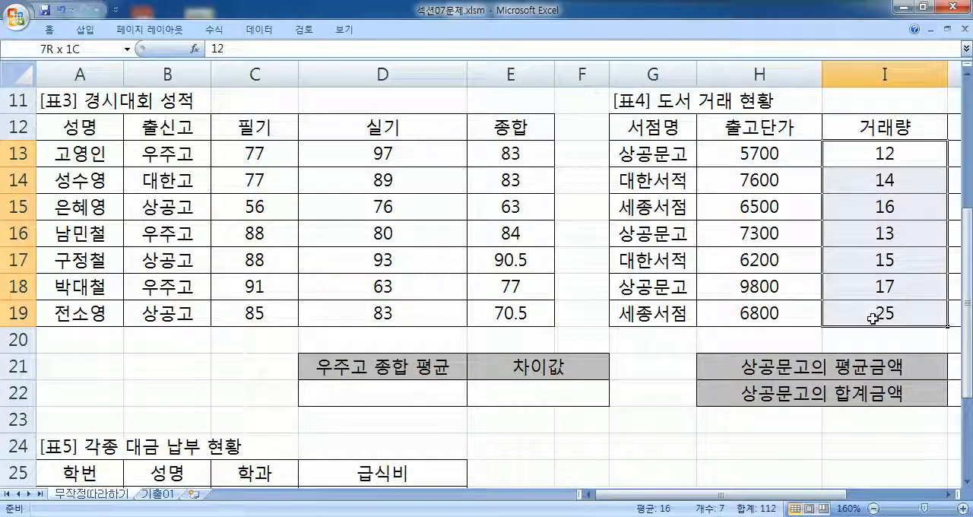
drag(774, 158, 777, 313)
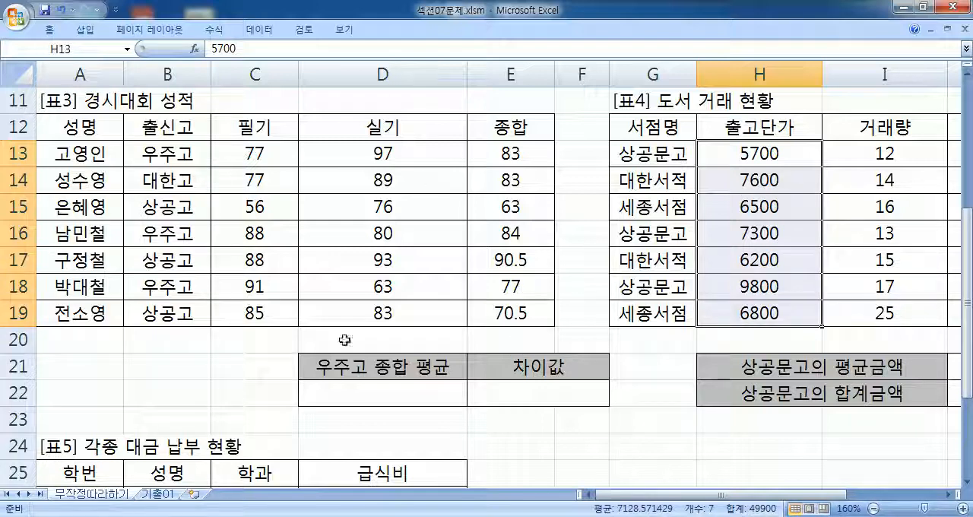
- Start a DAVERAGE formula in E11 with the [표3] table A12:E19 as its database range
click(493, 94)
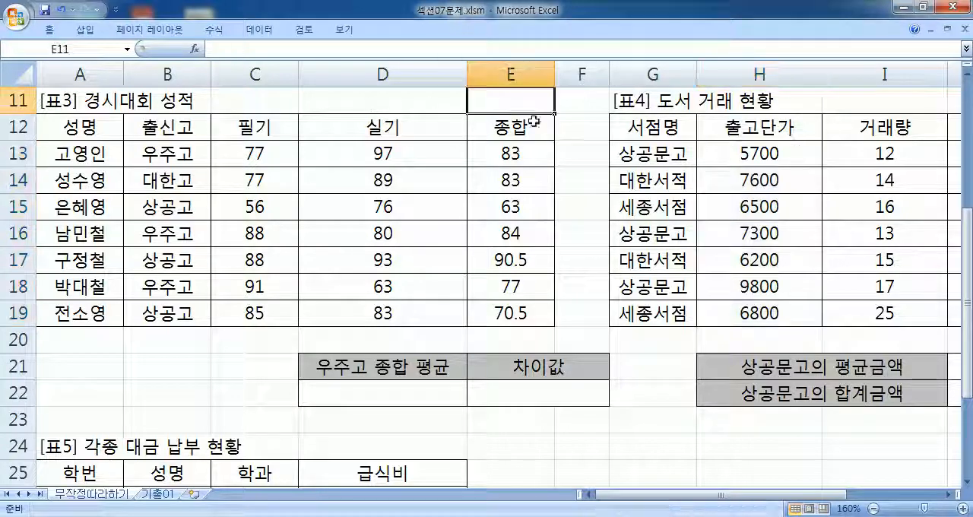
text(=)
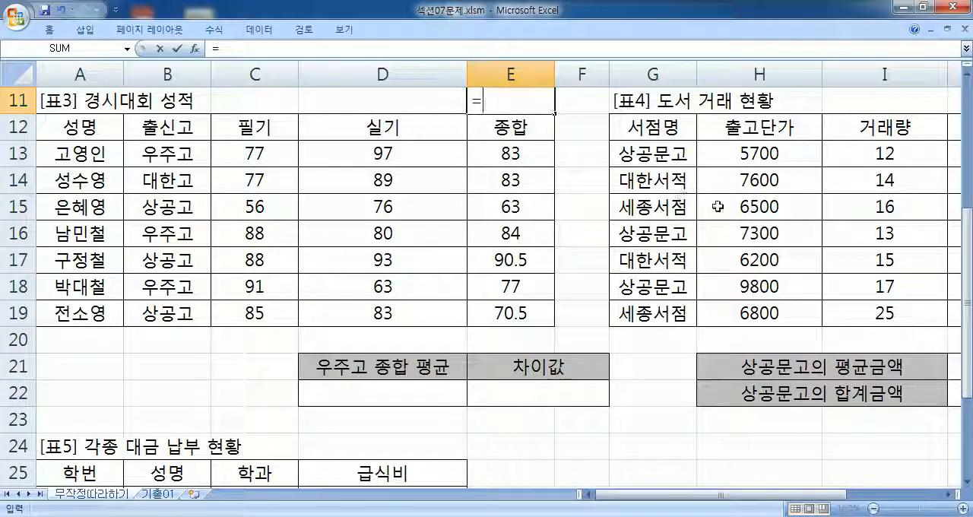
text(D)
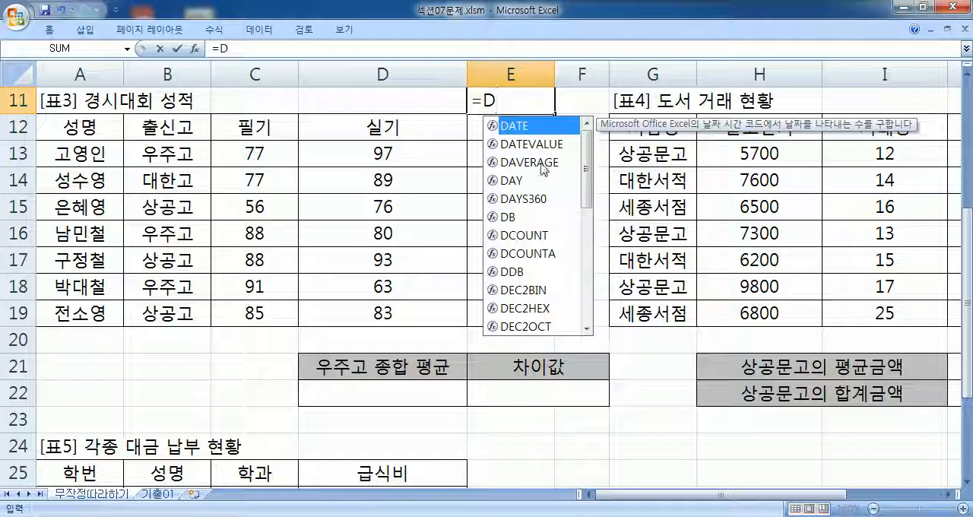
key(Down)
key(Down)
key(Tab)
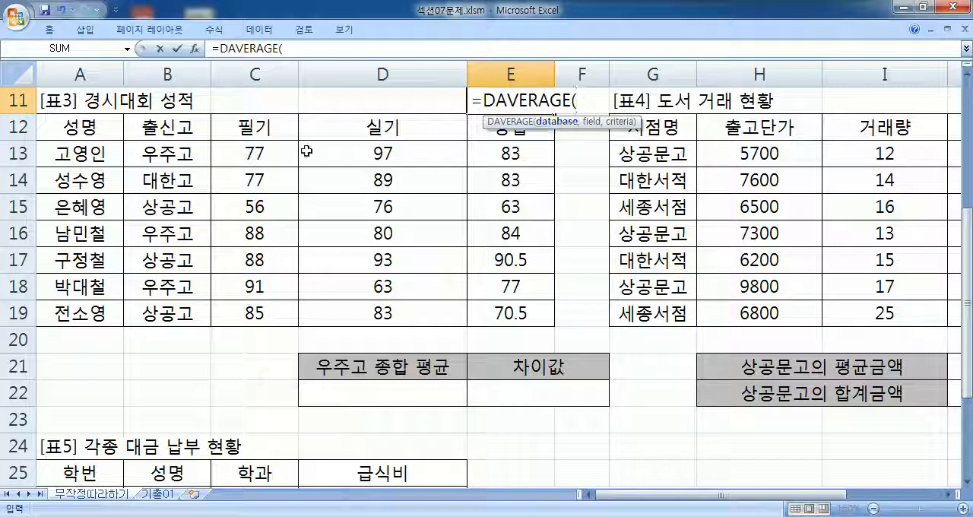
drag(70, 123, 498, 315)
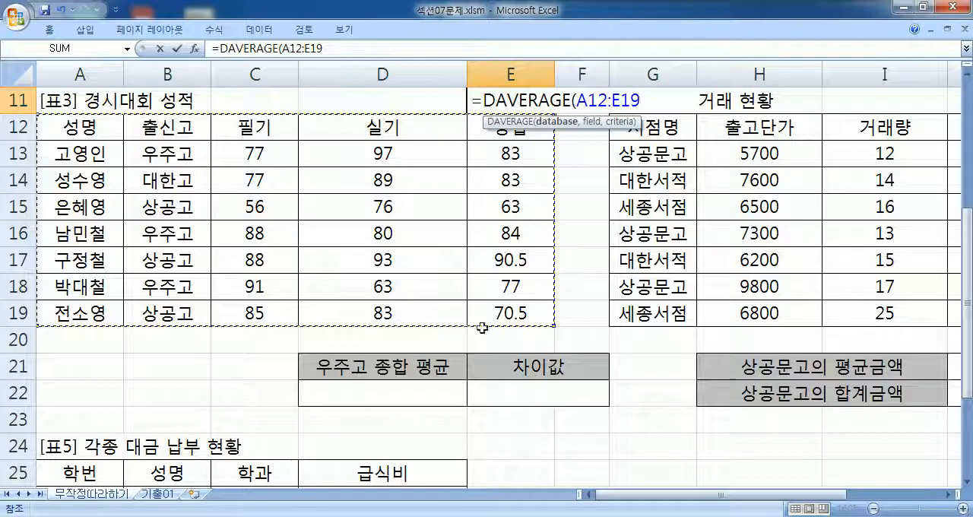
drag(492, 123, 752, 120)
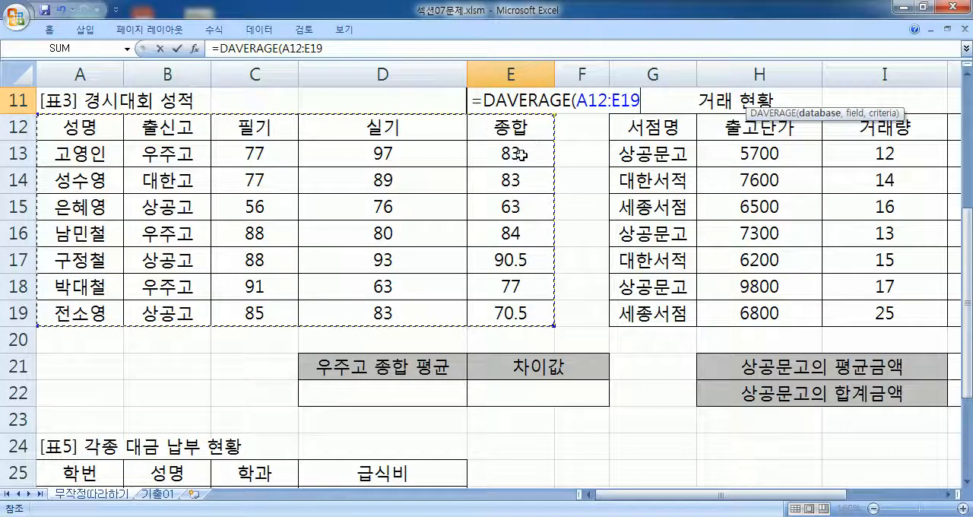
- Try only the 종합 scores E13:E19 and the 출신고 values B13:B19 as the DAVERAGE database range
drag(522, 159, 498, 312)
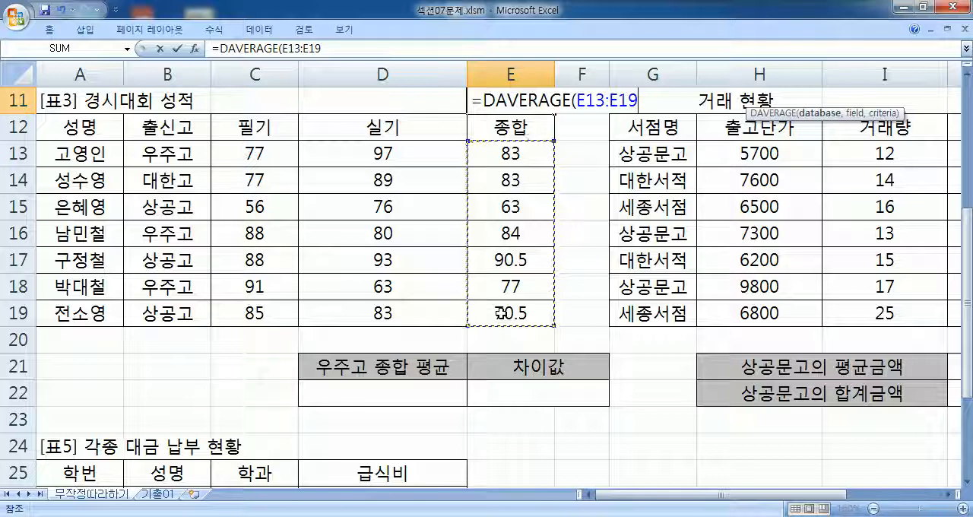
click(518, 156)
drag(518, 157, 511, 311)
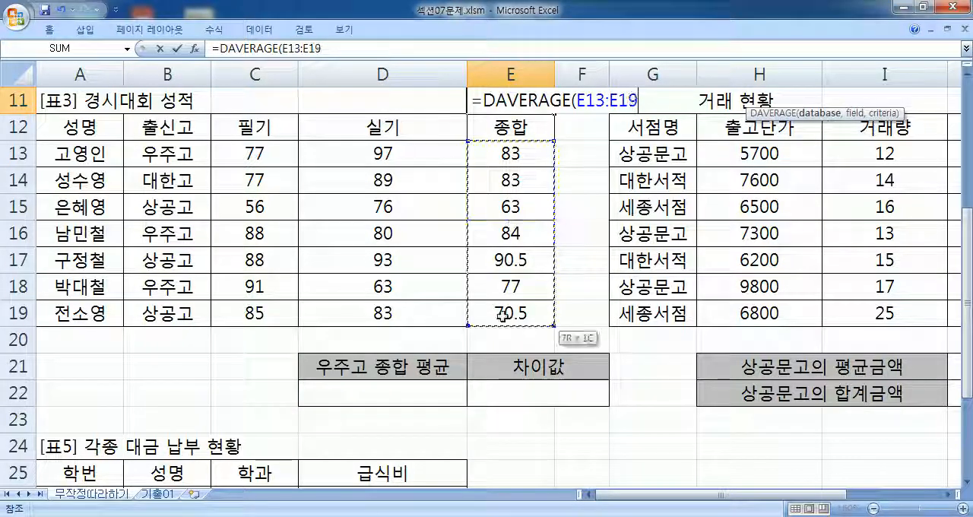
drag(169, 156, 165, 311)
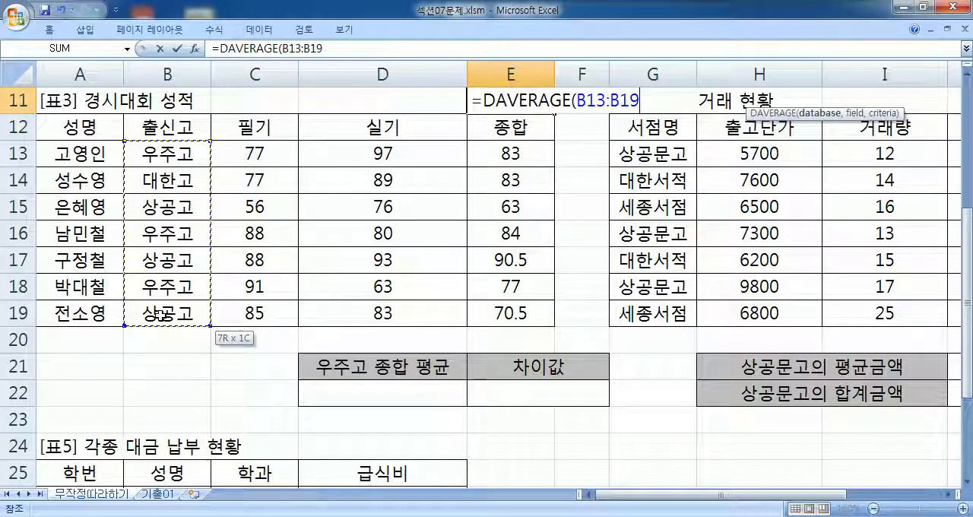
- Set the DAVERAGE database range to the whole [표3] table with its headers, A12:E19, and continue to the field argument
drag(70, 131, 498, 319)
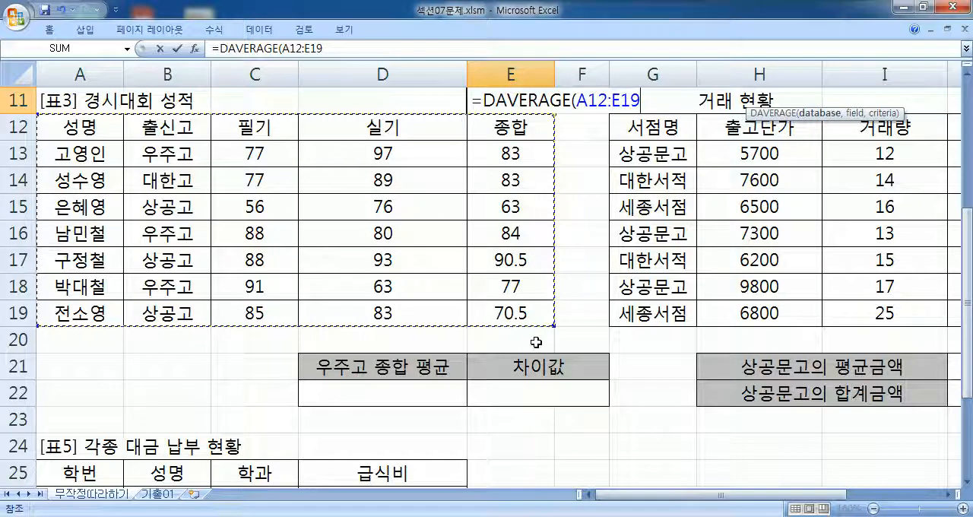
drag(53, 130, 481, 311)
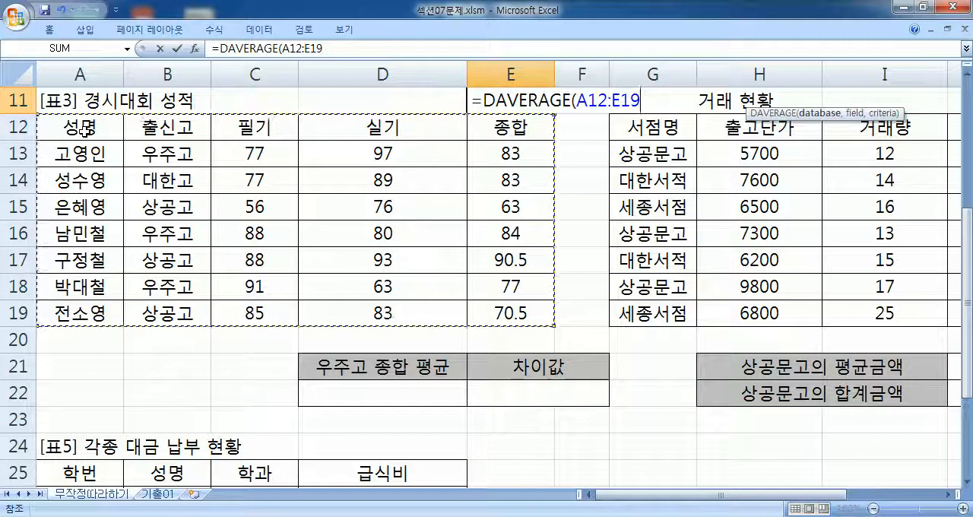
drag(135, 127, 495, 318)
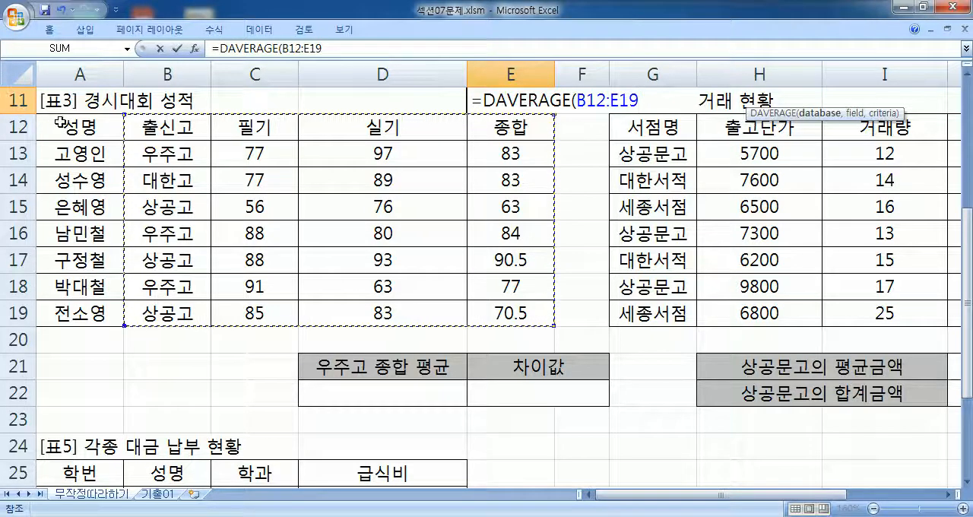
drag(60, 122, 501, 318)
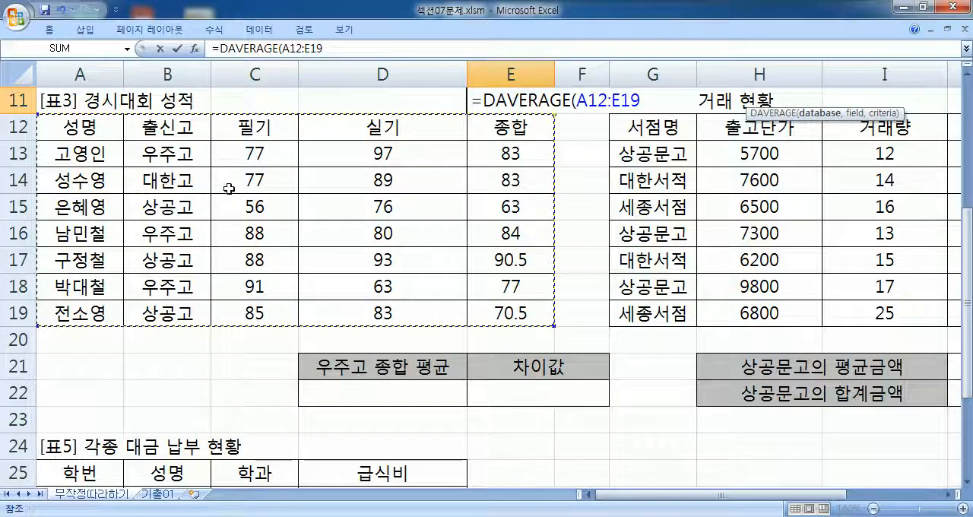
text(,)
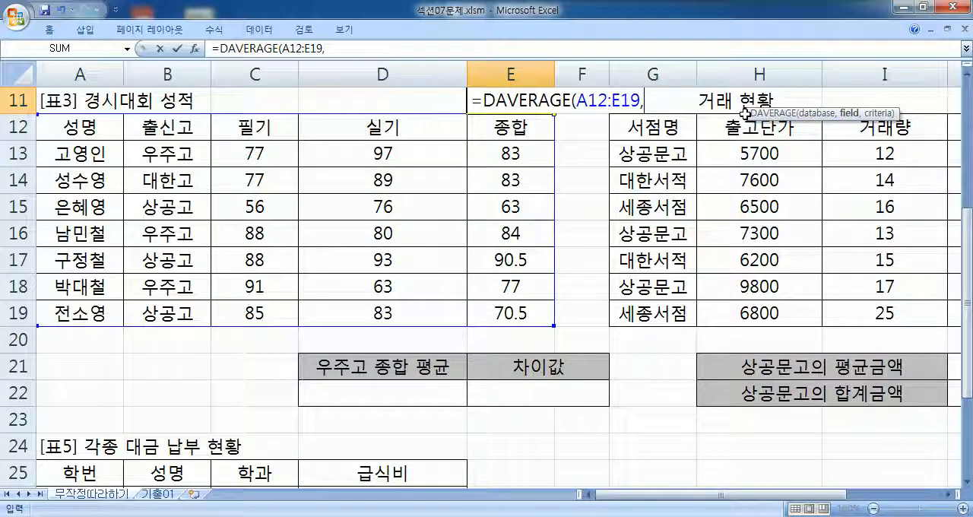
- Enter the 종합 header E12 as the DAVERAGE field argument and replace it with column number 5
drag(743, 112, 642, 133)
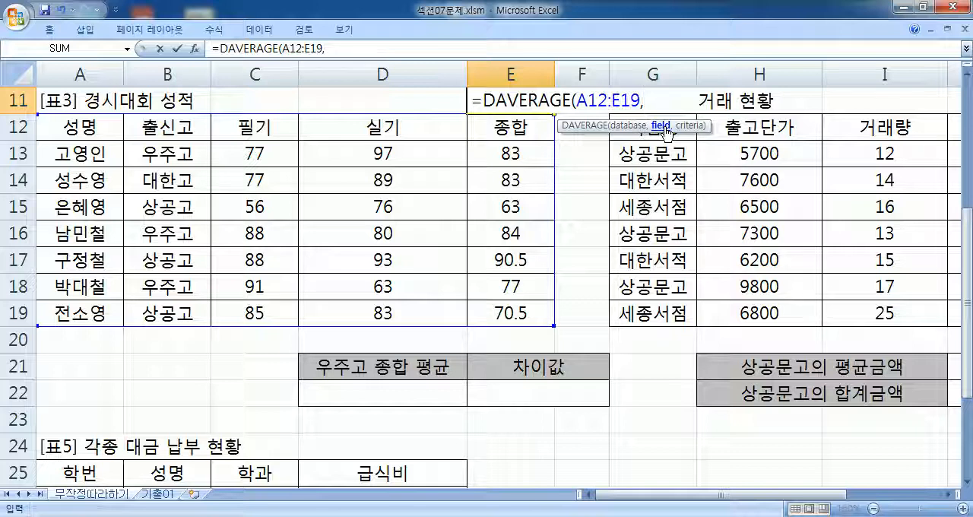
click(508, 126)
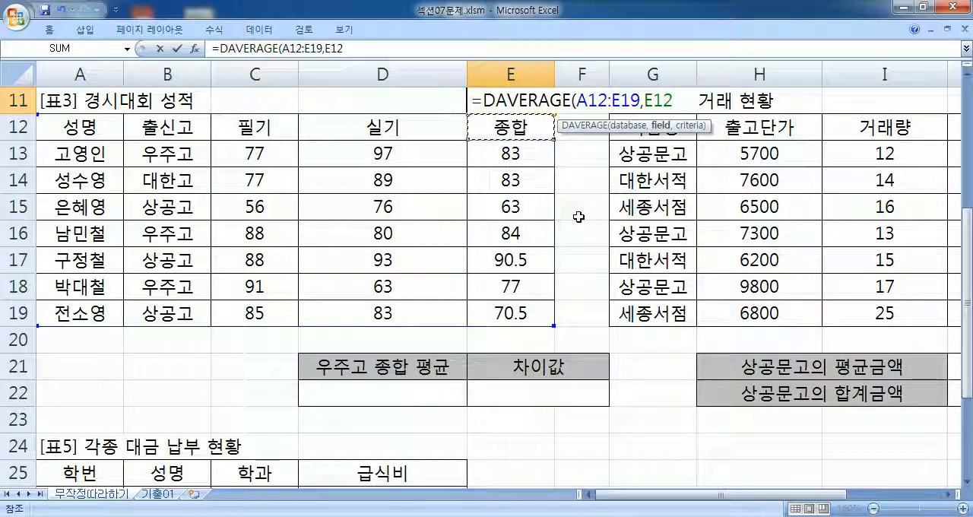
key(BackSpace)
key(BackSpace)
key(BackSpace)
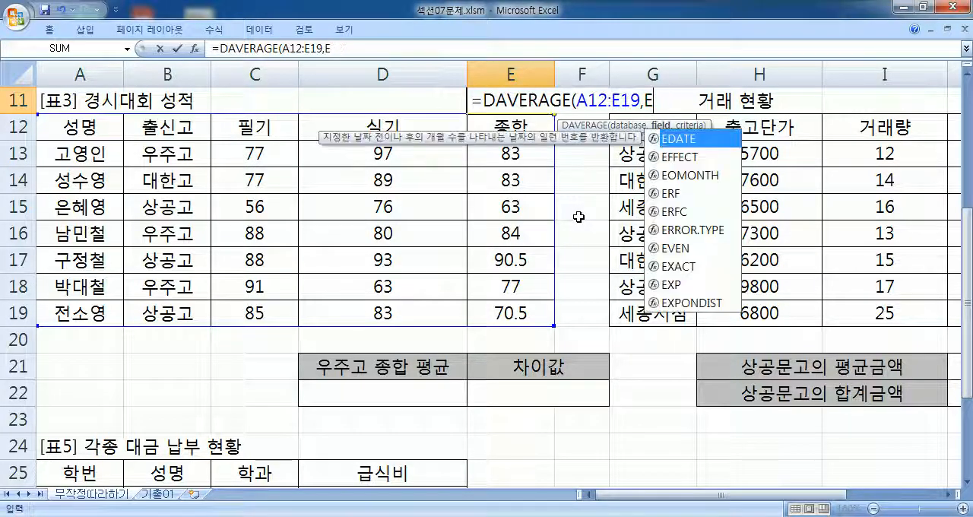
text(5)
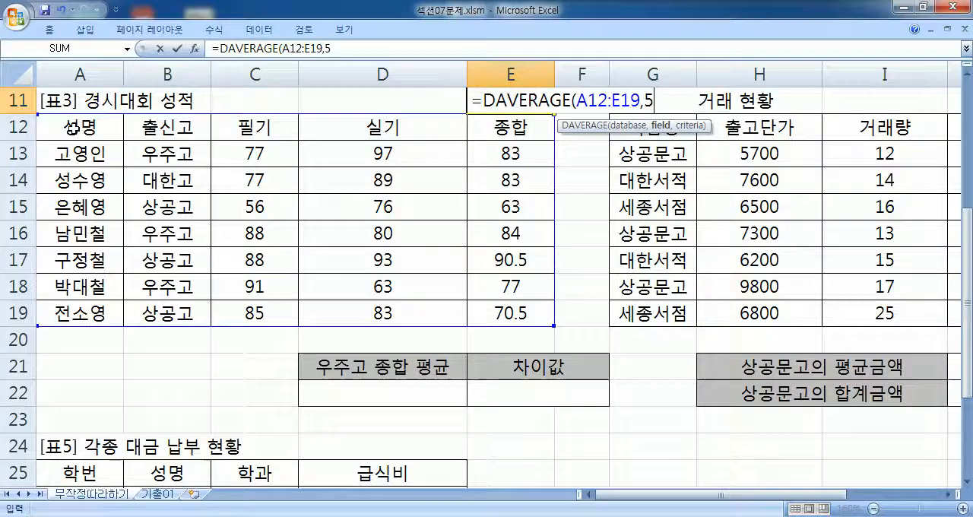
- Replace the field argument 5 by trying the [표3] header cells in turn, ending on the 종합 header E12
key(Return)
click(489, 304)
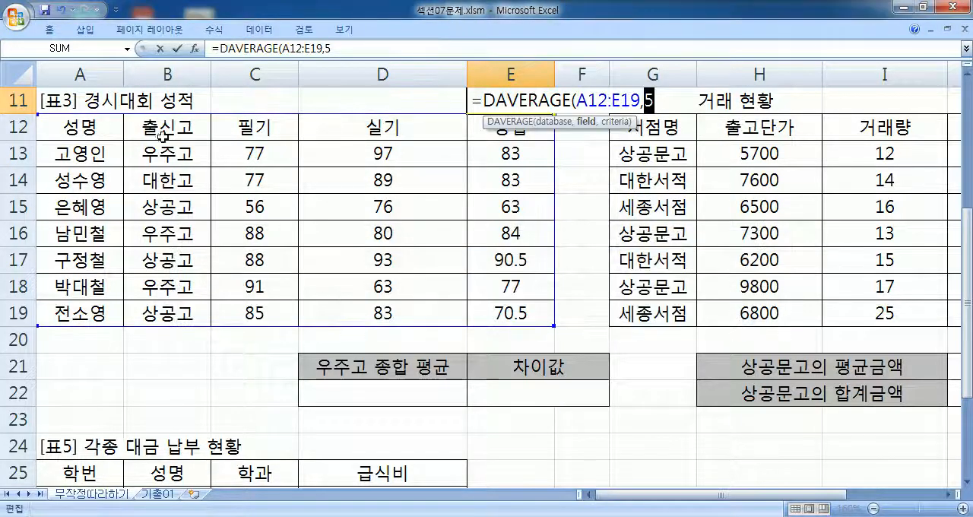
click(106, 128)
click(152, 128)
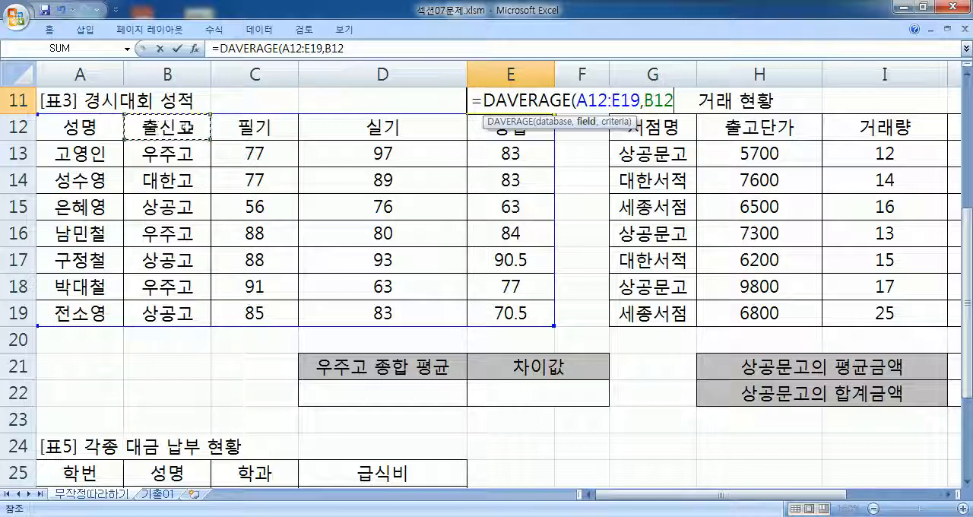
click(262, 128)
click(364, 127)
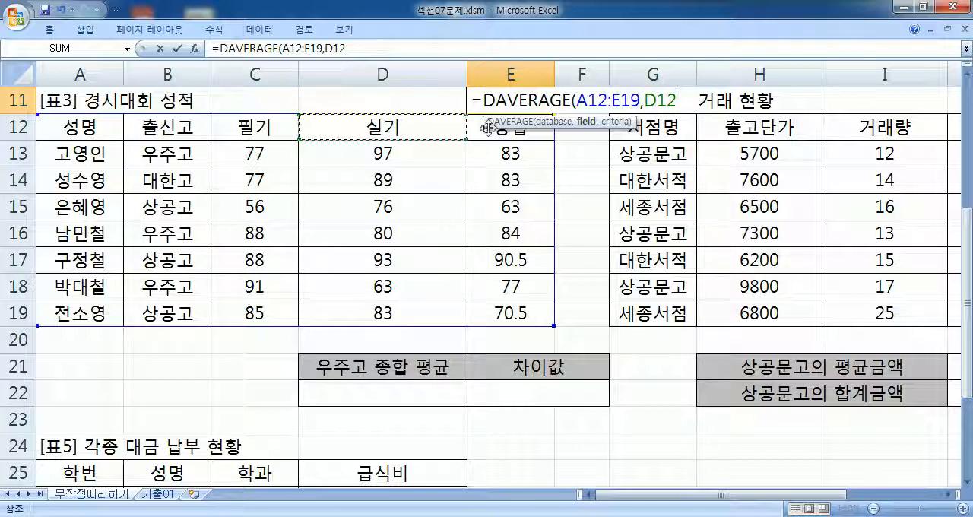
click(491, 127)
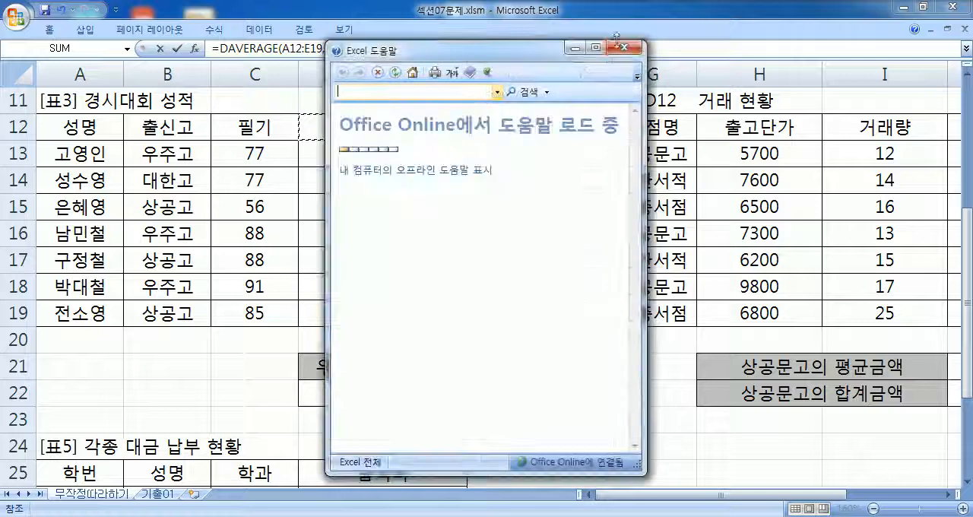
click(630, 47)
drag(486, 122, 642, 128)
click(528, 126)
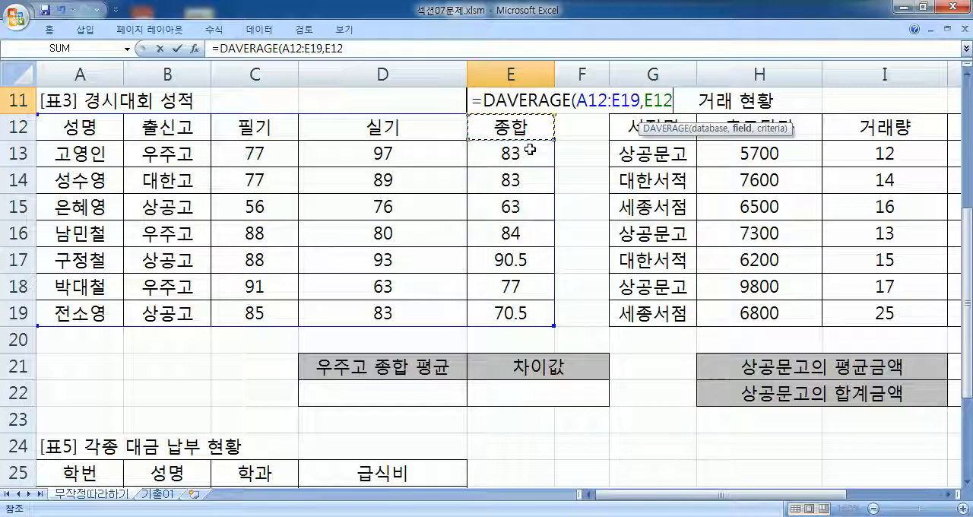
click(362, 131)
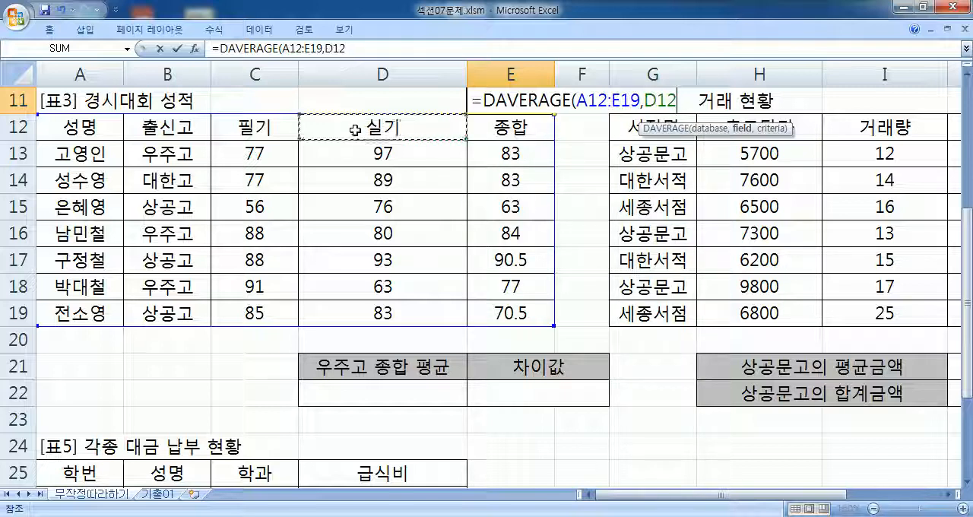
click(280, 129)
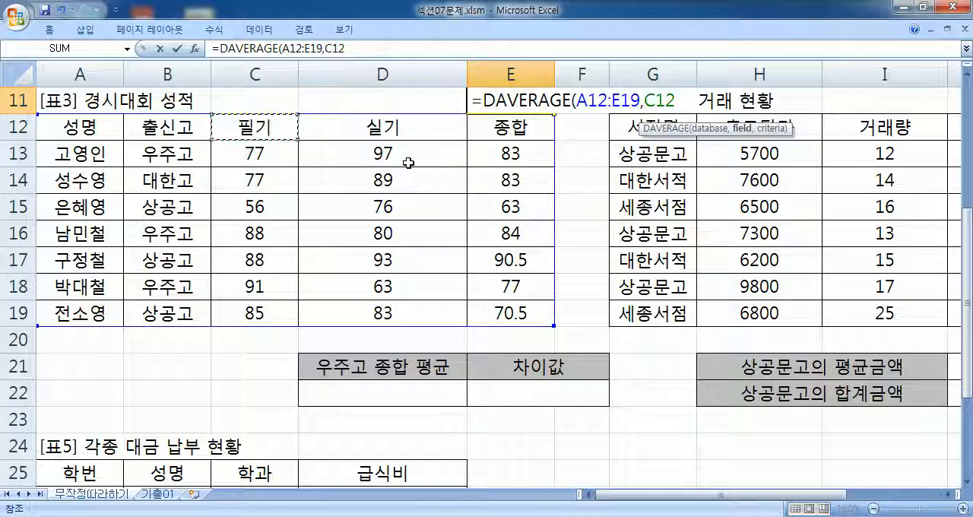
click(506, 137)
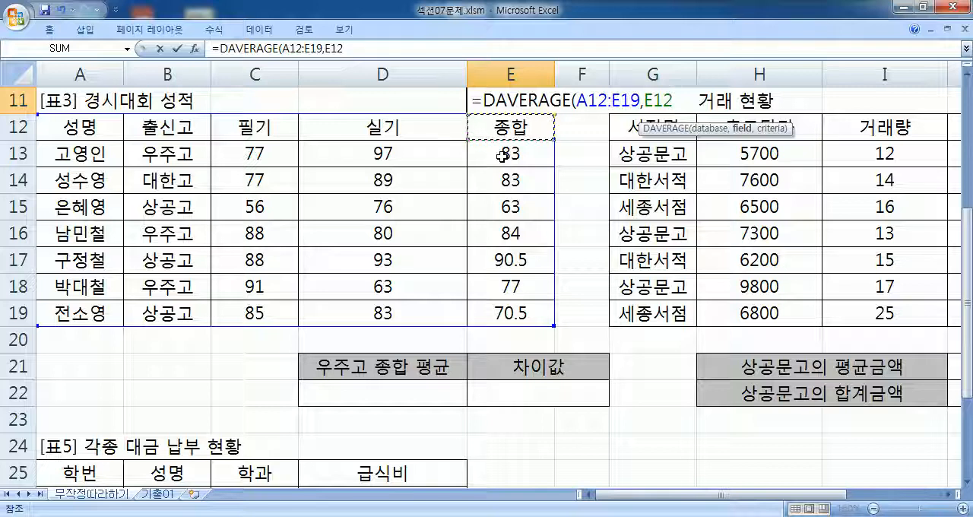
- Replace the cell reference in the field argument with the quoted field name "종합"
key(BackSpace)
key(BackSpace)
key(BackSpace)
text("종합")
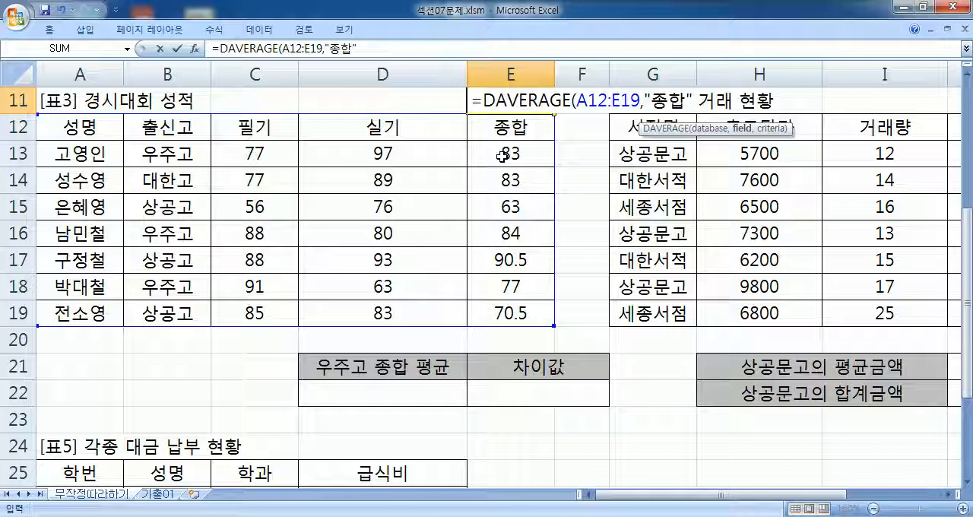
- Replace the quoted field name with the 종합 header cell E12 and continue to the criteria argument
key(BackSpace)
key(BackSpace)
key(BackSpace)
key(BackSpace)
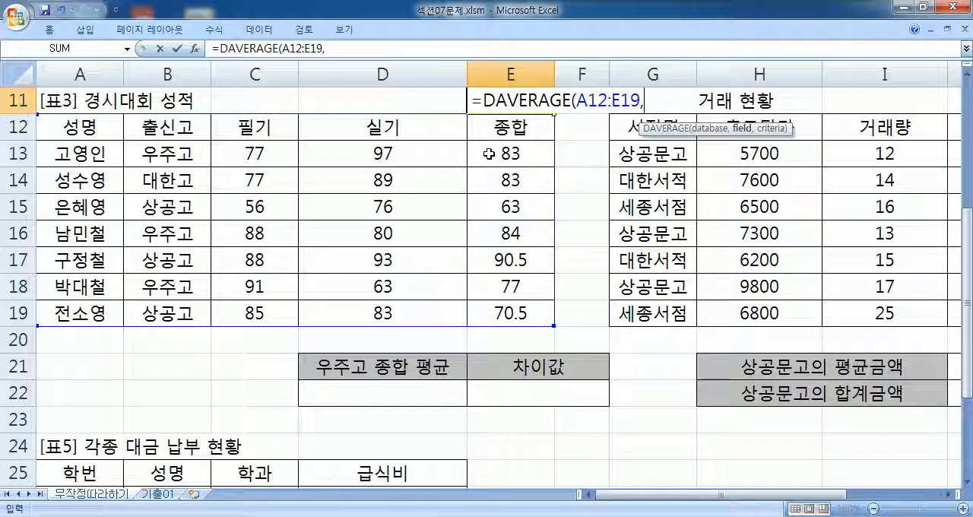
click(498, 131)
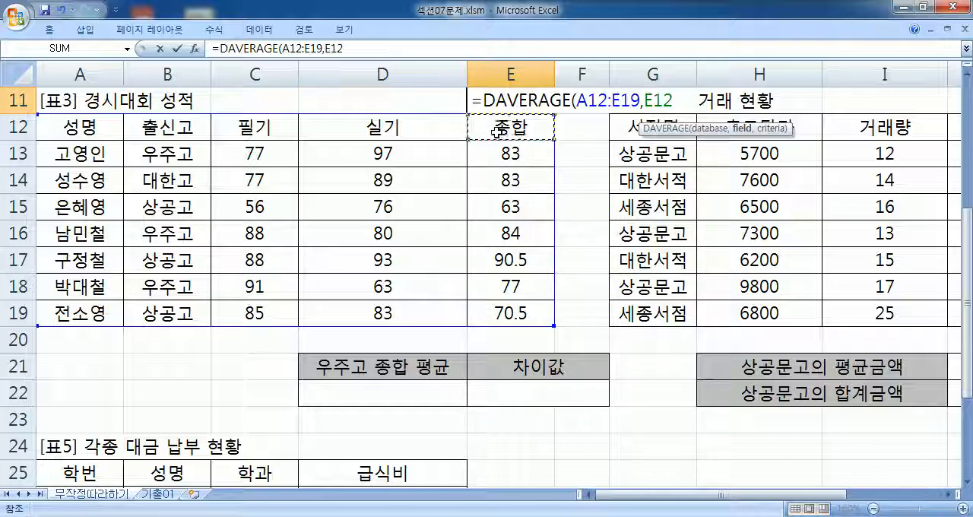
text(,)
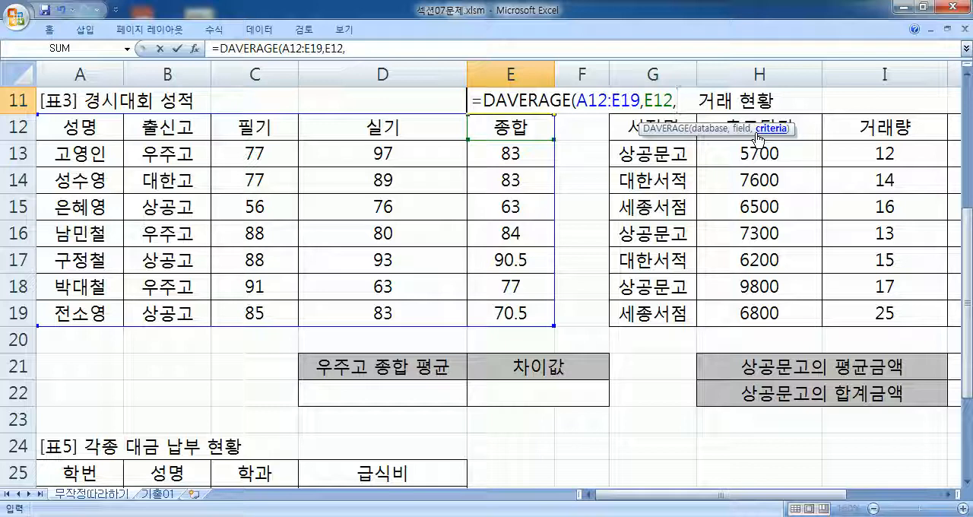
- Set the DAVERAGE criteria range to the 출신고 header and the 우주고 cell below it, B12:B13
drag(714, 136, 683, 123)
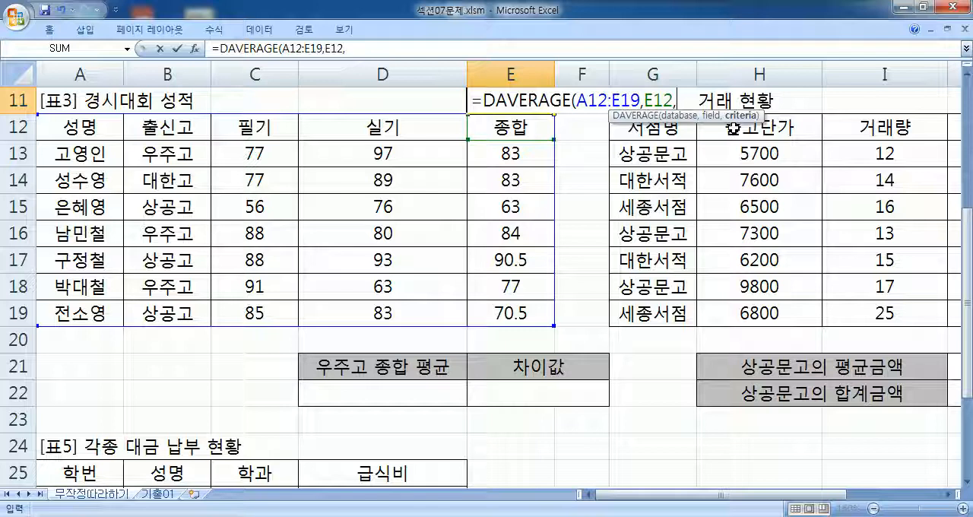
click(169, 156)
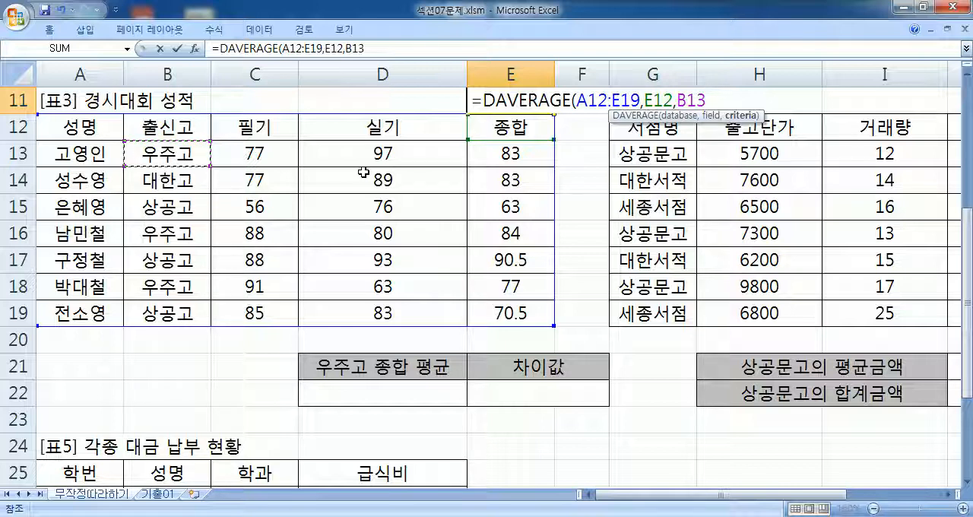
drag(143, 135, 184, 158)
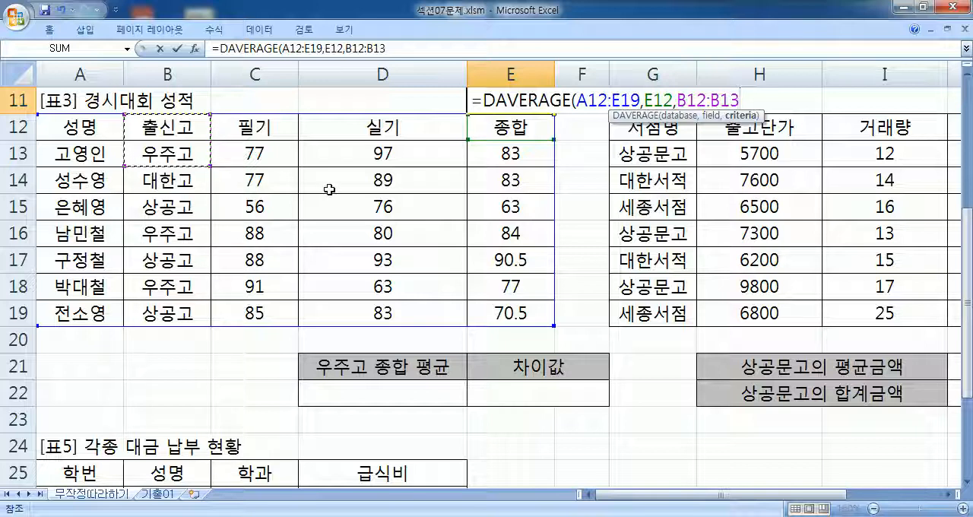
- Extend the DAVERAGE criteria range to B12:B14 so that it also covers 대한고
click(164, 127)
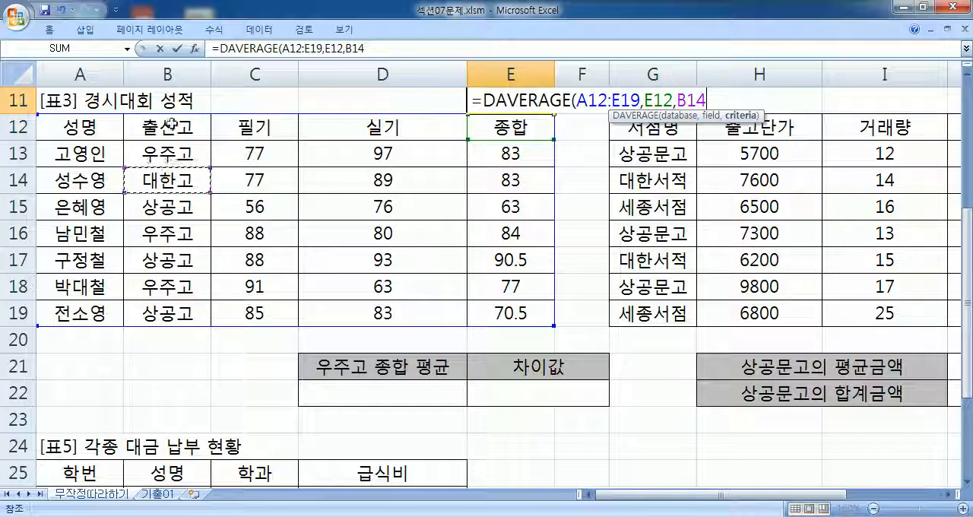
click(168, 179)
drag(175, 133, 172, 188)
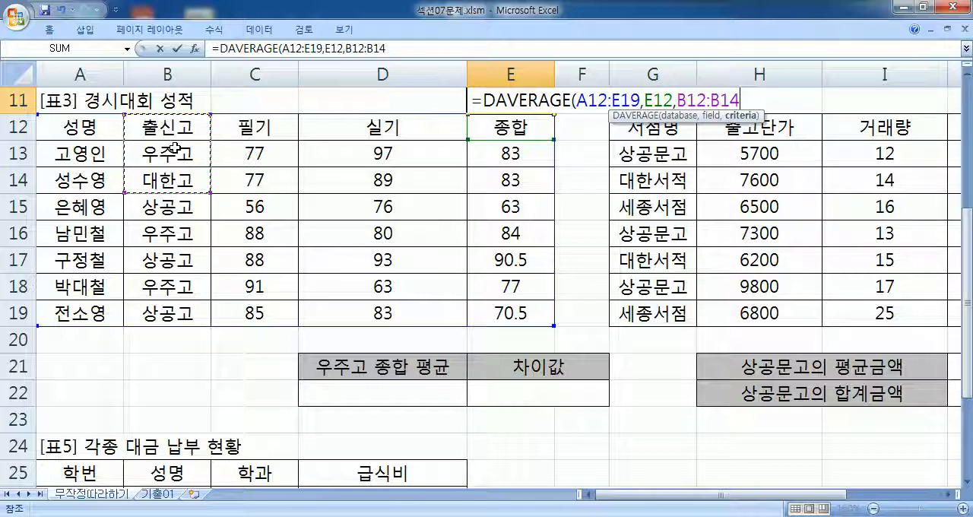
- Reset the DAVERAGE criteria range to B12:B13, and try the 출신고 header cell B12 as the only criteria cell
drag(188, 128, 204, 156)
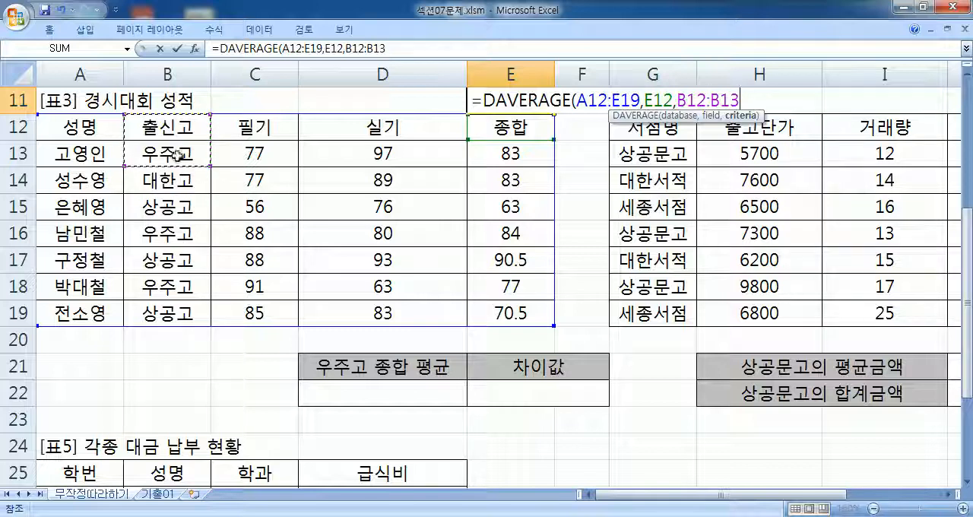
click(174, 128)
click(161, 184)
click(171, 127)
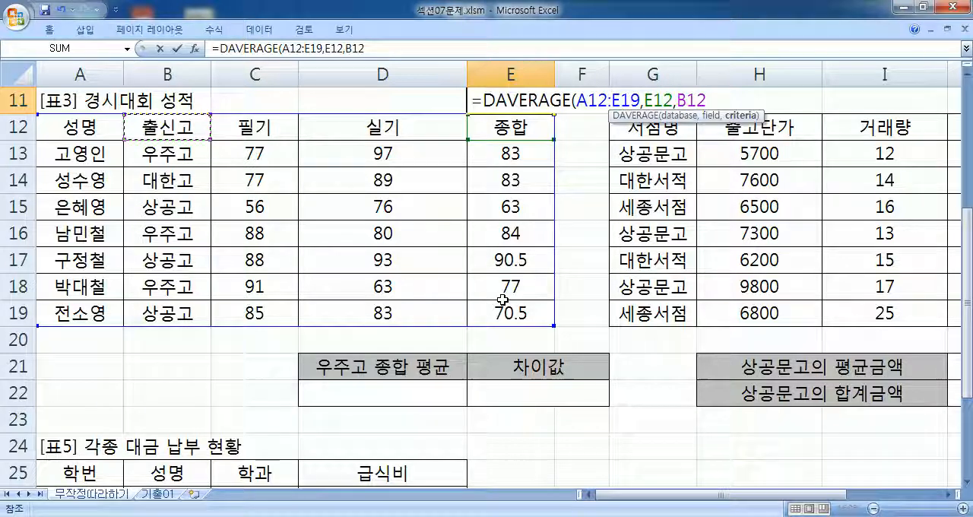
- Point the DAVERAGE criteria argument at the blank cells B21:B22 below the 경시대회 성적 table
scroll(290, 263, down, 1)
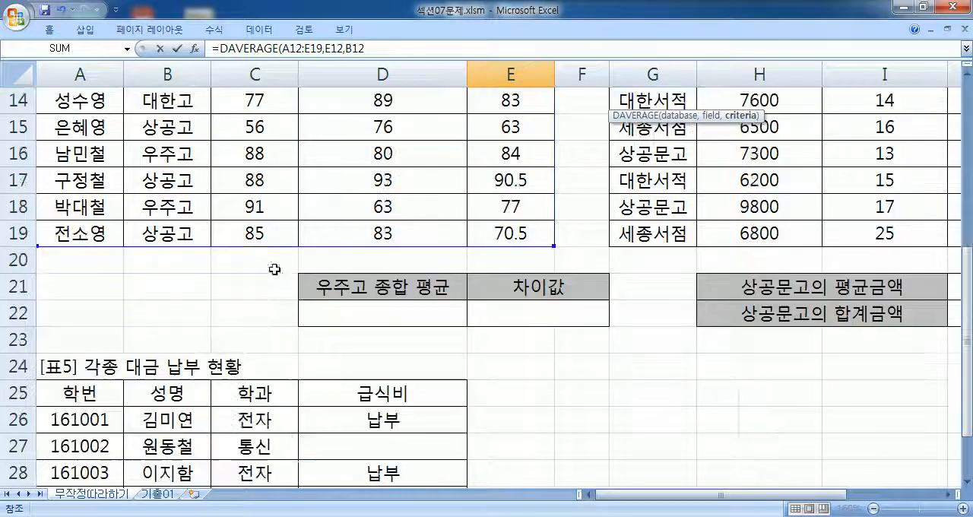
drag(166, 284, 190, 312)
scroll(164, 296, down, 2)
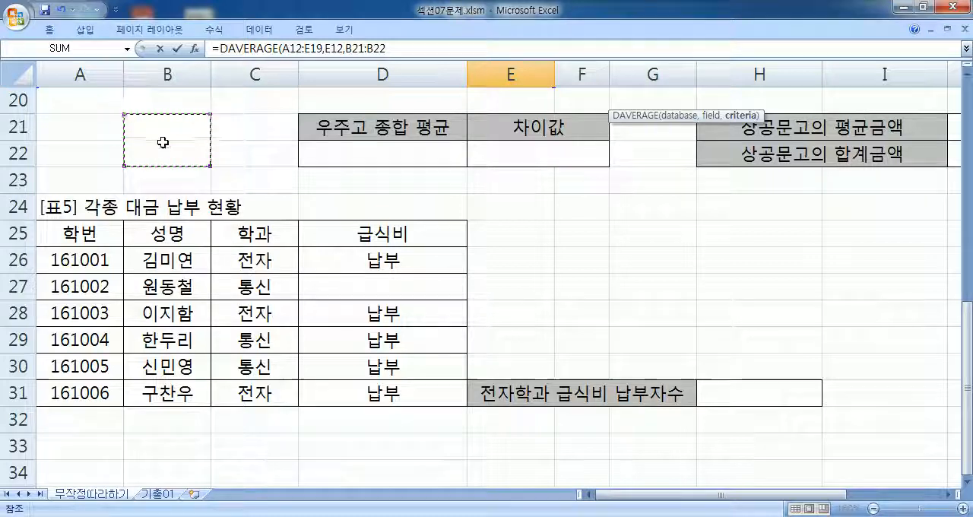
- Set the DAVERAGE criteria range to B12:B13 and enter the finished formula in E11
scroll(162, 143, up, 4)
drag(165, 205, 165, 222)
scroll(165, 222, down, 1)
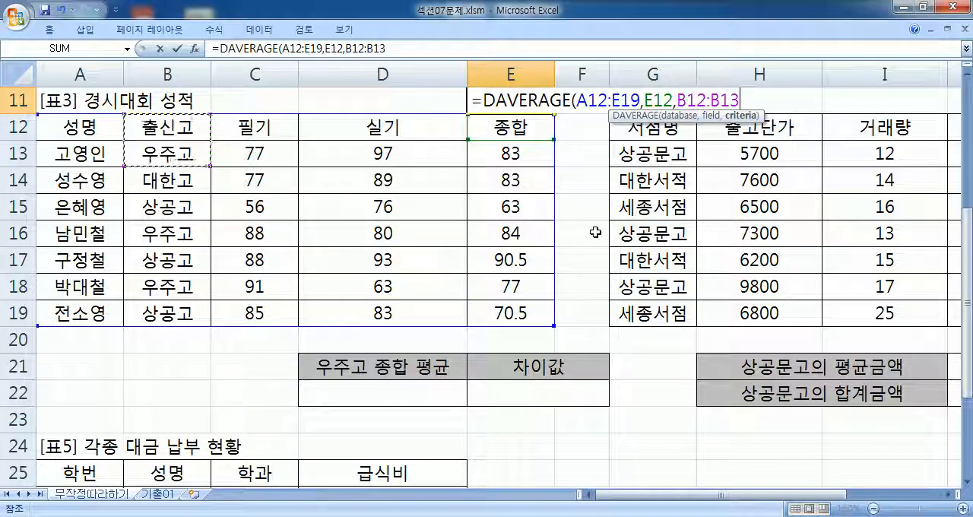
key(Return)
click(545, 98)
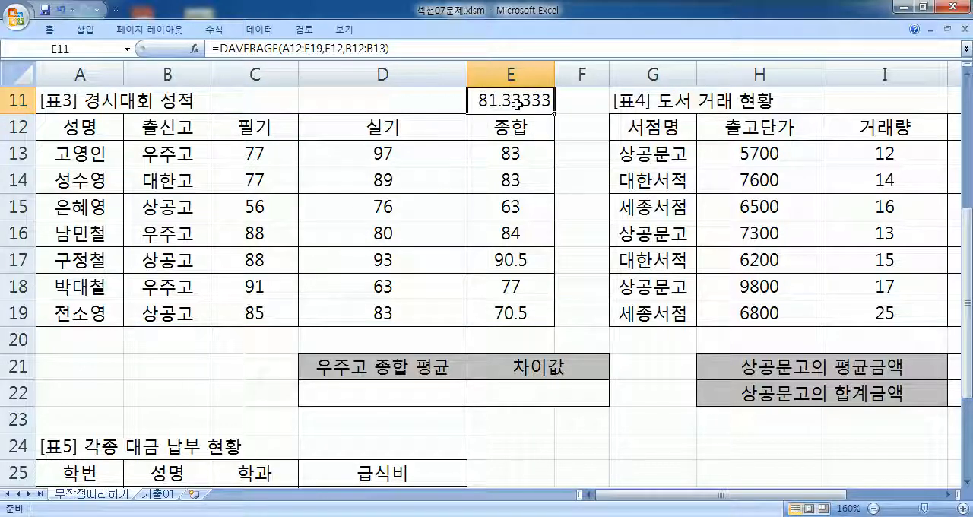
- Wrap the DAVERAGE formula in E11 with ROUND, using 1 as the number of digits
double_click(475, 100)
click(487, 100)
text(개)
key(BackSpace)
key(BackSpace)
text(ROUND()
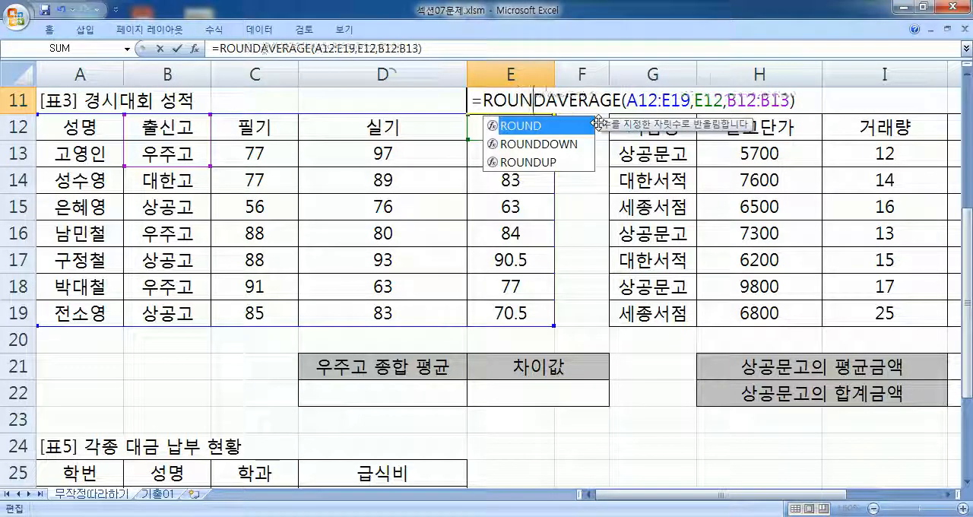
click(817, 101)
text(,1))
key(Return)
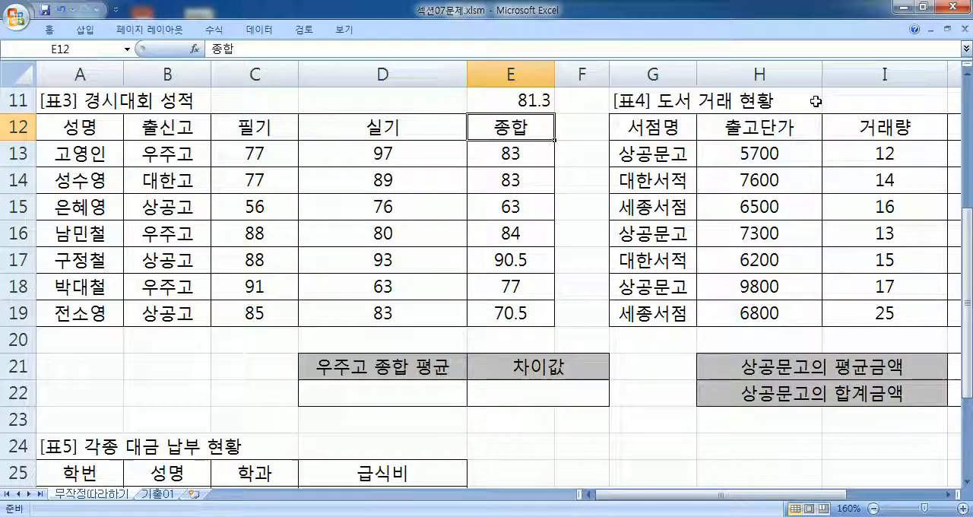
- Copy the ROUND and DAVERAGE formula text from E11 into D22 under 우주고 종합 평균
double_click(543, 99)
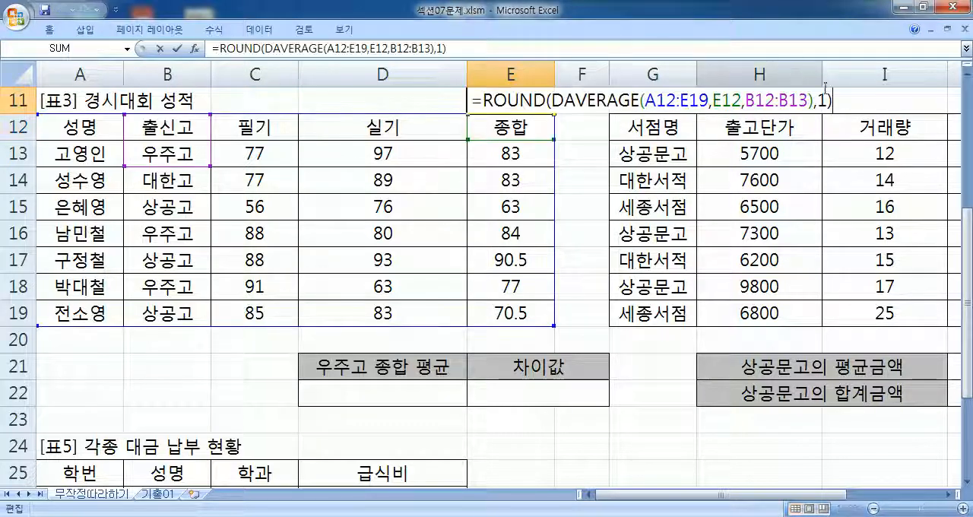
drag(835, 99, 470, 100)
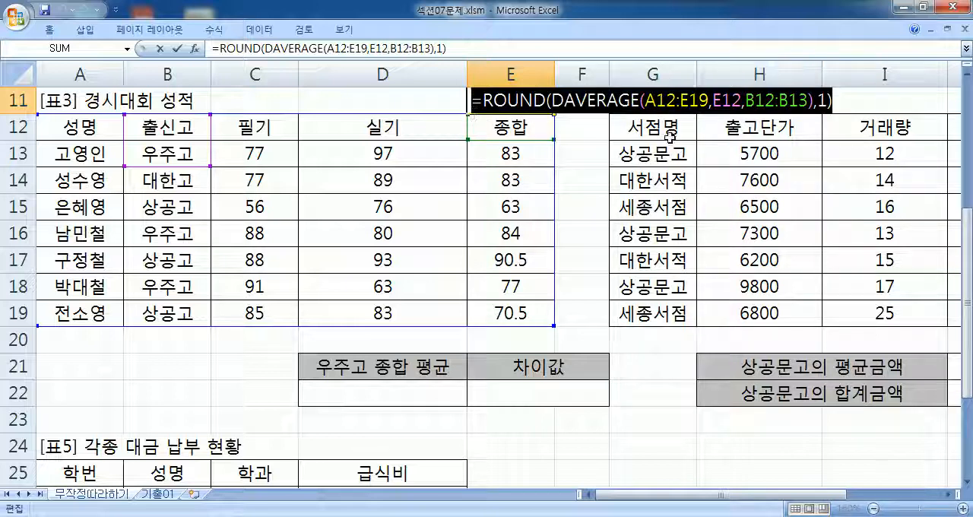
key(ctrl+c)
key(Escape)
double_click(383, 392)
key(ctrl+v)
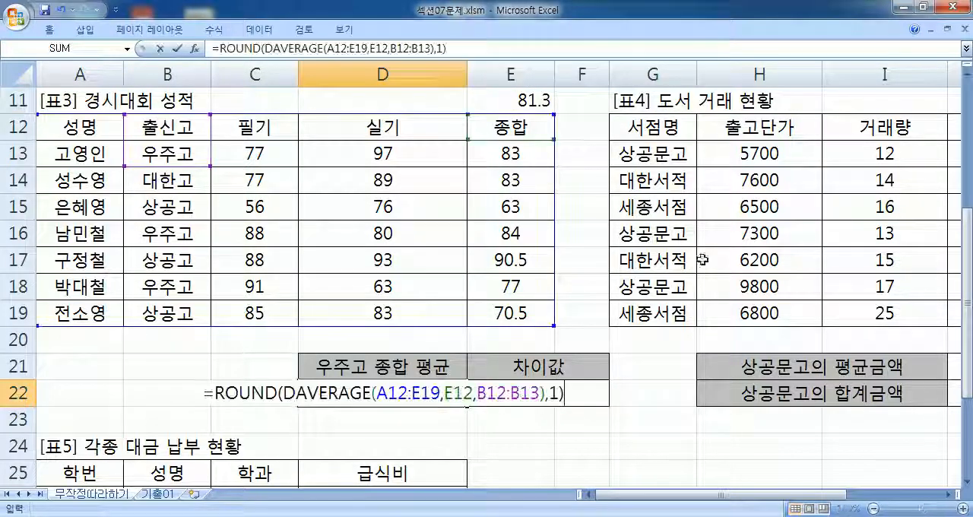
key(Return)
click(408, 394)
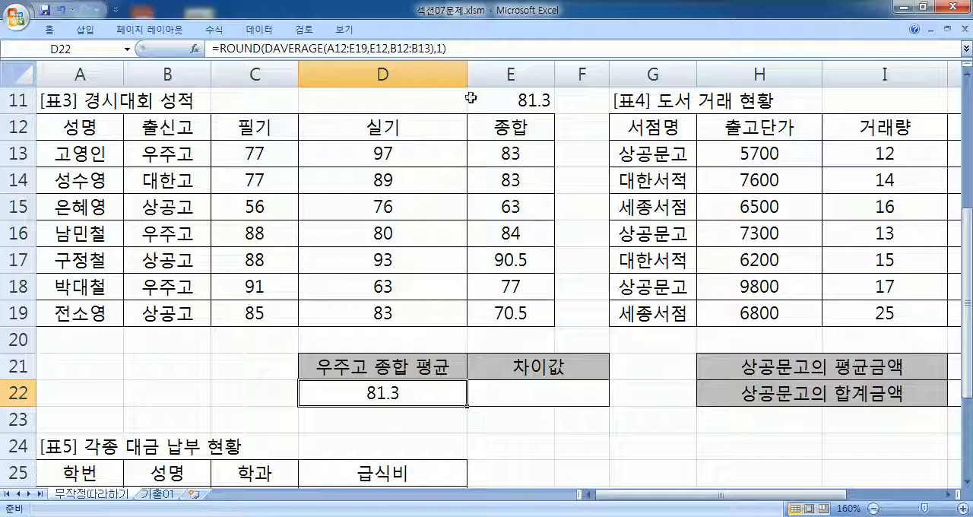
- Copy D22's formula into the Notepad notes, add spaces after its argument commas, and widen the notes window
drag(457, 49, 175, 56)
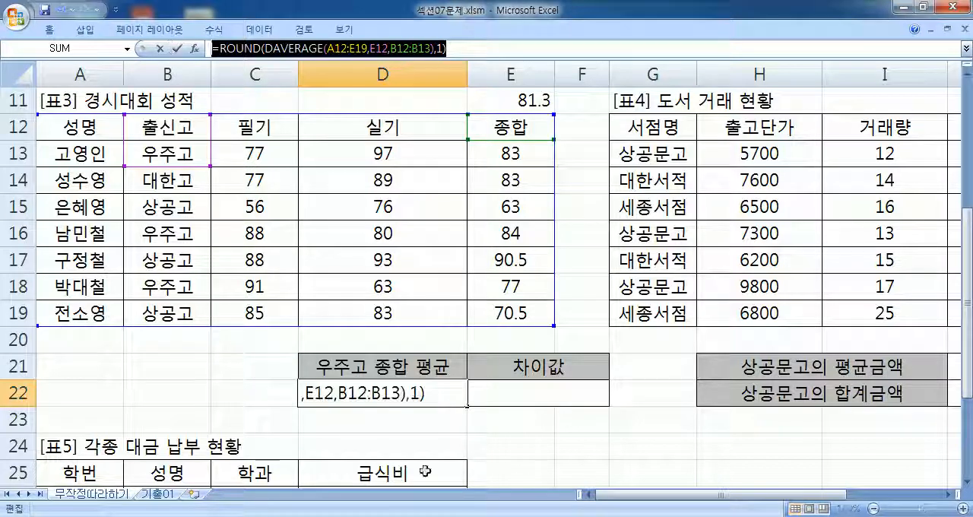
key(ctrl+v)
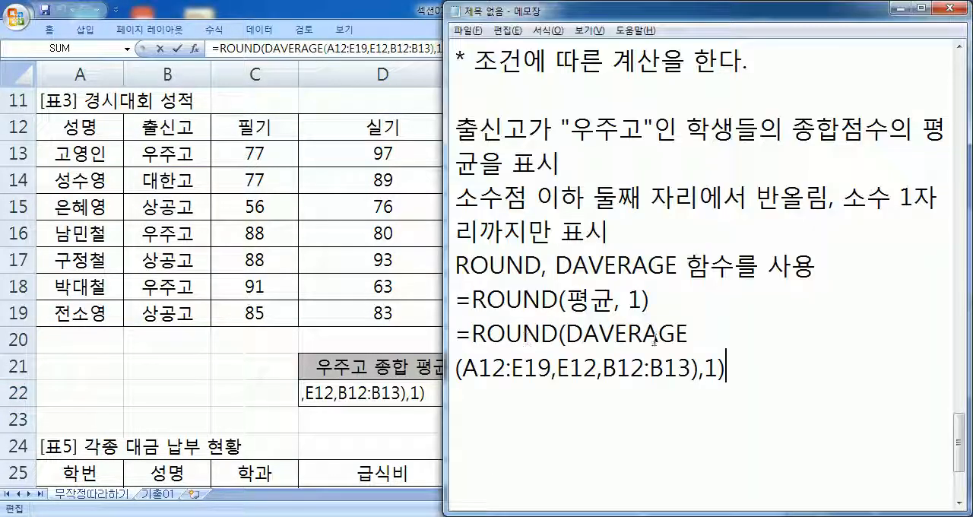
click(611, 371)
click(721, 370)
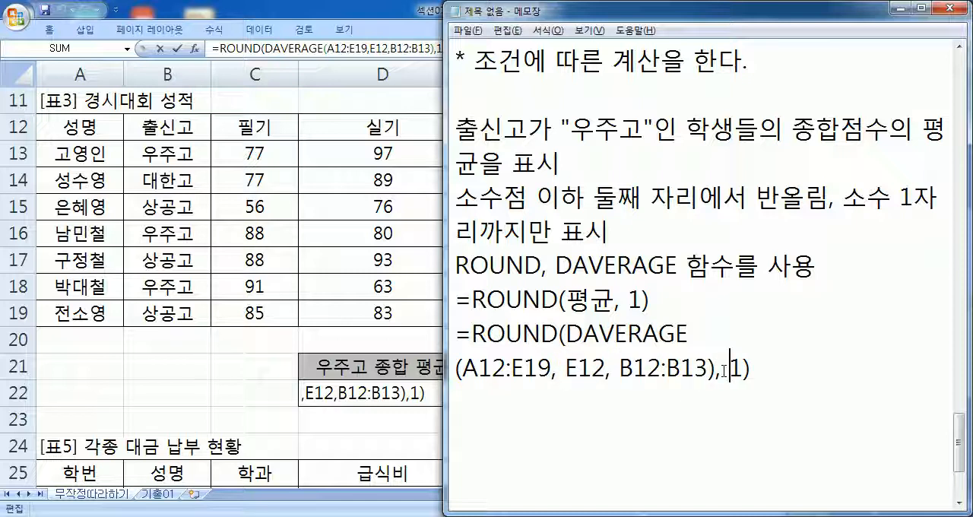
drag(448, 279, 358, 279)
- Review the noted formula's parts: the database A12:E19, field E12, criteria B12:B13, whole DAVERAGE expression and rounding digit
drag(481, 198, 865, 199)
drag(611, 199, 698, 200)
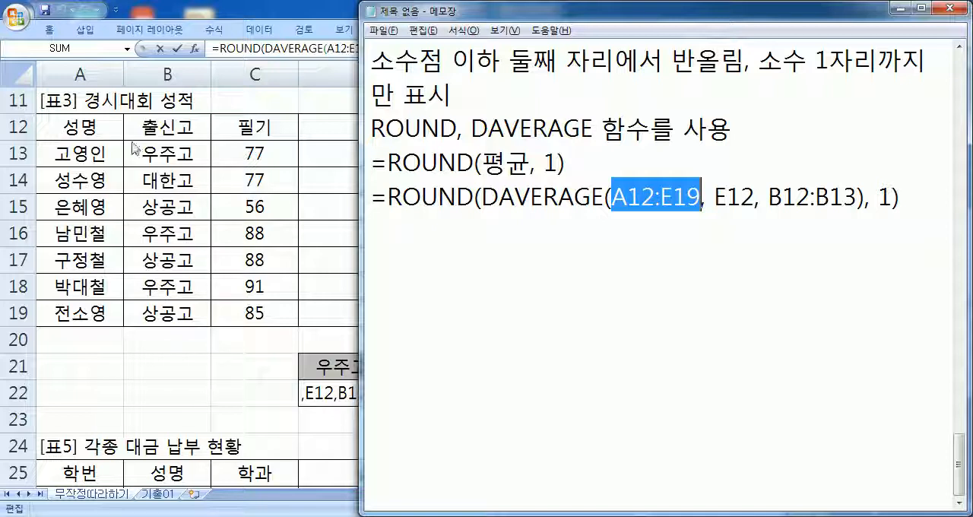
drag(715, 198, 751, 198)
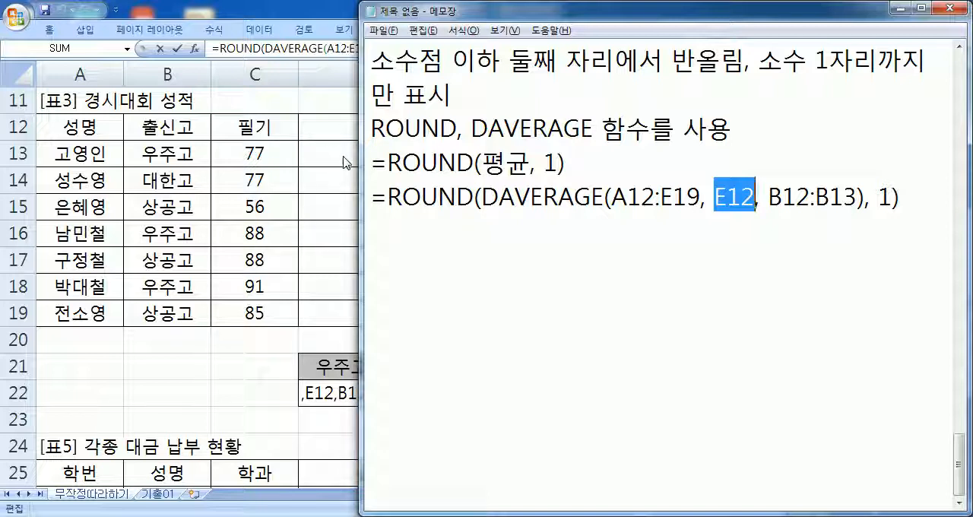
drag(765, 200, 858, 199)
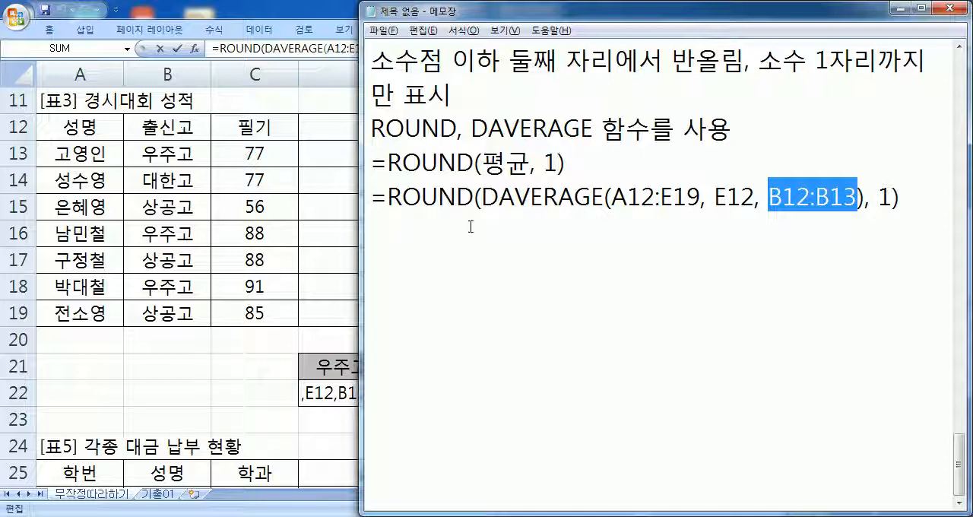
drag(486, 197, 865, 199)
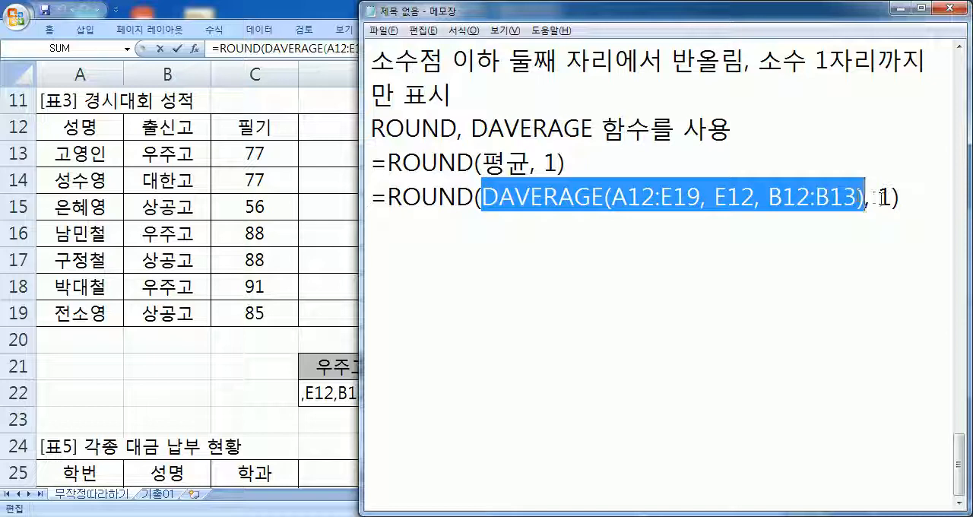
double_click(882, 197)
click(855, 235)
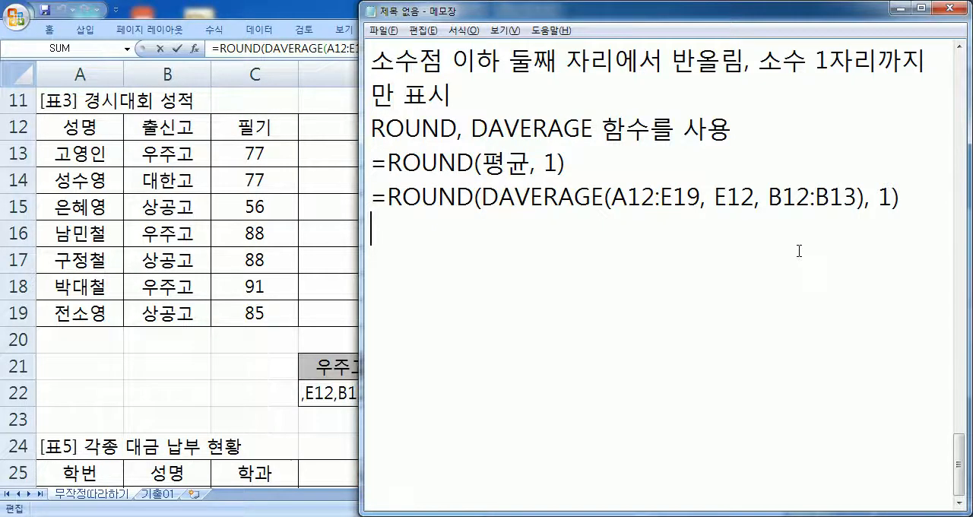
- Return to Excel, close D22's edit, and examine 표4's 상공문고의 평균금액 label, criteria cells G12:G13 and 금액 header
key(alt+Tab)
key(ctrl+Return)
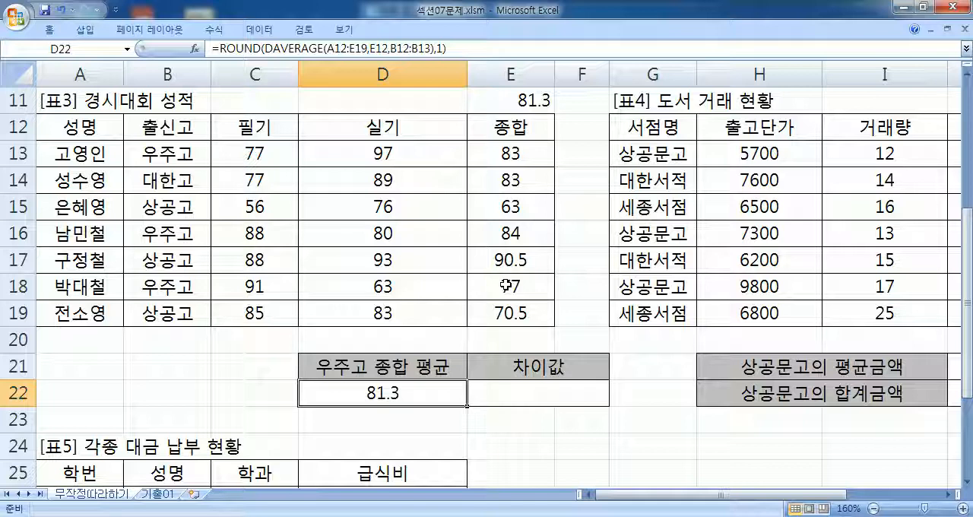
drag(807, 495, 871, 499)
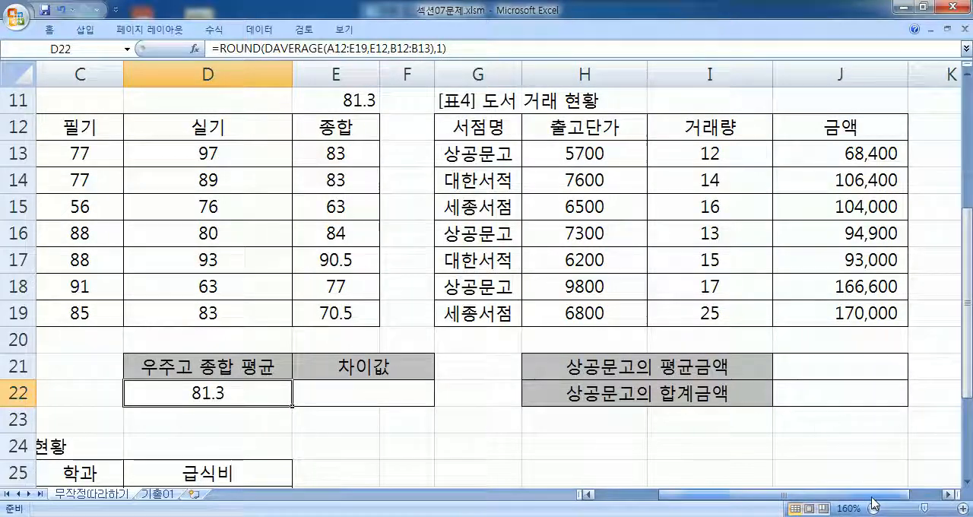
click(607, 367)
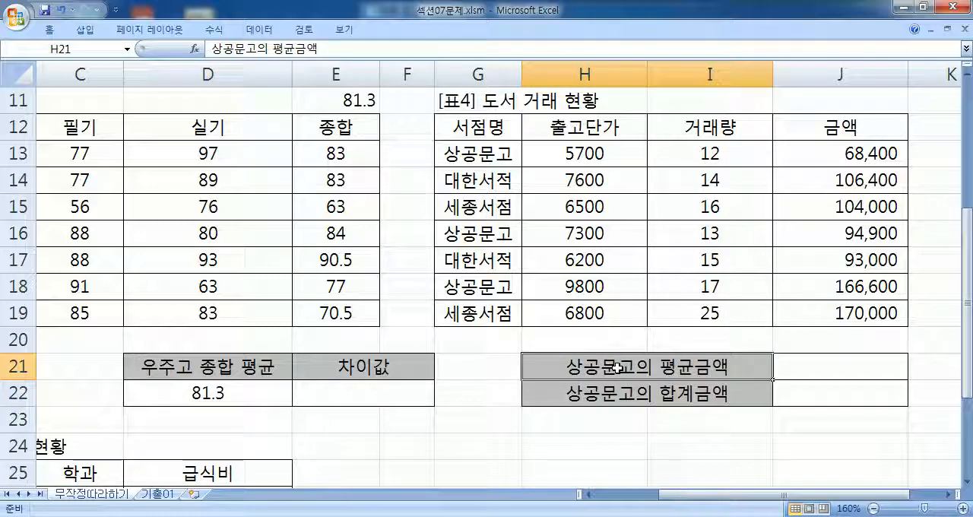
drag(485, 129, 473, 159)
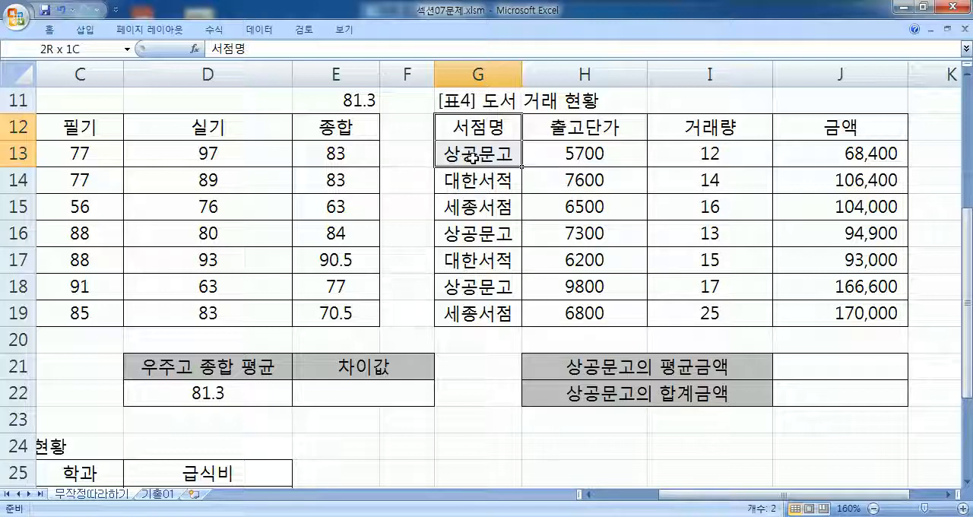
drag(473, 158, 473, 156)
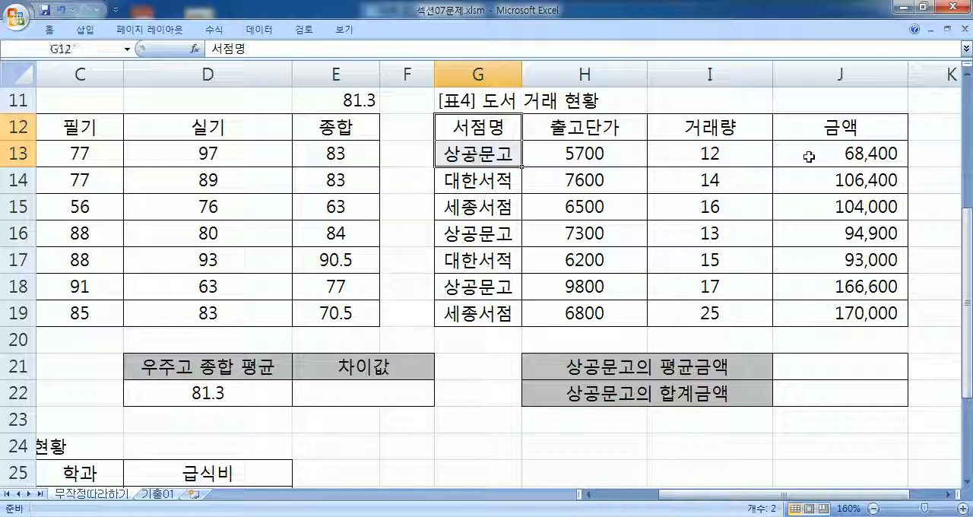
click(855, 127)
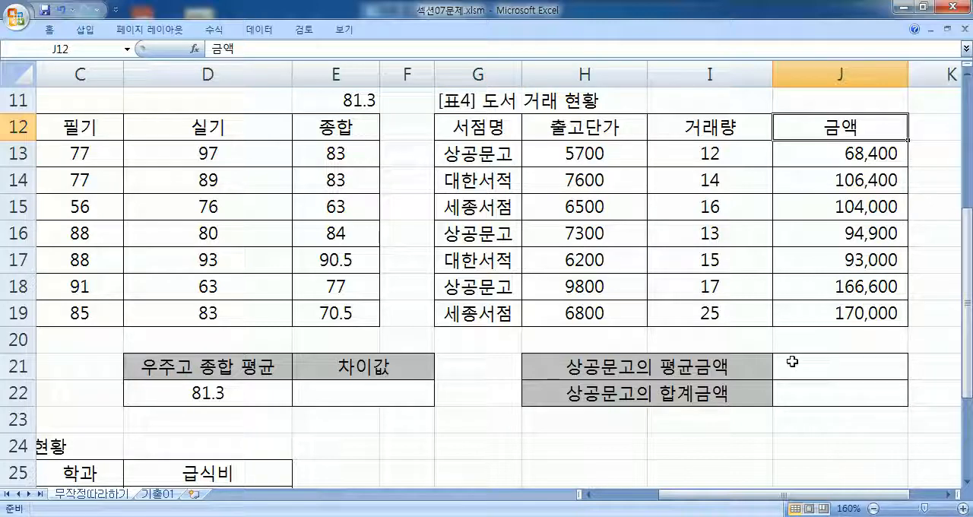
scroll(762, 290, down, 1)
click(812, 289)
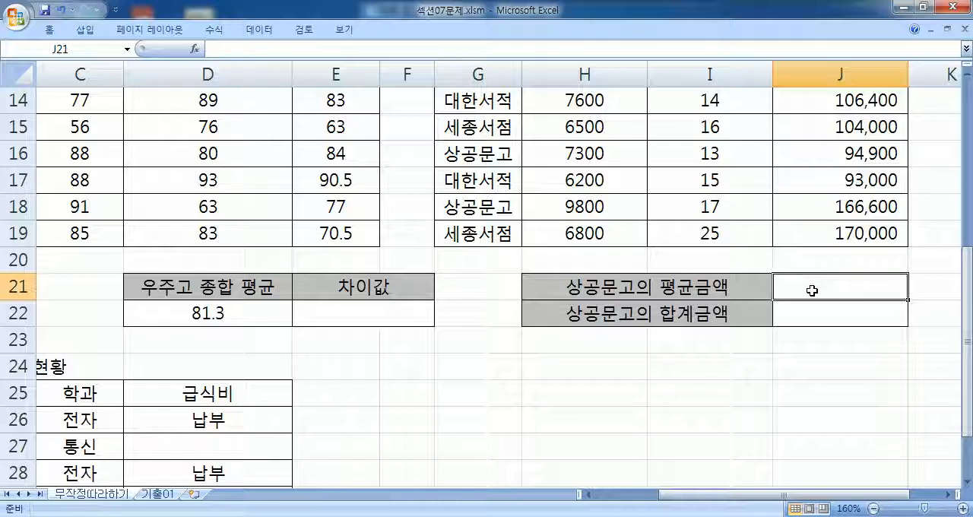
text(=DA)
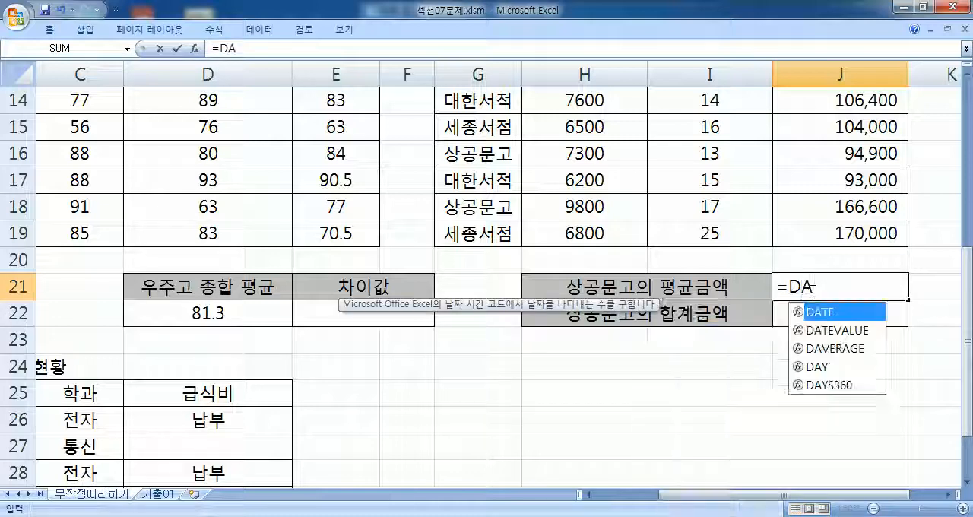
click(825, 330)
double_click(824, 330)
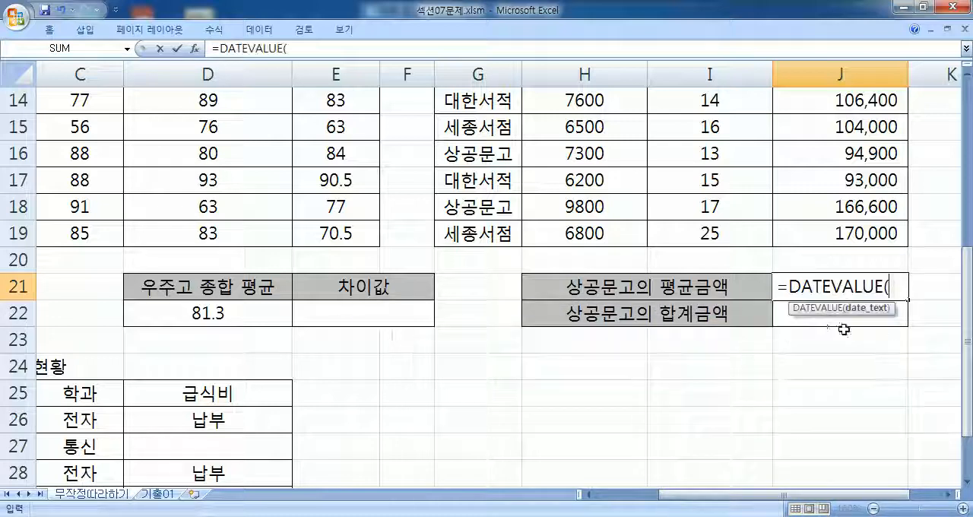
drag(812, 288, 889, 288)
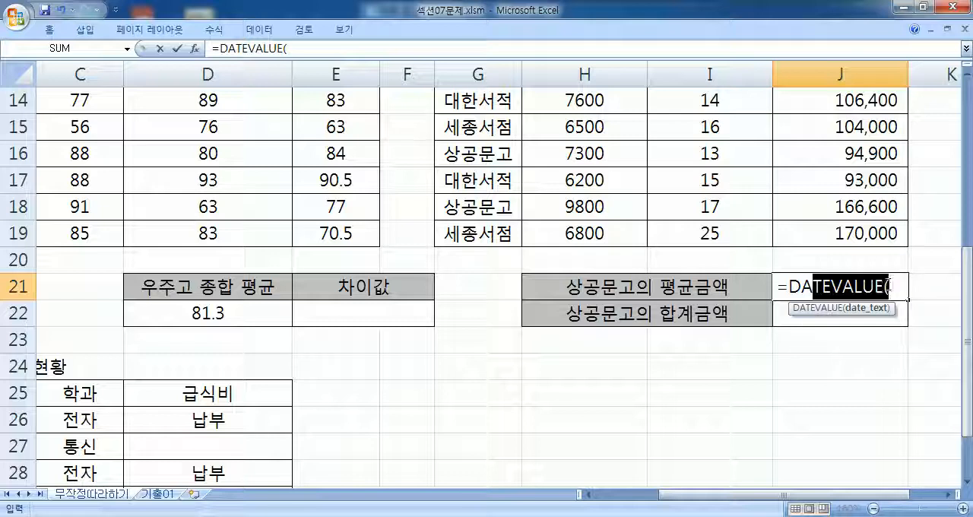
drag(793, 288, 789, 287)
- Try DSUM in J21, then cut the entry back to =D to list the functions beginning with D
text(DSUM)
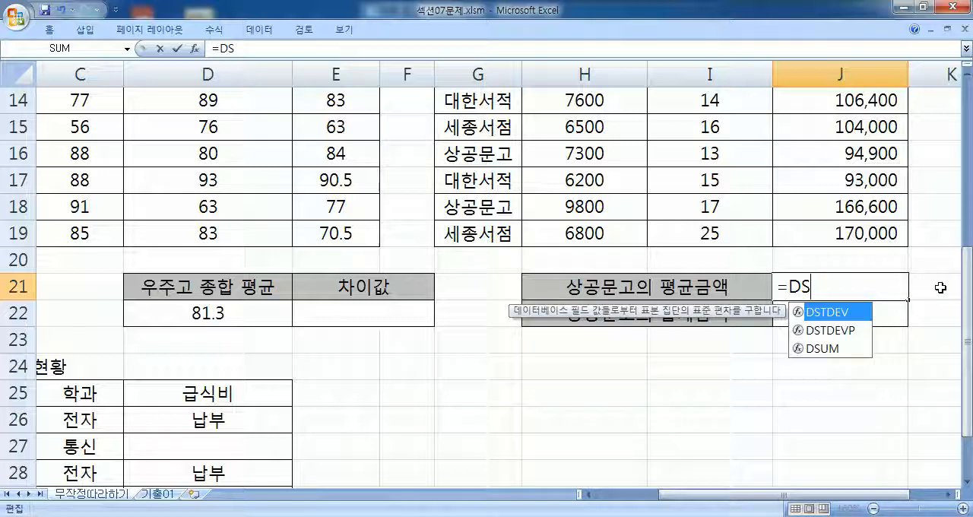
key(BackSpace)
key(BackSpace)
key(BackSpace)
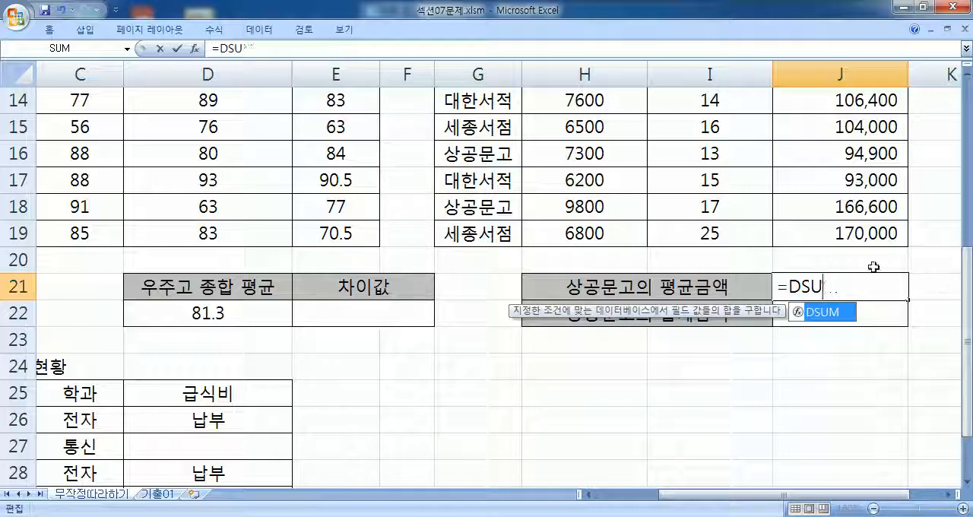
scroll(612, 282, up, 4)
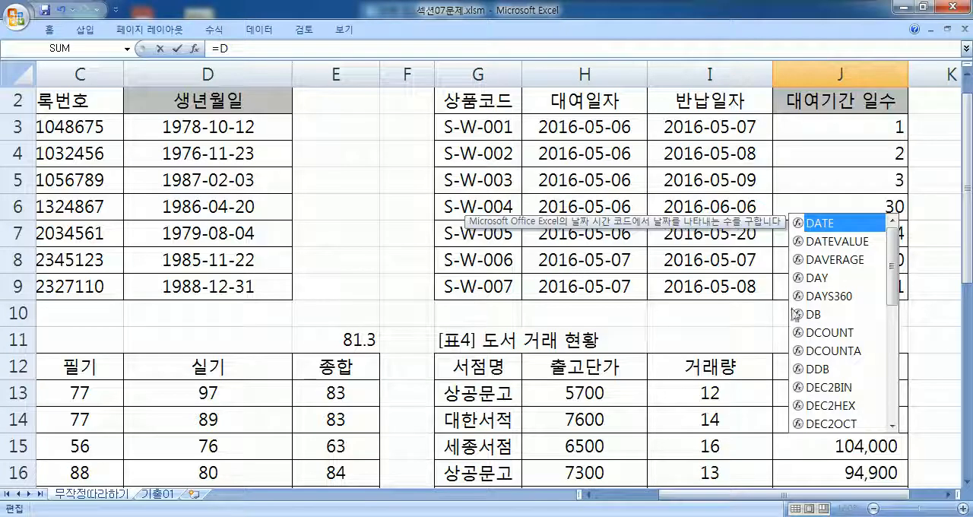
- Examine 표4's 금액 values in J13:J19 and the 상공문고 records in rows 13, 16 and 18
scroll(880, 298, down, 2)
drag(859, 231, 856, 391)
drag(478, 235, 832, 234)
drag(477, 314, 826, 315)
drag(488, 391, 797, 390)
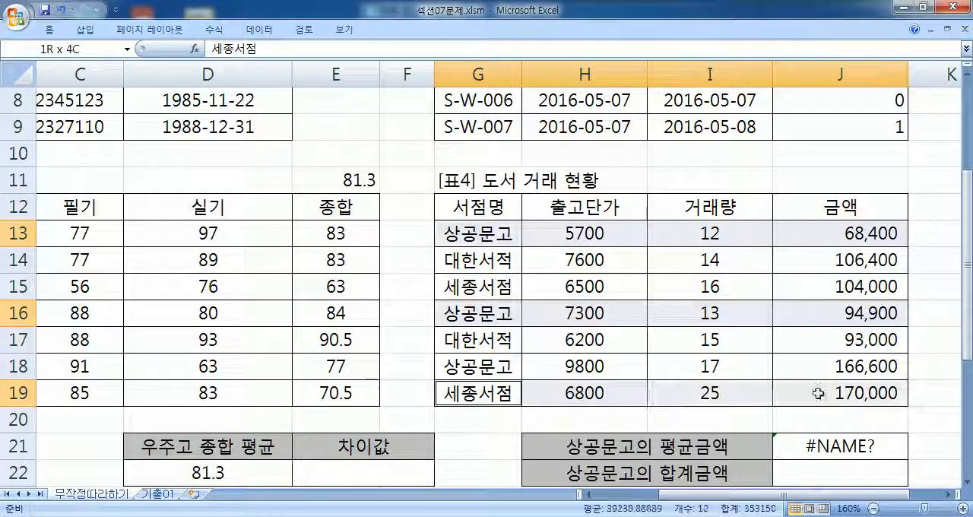
drag(443, 367, 848, 367)
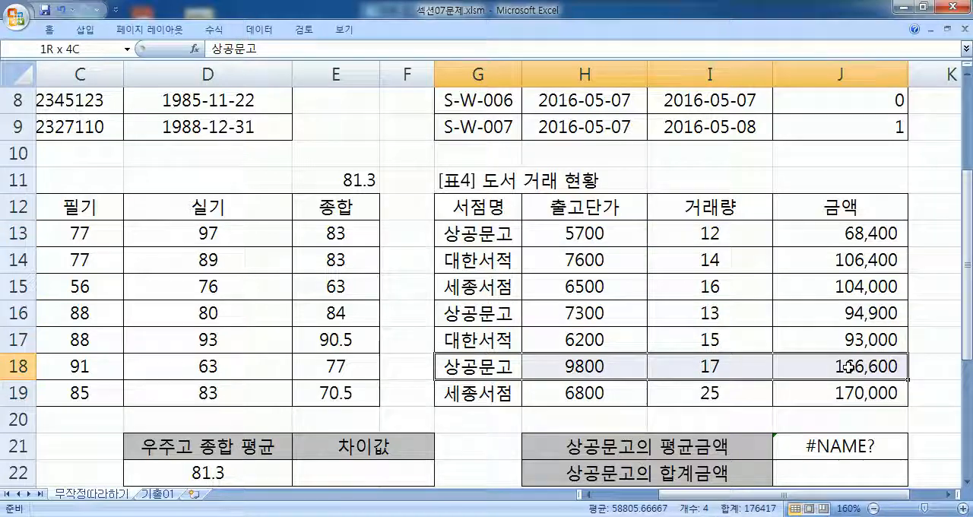
- Examine 표4's individual 금액 cells J18, J15 and J13
click(849, 368)
ctrl+click(850, 294)
ctrl+click(847, 234)
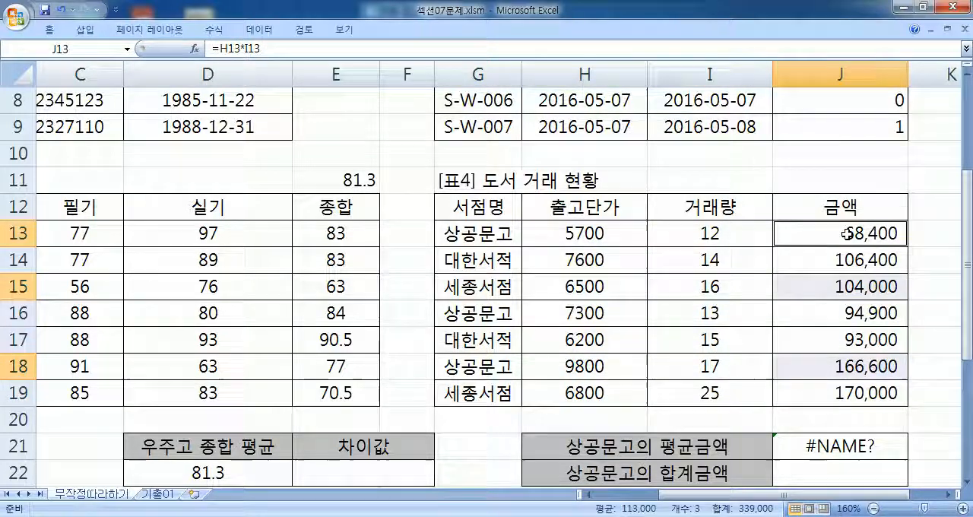
- Start a new formula in J21, try DMAX and DMIN as the function, and cut the entry back to =D
scroll(784, 383, down, 3)
click(810, 213)
text(=D)
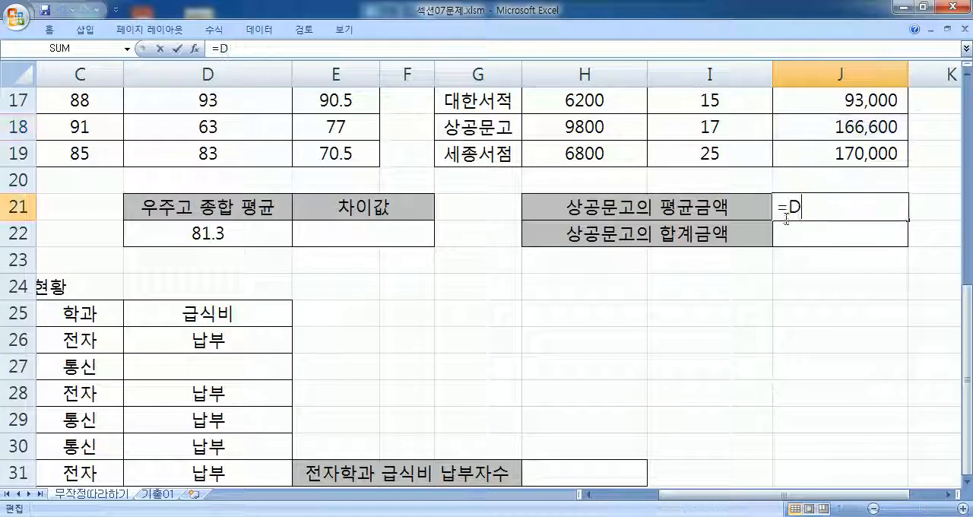
text(MAX)
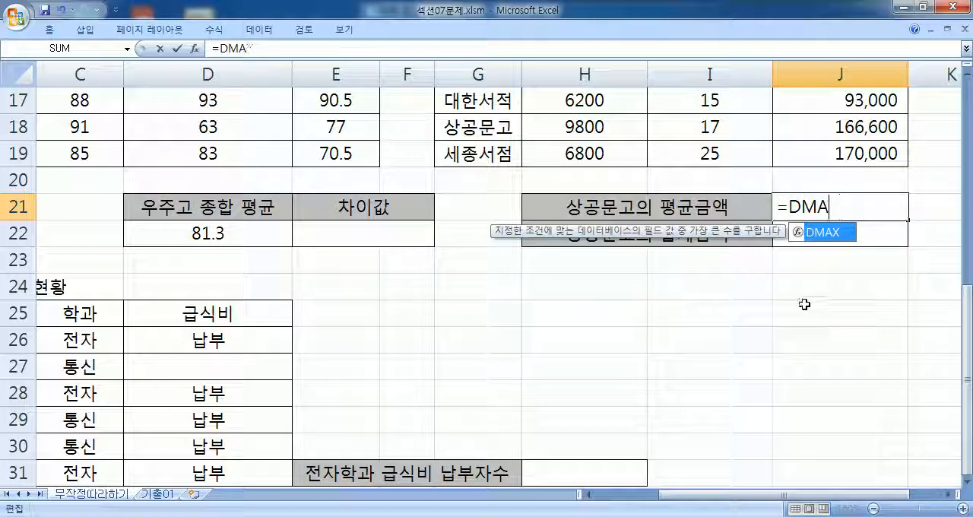
key(BackSpace)
text(IN)
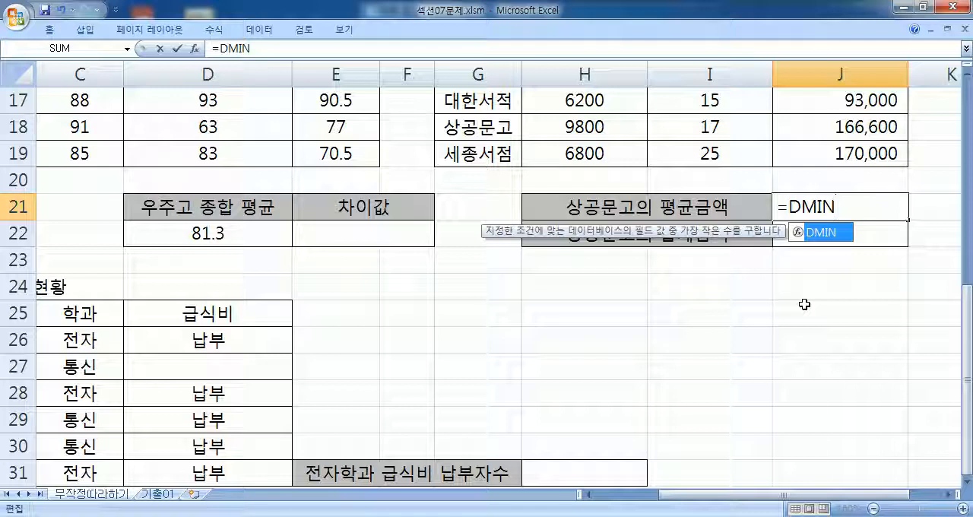
key(BackSpace)
key(BackSpace)
key(BackSpace)
- Make J21's function DAVERAGE, with G12:J19 as the database and the 금액 header J12 as the field
text(AVE)
key(Tab)
scroll(805, 304, up, 3)
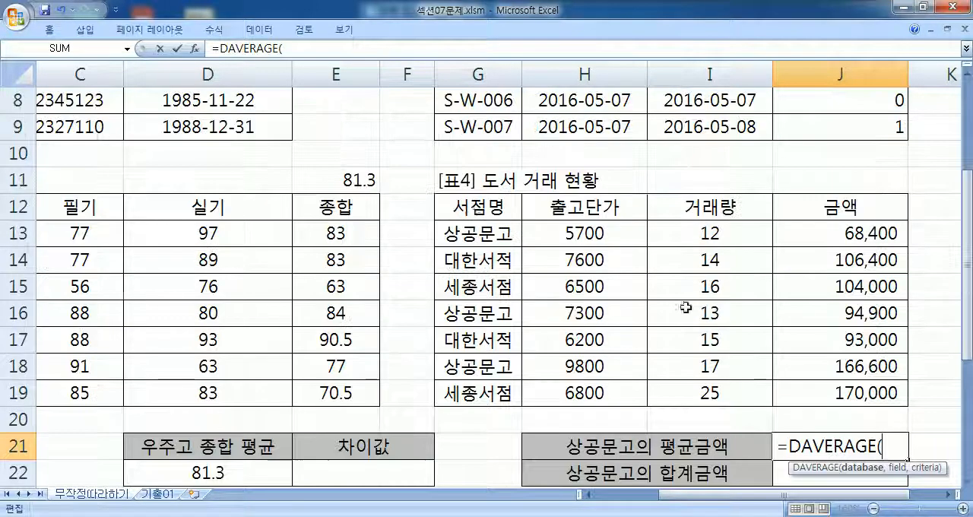
drag(473, 211, 810, 388)
text(,)
click(832, 213)
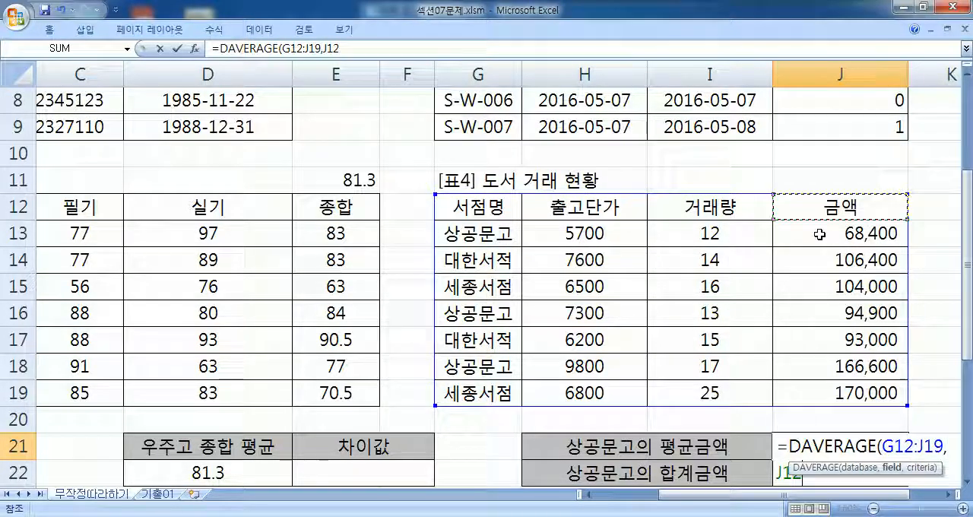
click(611, 211)
click(733, 217)
click(826, 210)
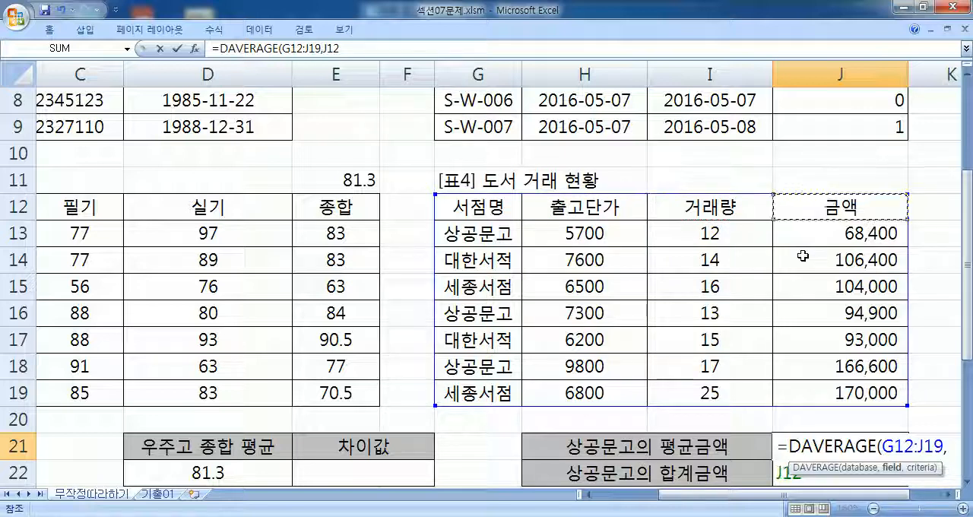
- Complete J21's DAVERAGE formula with the criteria range G12:G13 and reselect the cell
text(,)
scroll(783, 254, down, 1)
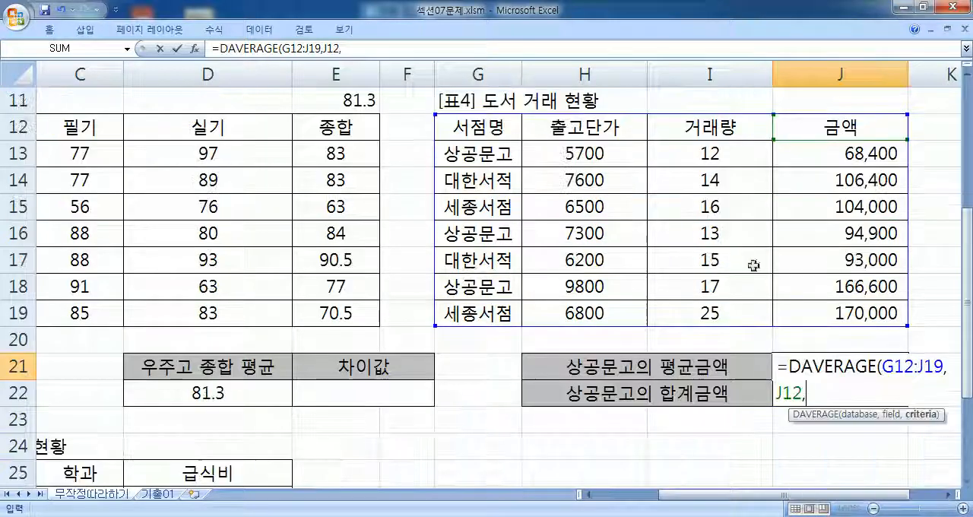
click(493, 128)
drag(492, 127, 495, 155)
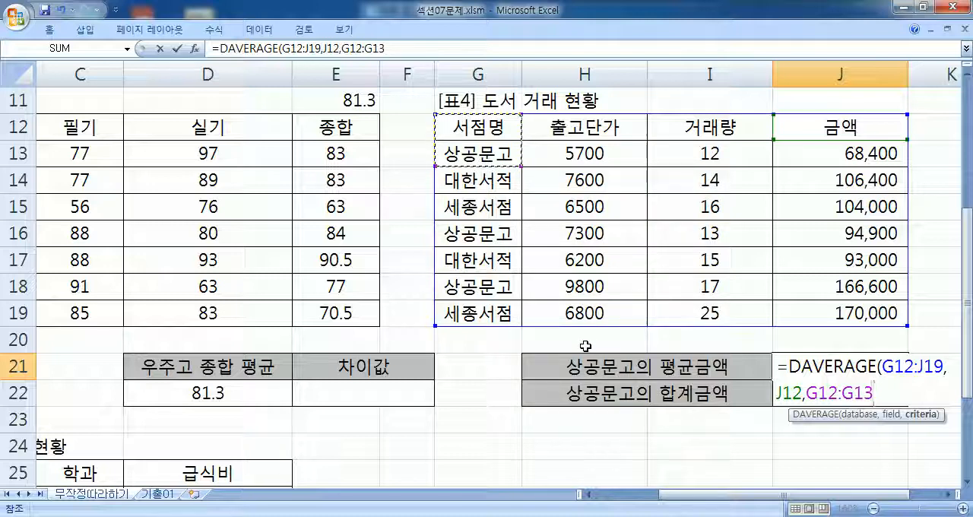
key(Return)
click(824, 362)
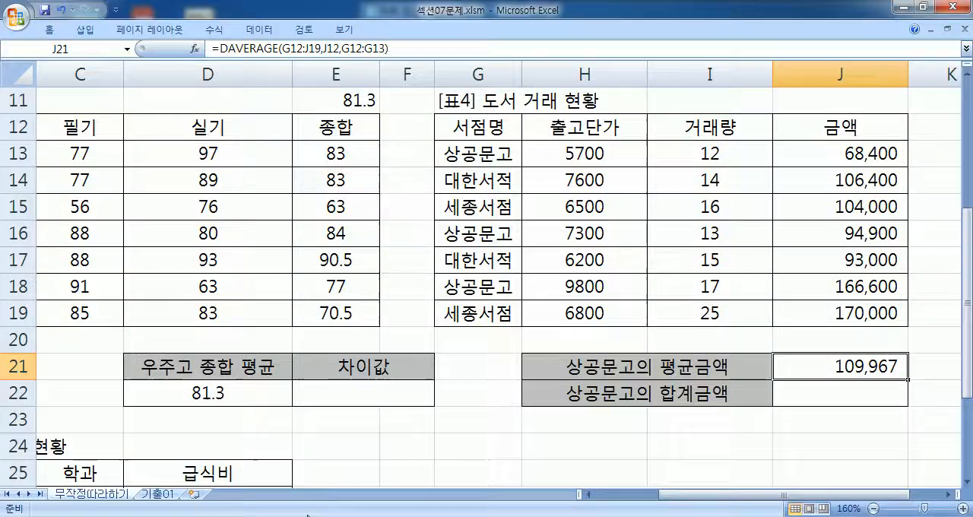
- Open the 기출01 sheet and examine 표3's 학과 column and the separate criteria cells E26:E27
click(164, 494)
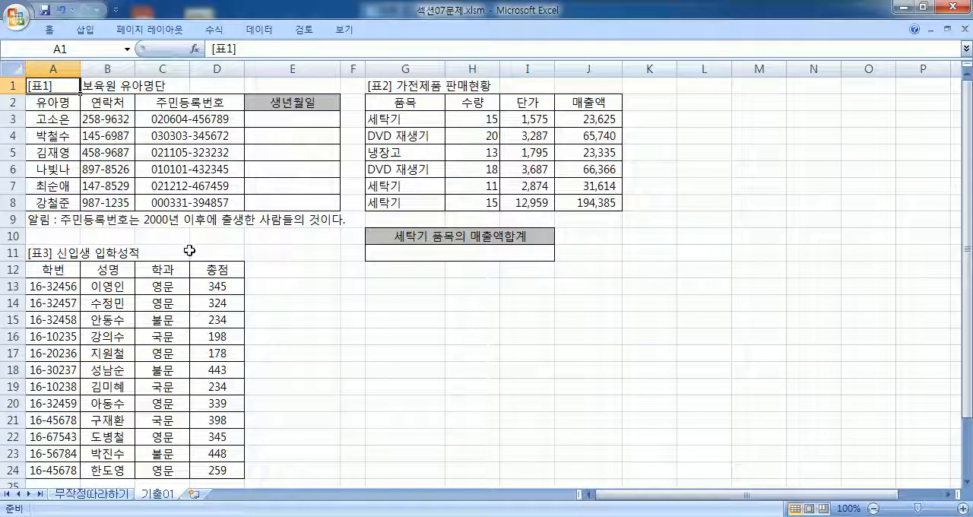
scroll(189, 239, down, 3)
scroll(190, 257, up, 1)
drag(159, 169, 158, 190)
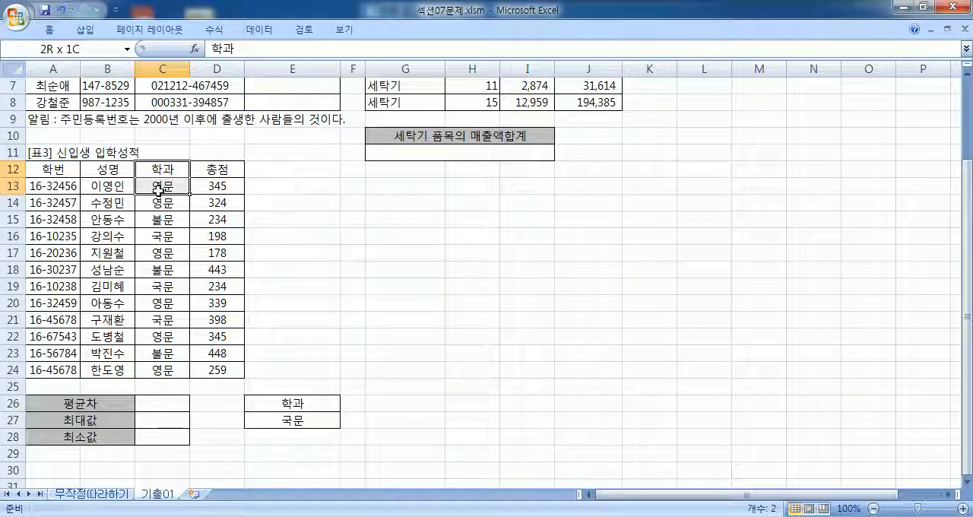
click(175, 217)
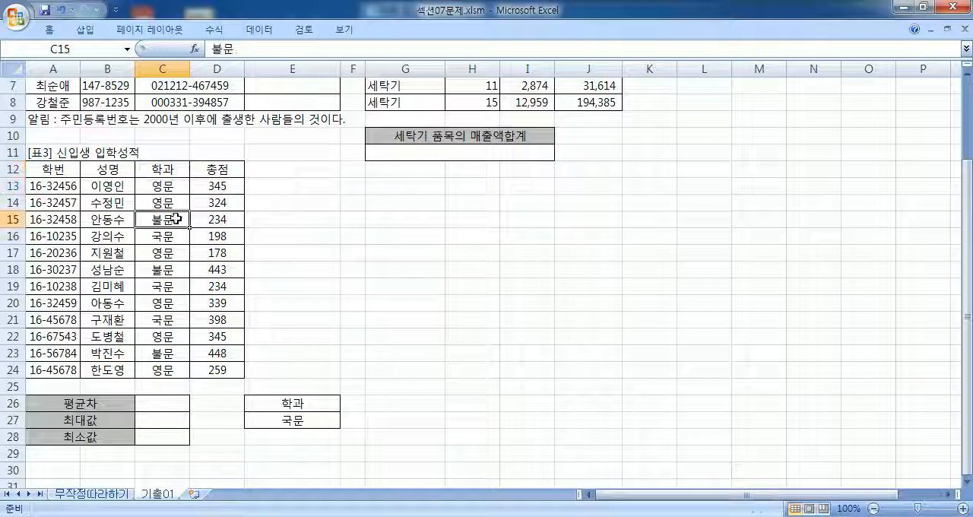
click(177, 238)
click(167, 164)
scroll(300, 211, down, 2)
drag(278, 304, 286, 321)
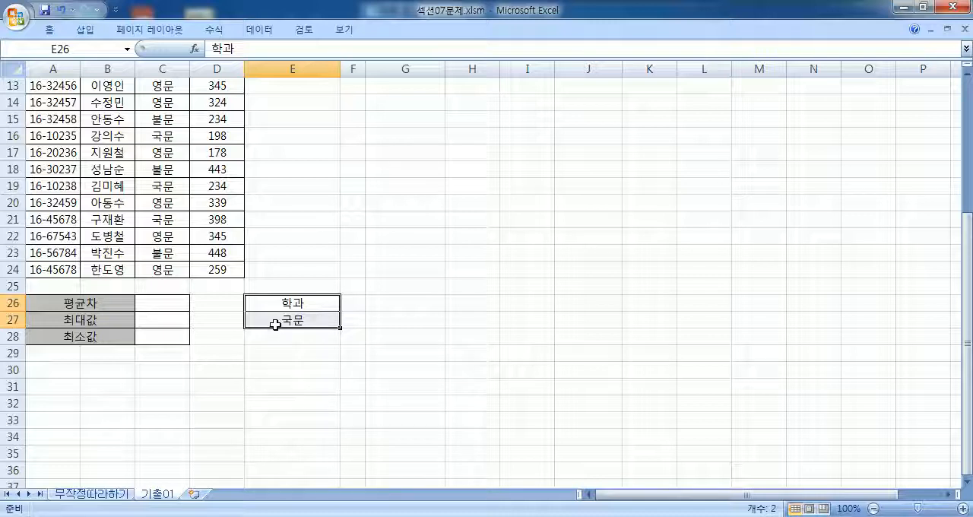
scroll(304, 318, up, 1)
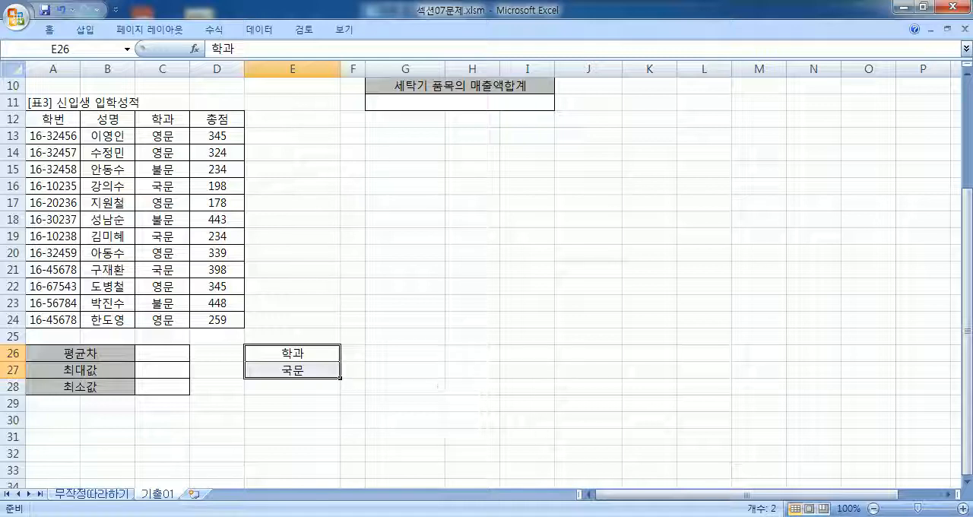
- Check the Notepad notes briefly, then return to Excel's 무작정따라하기 sheet and view the 급식비 table with its 전자학과 급식비 납부자수 cell
key(alt+Tab)
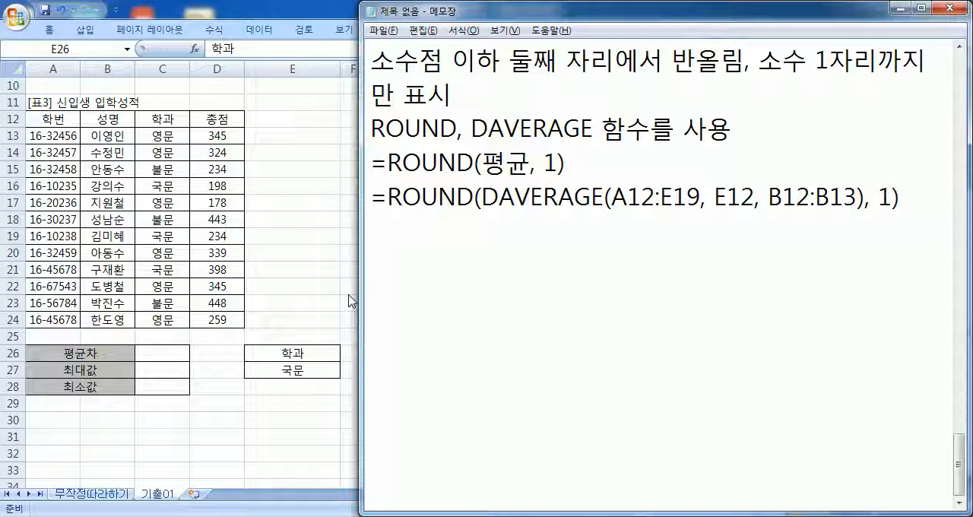
key(alt+Tab)
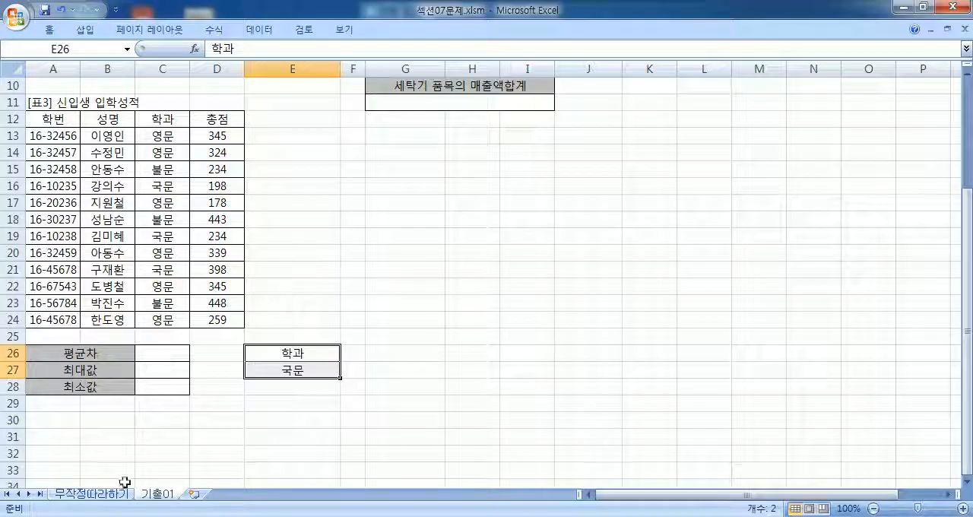
click(89, 493)
scroll(228, 380, down, 4)
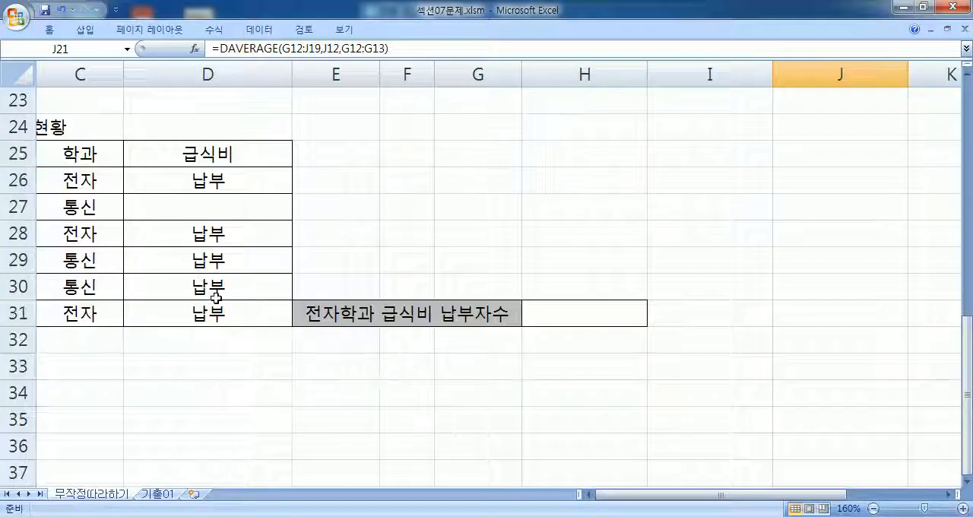